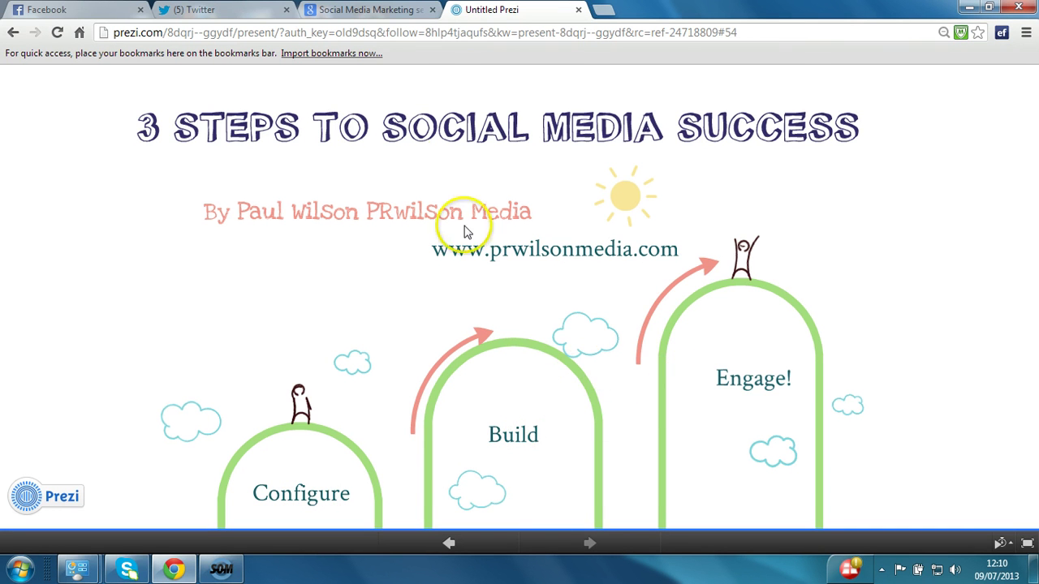
- Glance at the PRwilson Media website, return to Prezi, then bring up the Twitter home feed
left_click(355, 15)
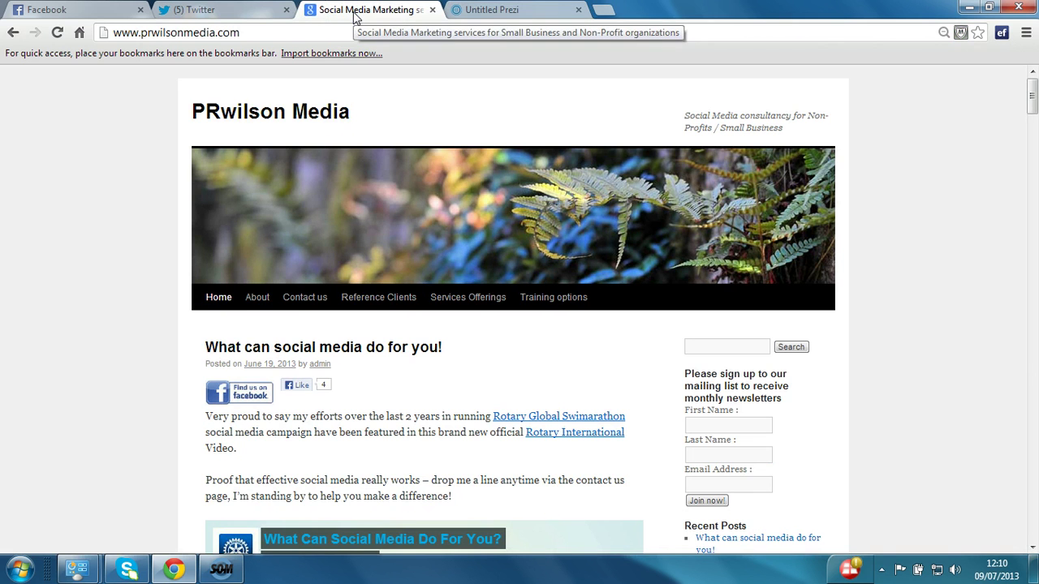
left_click(249, 31)
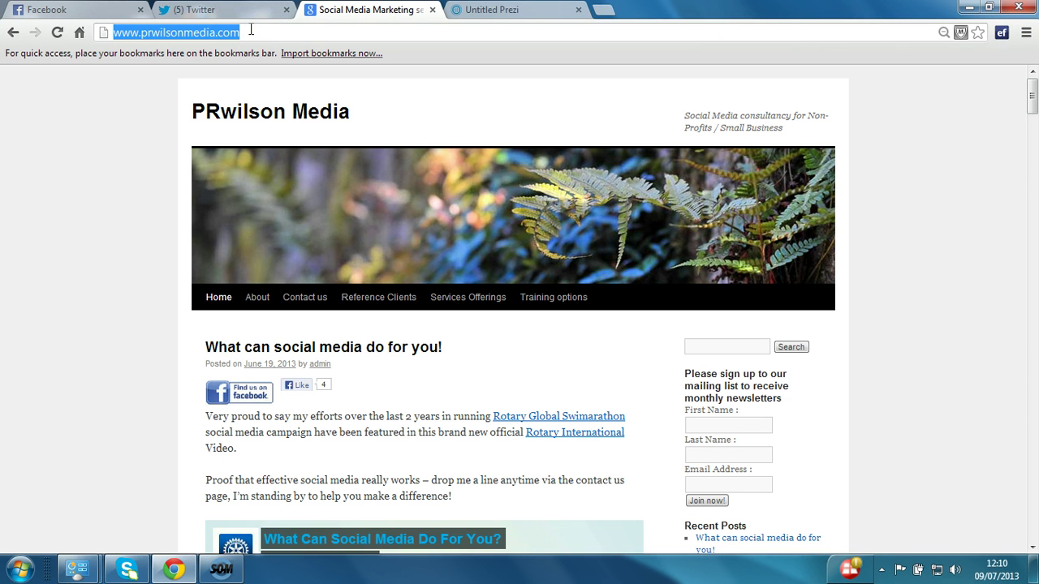
left_click_drag(1032, 91, 1034, 147)
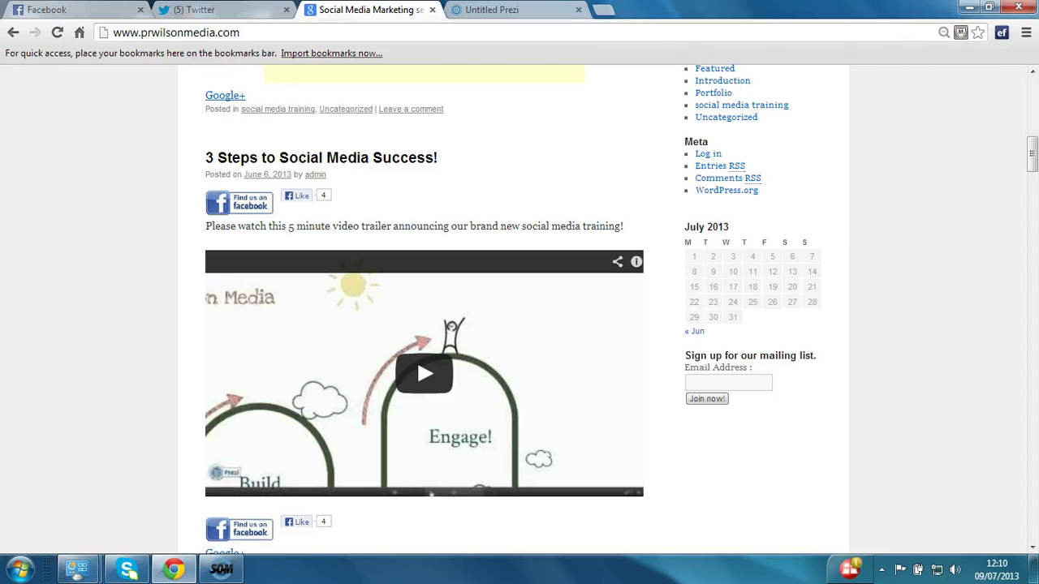
left_click(501, 10)
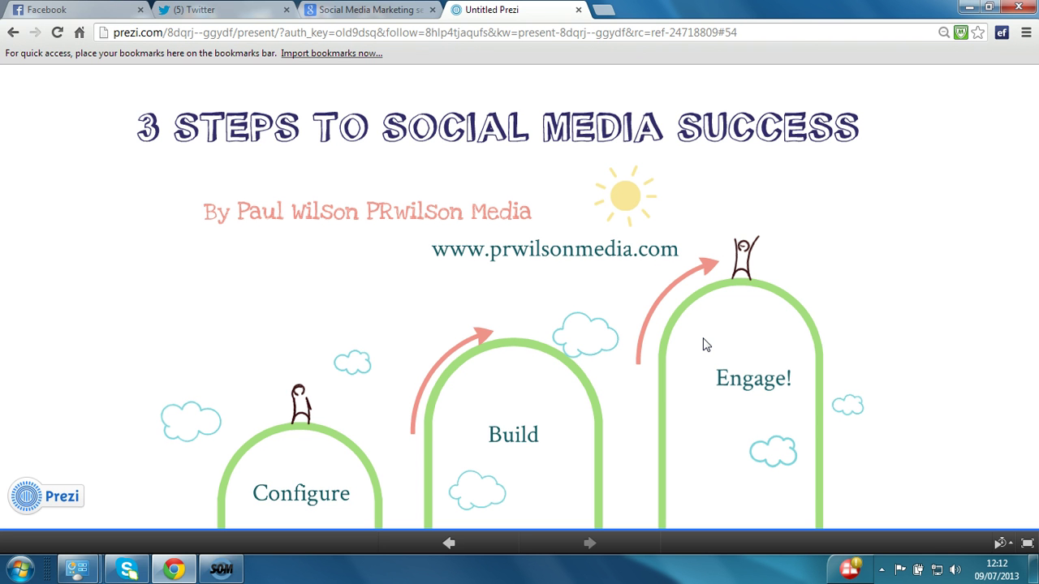
left_click(245, 9)
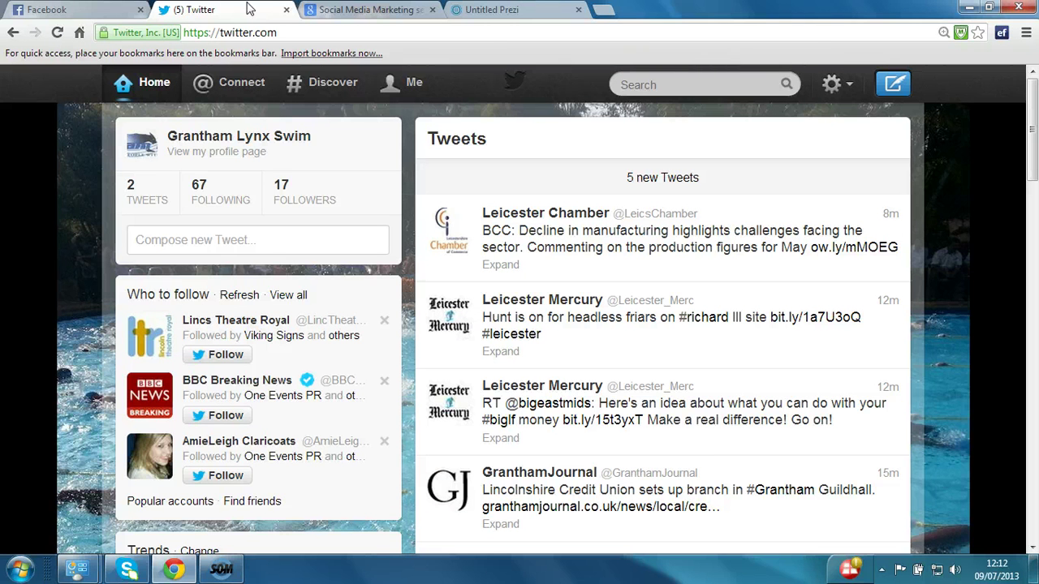
- Open the swim club's profile Lists, check Member of, then return to its four subscribed lists
left_click(230, 141)
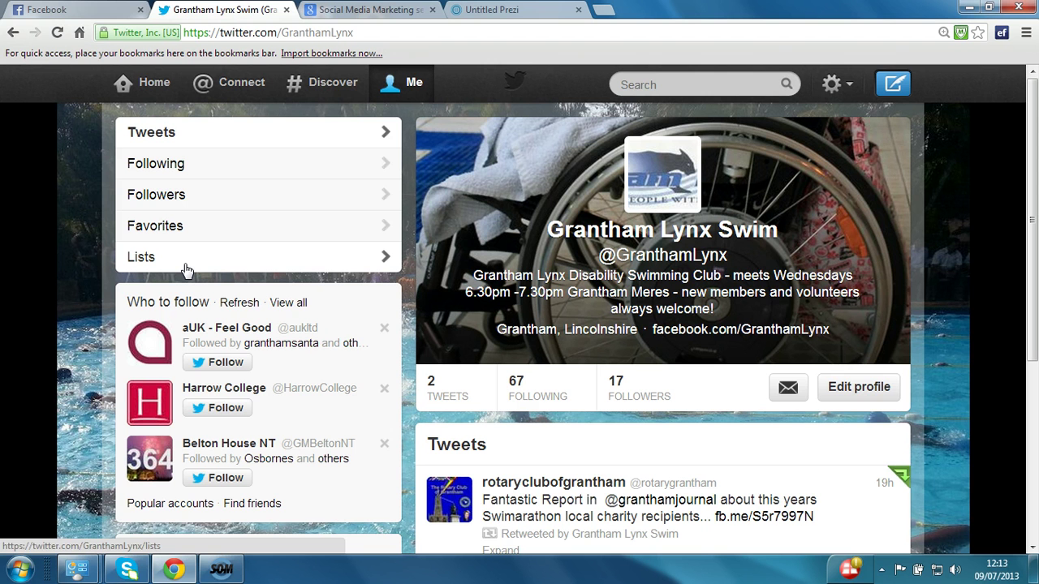
left_click(186, 268)
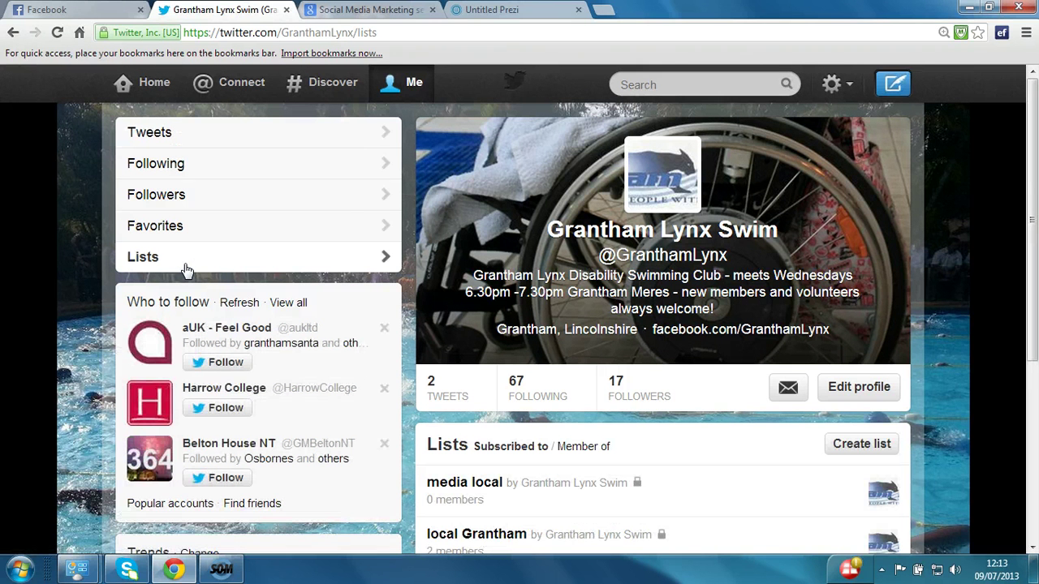
left_click_drag(1030, 173, 1033, 257)
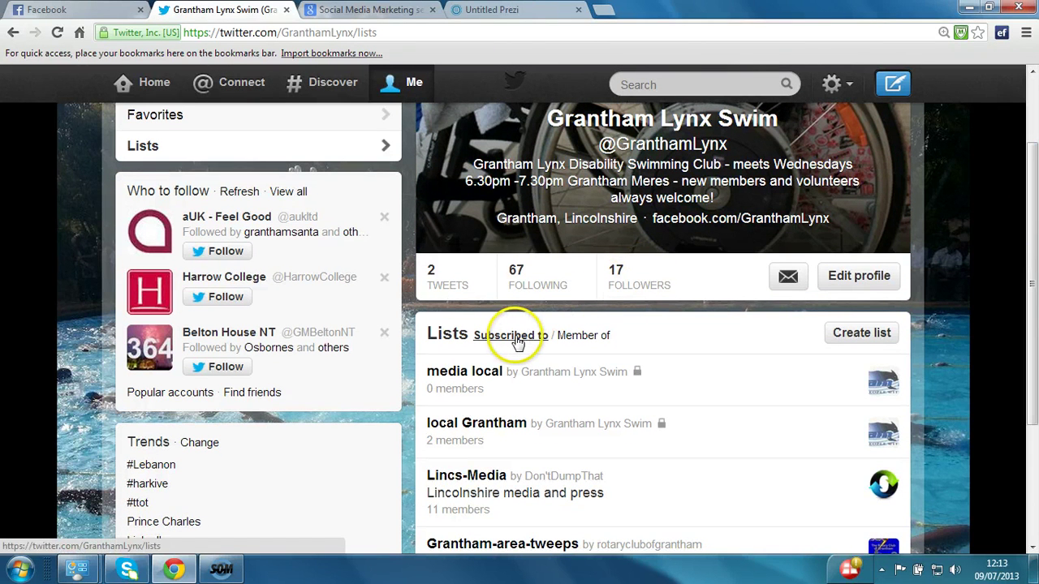
left_click(607, 336)
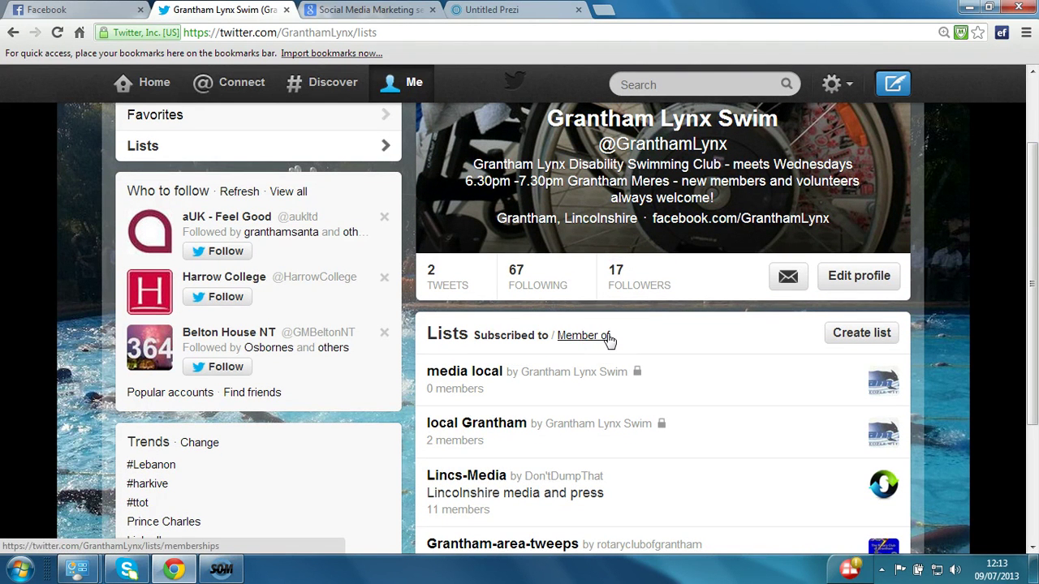
left_click(519, 342)
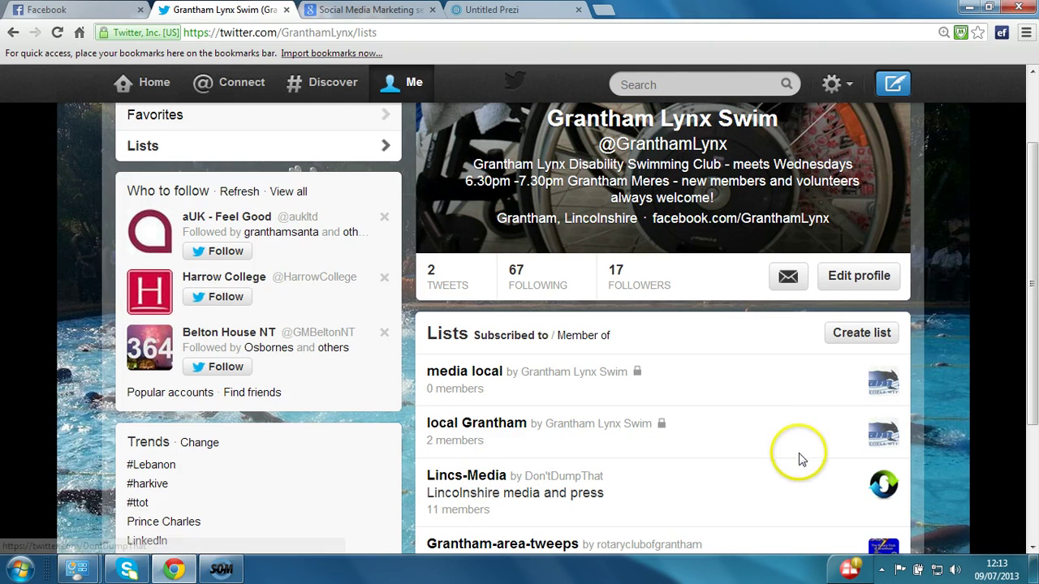
left_click_drag(1035, 341, 1035, 398)
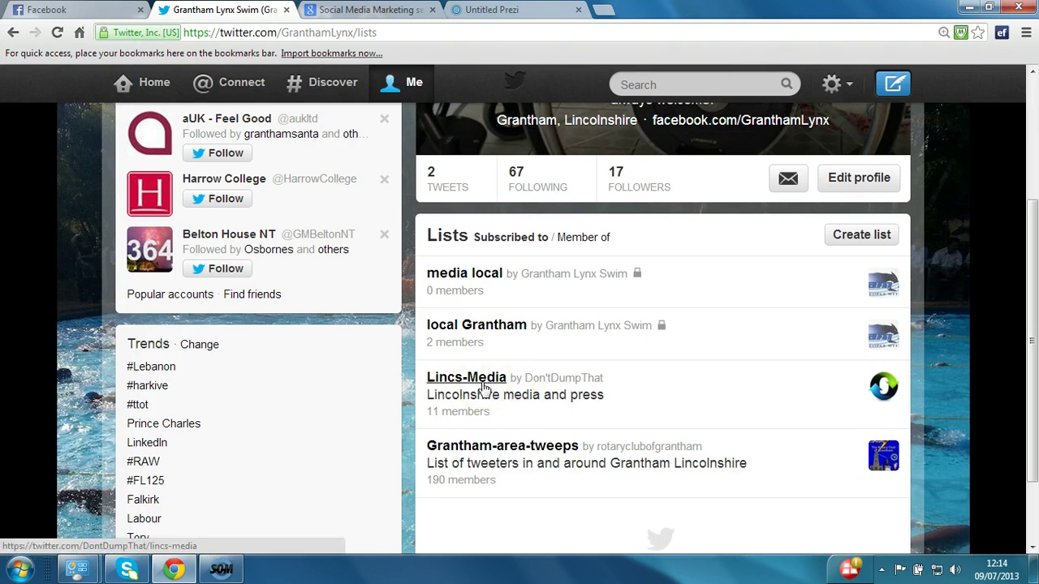
left_click(484, 386)
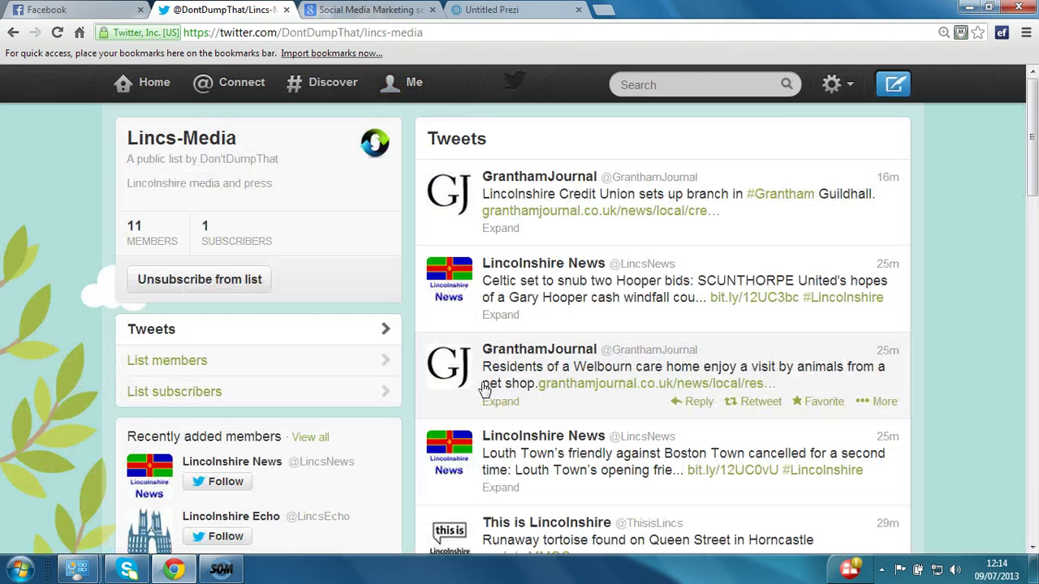
left_click(243, 290)
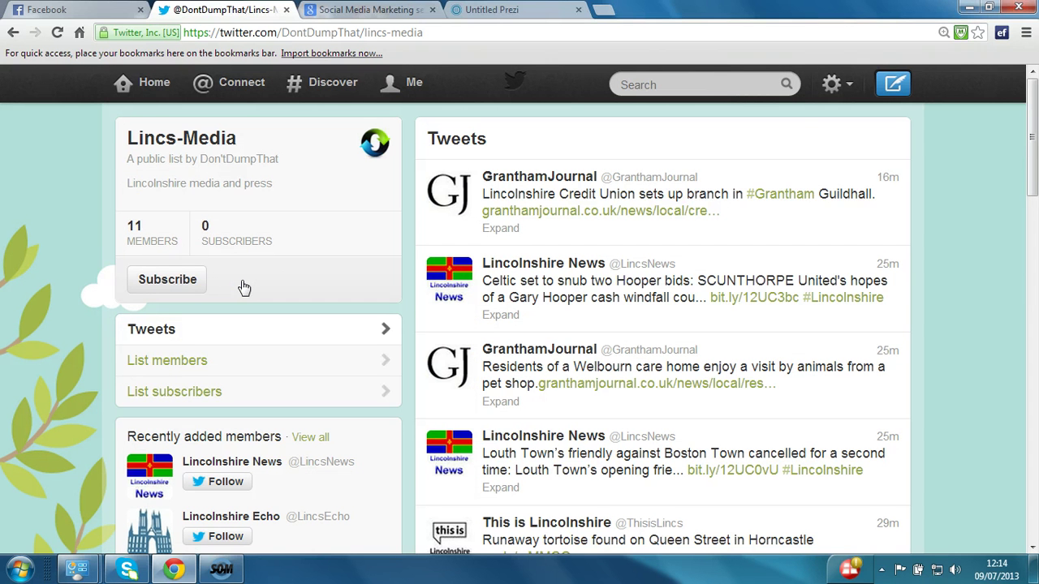
left_click(155, 284)
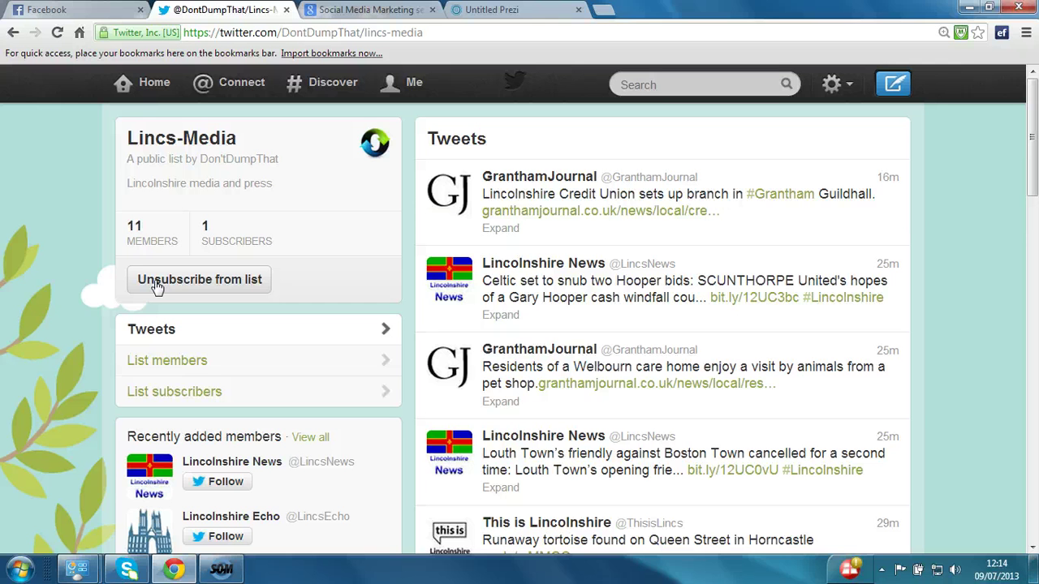
left_click(14, 34)
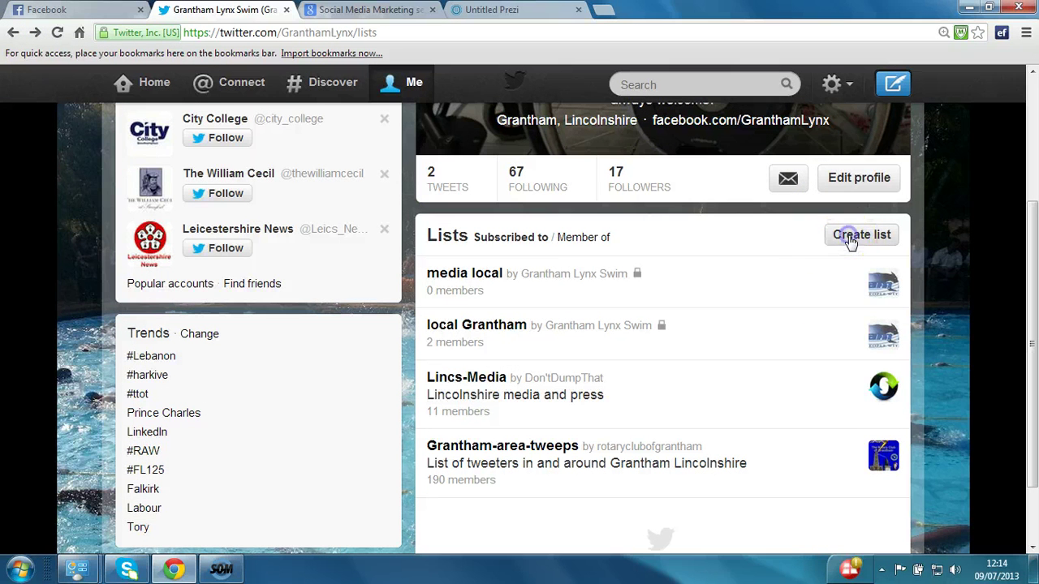
left_click(850, 238)
left_click(474, 206)
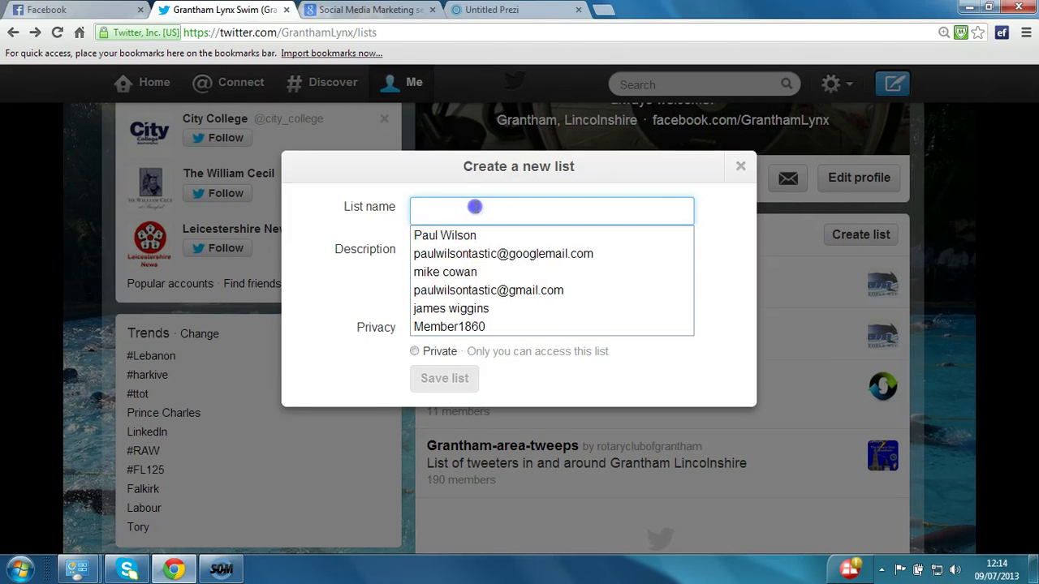
left_click(371, 292)
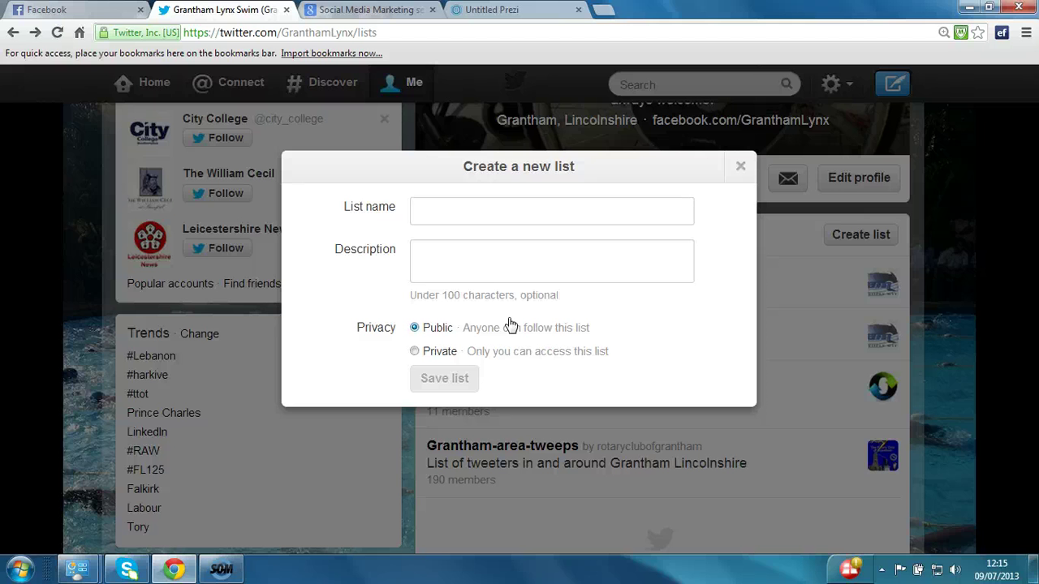
left_click(741, 167)
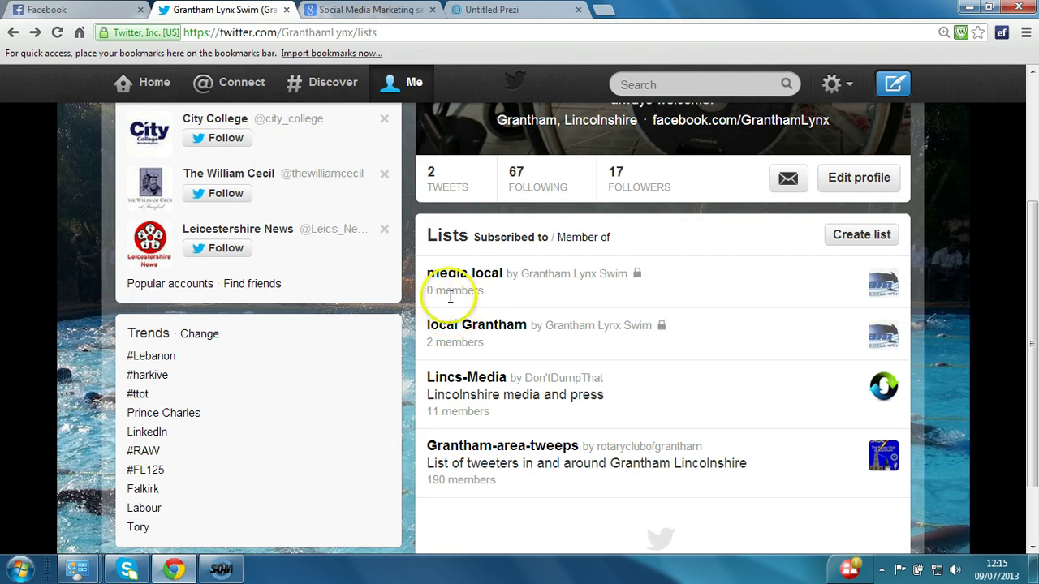
- From a Grantham list tweet, add the Grantham Journal account to the private media local list
left_click(485, 328)
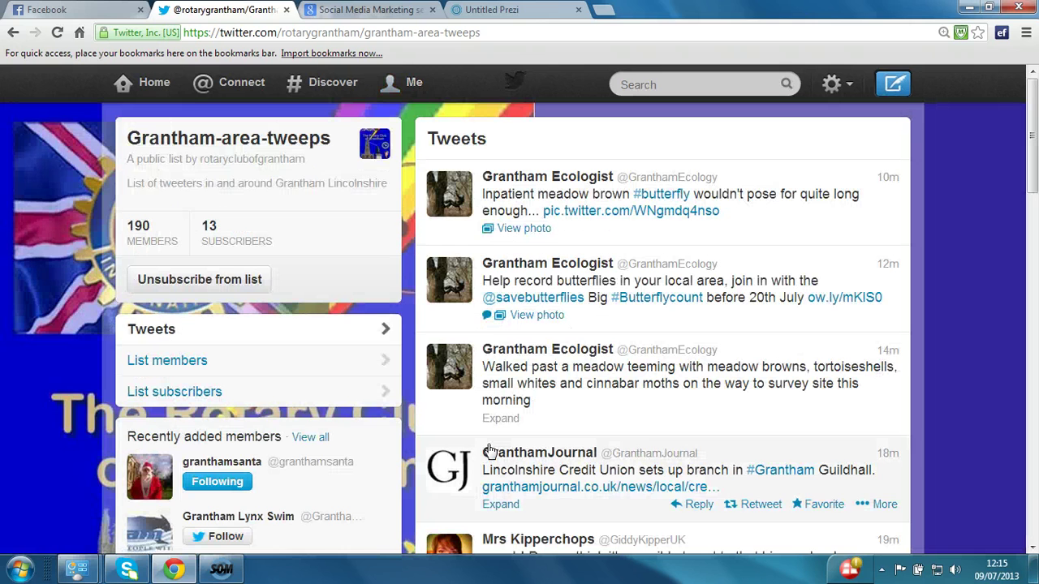
left_click(541, 453)
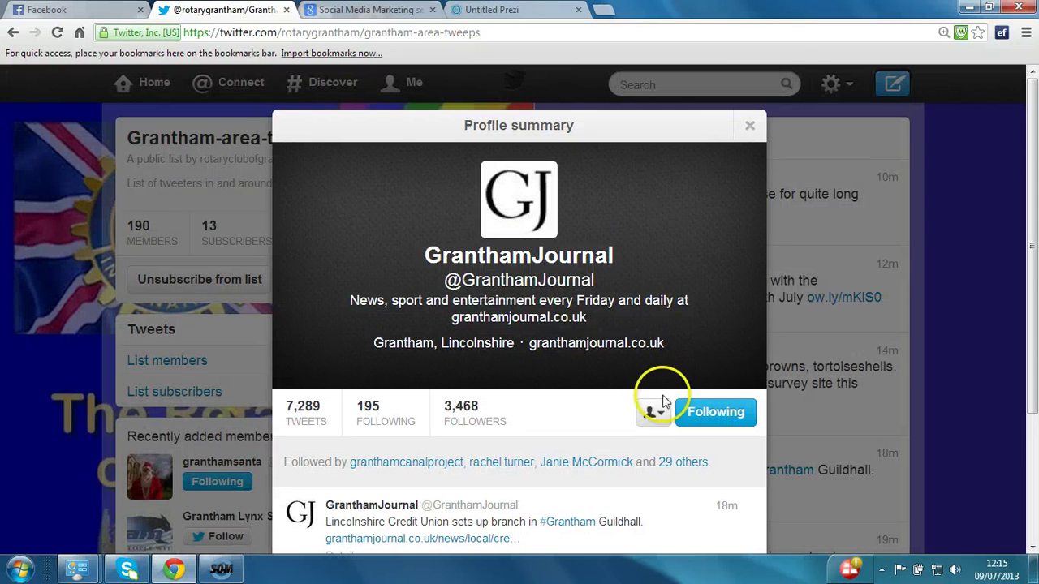
left_click(659, 415)
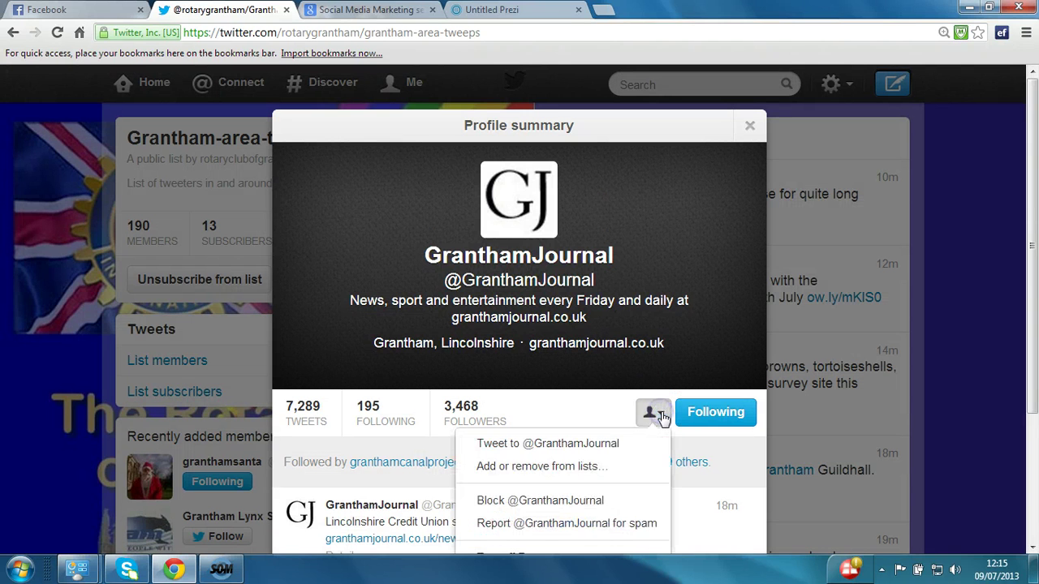
left_click(640, 469)
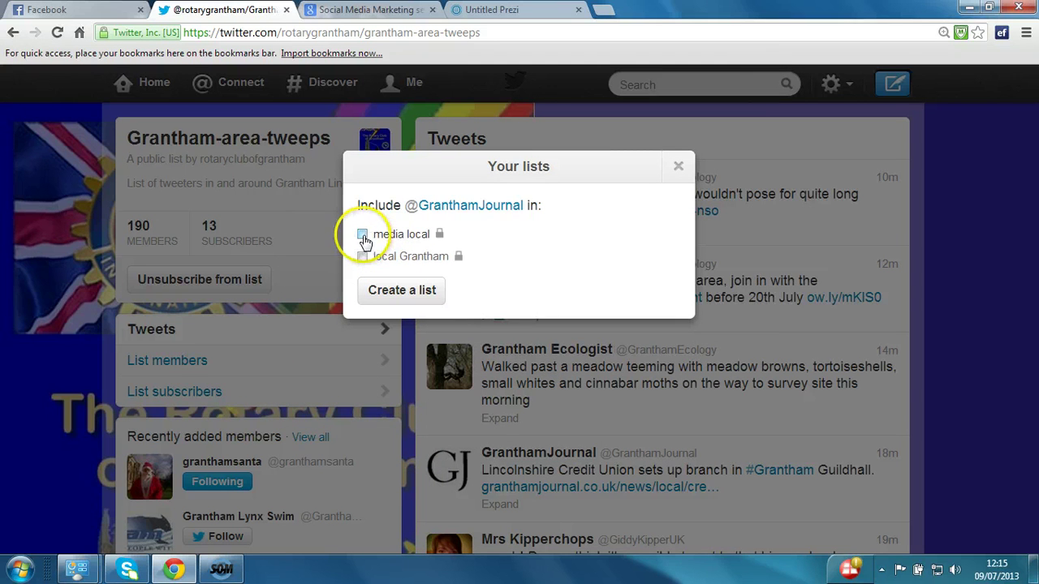
left_click(363, 236)
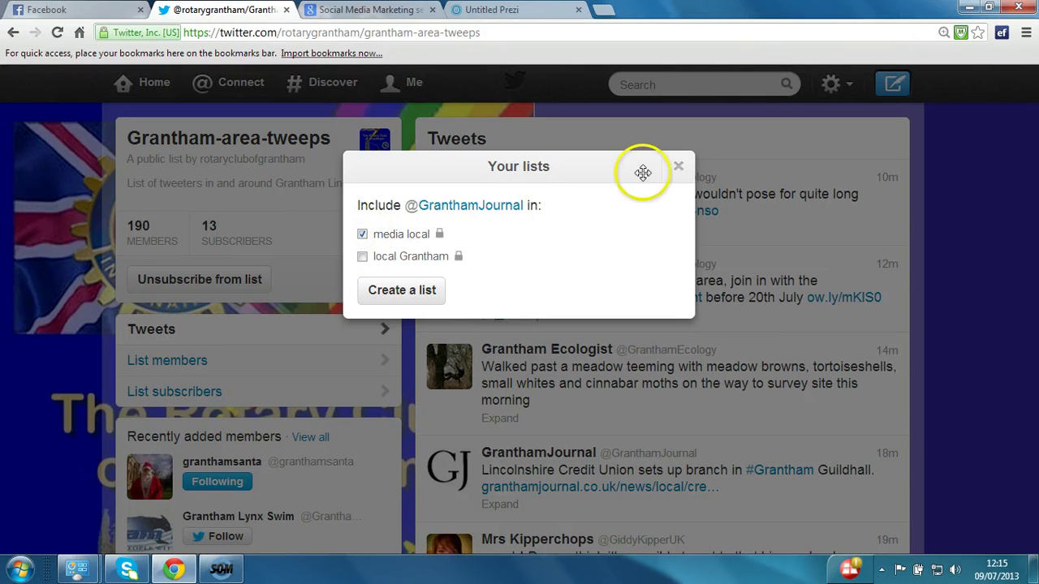
left_click(679, 173)
double_click(673, 175)
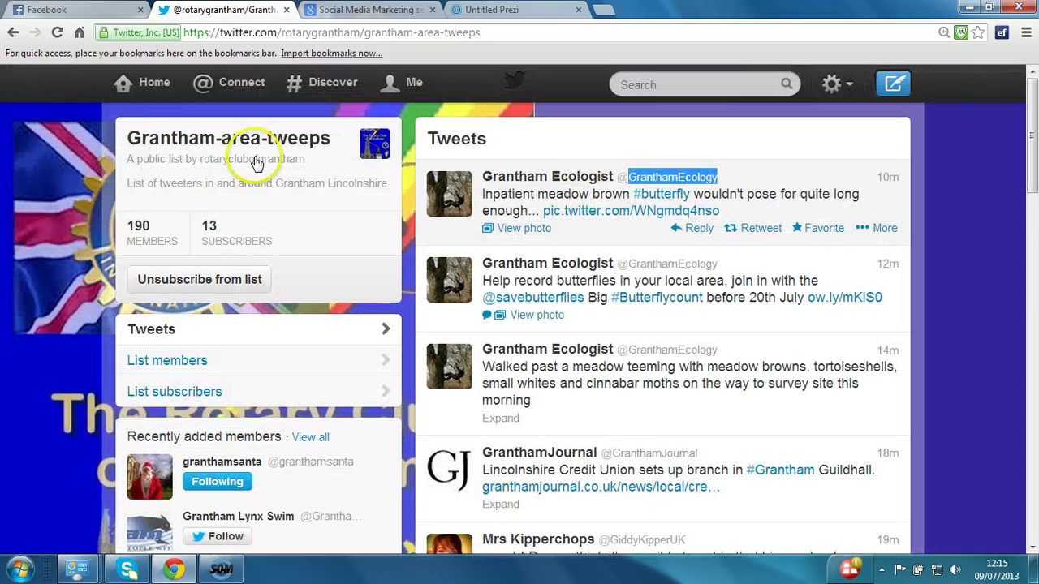
- Confirm media local's one member is the Grantham Journal, then reopen the Grantham-area-tweeps list
left_click(12, 32)
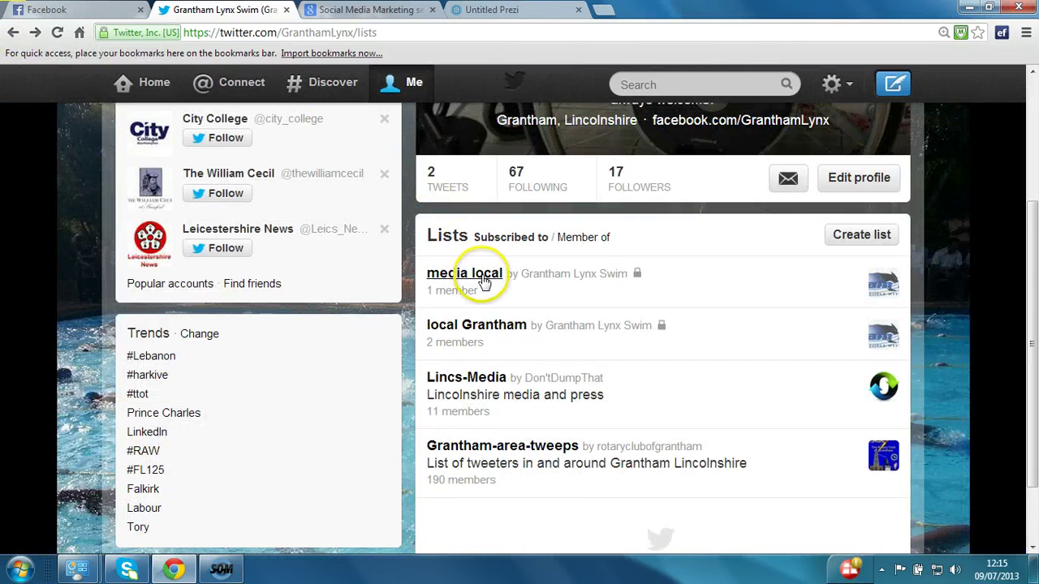
left_click(482, 276)
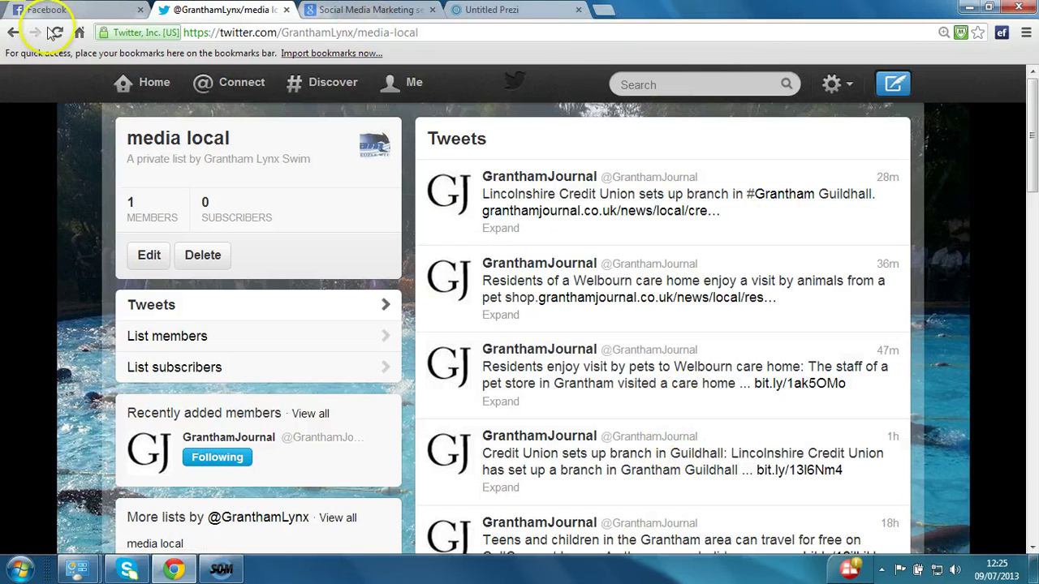
left_click(15, 34)
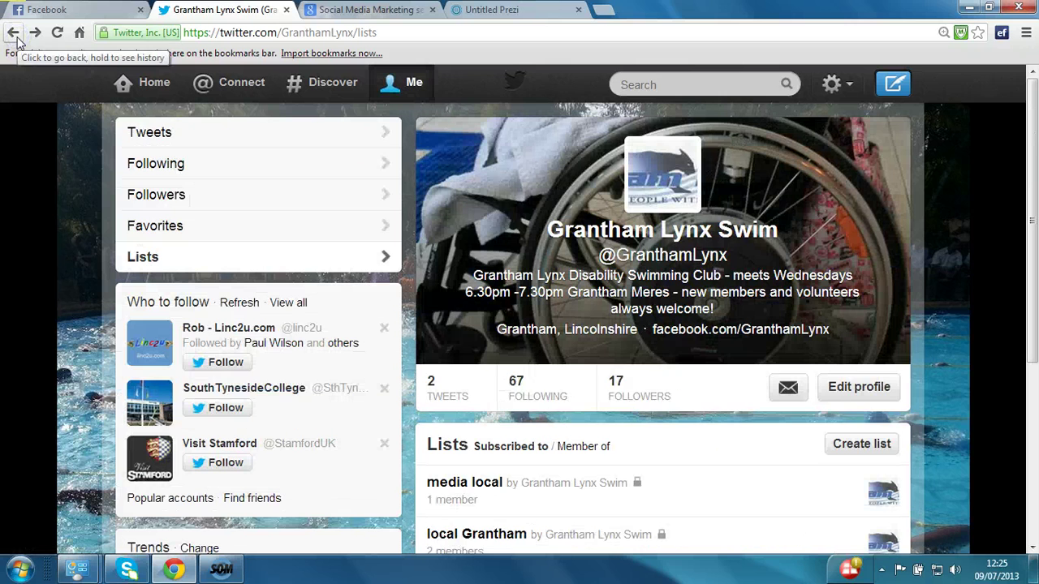
left_click_drag(1033, 197, 1033, 335)
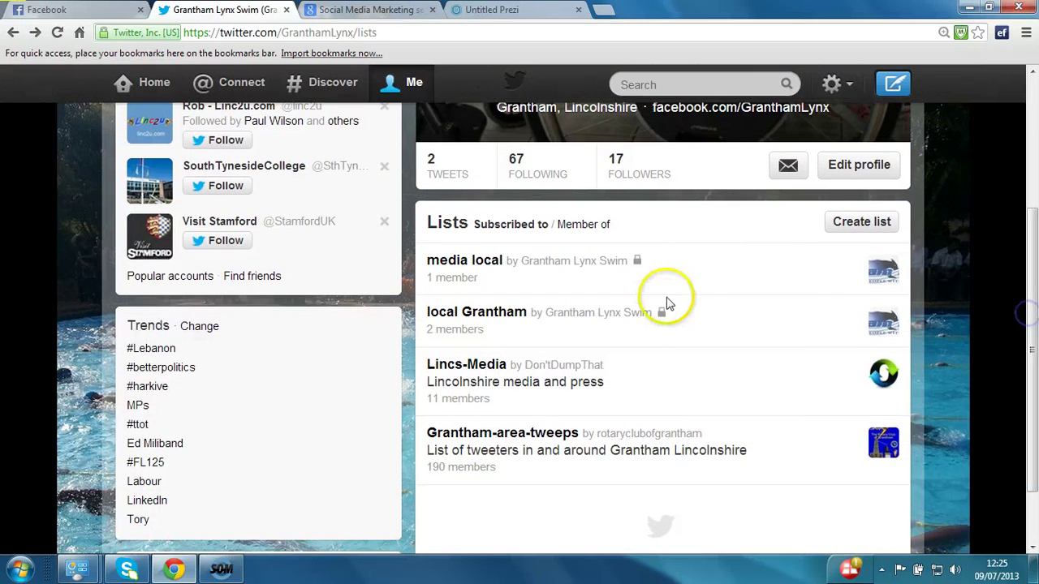
left_click(532, 435)
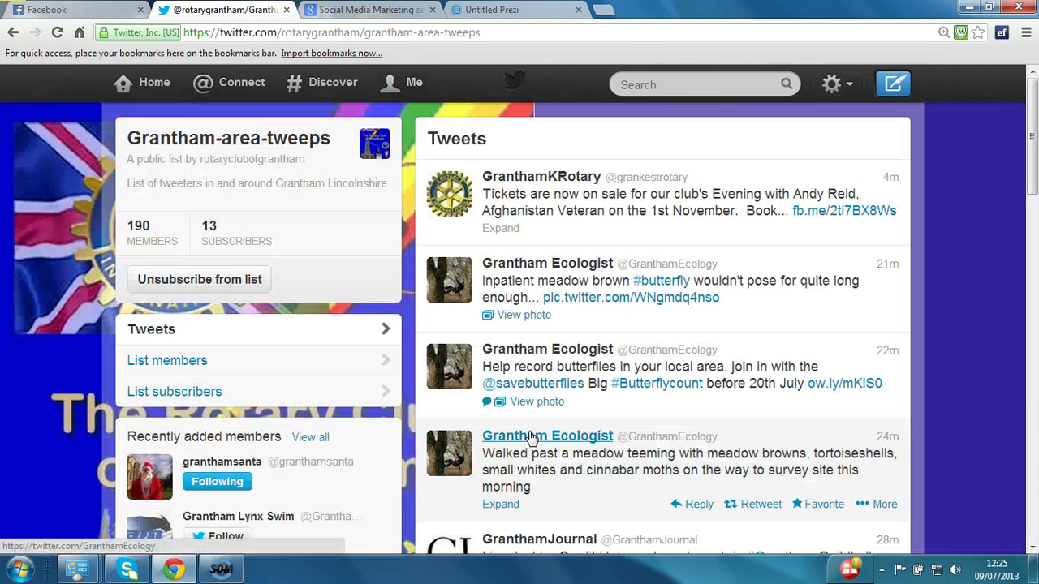
- Scroll the Grantham-area-tweeps stream and open GranthamJournal's profile summary, showing 3,468 followers
left_click(148, 235)
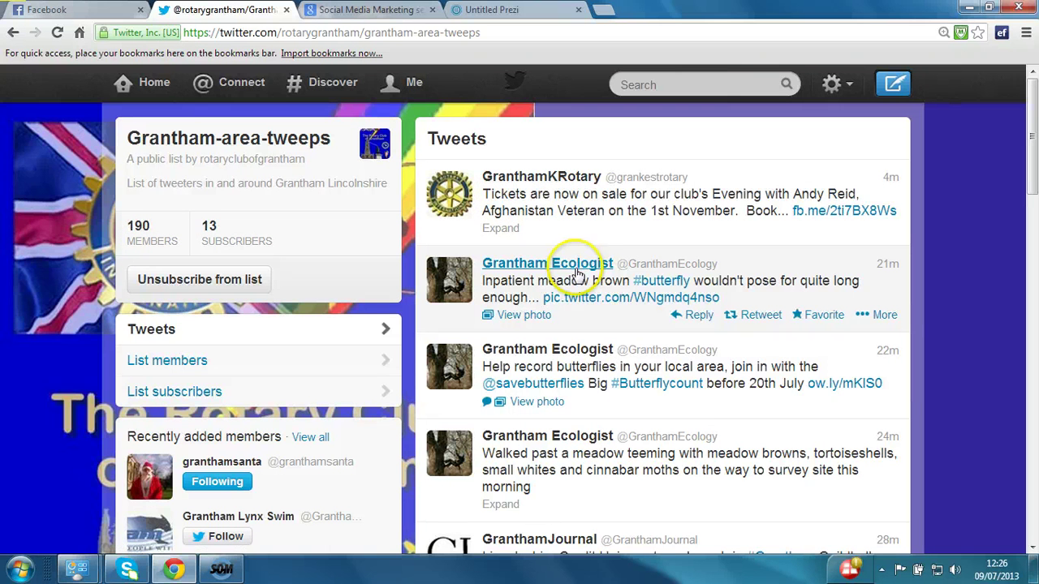
left_click_drag(1030, 173, 1026, 221)
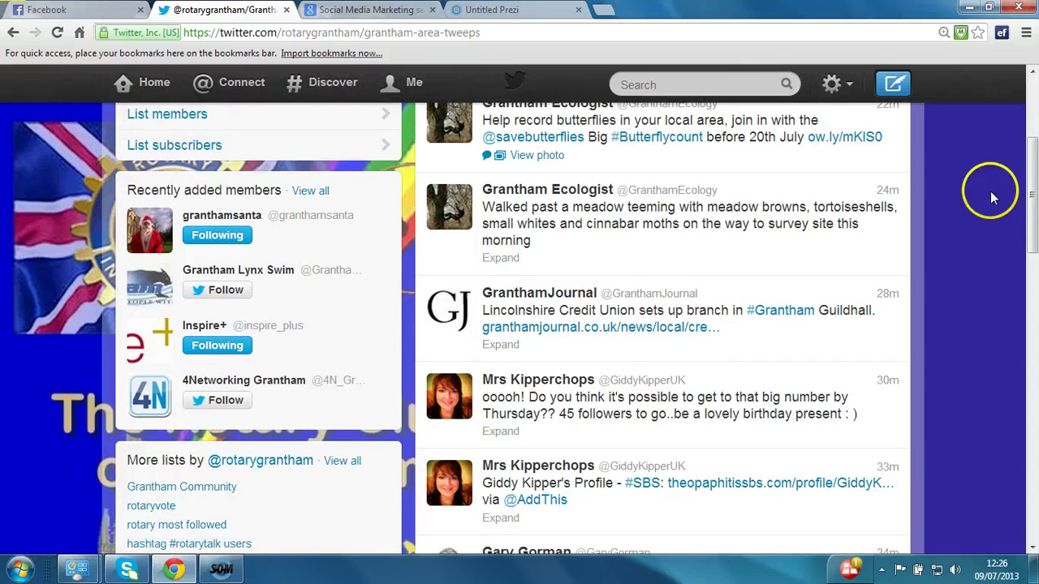
left_click_drag(1028, 185, 1034, 439)
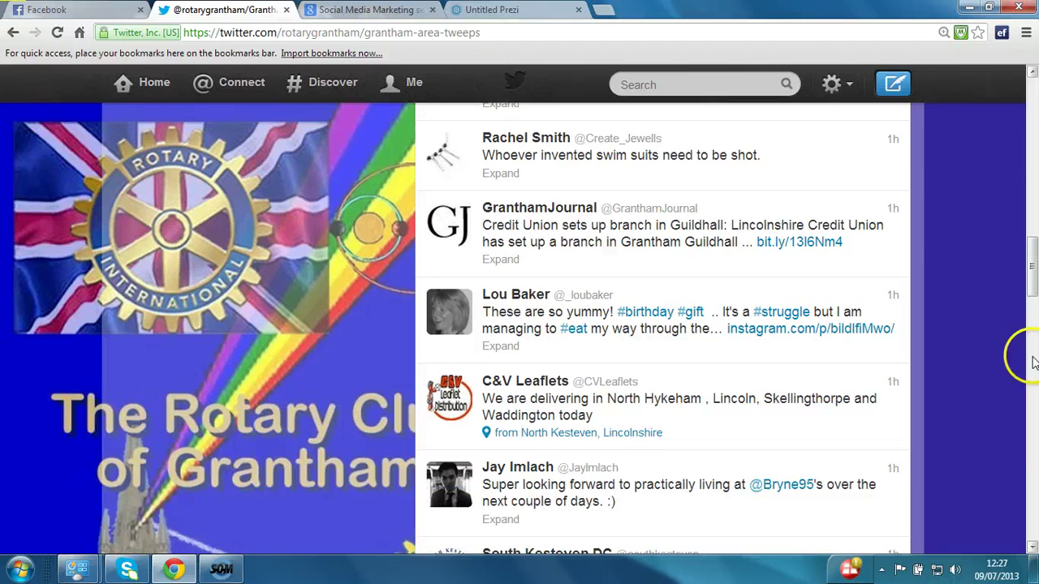
left_click(1031, 74)
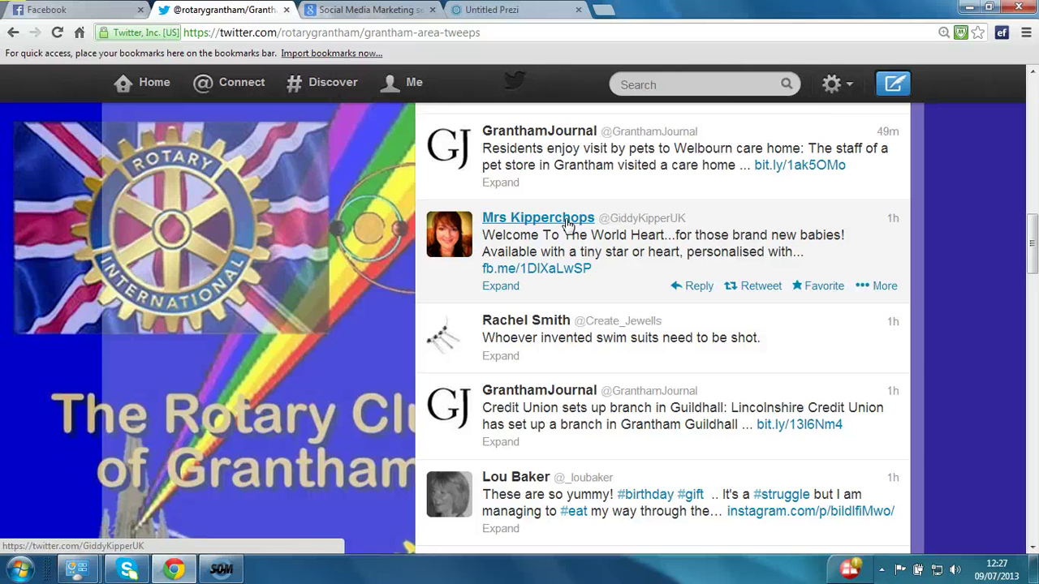
left_click(529, 138)
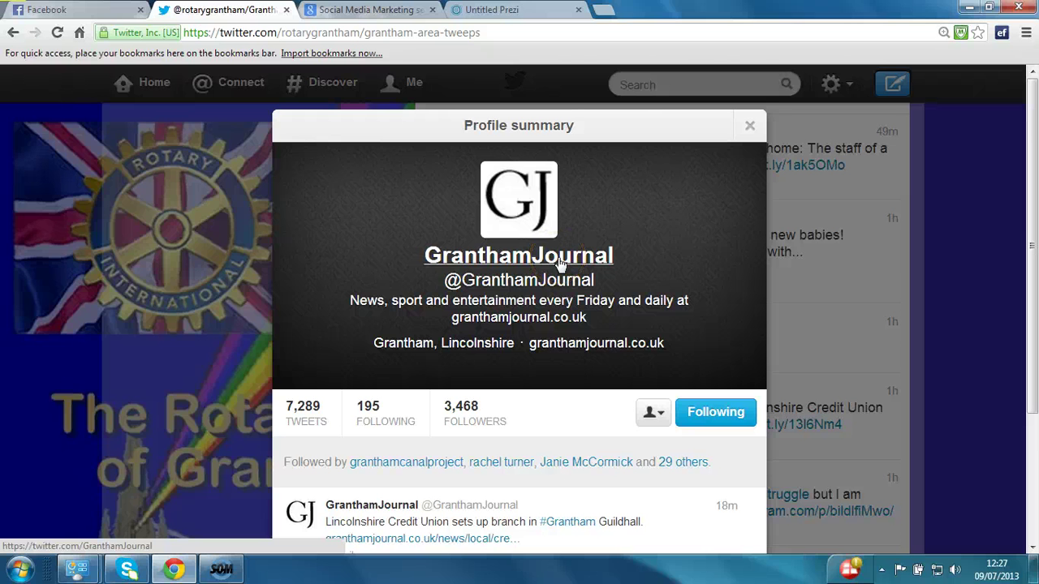
- Open the Grantham Journal's full profile and its Lists page with the 6-member Grantham Journal list
left_click(559, 257)
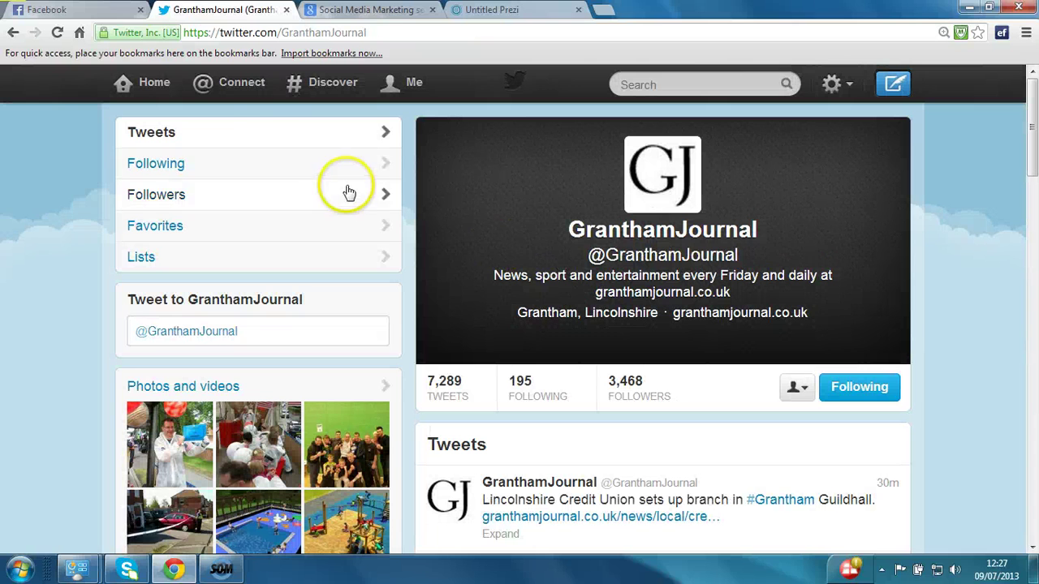
left_click(232, 260)
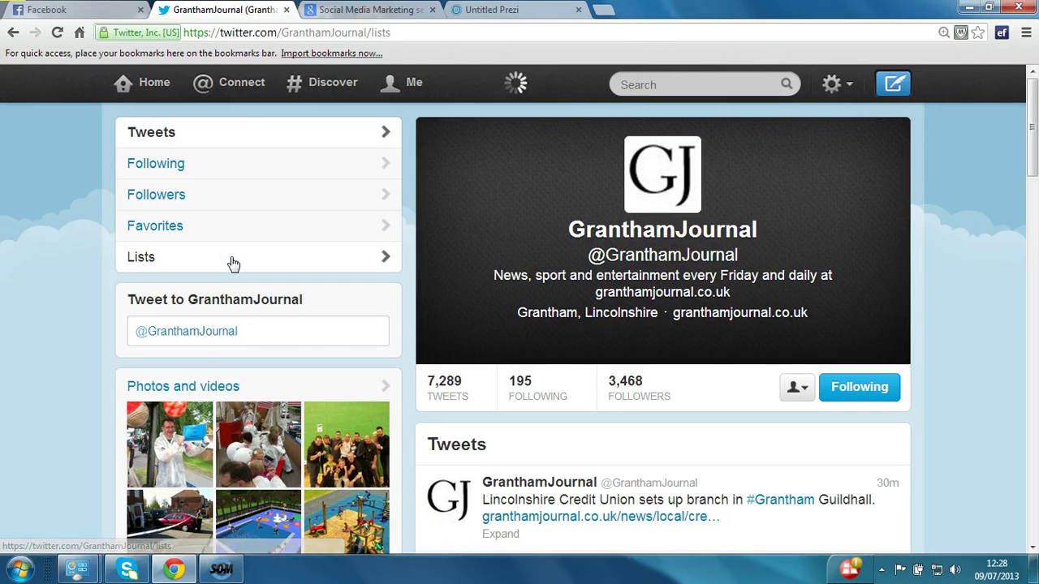
left_click_drag(1029, 104, 1030, 166)
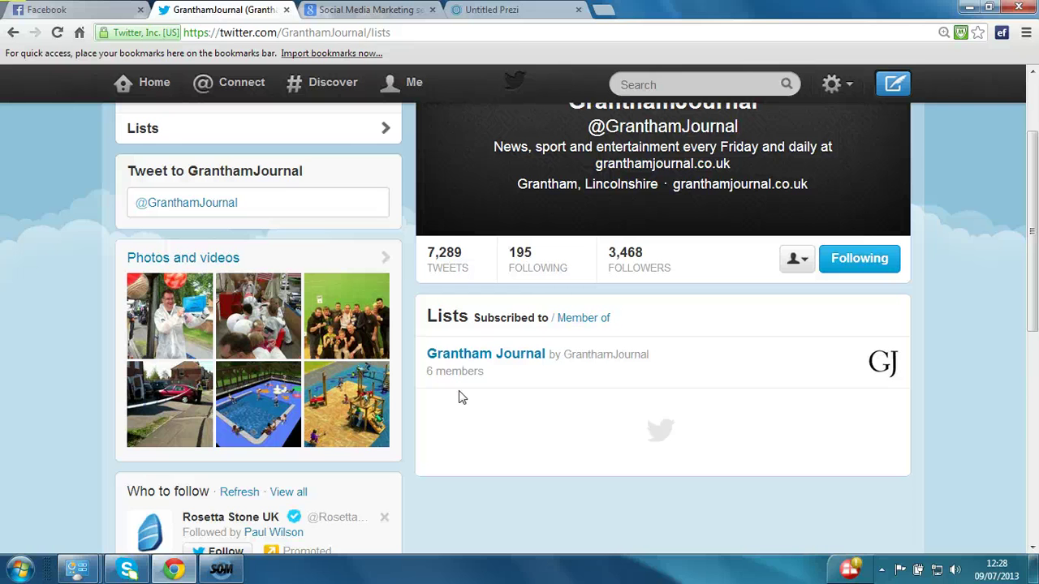
- Switch the Grantham Journal's lists to Member of, showing Allington Lincs (10) and Media (53)
left_click(591, 328)
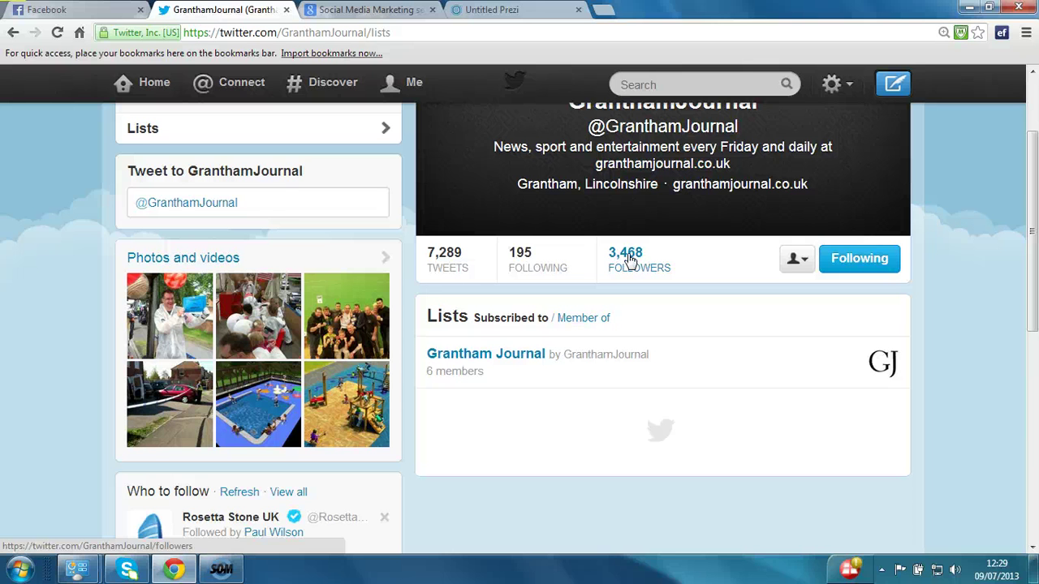
left_click(696, 360)
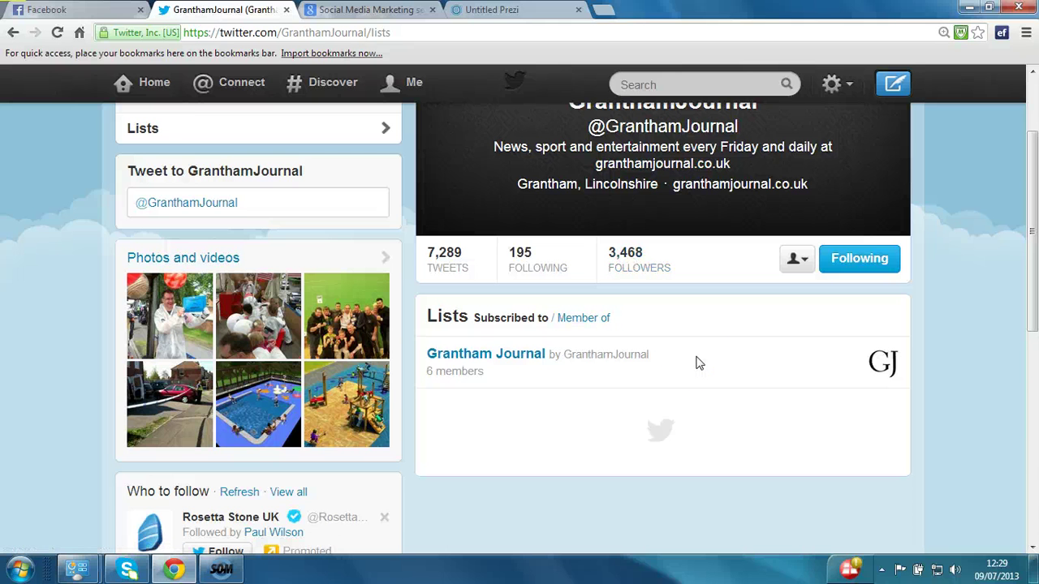
left_click(595, 321)
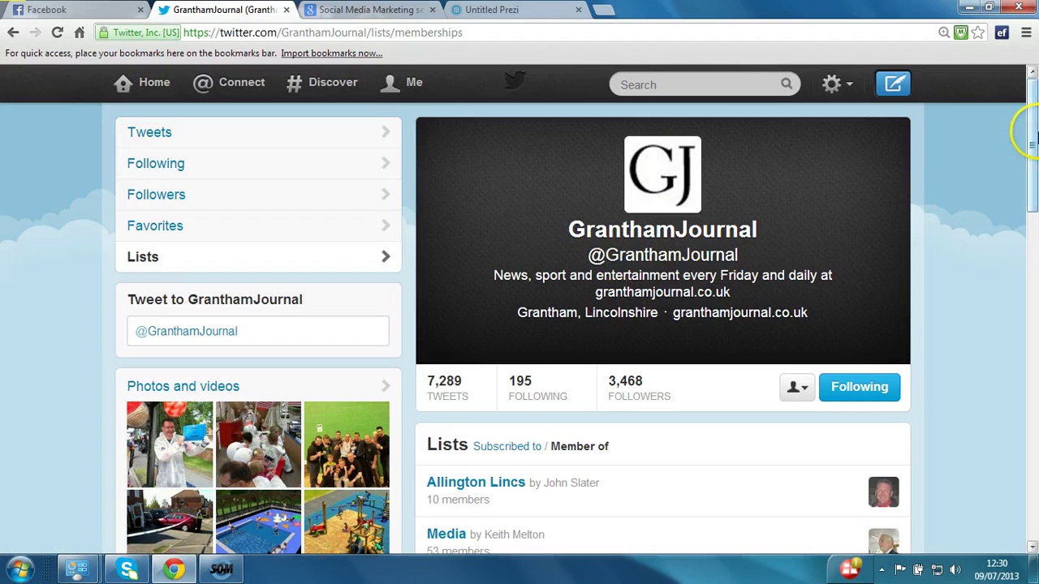
- Scroll through the Grantham Journal's Member of lists and open the 11-member Lincs-Media list
left_click_drag(1033, 139, 1034, 568)
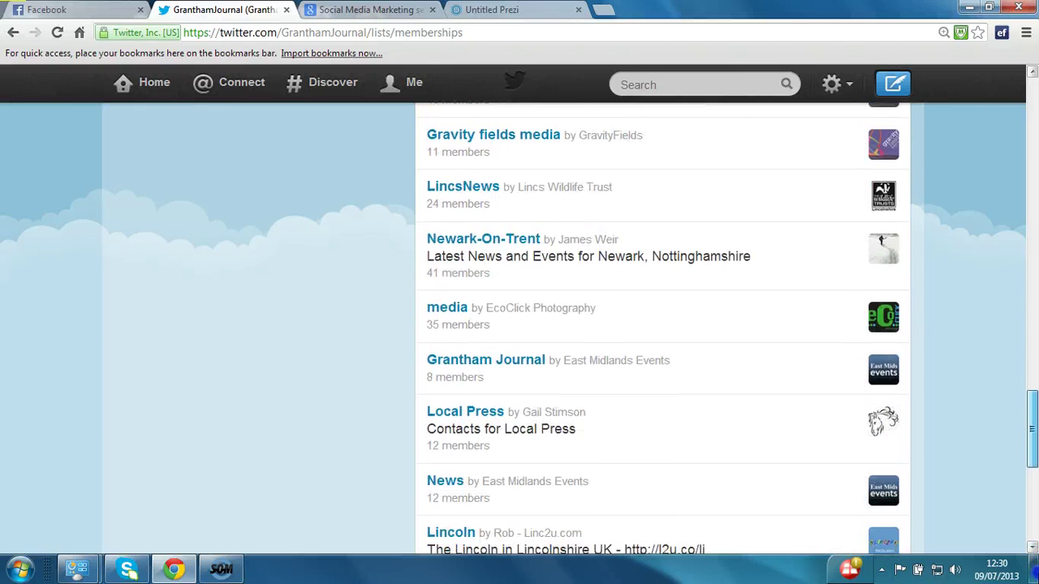
key("Home")
key("End")
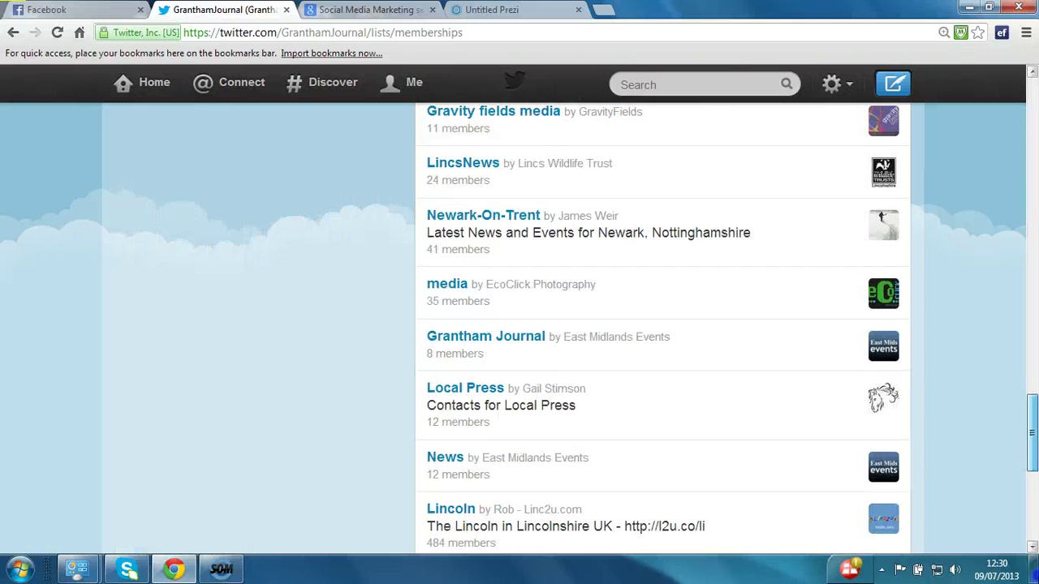
scroll(1033, 497, "up", 6)
scroll(1032, 496, "up", 1)
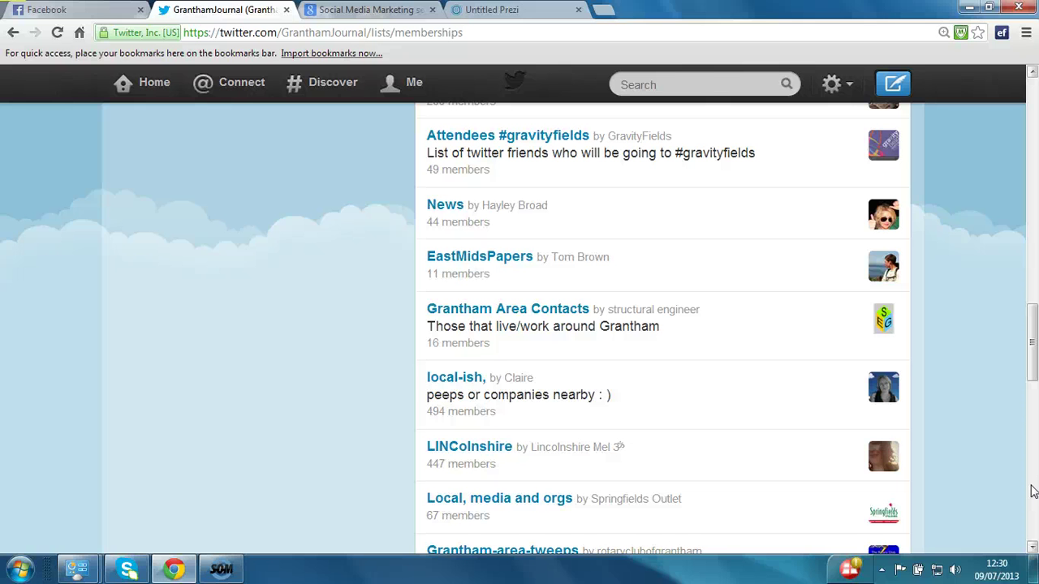
left_click_drag(1032, 324, 1026, 215)
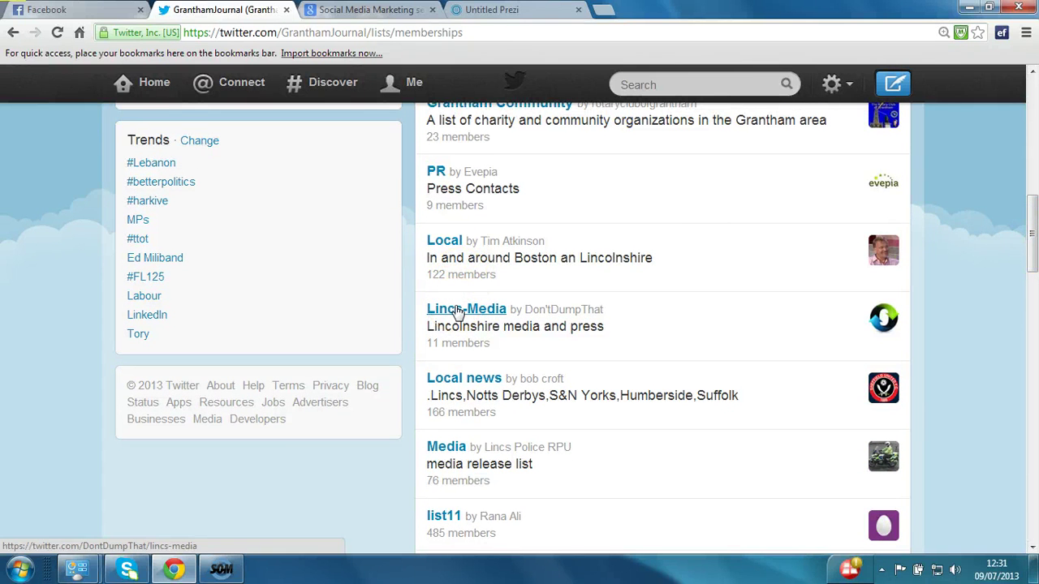
left_click(457, 310)
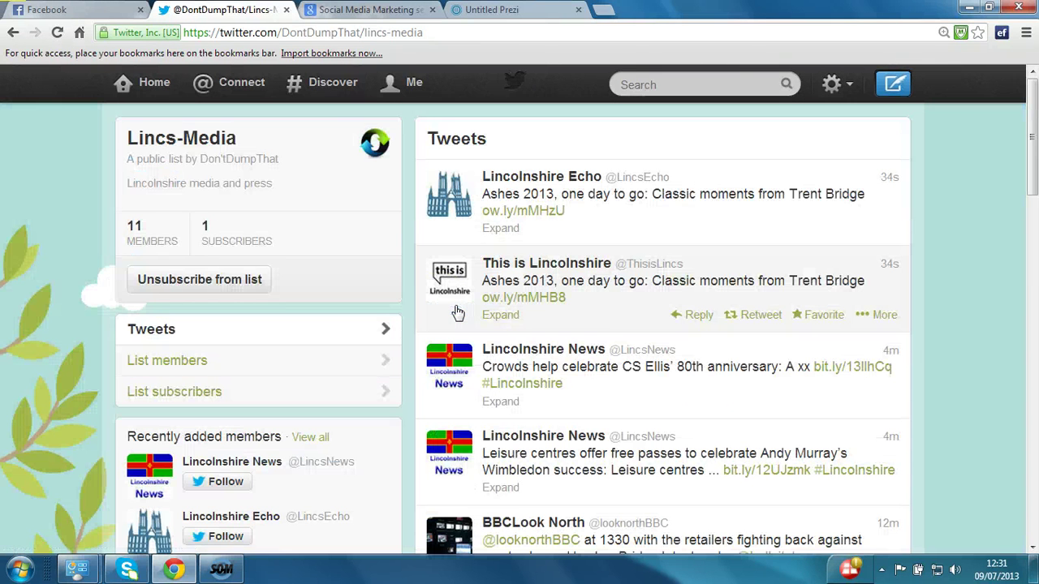
- Display the 11 Lincs-Media members, including Lincolnshire News, Lincolnshire Echo and BBCLook North
left_click(156, 240)
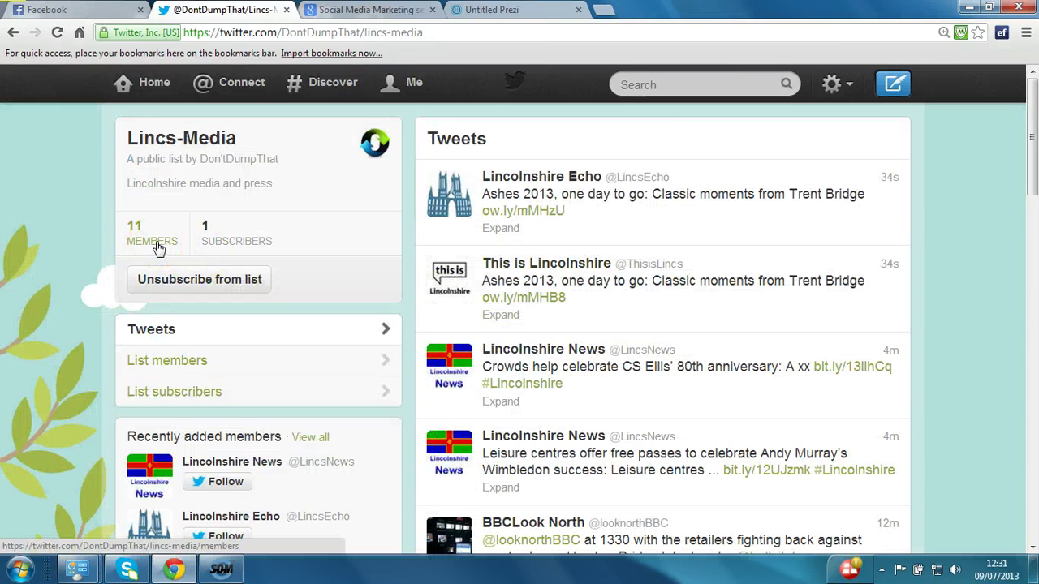
left_click(156, 240)
left_click(1034, 114)
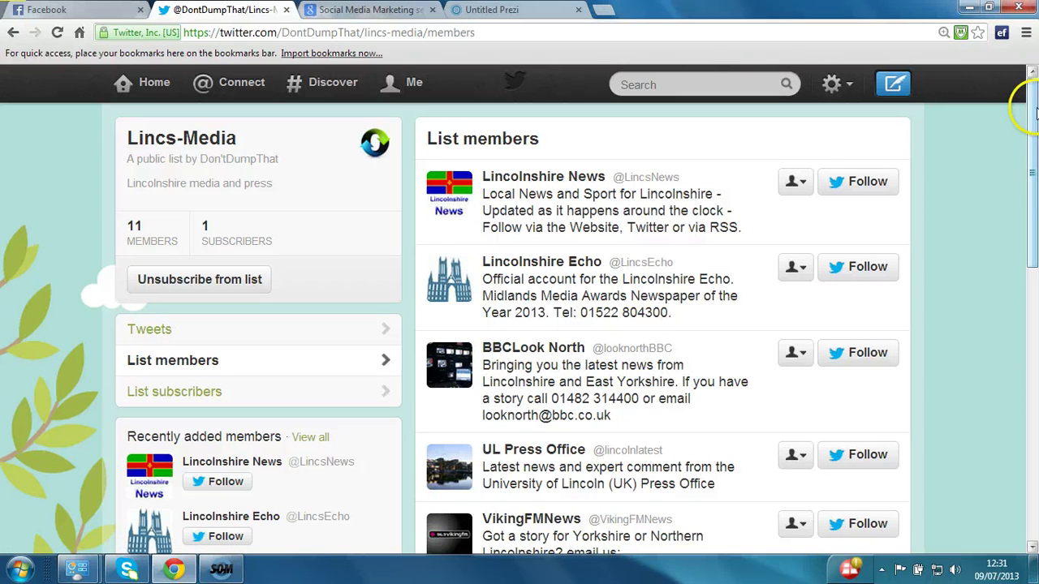
- Follow Lincolnshire News, Lincolnshire Echo, BBCLook North, UL Press Office and VikingFMNews
mouse_move(1034, 113)
left_mouse_down()
mouse_move(1035, 129)
mouse_move(1035, 110)
left_mouse_up()
left_click(888, 172)
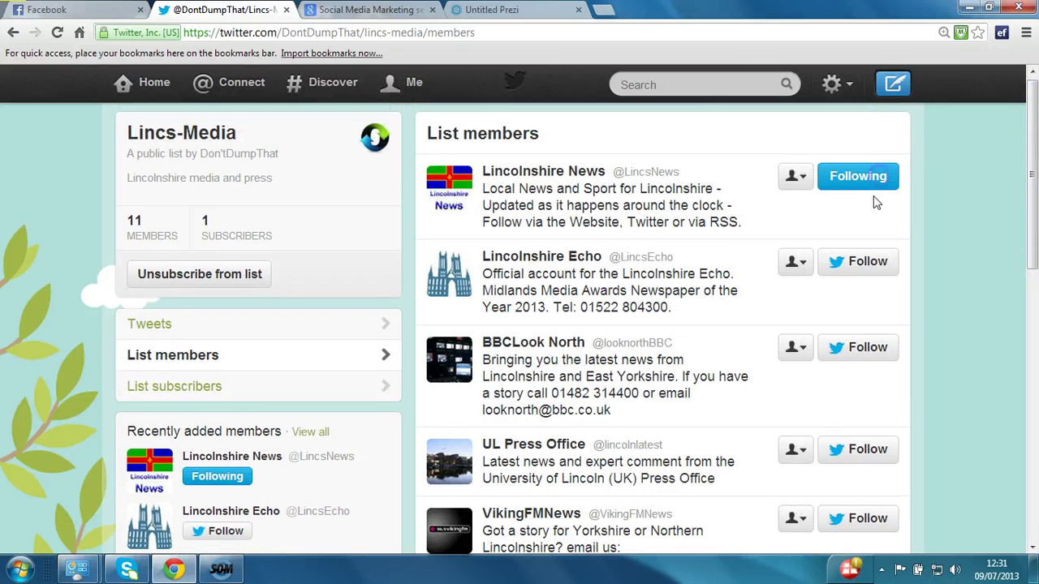
left_click(866, 263)
left_click(866, 348)
left_click(863, 442)
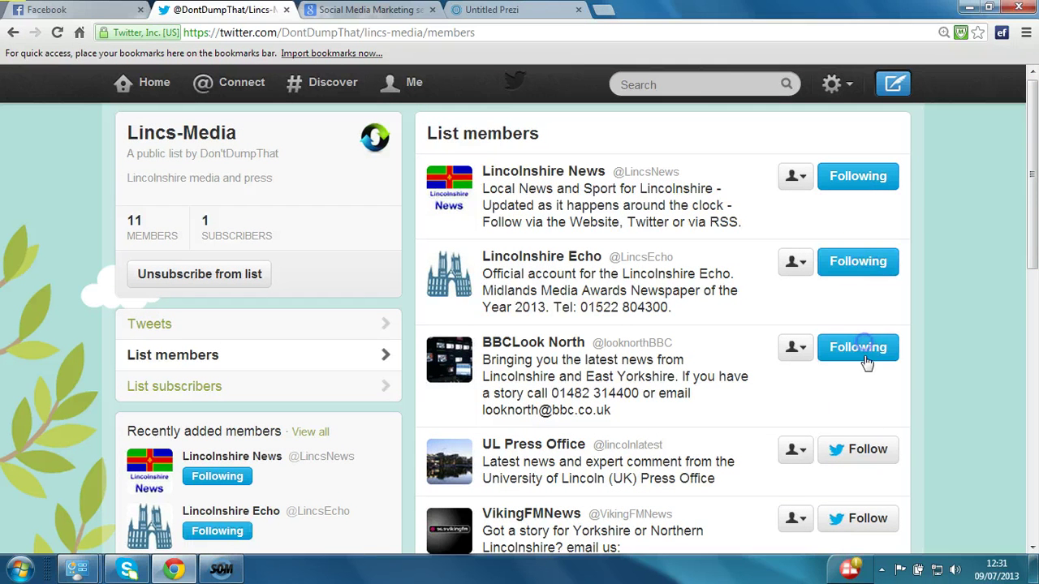
left_click(882, 523)
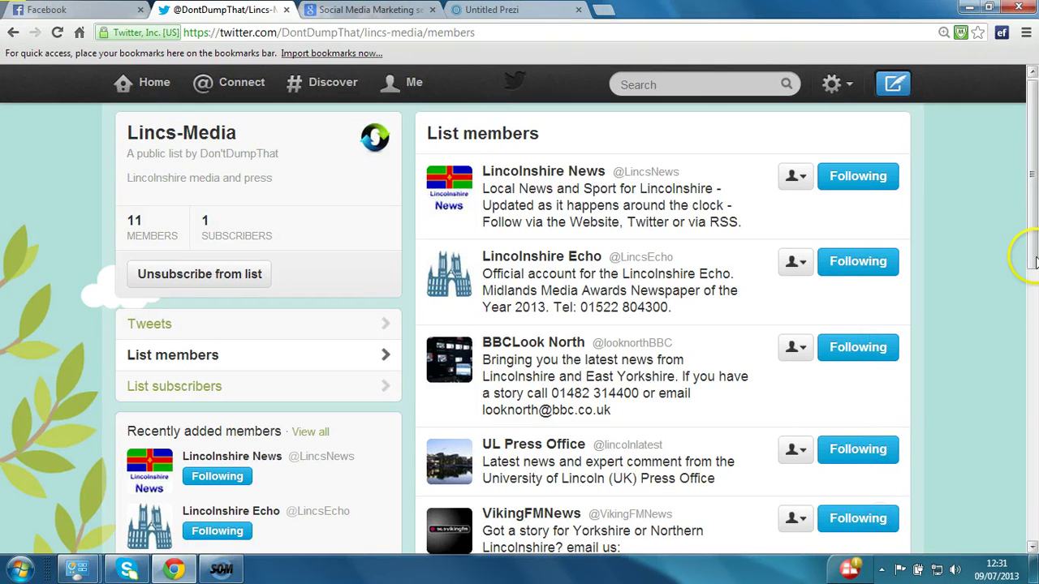
- Follow This is Lincolnshire, Skegness Standard, Grimsby Telegraph and Radio Lincolnshire further down
left_click_drag(1032, 268, 1031, 339)
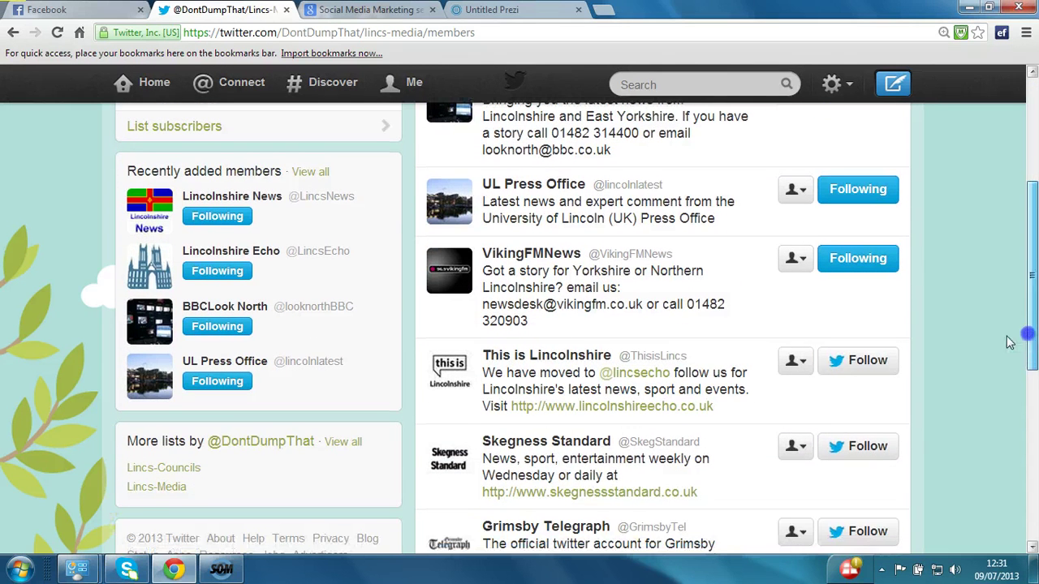
left_click(877, 361)
left_click(878, 447)
left_click(870, 532)
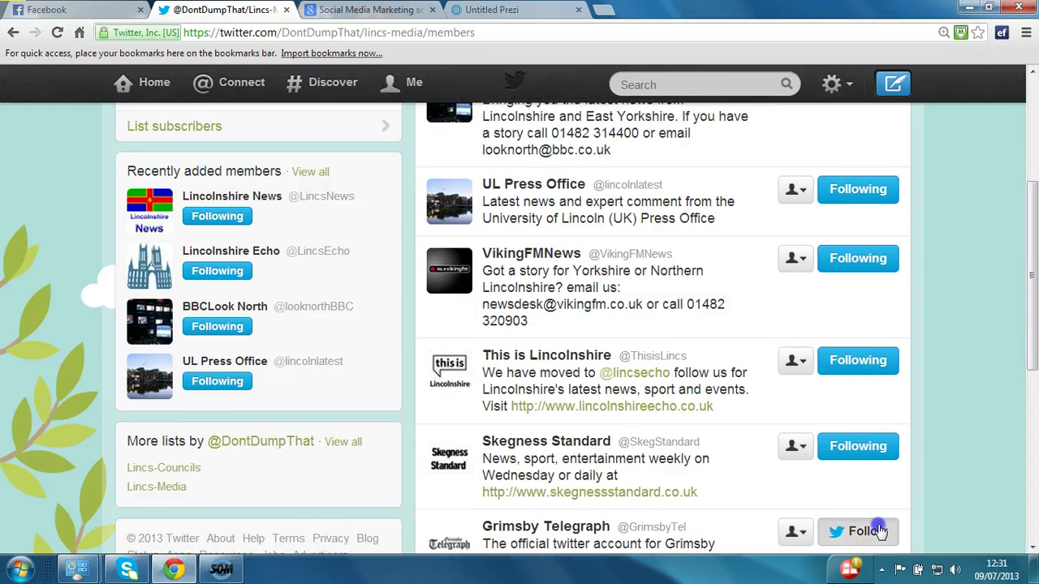
left_click_drag(1030, 349, 1033, 412)
left_click(873, 432)
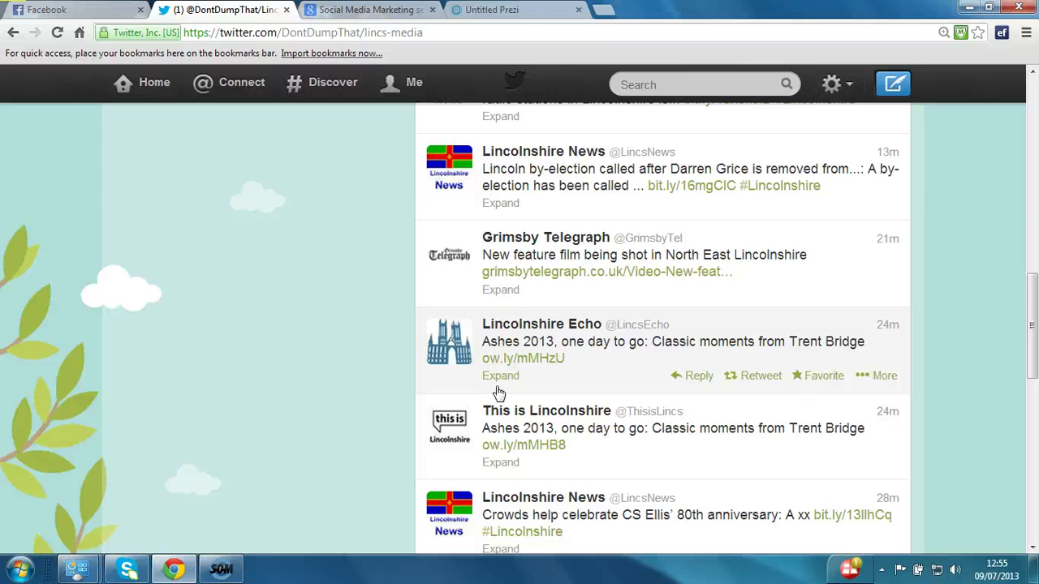
- Search Twitter for 'grantham swimming'
left_click(691, 86)
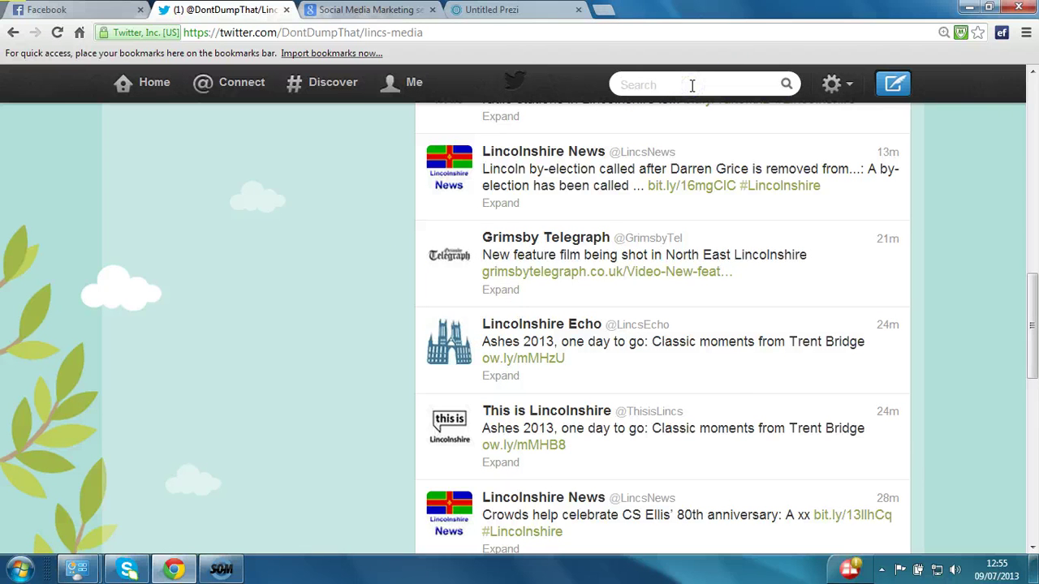
type("grantham swimming")
key("Return")
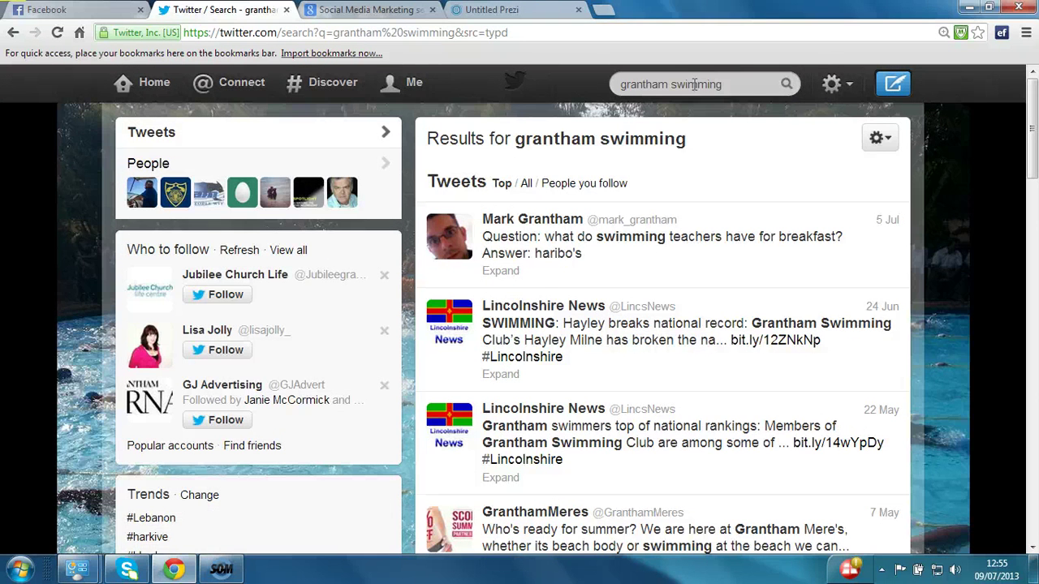
mouse_move(1032, 129)
left_mouse_down()
mouse_move(1034, 168)
mouse_move(1035, 137)
left_mouse_up()
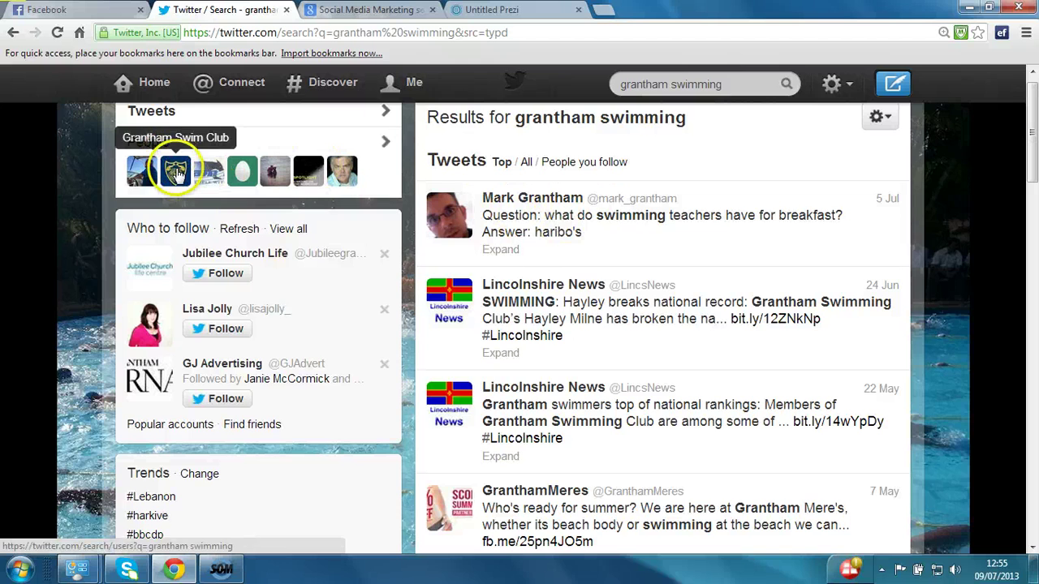
- Open the Grantham Swim Club profile and view its 140 followers
left_click(176, 172)
left_click(176, 172)
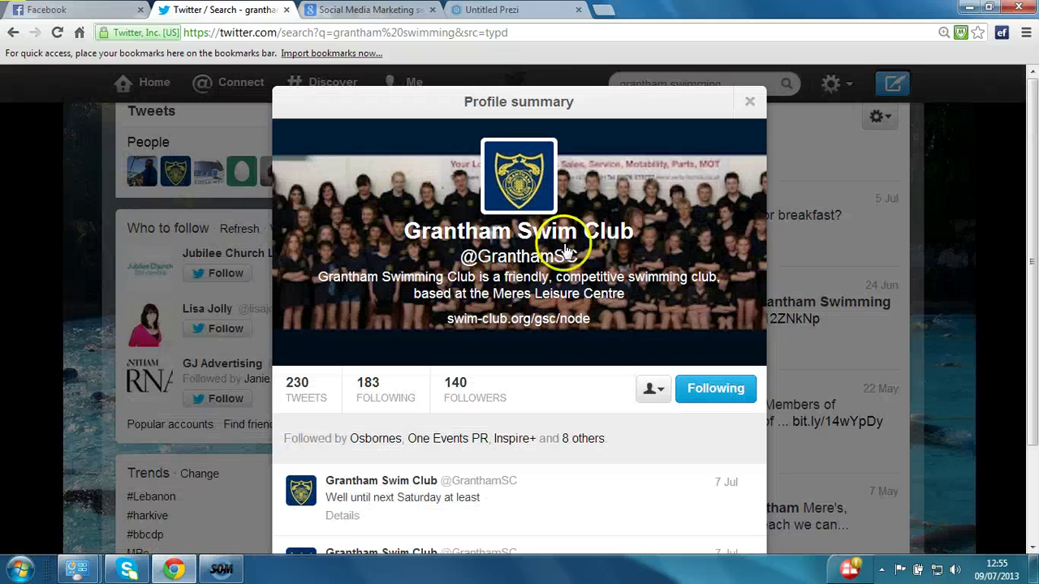
left_click(459, 388)
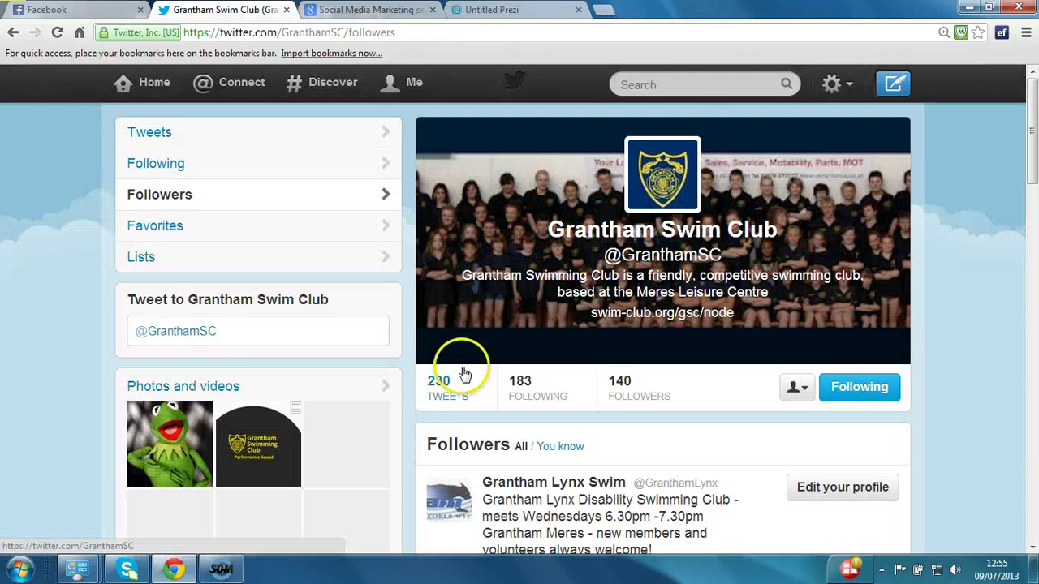
- Show the lists Grantham Swim Club is a member of, such as Equipos Internacionales
left_click(167, 263)
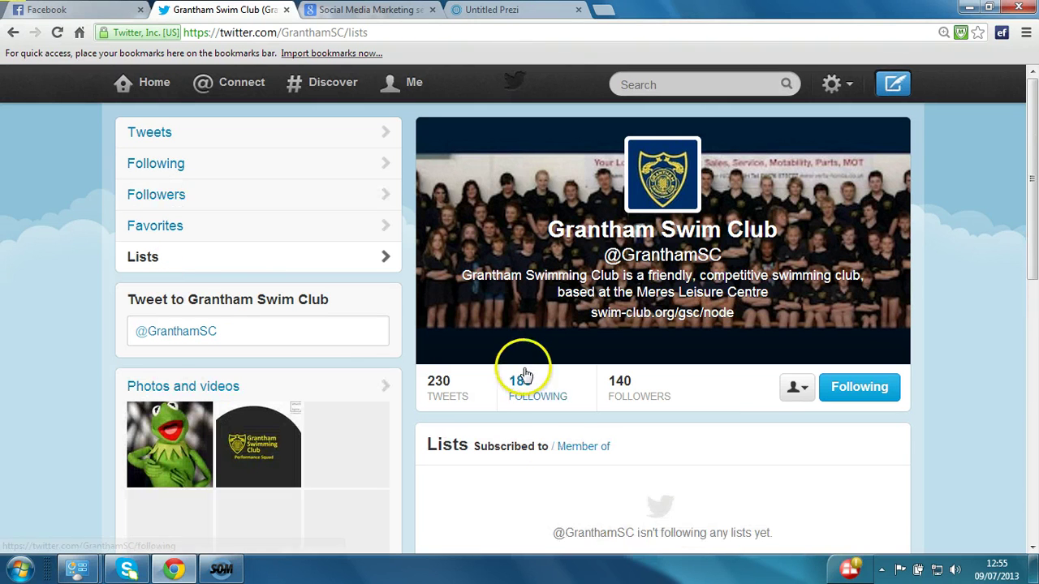
left_click(560, 446)
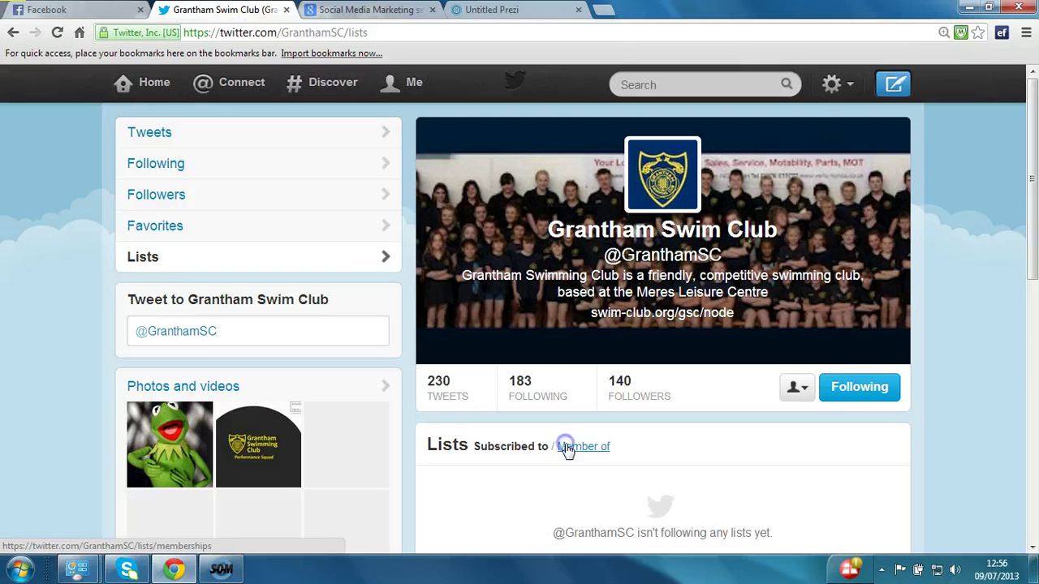
left_click(837, 263)
left_click_drag(1032, 127, 1029, 197)
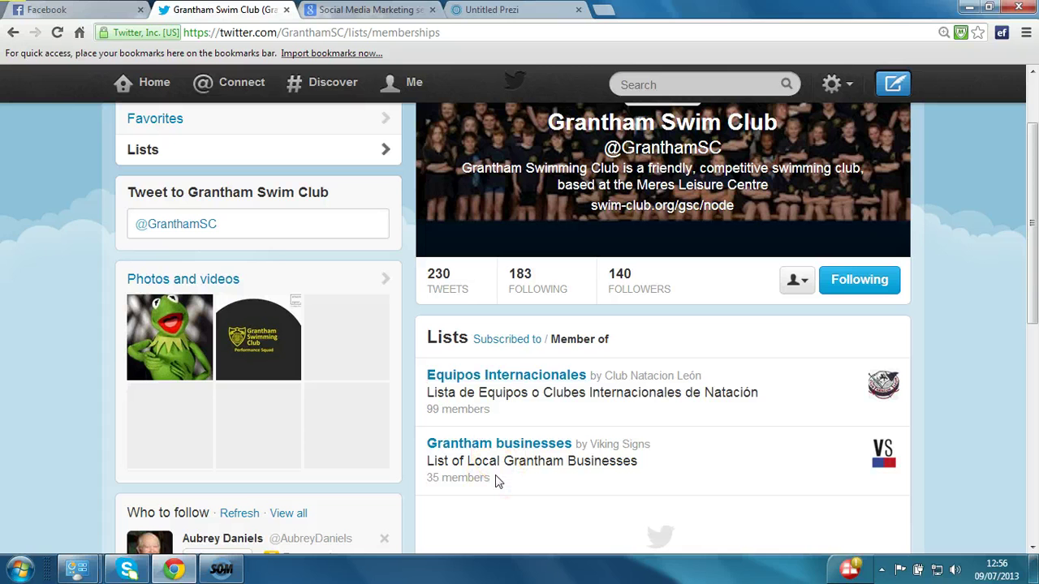
left_click(684, 81)
- Search 'business networking grantham' and open the full TotalNetworking profile with 3,258 followers
type("tot")
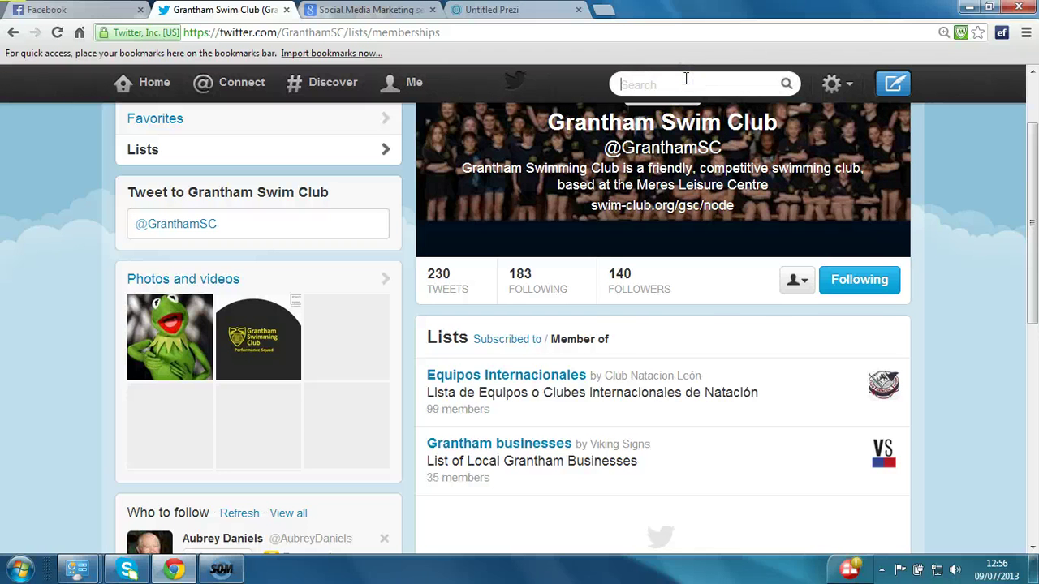
key("BackSpace")
key("BackSpace")
key("BackSpace")
type("busine")
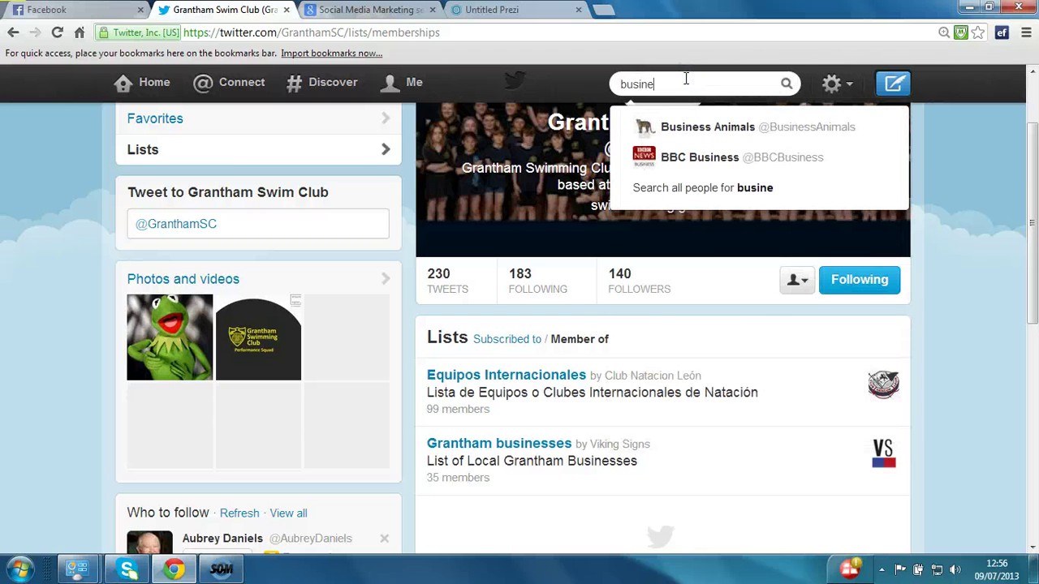
type("ss networking grant")
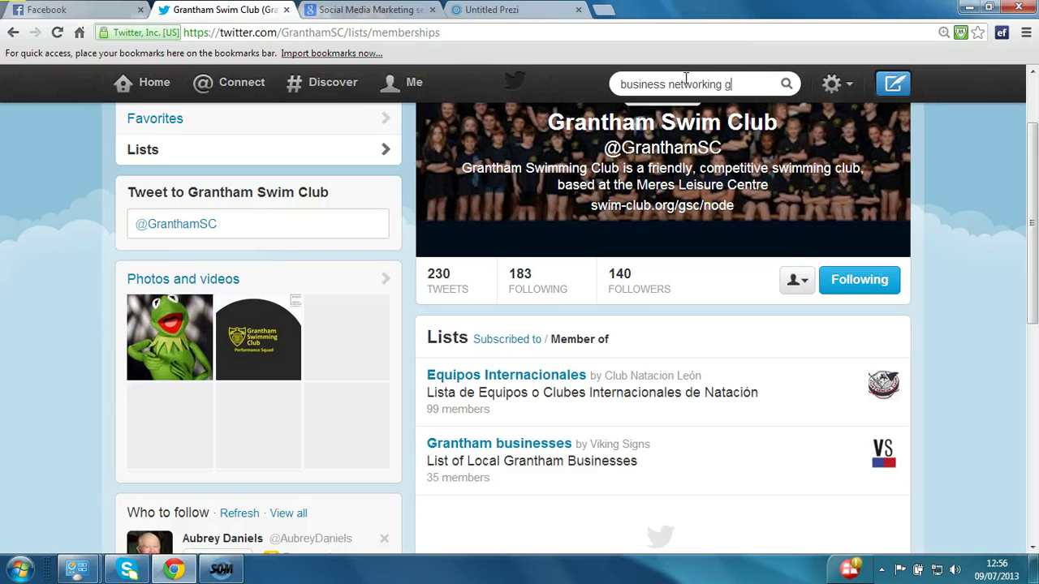
type("ham")
key("Return")
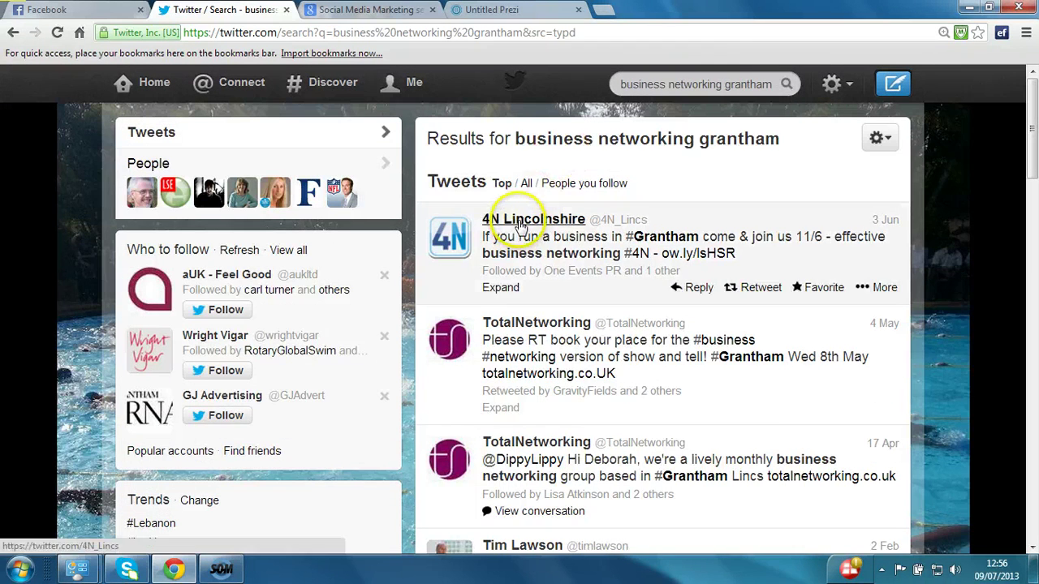
left_click(521, 331)
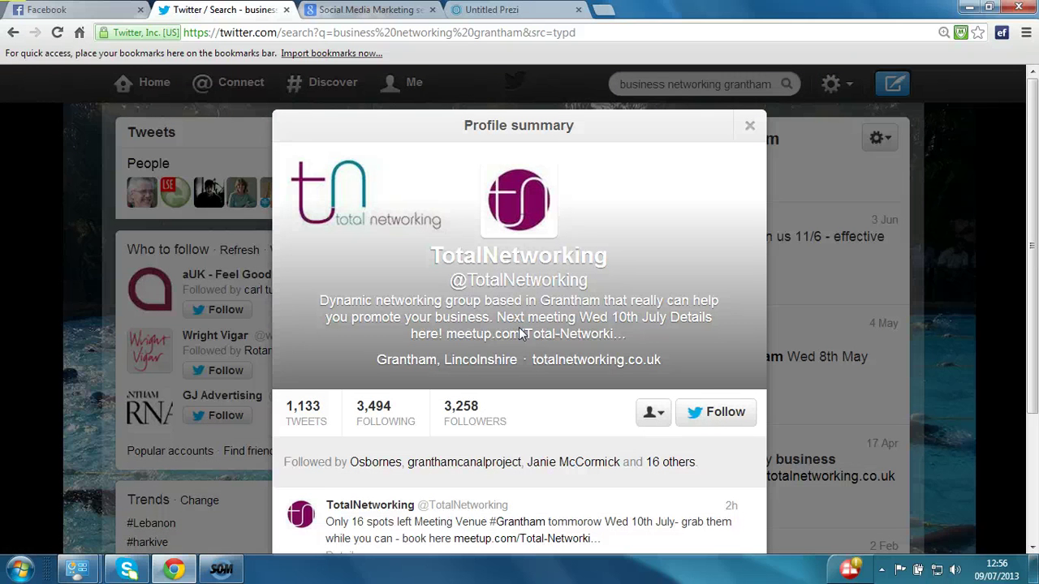
left_click(510, 260)
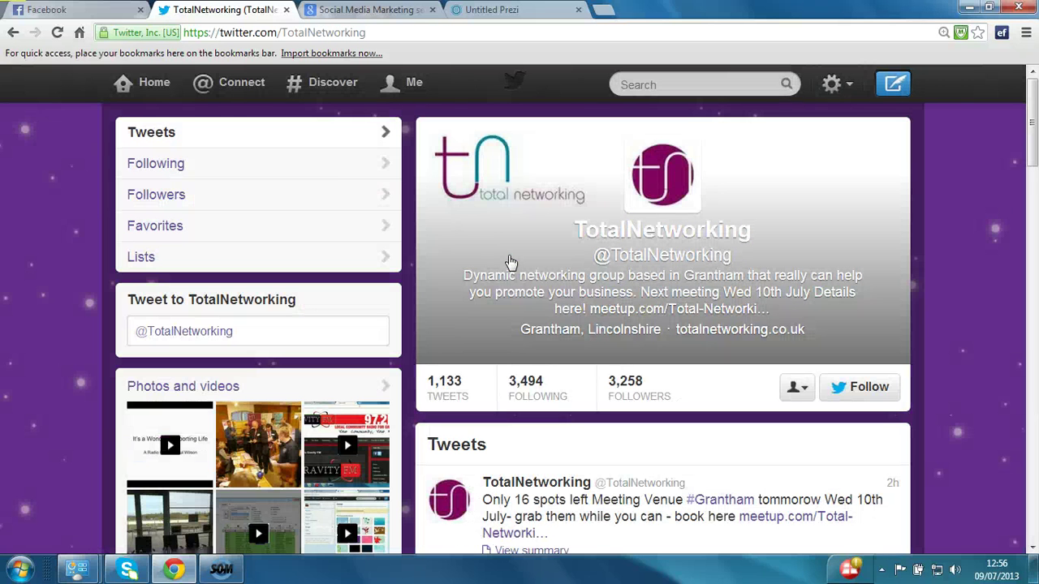
- Show TotalNetworking's Member of lists, including udo network, TotalTeam and Lincolnshire businesses
left_click(150, 256)
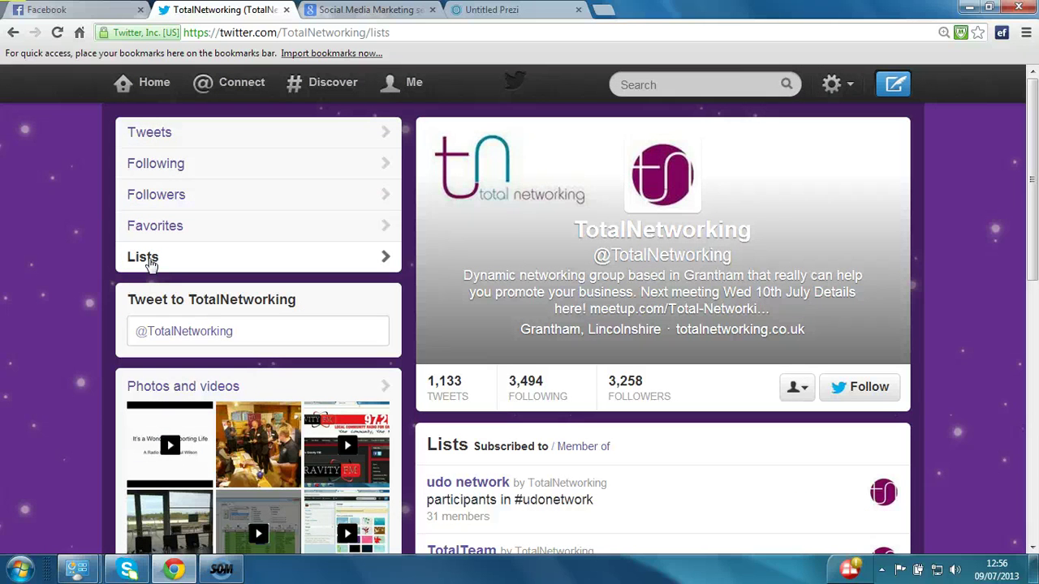
left_click_drag(1031, 175, 1029, 243)
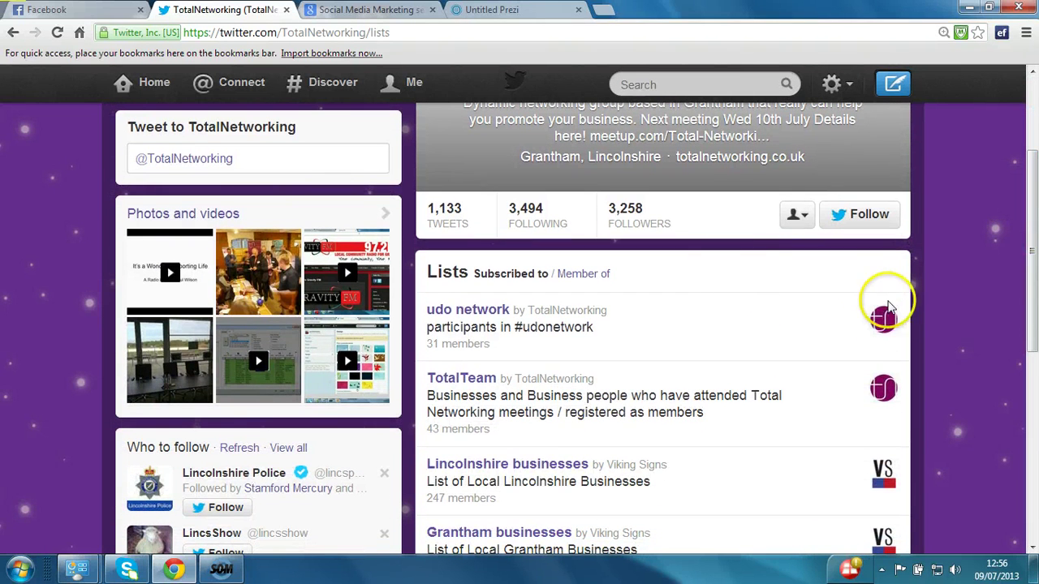
mouse_move(1029, 184)
left_mouse_down()
mouse_move(1030, 306)
mouse_move(1021, 171)
left_mouse_up()
left_click(638, 246)
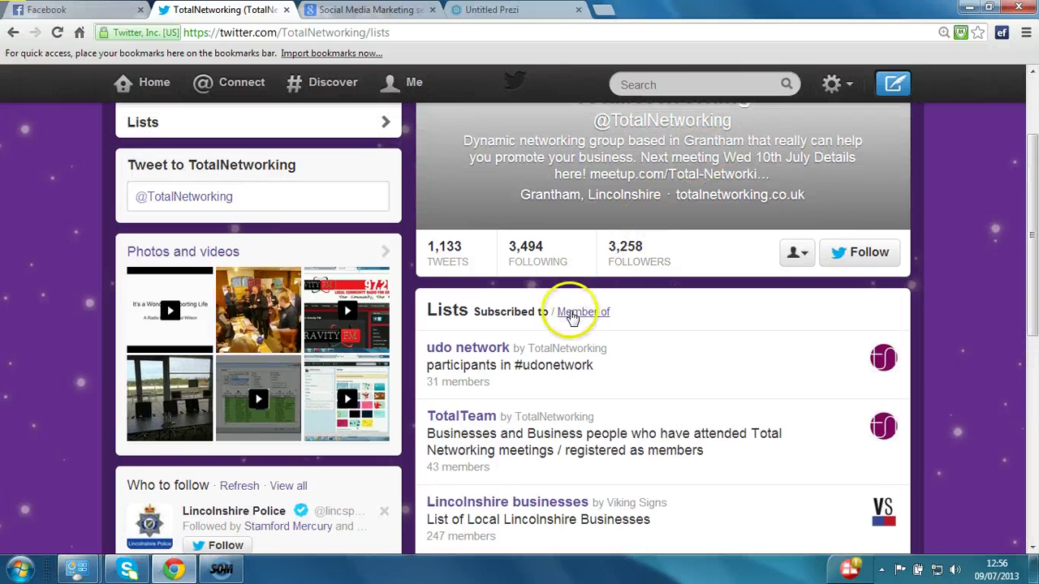
left_click(572, 317)
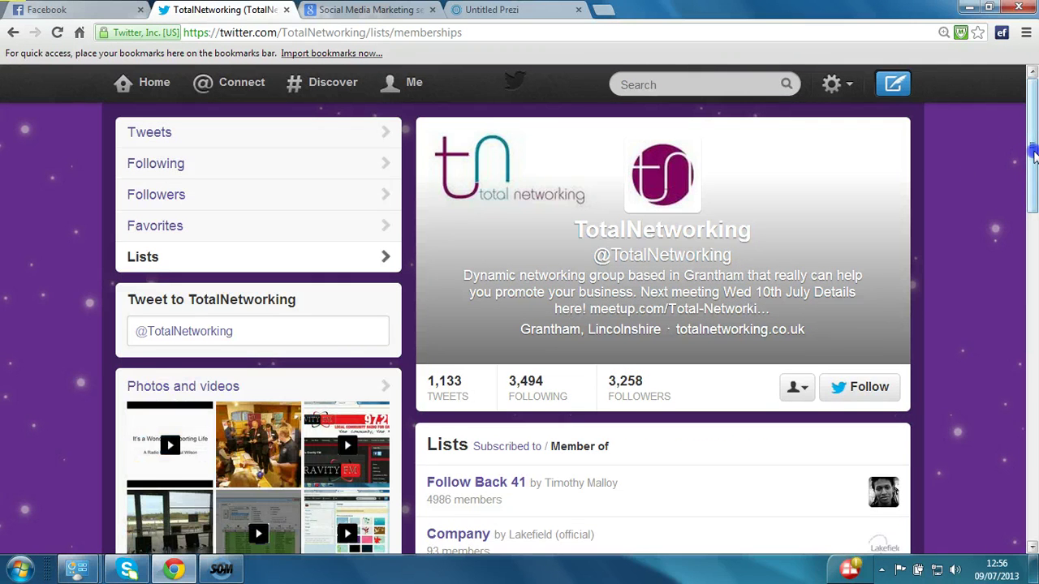
- Scroll the Grantham Lynx Swim lists page to its 11-member Lincs-Media list
left_click_drag(1034, 156, 1034, 244)
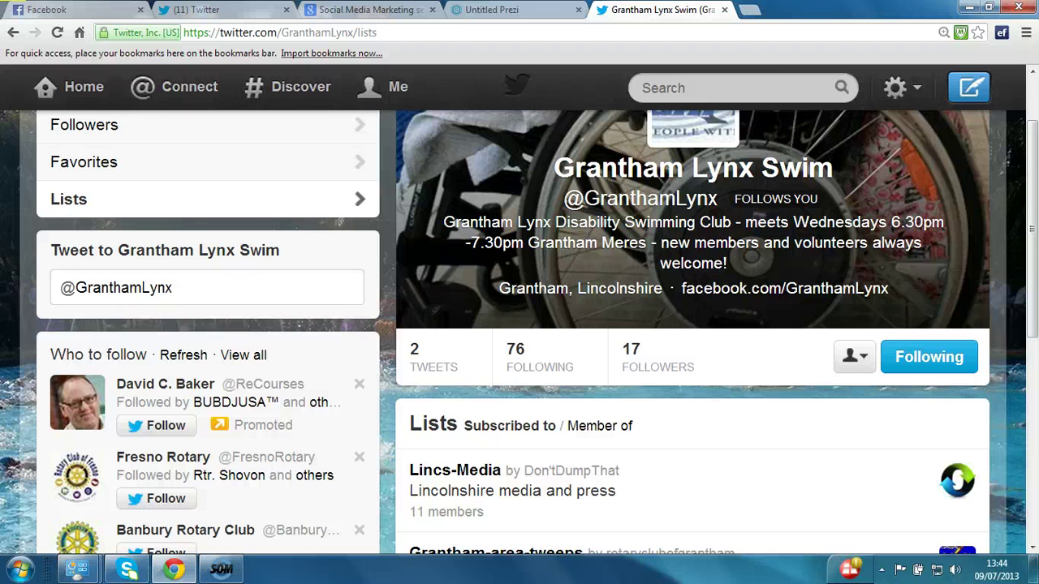
- Open the globalrun4water account's own Followers page listing its 1,737 followers
left_click(253, 10)
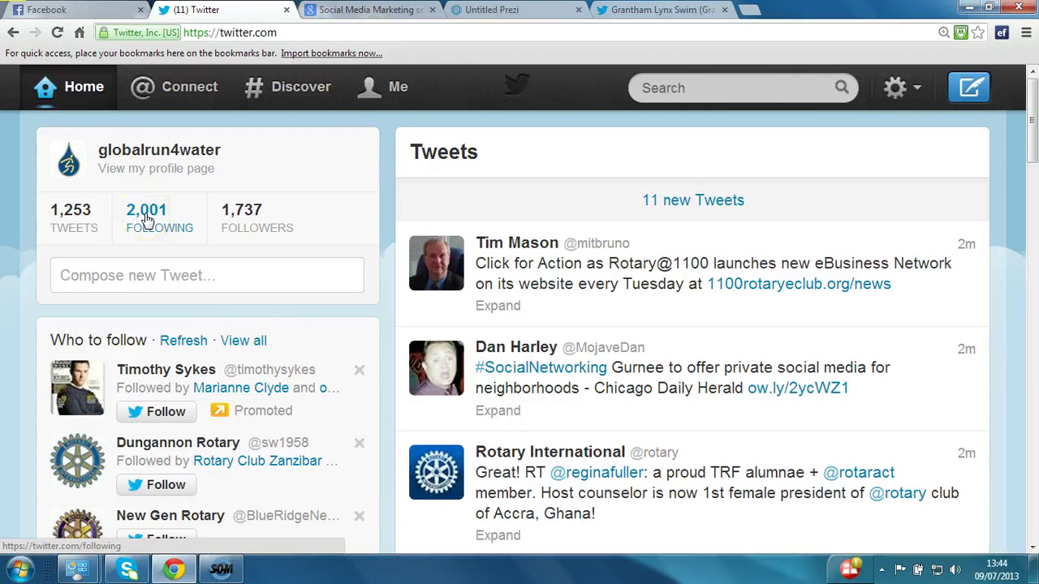
left_click(262, 225)
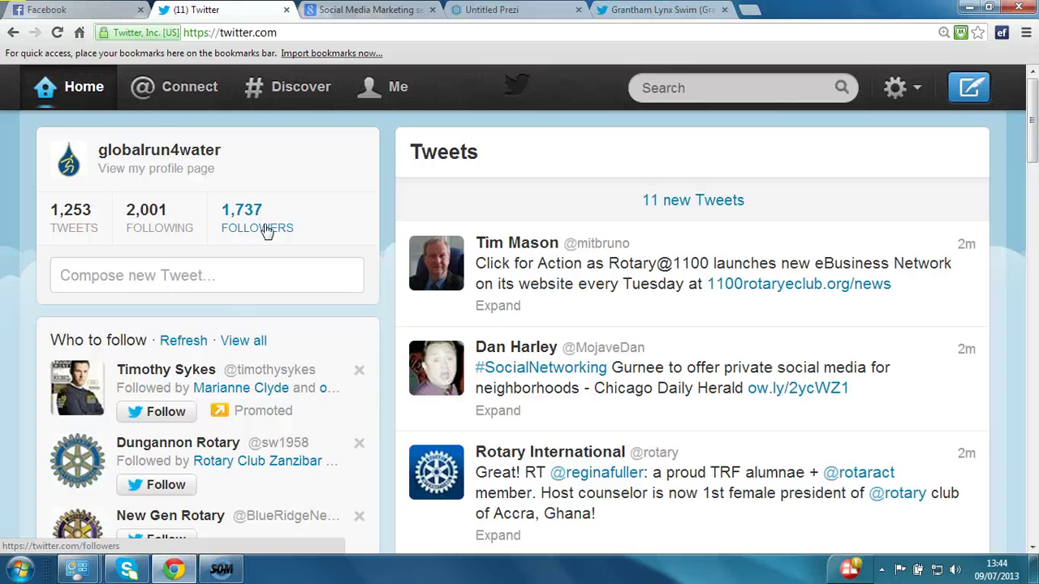
left_click(266, 229)
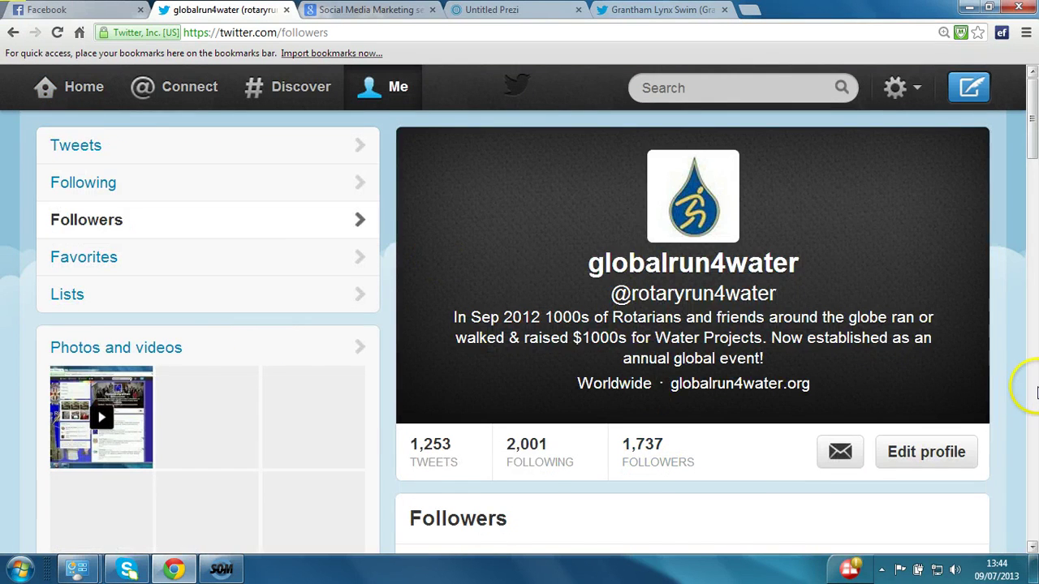
- Try following back Vanguardia Sonora, then open the help article on the follow limit
left_click(1031, 381)
left_click_drag(1031, 162, 1031, 130)
left_click(928, 354)
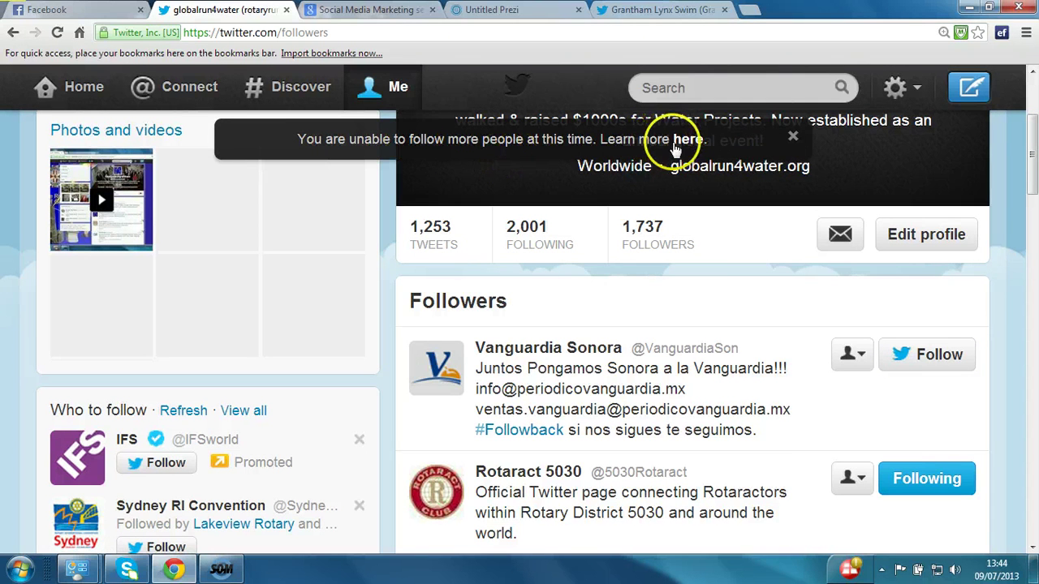
left_click(682, 145)
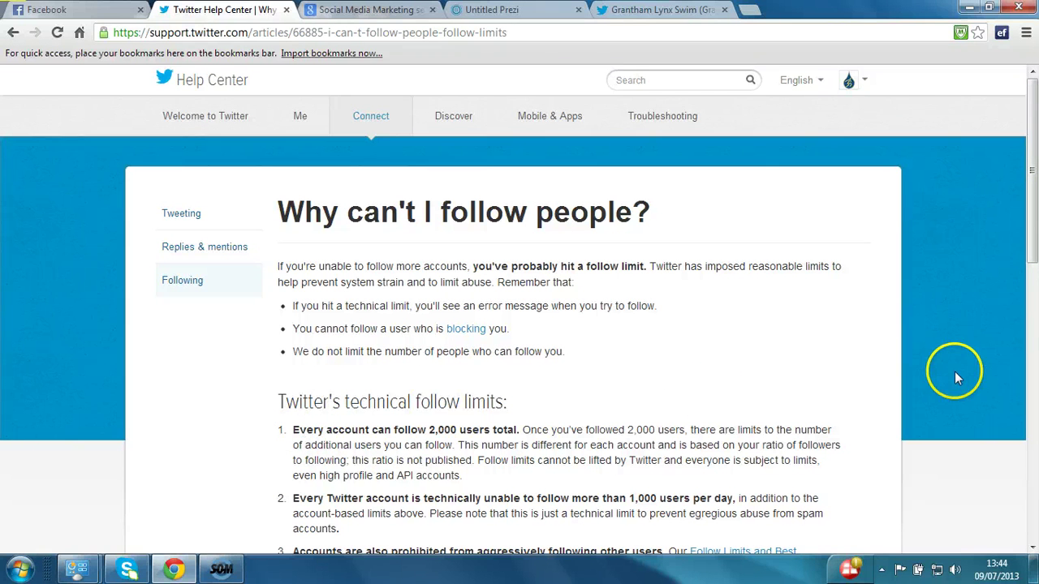
- Scroll the help article to the limits: 2,000 follows total, 1,000 per day
left_click_drag(1032, 247, 1032, 337)
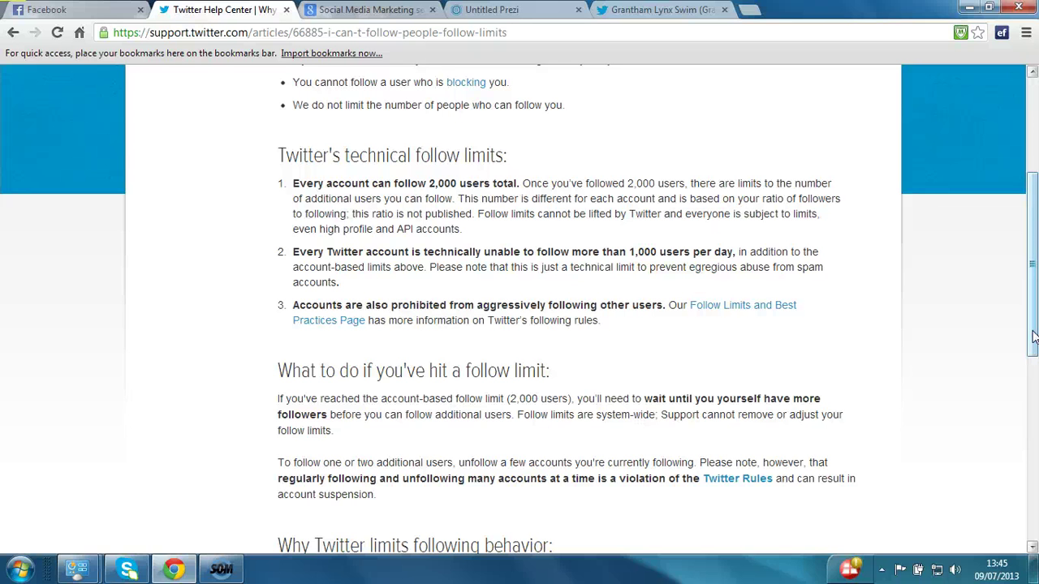
left_click(513, 142)
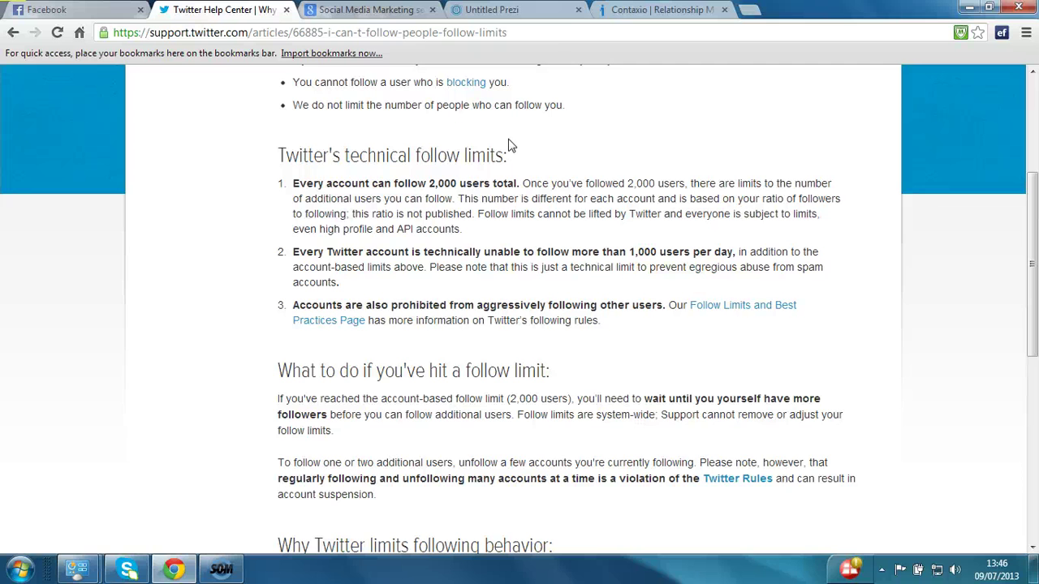
- Go to the Contaxio site and sign in with Twitter to bring up authorization
left_click(621, 10)
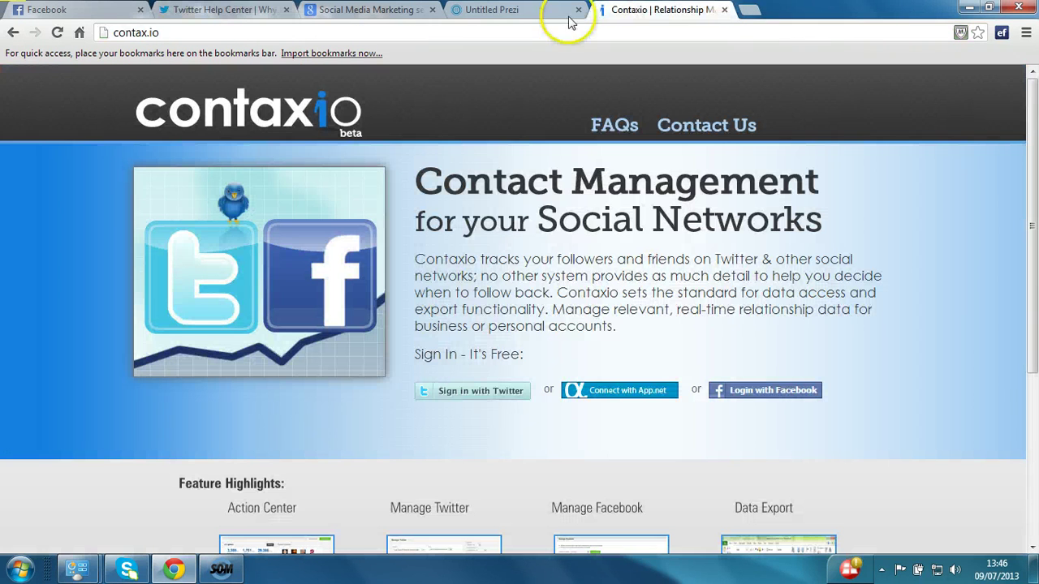
left_click(262, 33)
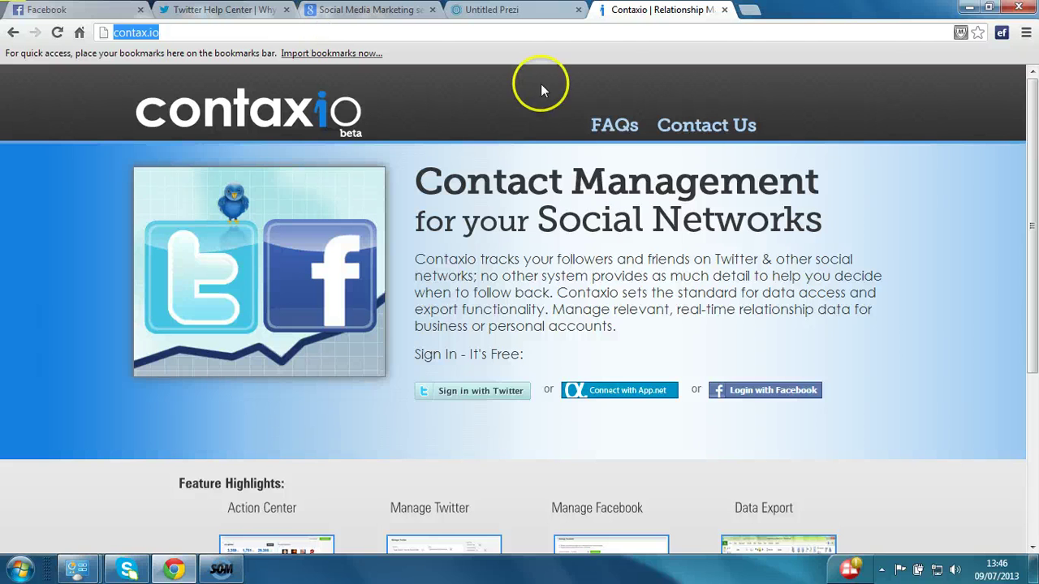
left_click_drag(1031, 134, 1031, 175)
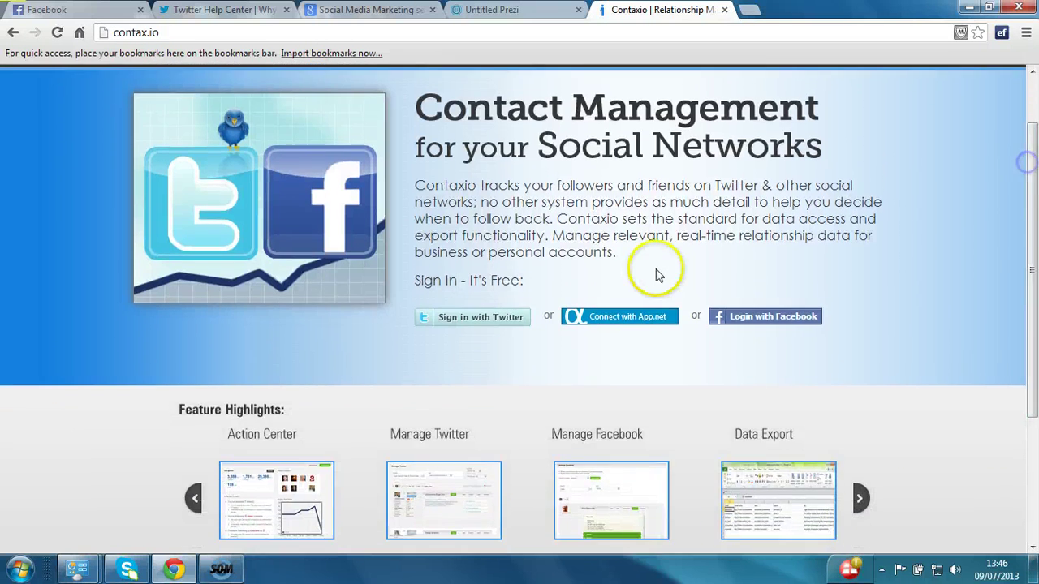
left_click(505, 319)
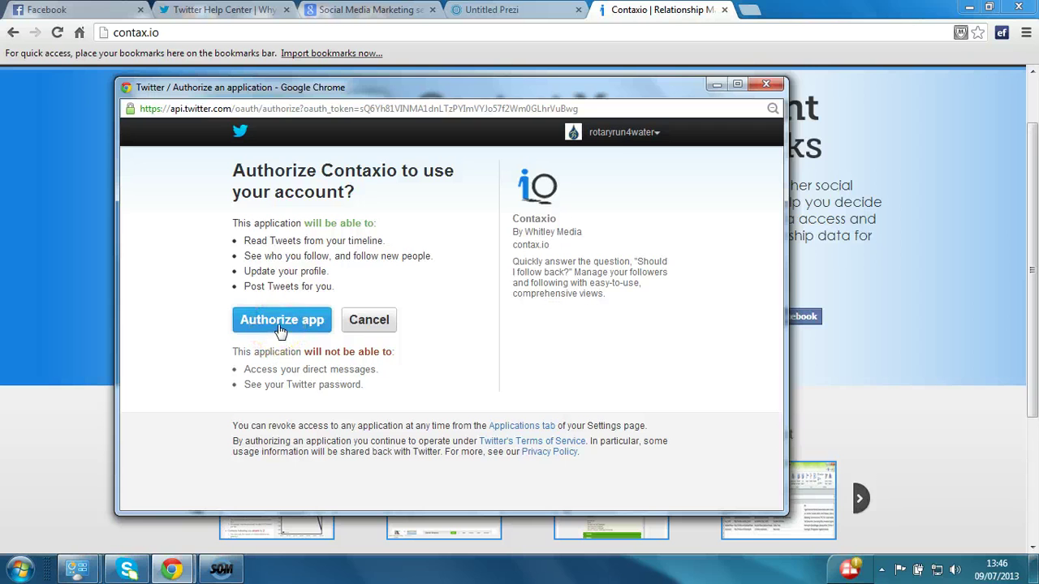
- Authorize Contaxio in the Twitter popup and wait for its Dashboard to load
left_click(280, 328)
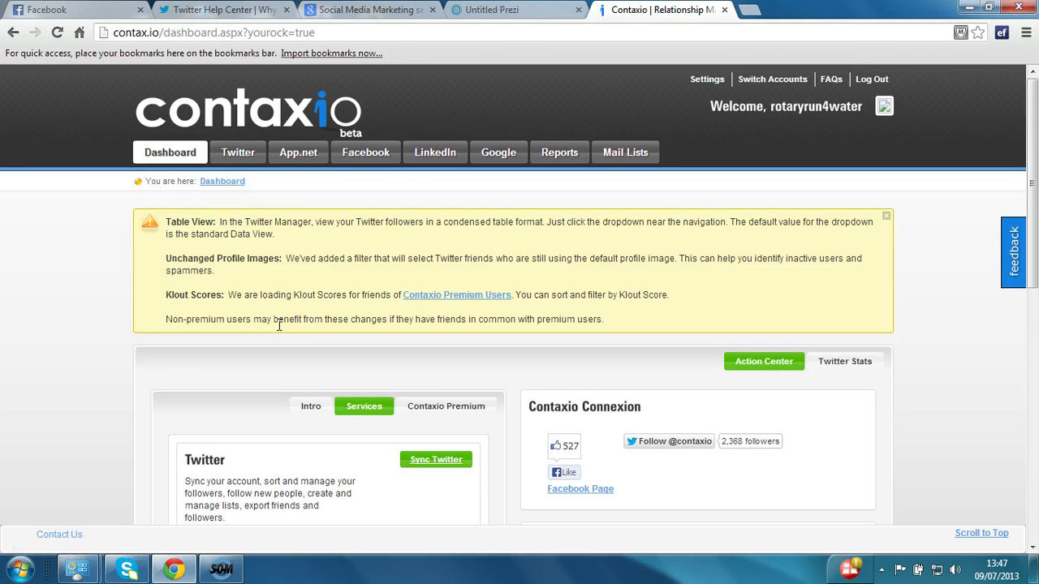
mouse_move(417, 169)
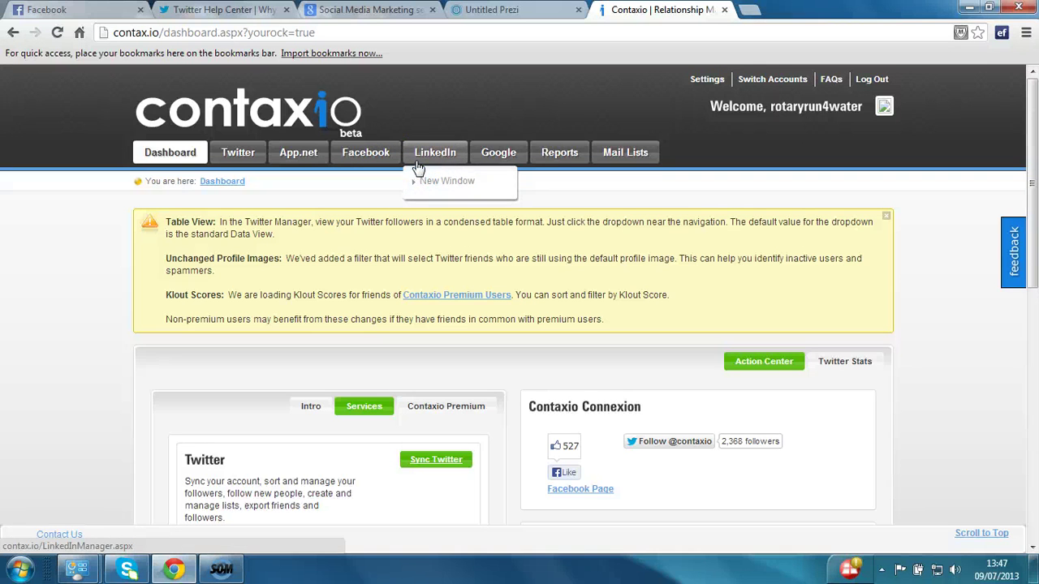
mouse_move(559, 156)
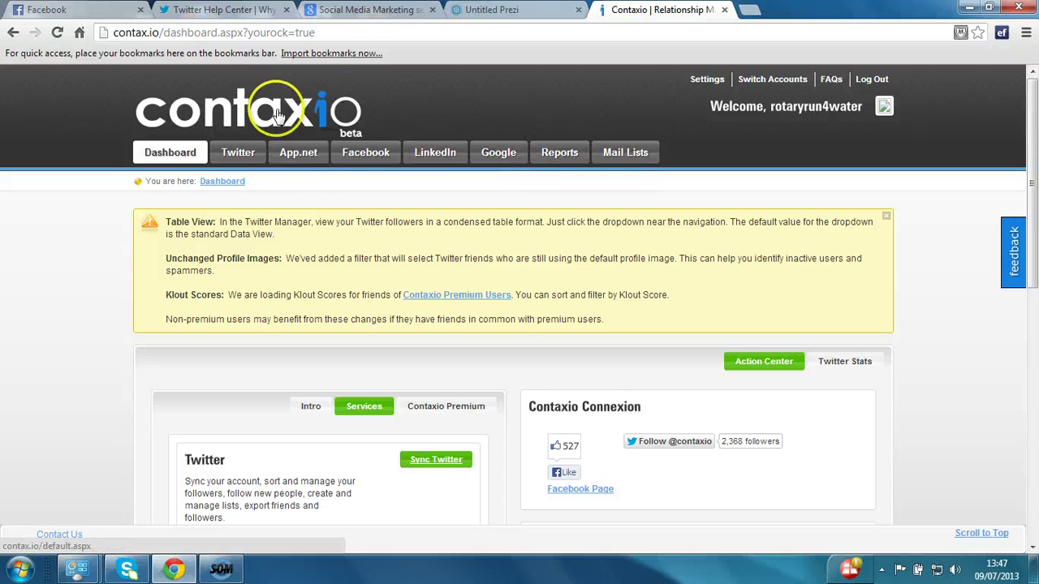
mouse_move(219, 154)
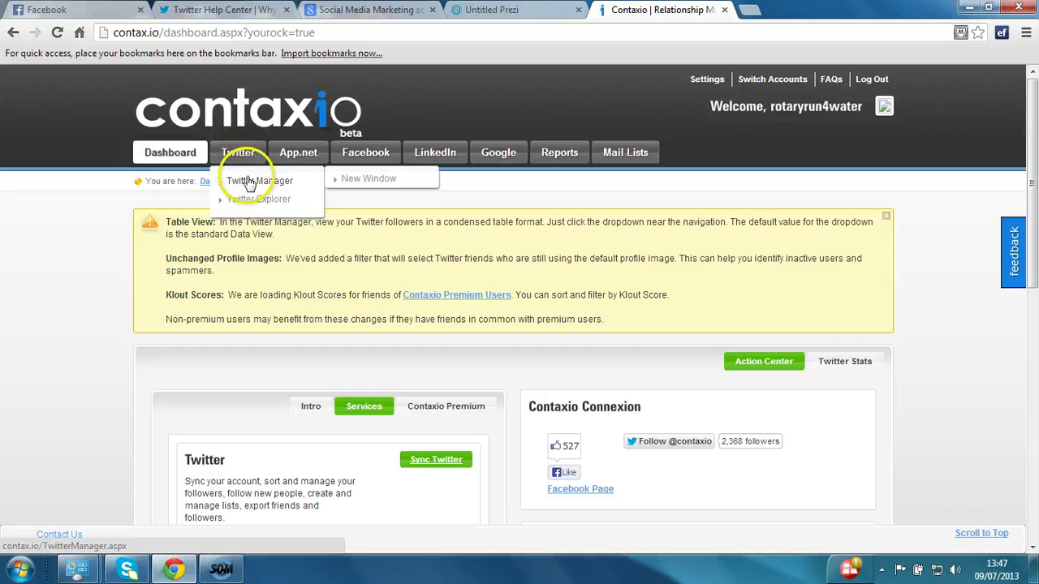
- Run a Full Sync in Twitter Manager and list unreturned followers like Rotaract 5030
left_click(247, 181)
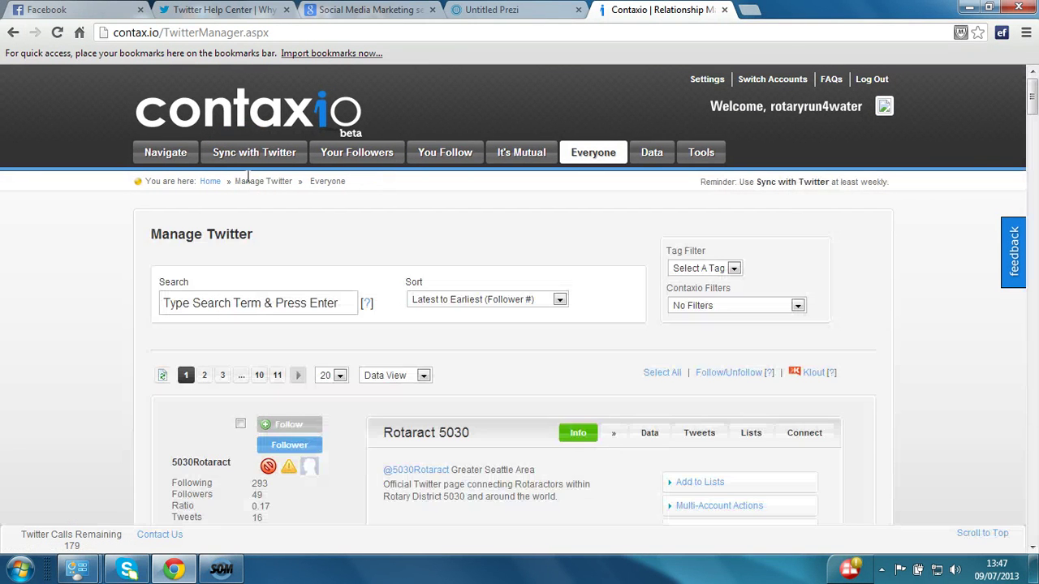
mouse_move(243, 158)
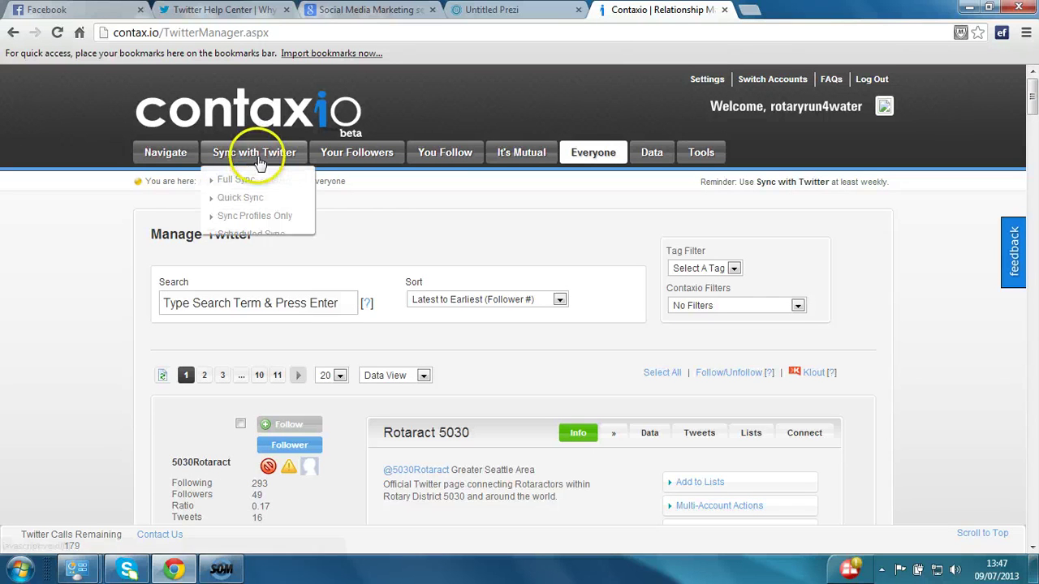
left_click(252, 181)
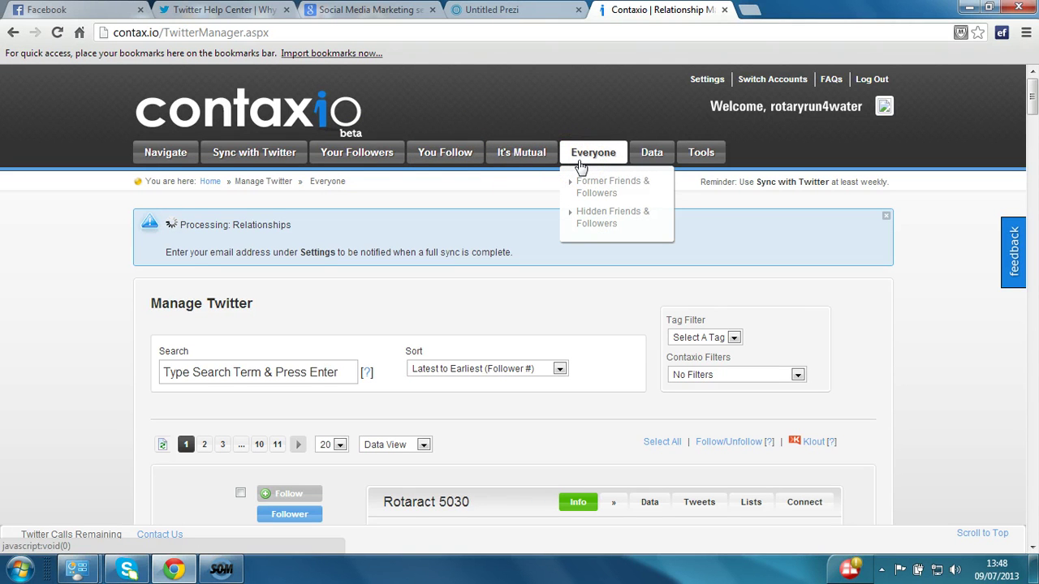
left_click(343, 154)
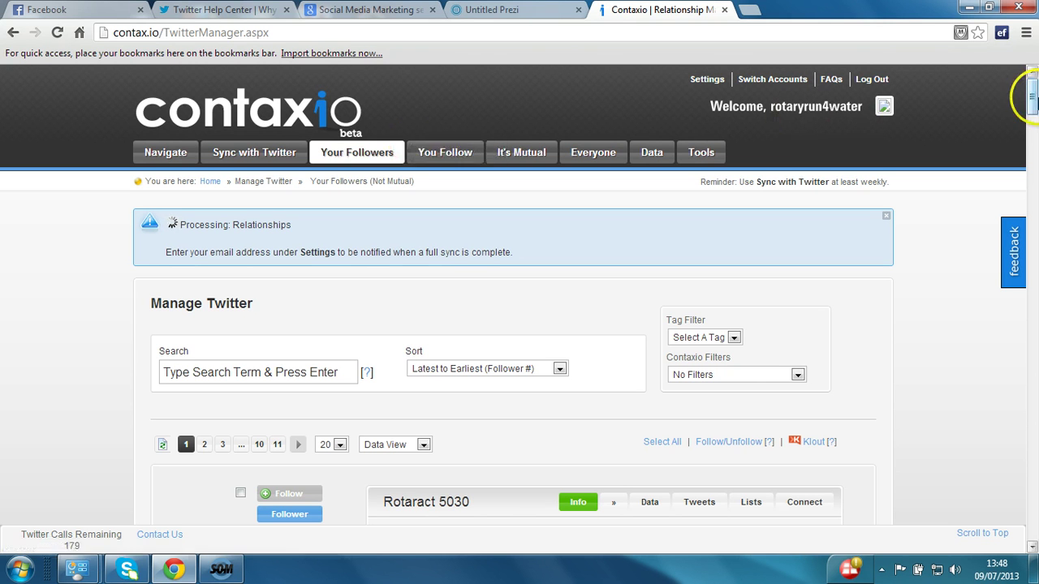
left_click_drag(1032, 104, 1024, 81)
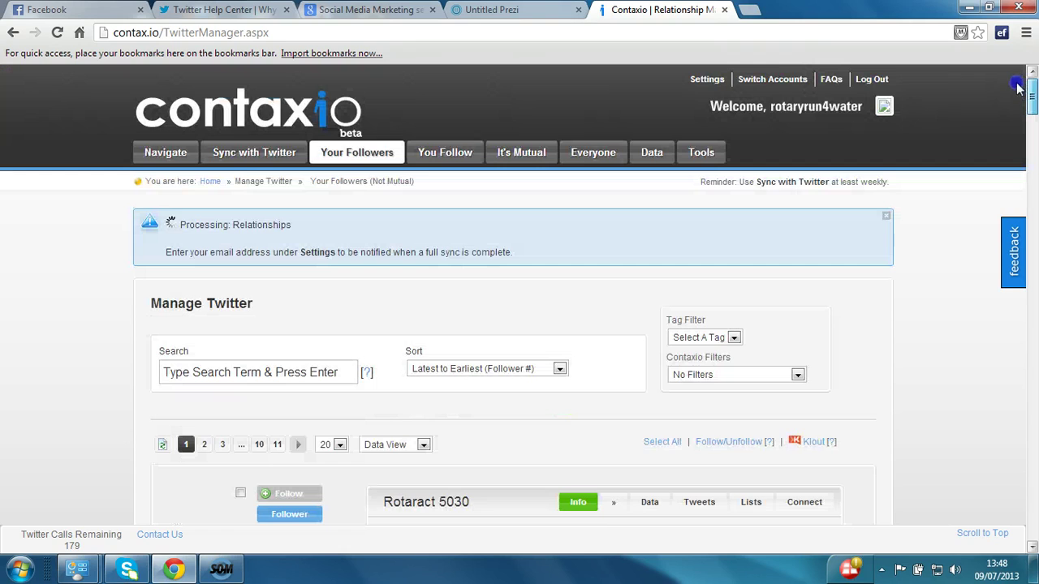
- Show the You Follow list of accounts not following back and scroll through the results
left_click(445, 153)
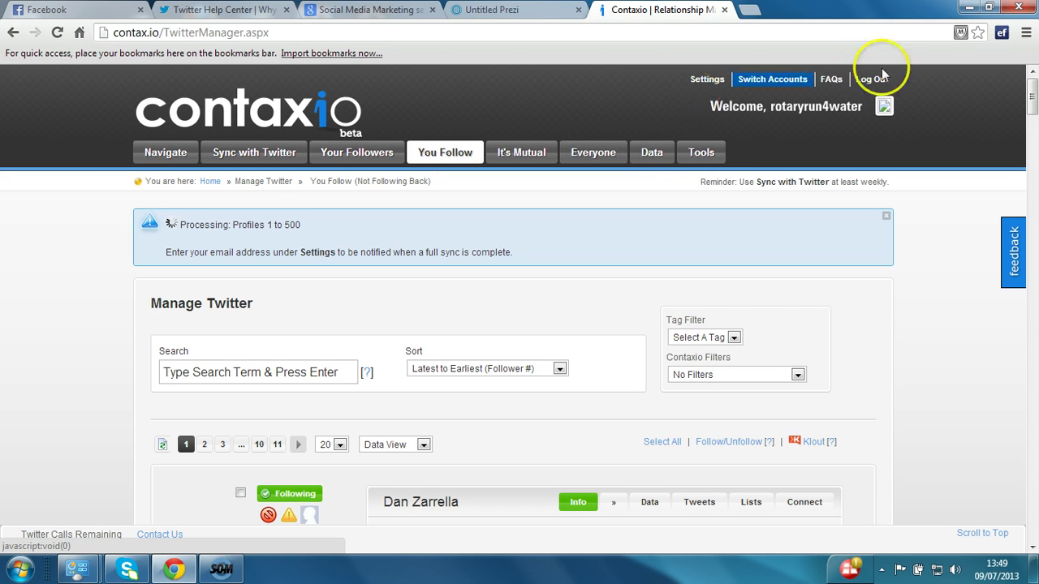
left_click_drag(1033, 96, 1033, 524)
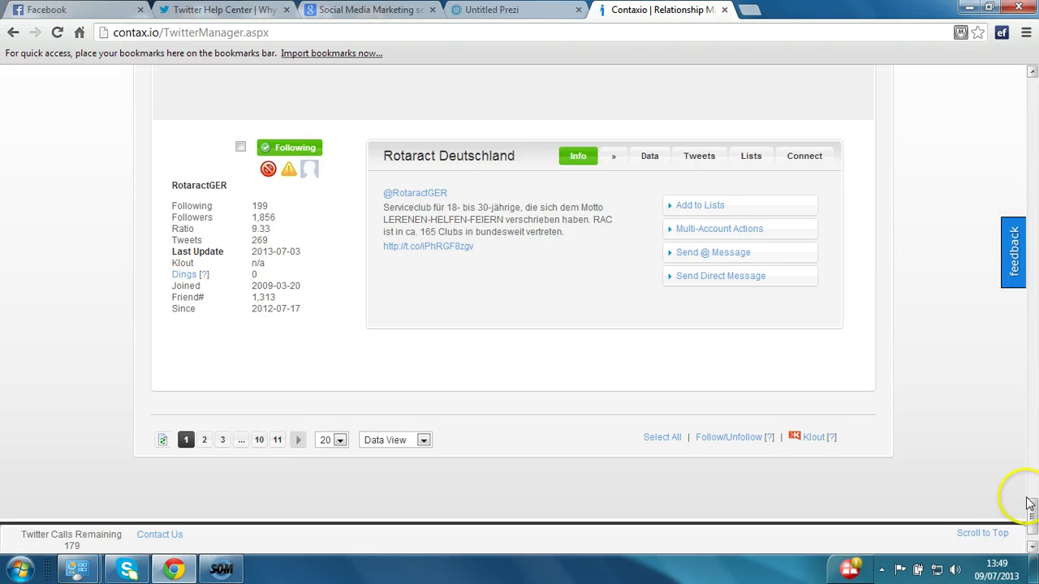
left_click_drag(1029, 518, 963, 119)
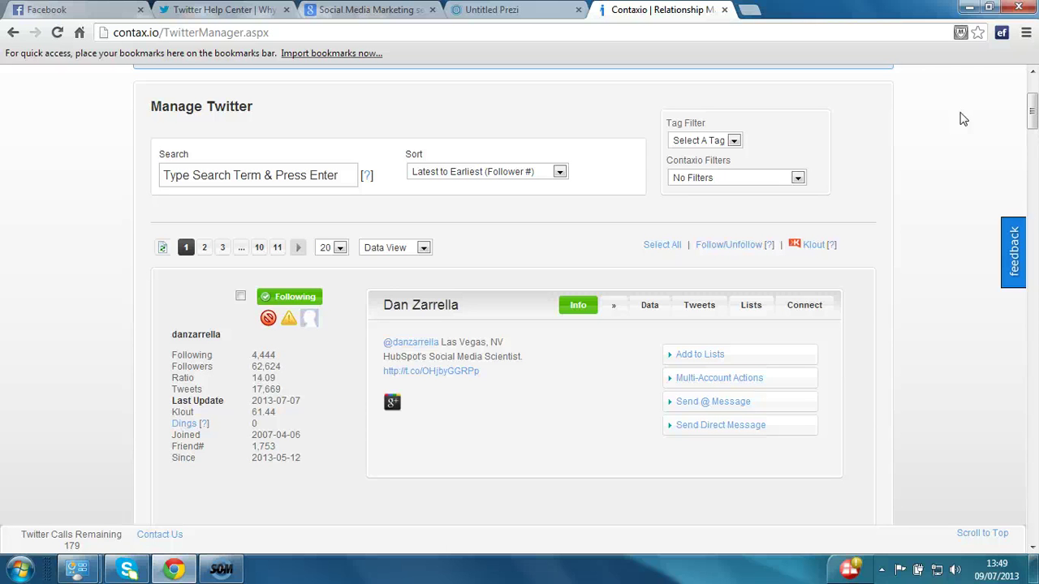
scroll(963, 119, "down", 1)
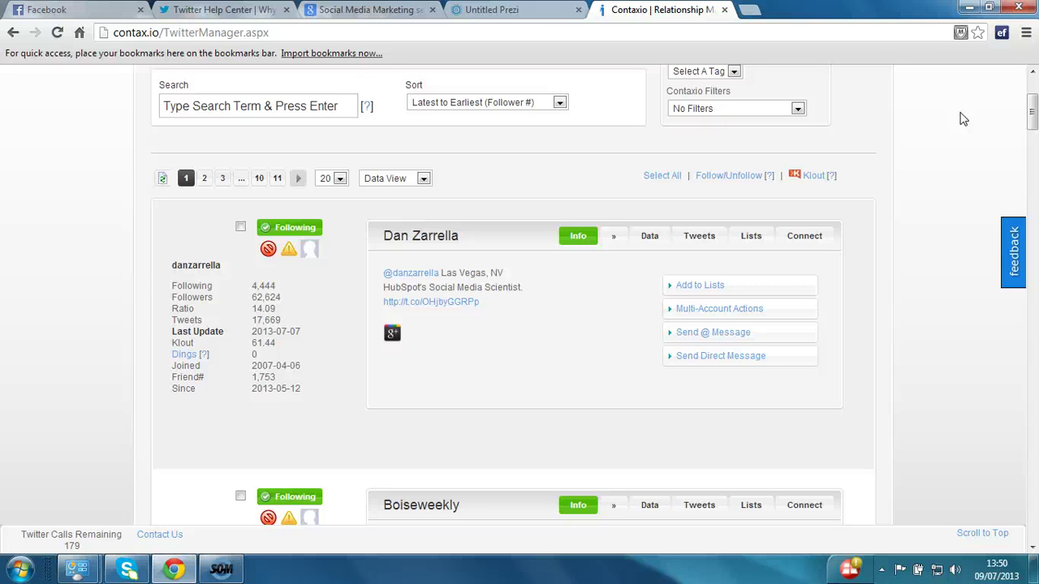
left_click_drag(1033, 120, 1035, 113)
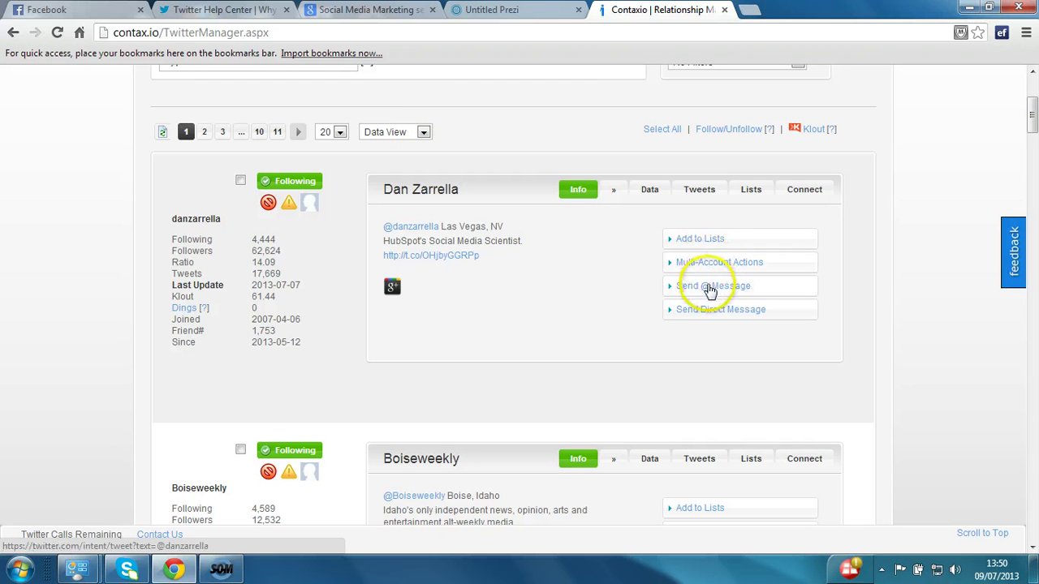
left_click(424, 133)
- Switch the Not Following Back list to Table View with 50 accounts per page
left_click(421, 169)
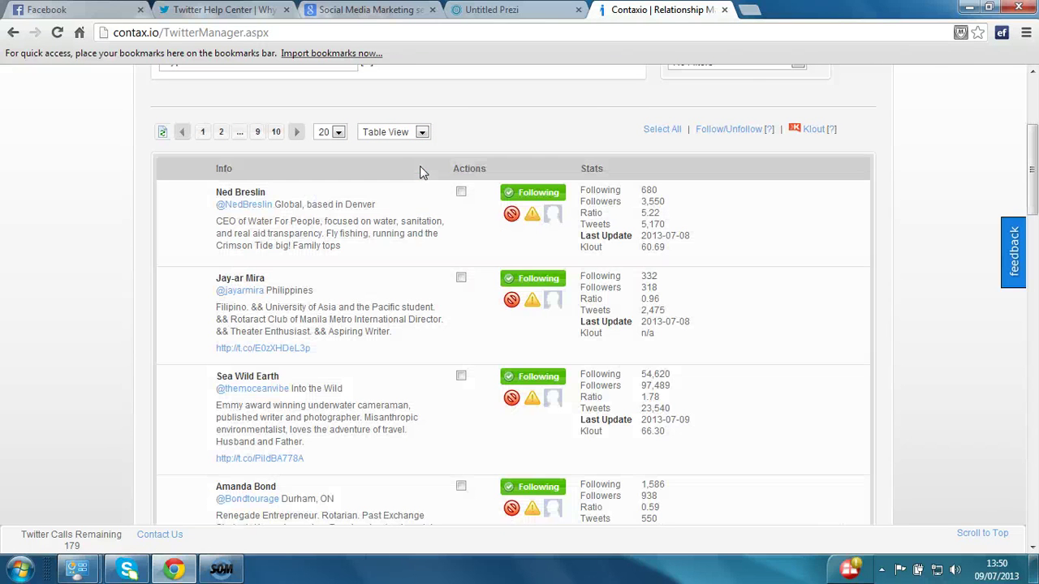
scroll(1031, 120, "down", 1)
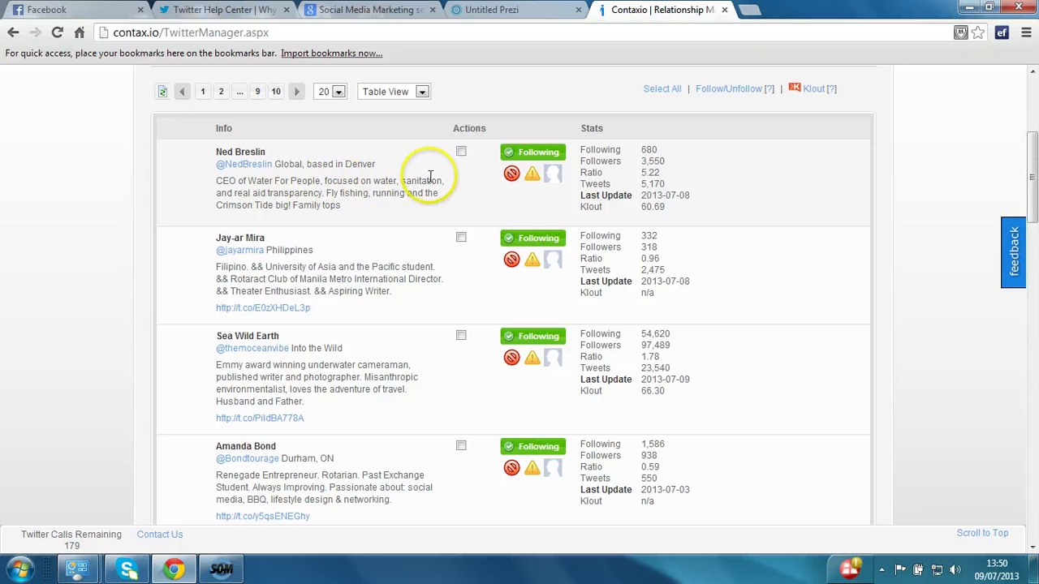
left_click(511, 259)
mouse_move(1031, 171)
left_mouse_down()
mouse_move(1031, 235)
mouse_move(1032, 155)
left_mouse_up()
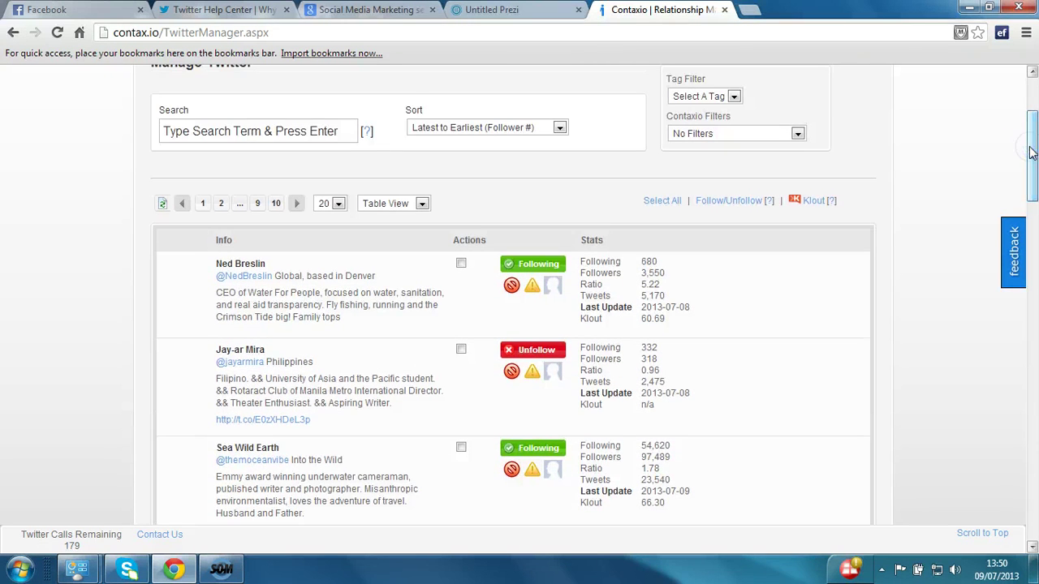
left_click(333, 204)
left_click(329, 230)
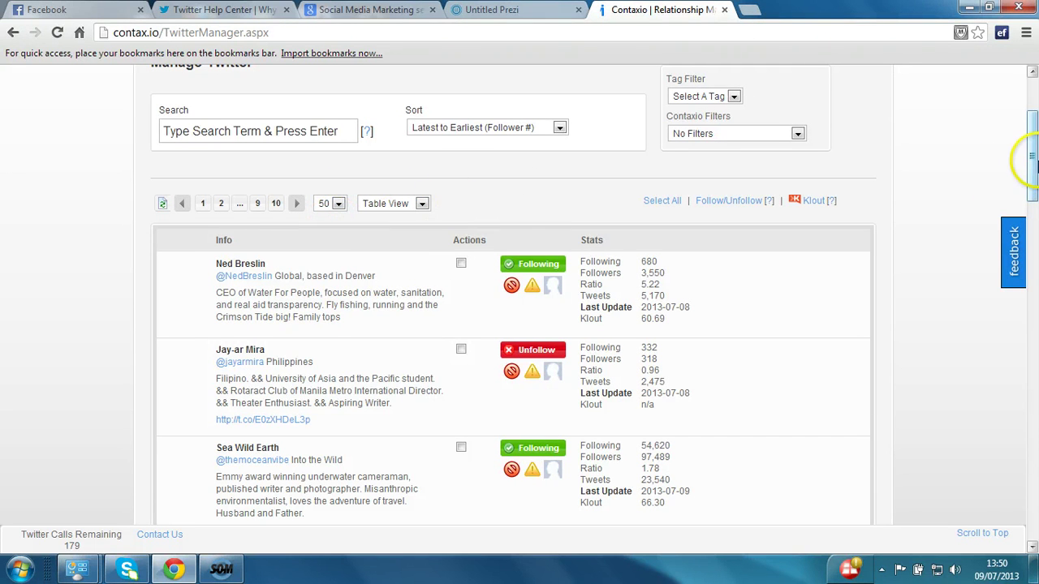
left_click_drag(1033, 169, 1019, 122)
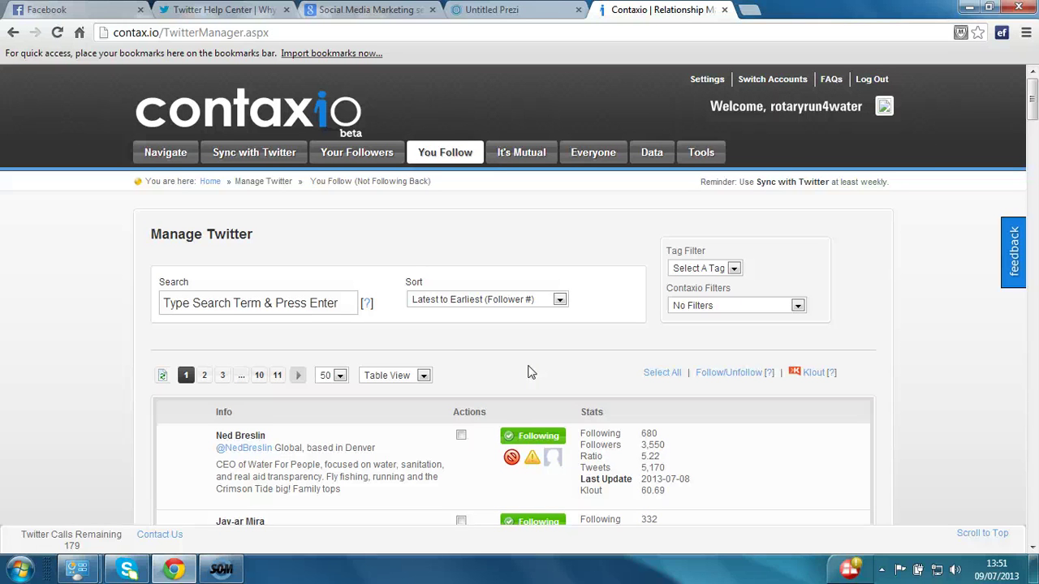
- Sort the non-followers list Earliest to Latest (Follower #)
left_click(560, 300)
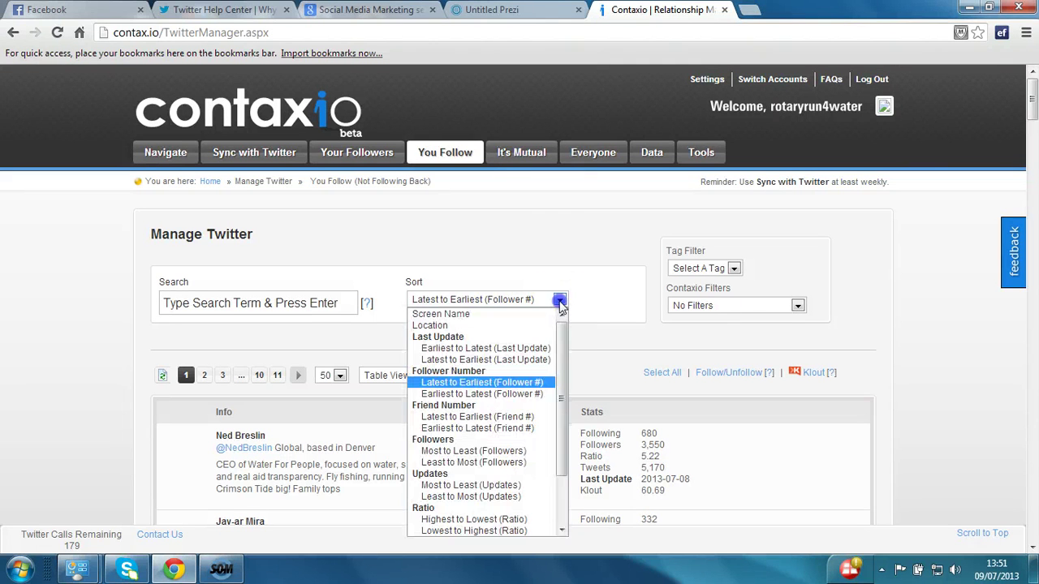
left_click(525, 396)
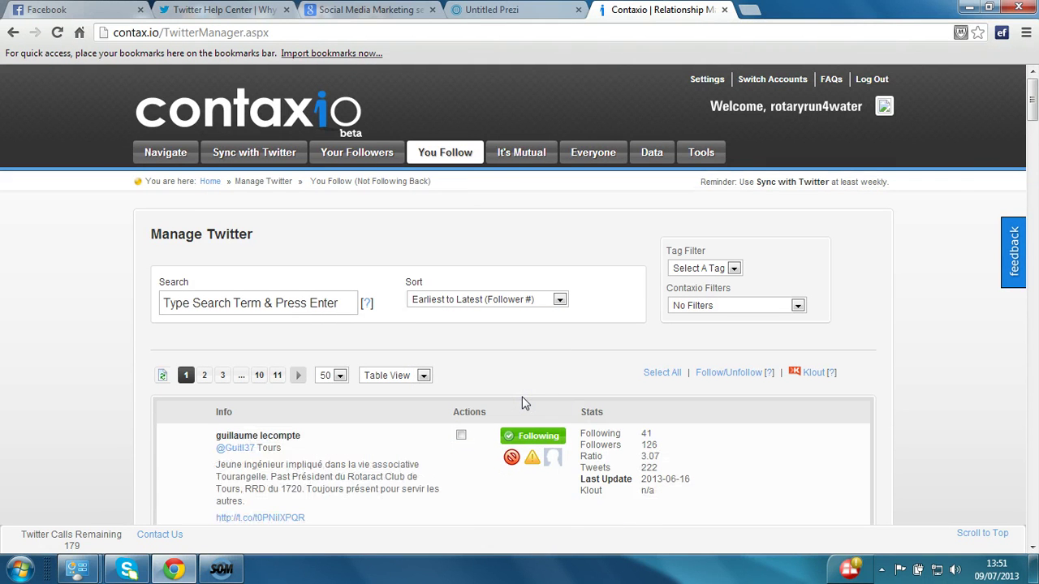
left_click_drag(1033, 110, 1032, 136)
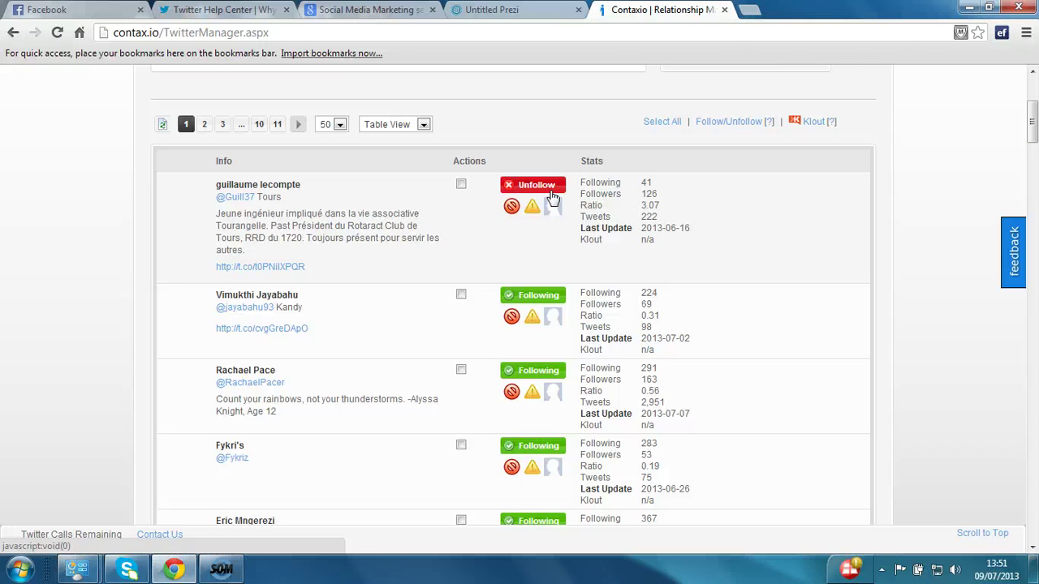
left_click(540, 295)
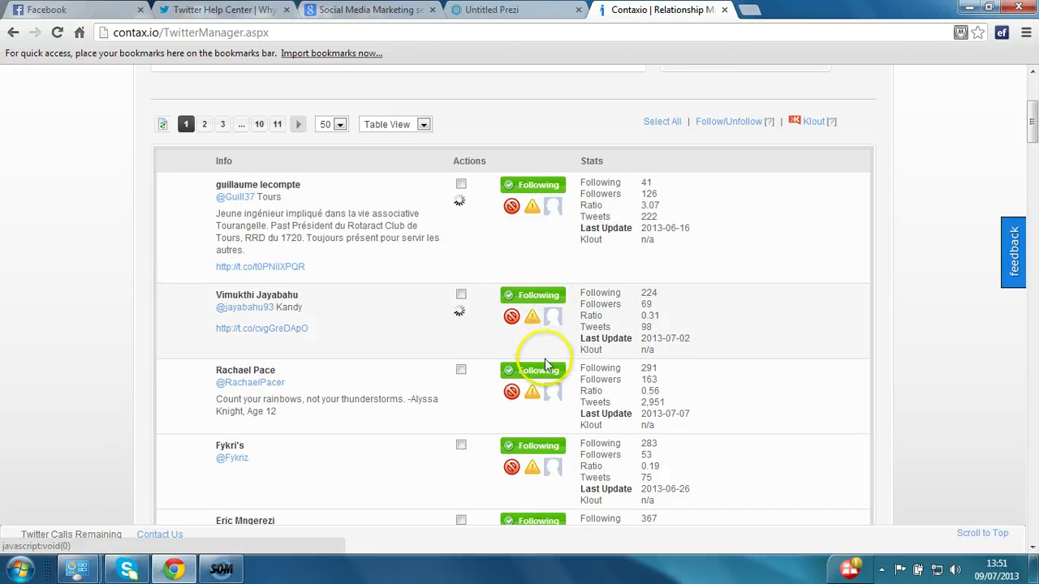
left_click(546, 375)
left_click(532, 447)
left_click(1032, 130)
left_click_drag(1033, 130, 1032, 148)
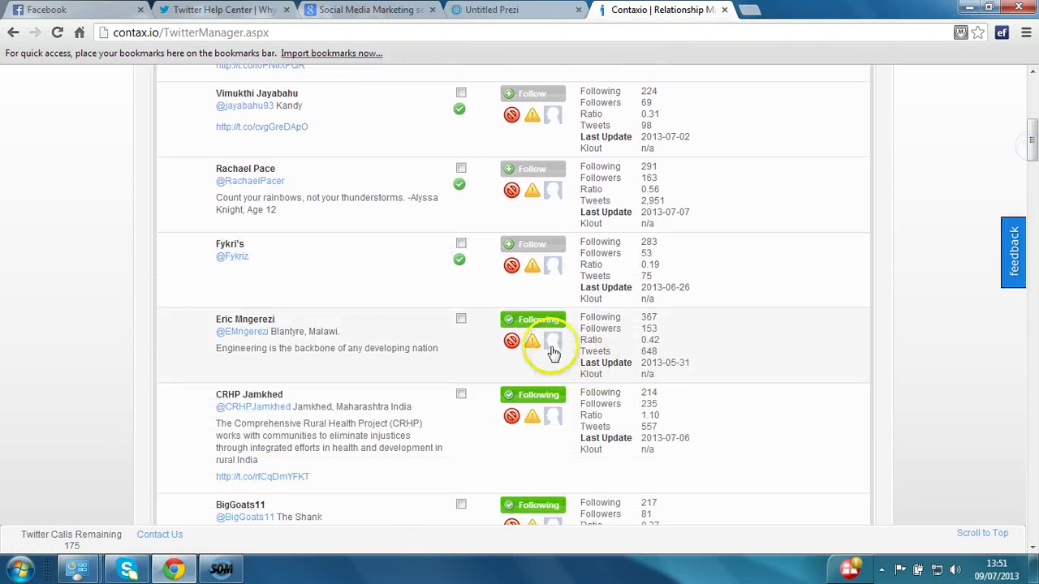
left_click(551, 326)
left_click(529, 397)
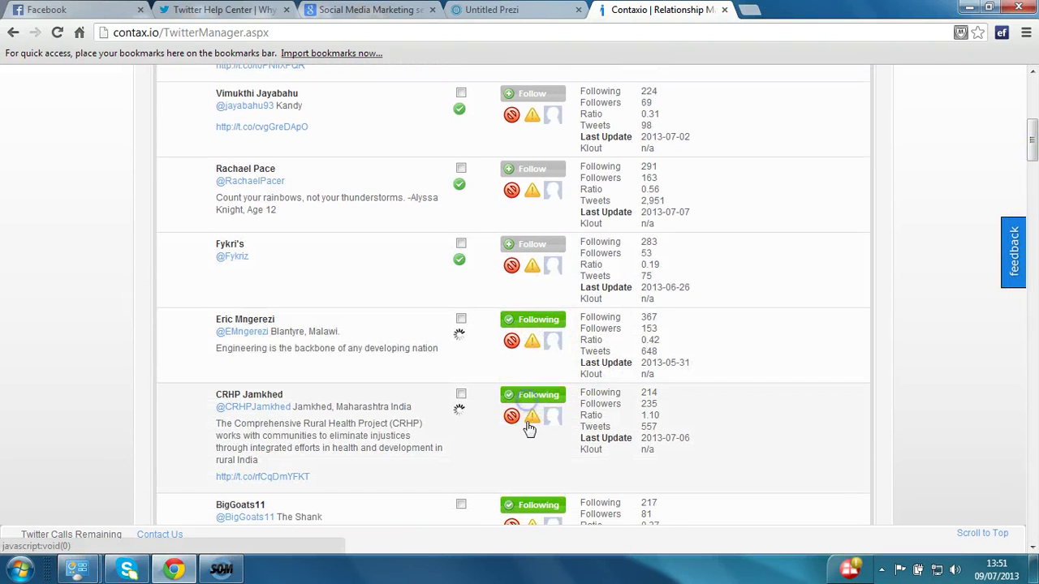
left_click(537, 504)
- Unfollow the eighth, ninth and tenth accounts in the list
left_click_drag(1034, 139, 1030, 185)
left_click(536, 298)
left_click(536, 372)
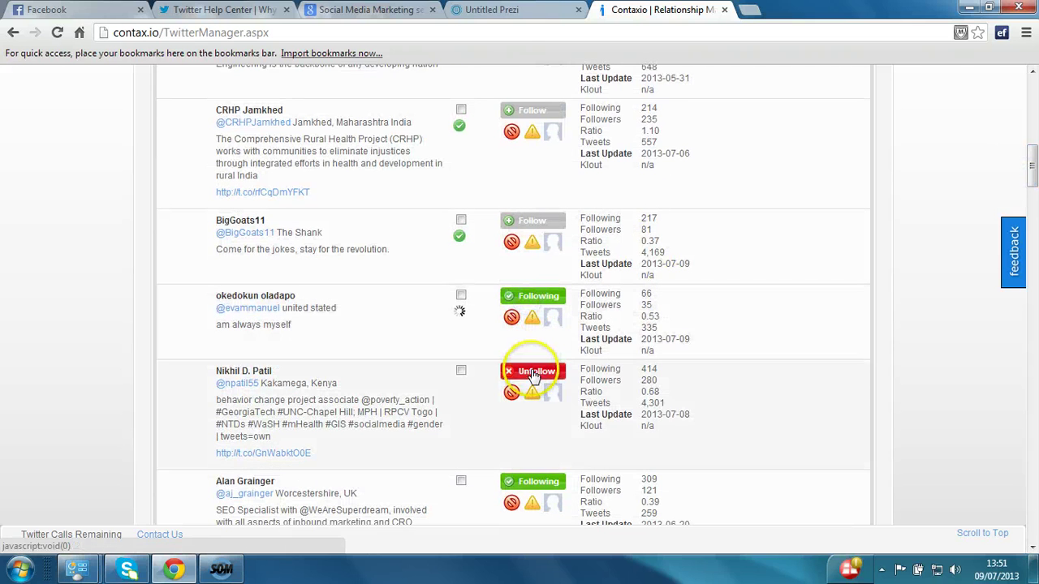
left_click(529, 483)
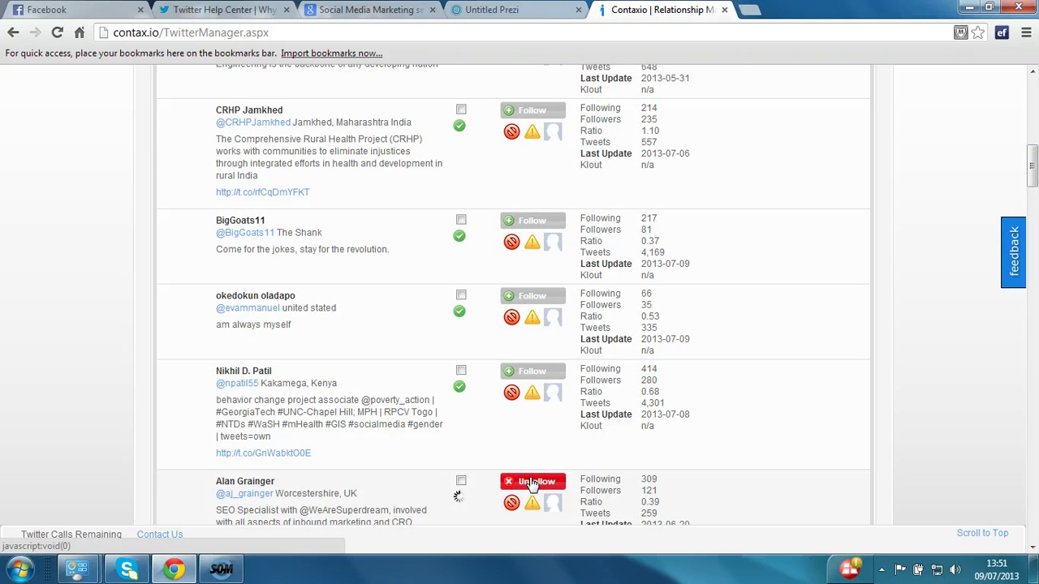
left_click_drag(1029, 144, 1024, 79)
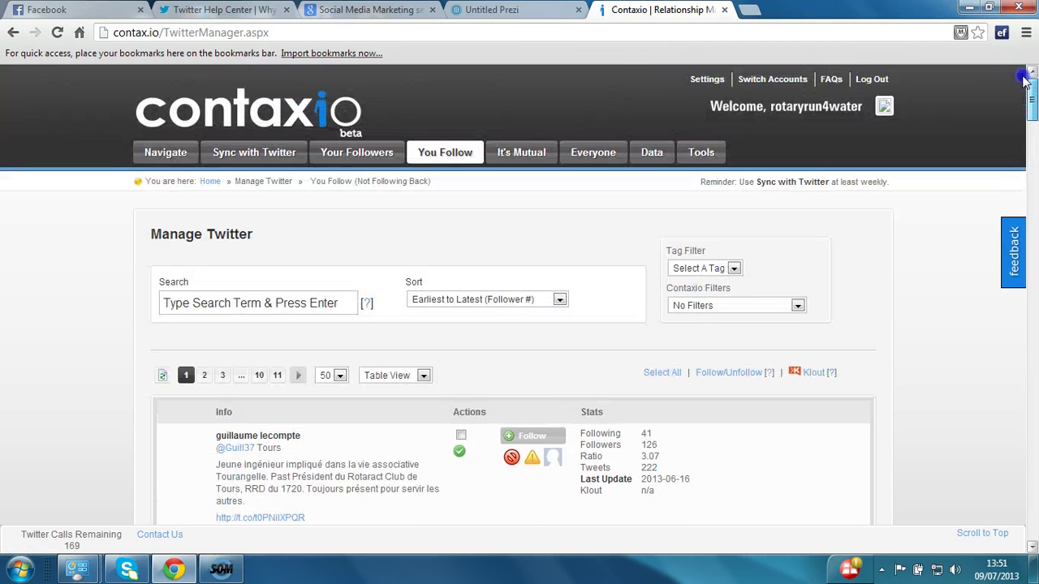
- From the Twitter Help Center tab, return to twitter.com/followers and follow back Vanguardia Sonora
left_click(244, 9)
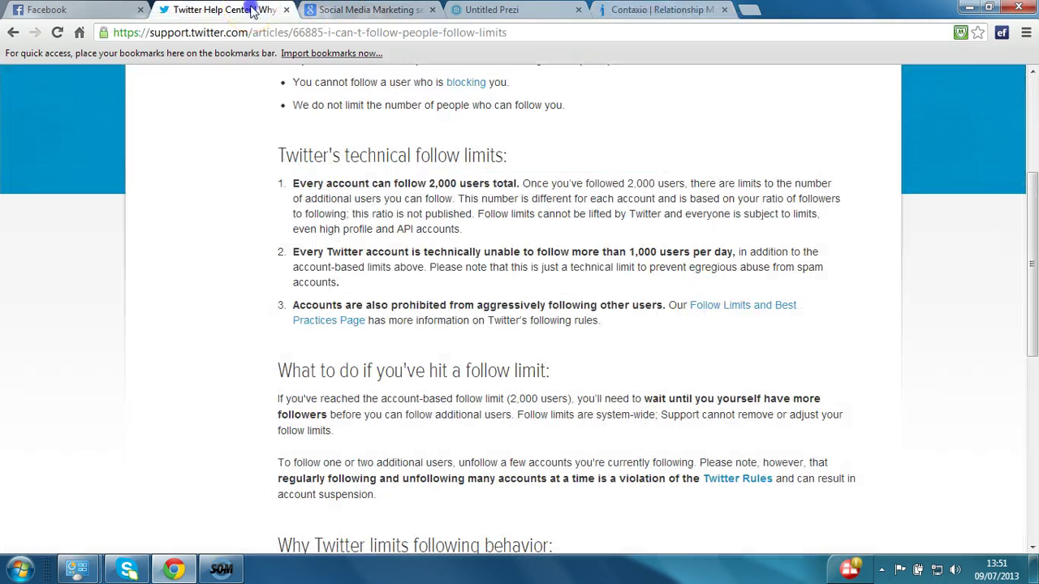
left_click(12, 37)
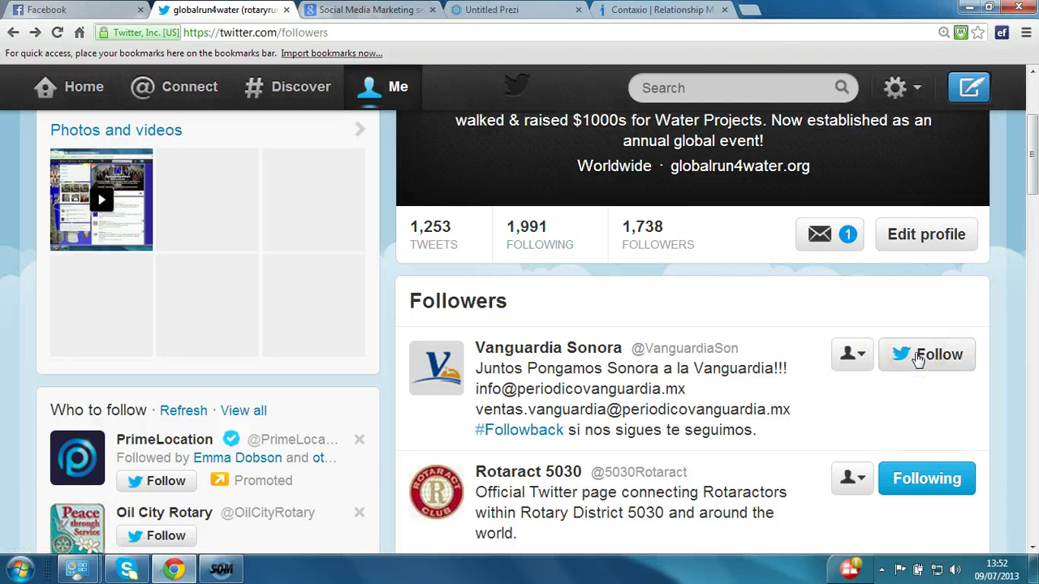
left_click(917, 358)
left_click_drag(1032, 188, 1033, 284)
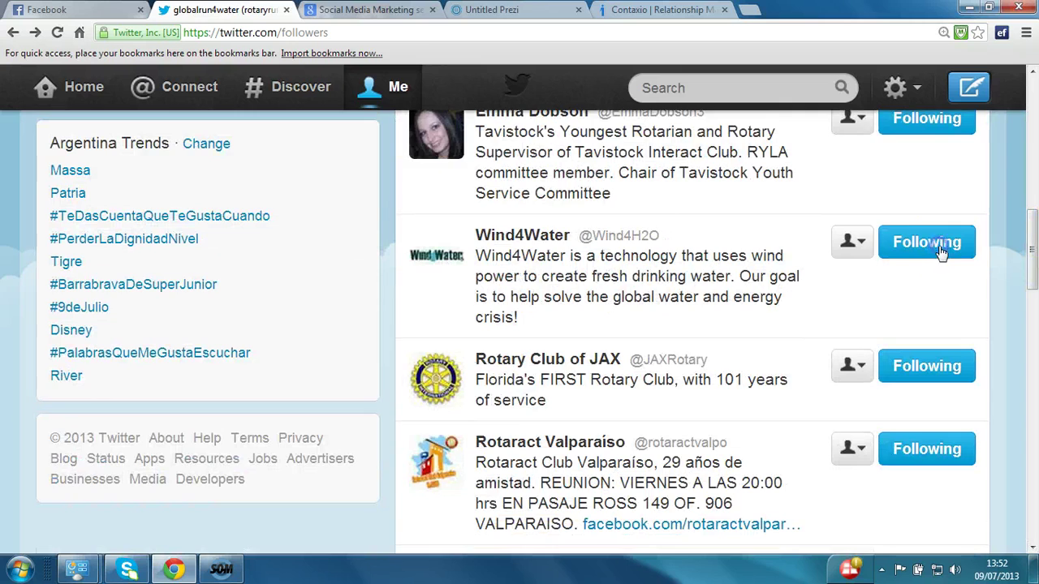
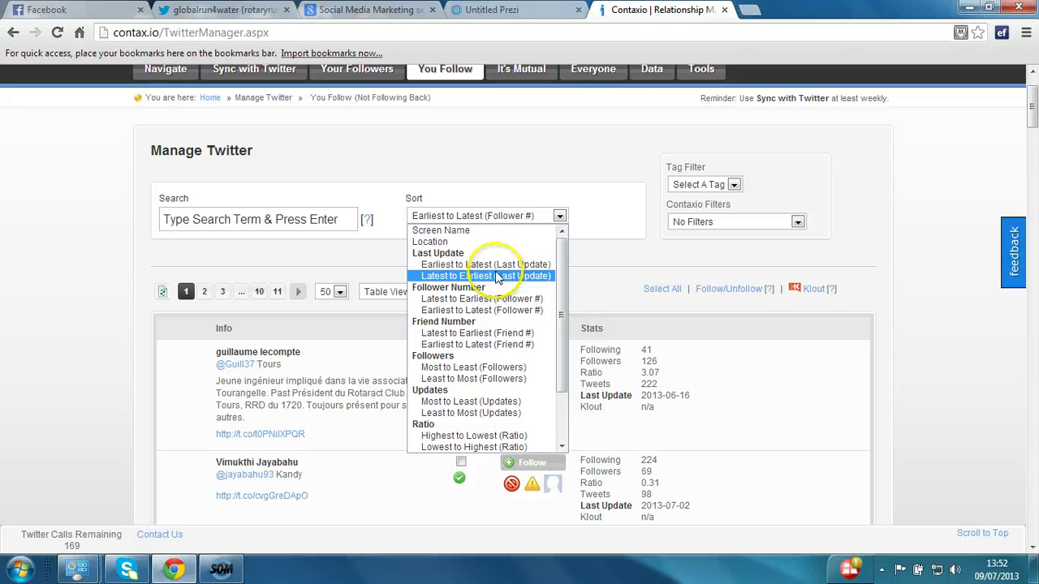
- Sort the non-followback list Earliest to Latest by last update
left_click(494, 266)
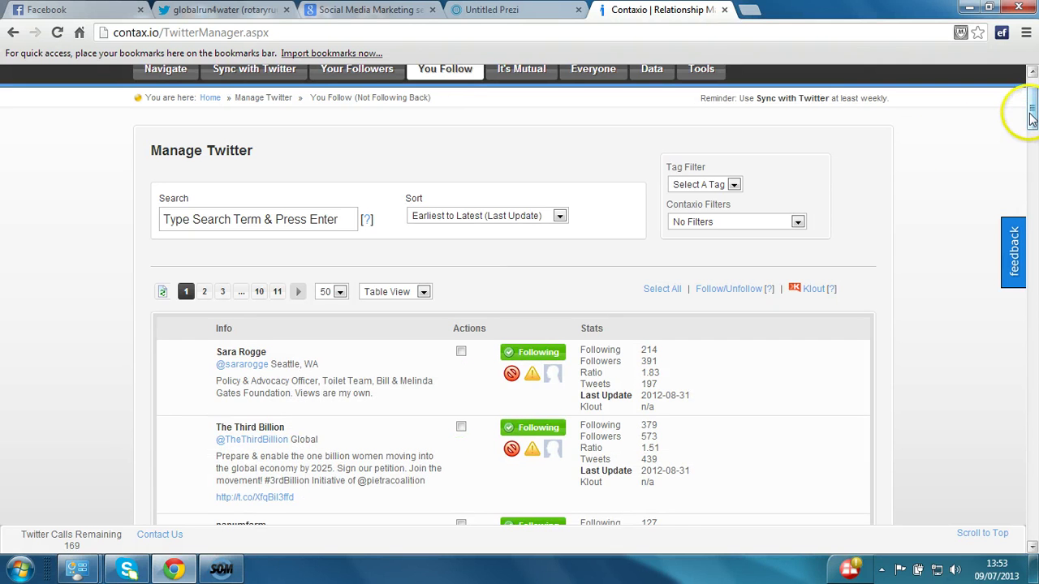
left_click_drag(1031, 112, 1031, 123)
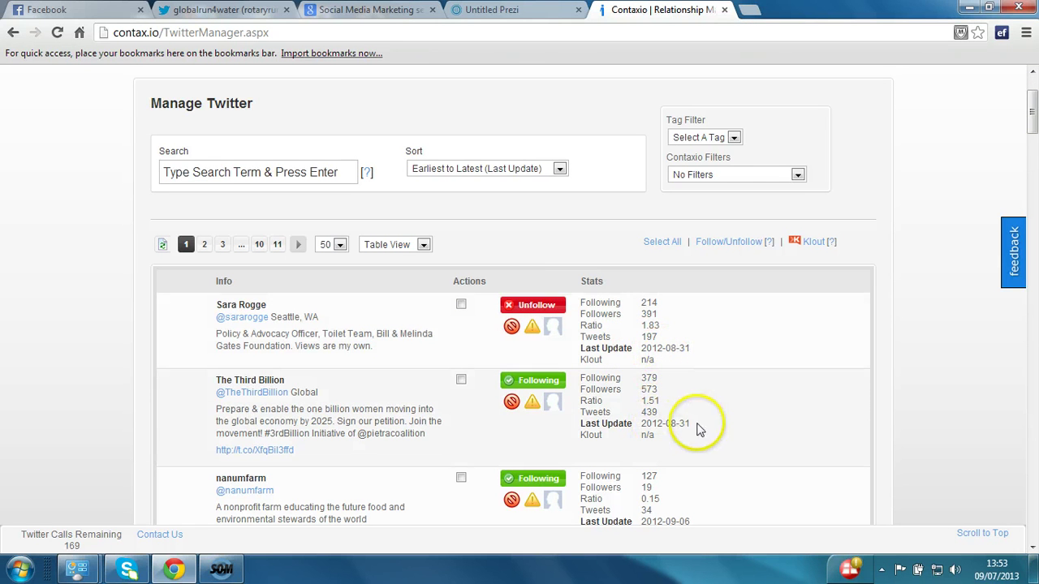
left_click_drag(1033, 120, 1033, 139)
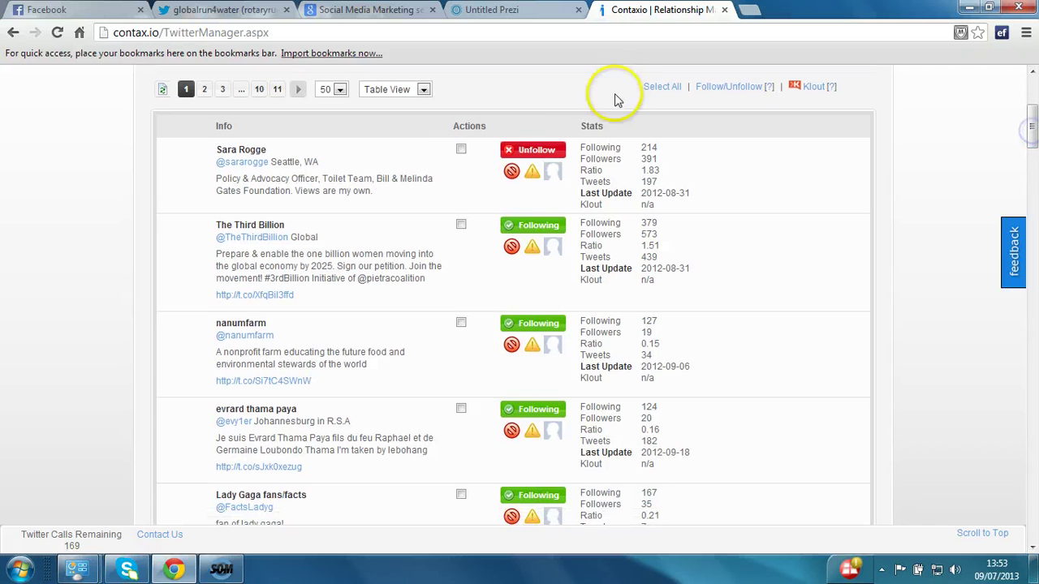
- Unfollow the top eight stale accounts, including The Third Billion, nanumfarm and Horwich Rotary
left_click(546, 152)
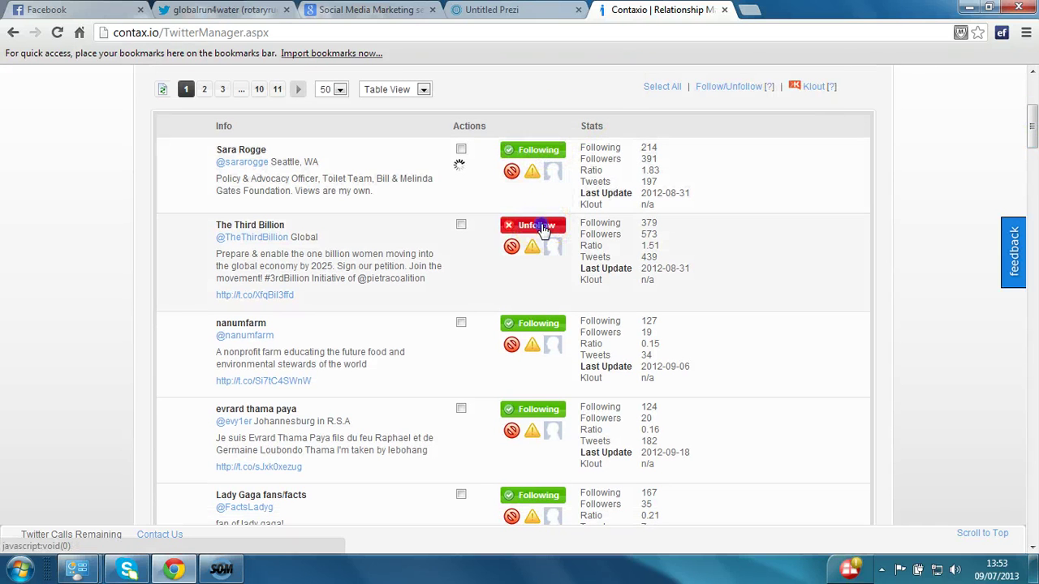
left_click(542, 227)
left_click(536, 323)
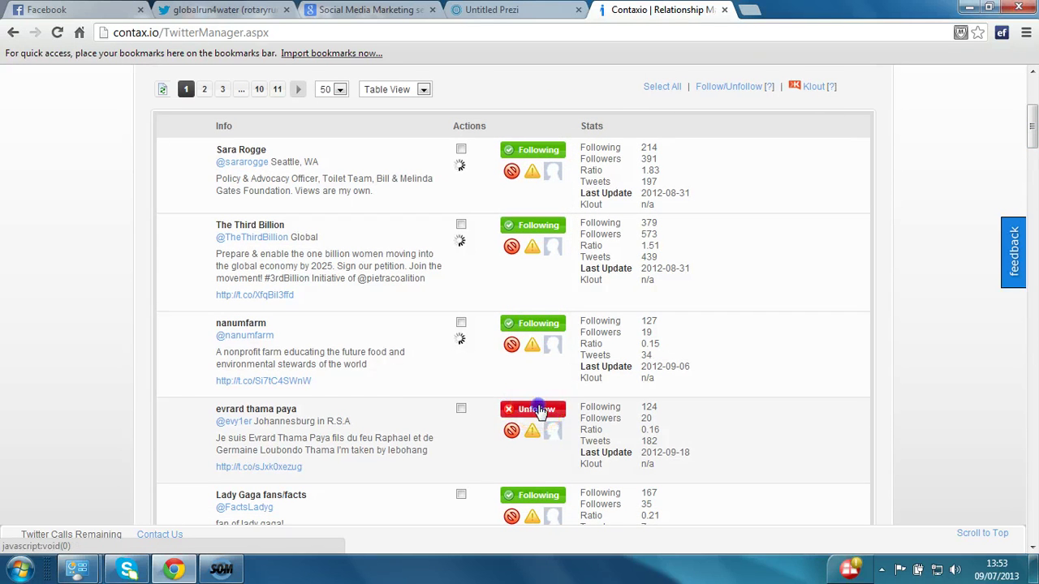
left_click(536, 408)
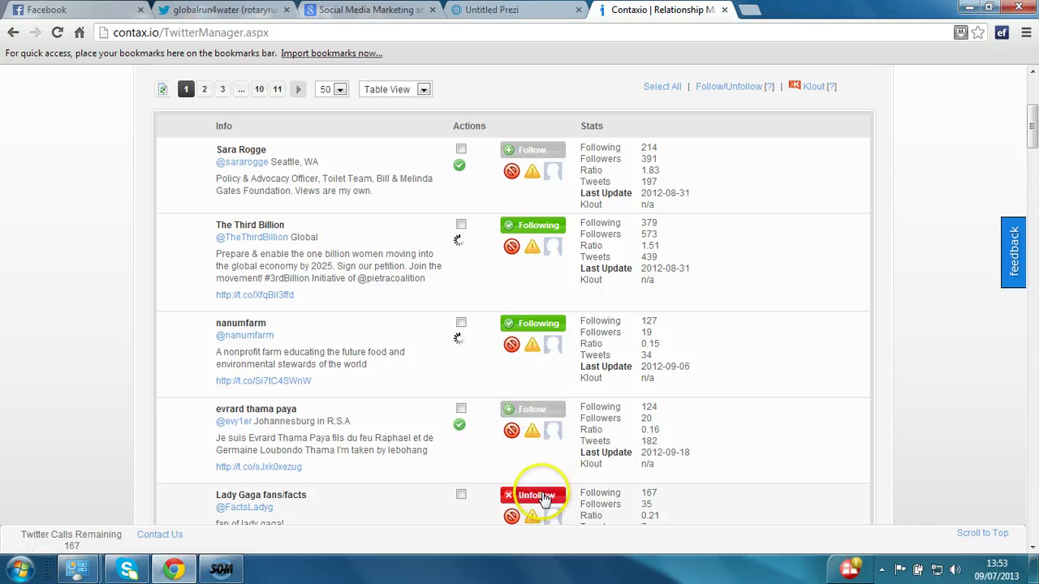
left_click(542, 496)
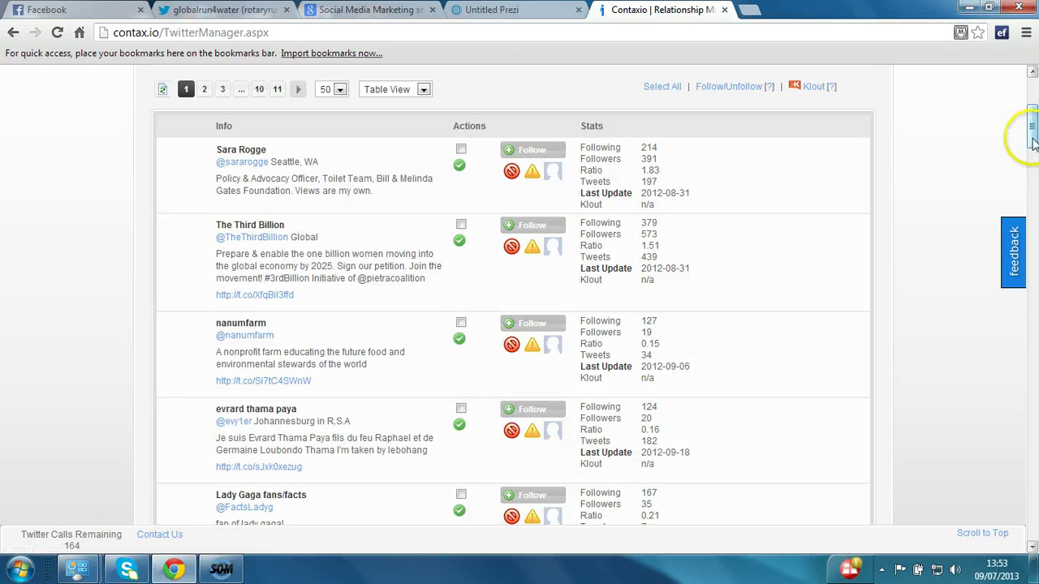
scroll(1033, 128, "up", 3)
scroll(858, 174, "down", 5)
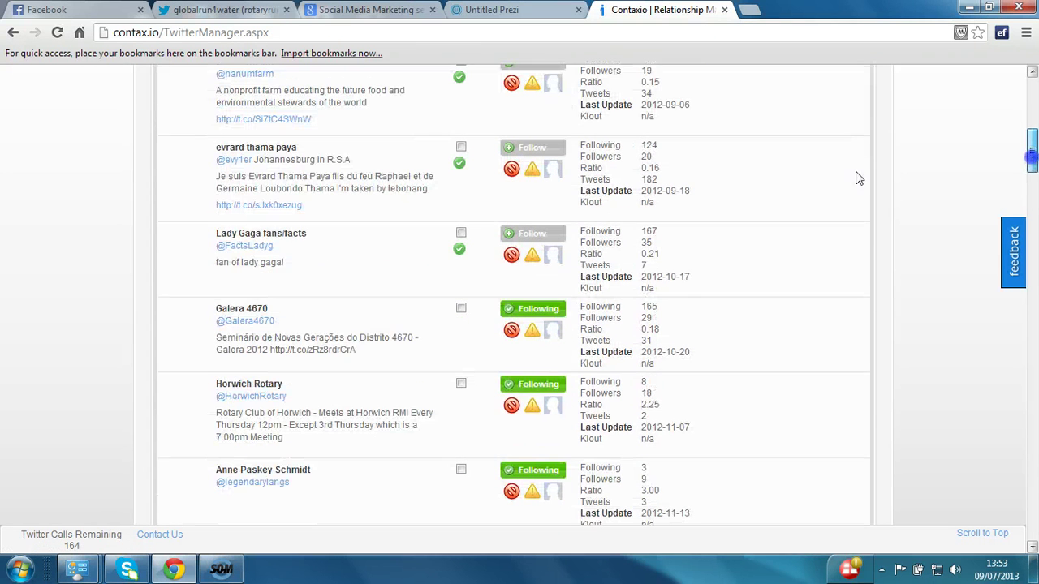
left_click(524, 305)
left_click(529, 376)
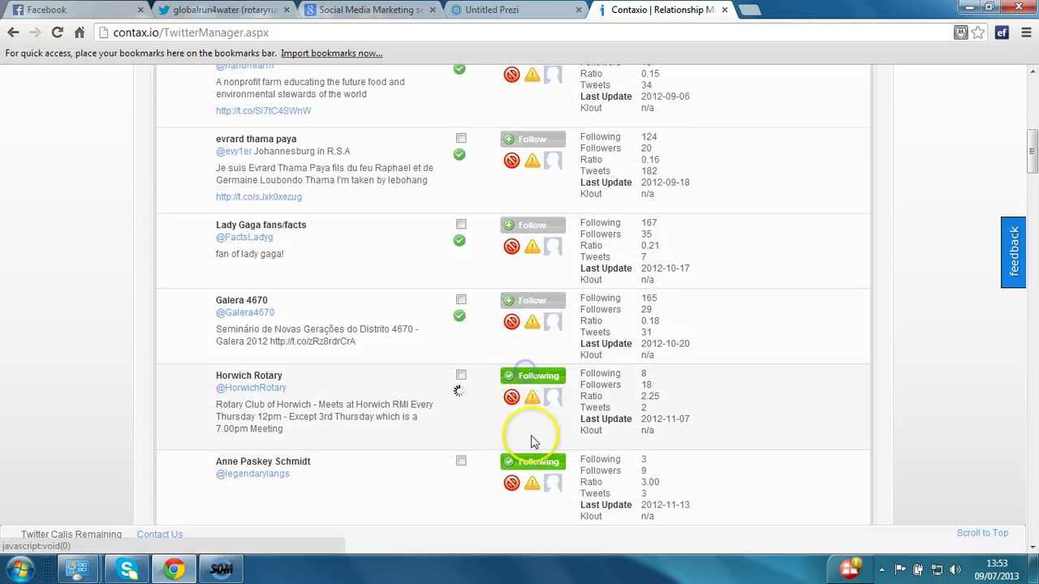
left_click(535, 464)
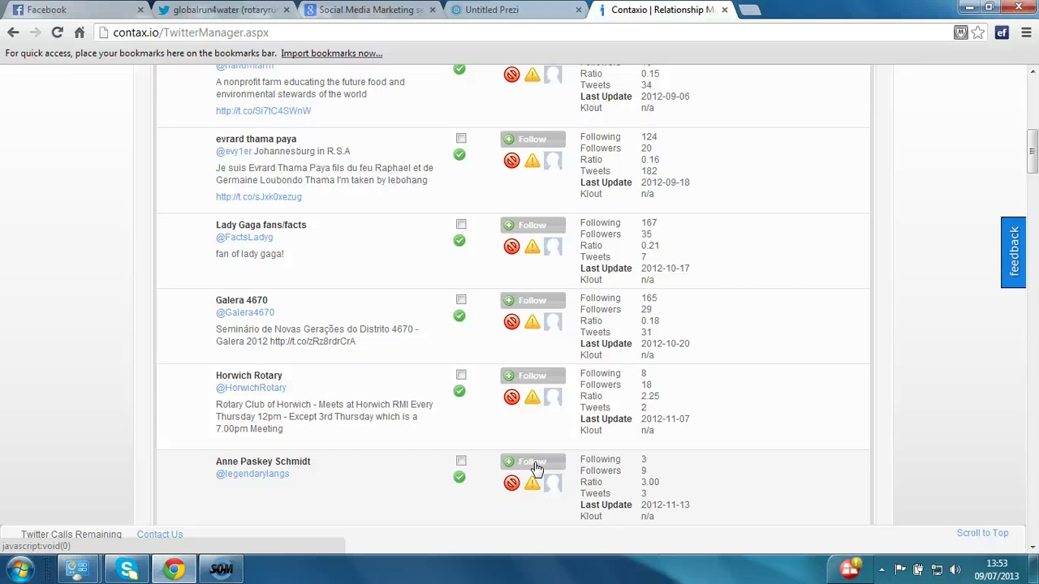
left_click(1029, 89)
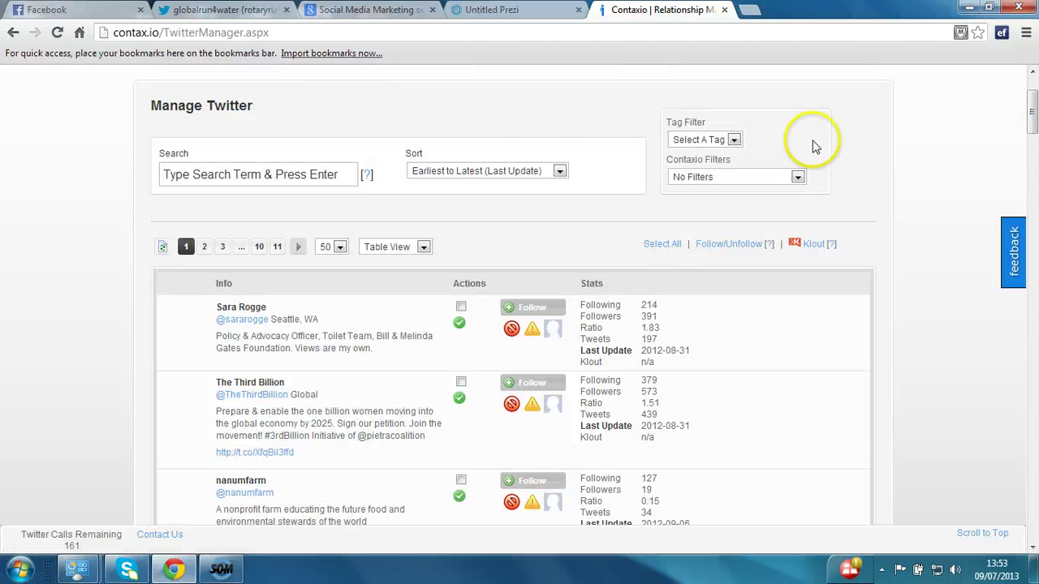
- Sort Most to Least by followers and unfollow the top two accounts, including Project Eve
left_click(559, 170)
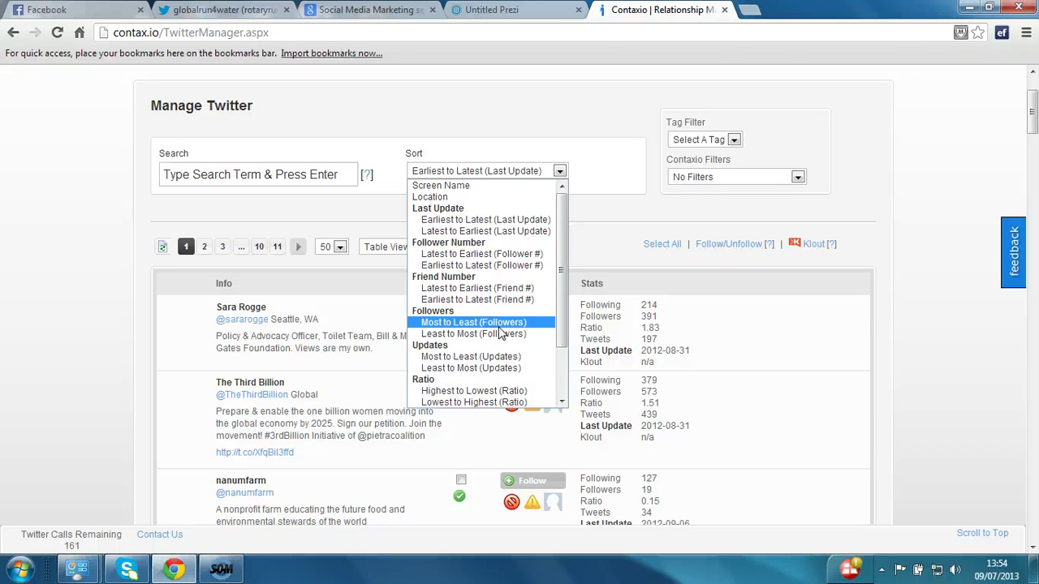
left_click(501, 333)
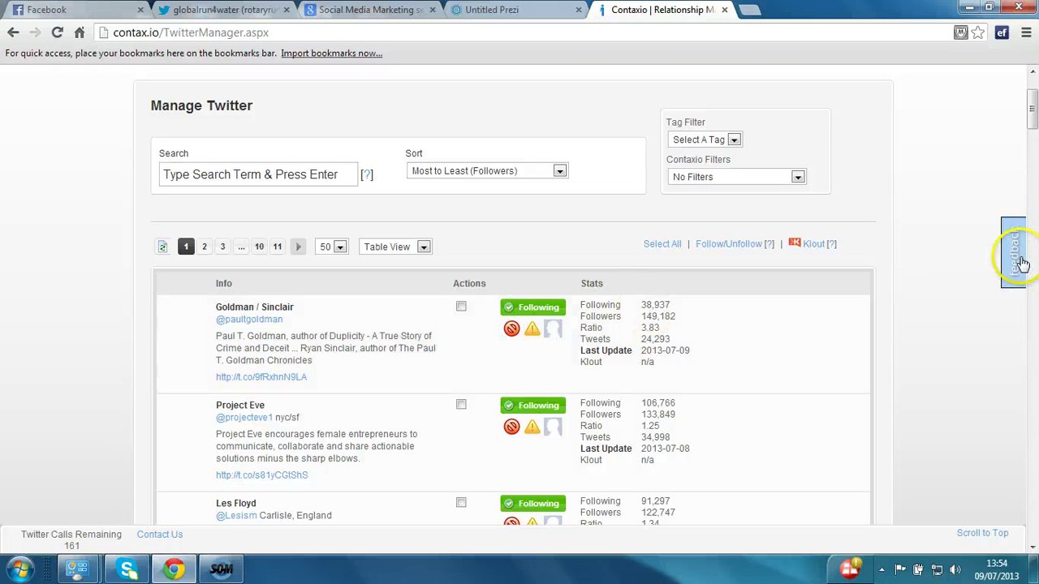
mouse_move(1034, 122)
left_mouse_down()
mouse_move(1035, 152)
mouse_move(1033, 128)
left_mouse_up()
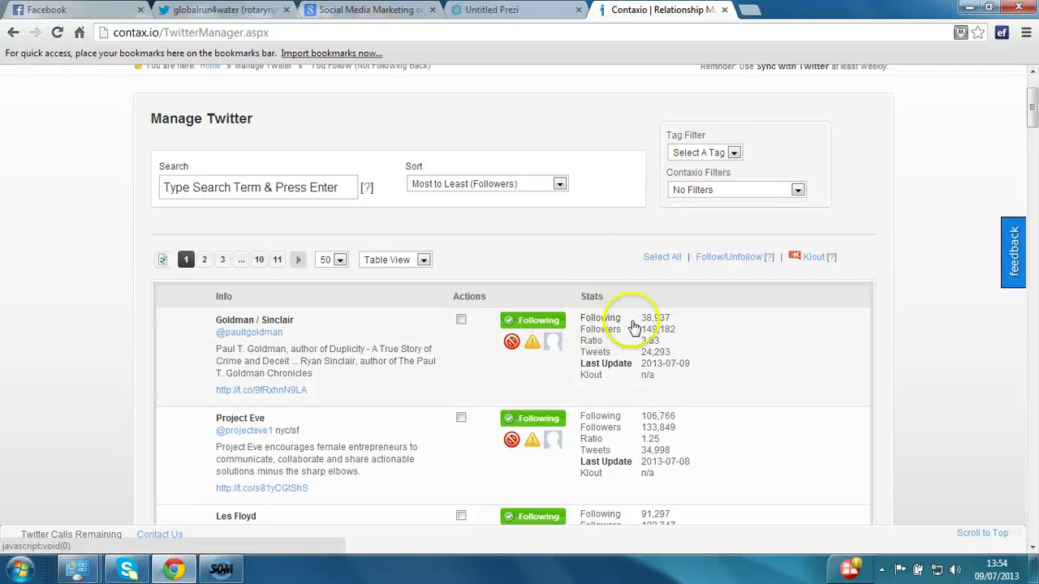
left_click(536, 322)
left_click(546, 419)
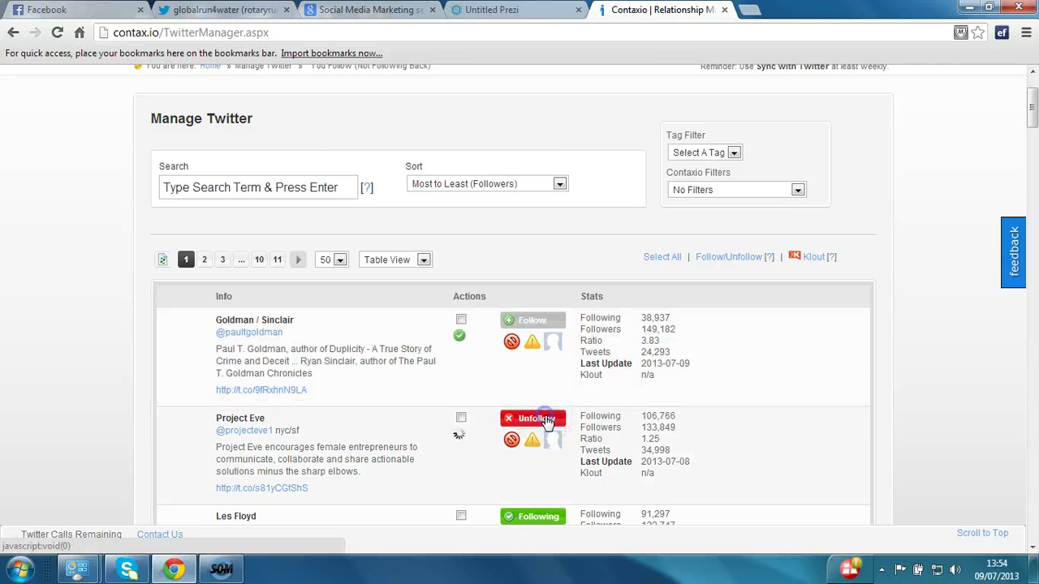
- Sort the non-followback list Least to Most by followers
left_click(559, 183)
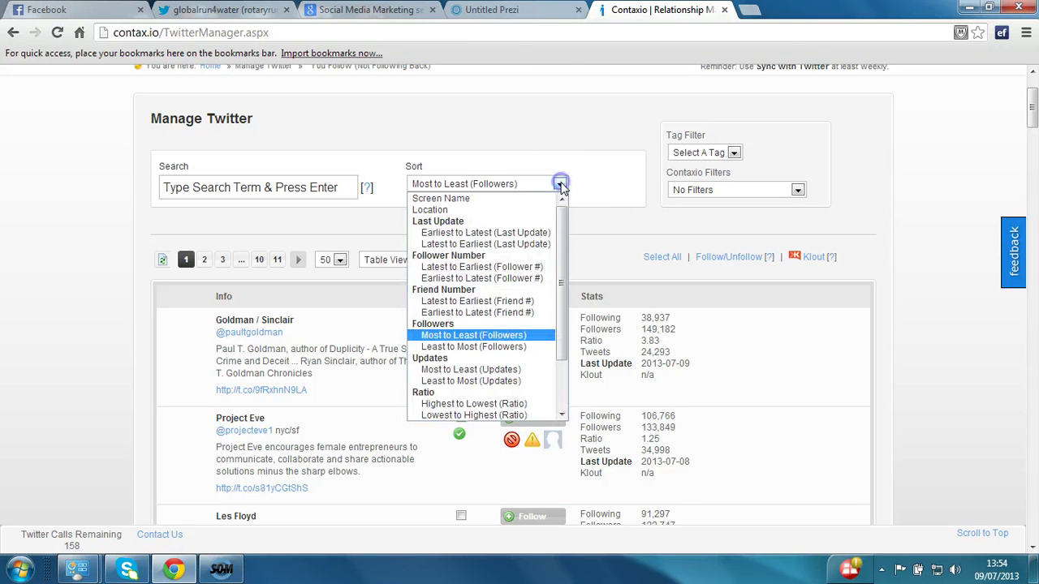
left_click(503, 349)
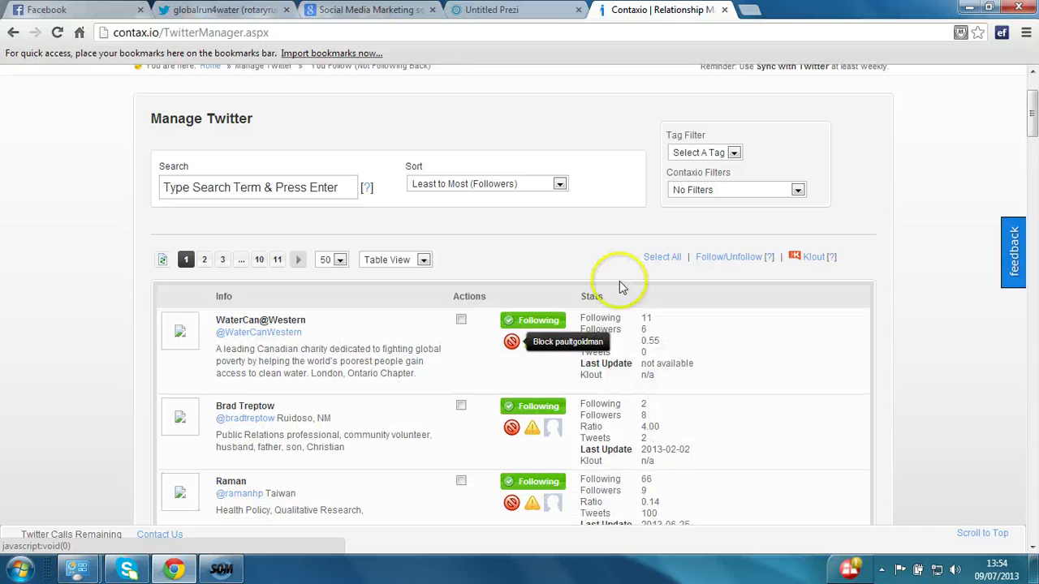
mouse_move(1031, 121)
left_mouse_down()
mouse_move(1027, 157)
mouse_move(1023, 120)
left_mouse_up()
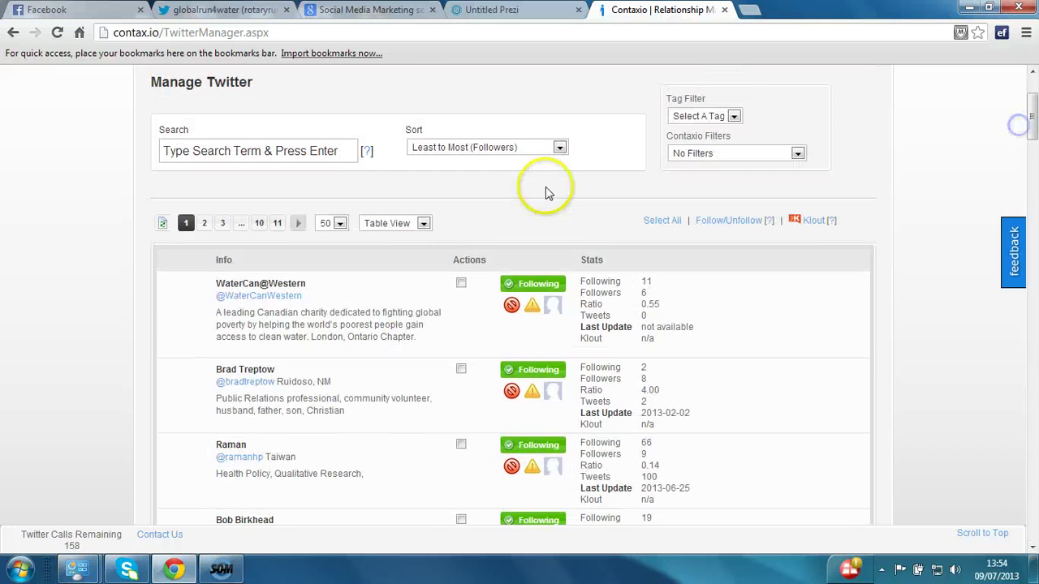
- Unfollow the first four accounts, starting with WaterCan@Western
left_click(533, 283)
left_click(529, 370)
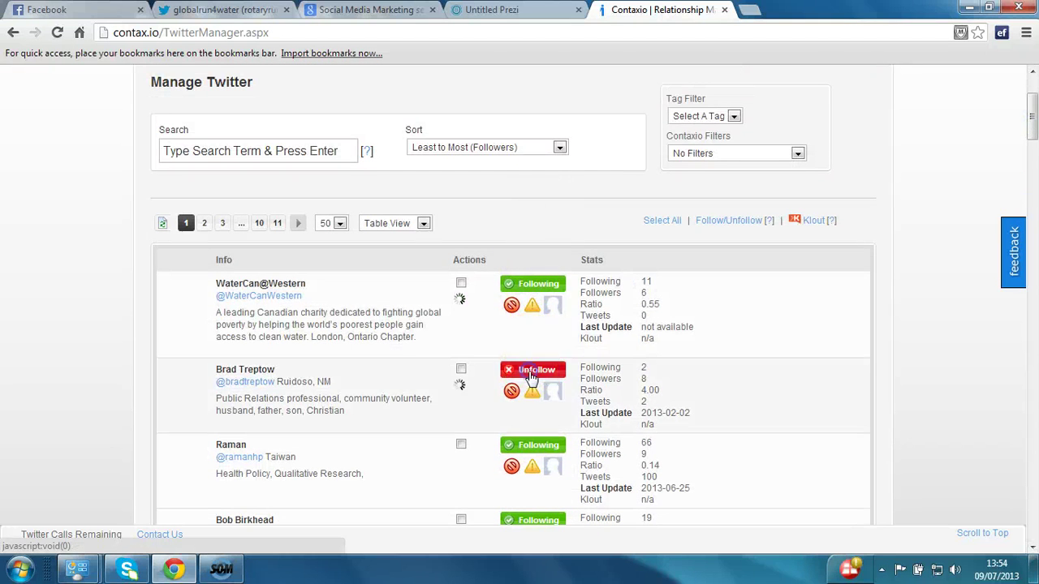
left_click(532, 445)
left_click(534, 519)
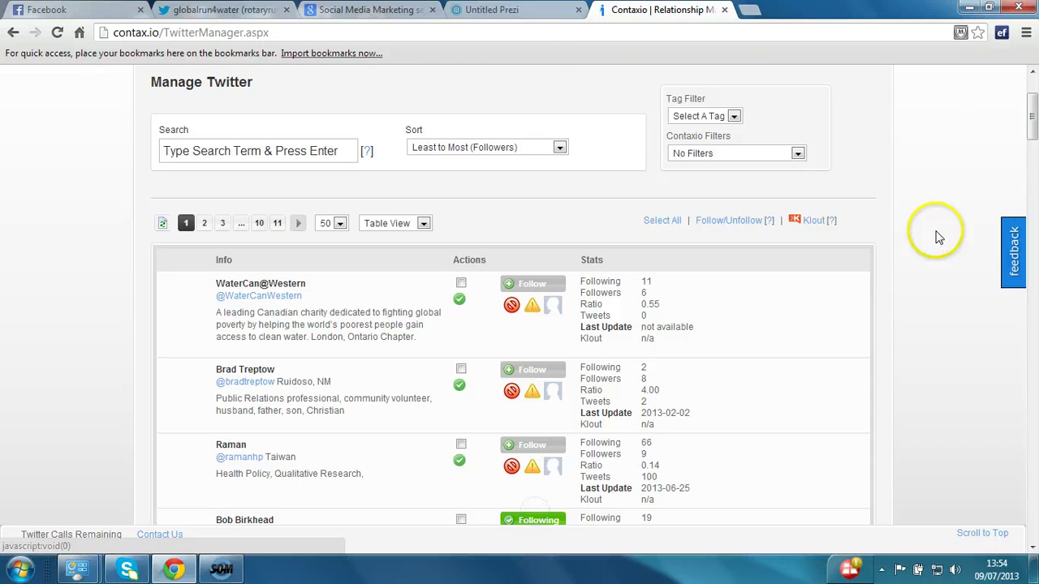
left_click_drag(1030, 135, 1028, 109)
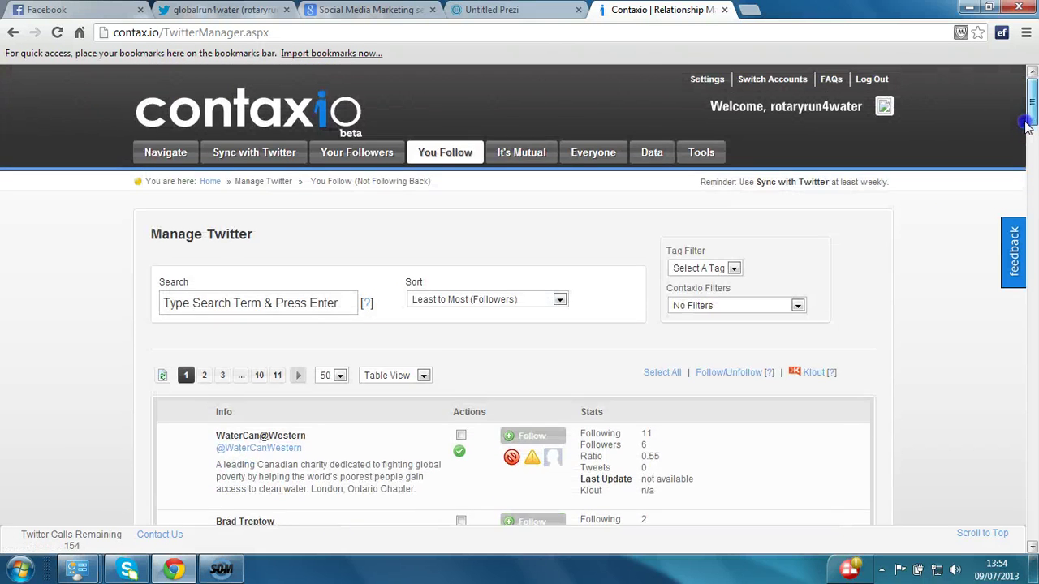
- Switch to the It's Mutual list and act on its first three rows
left_click(505, 155)
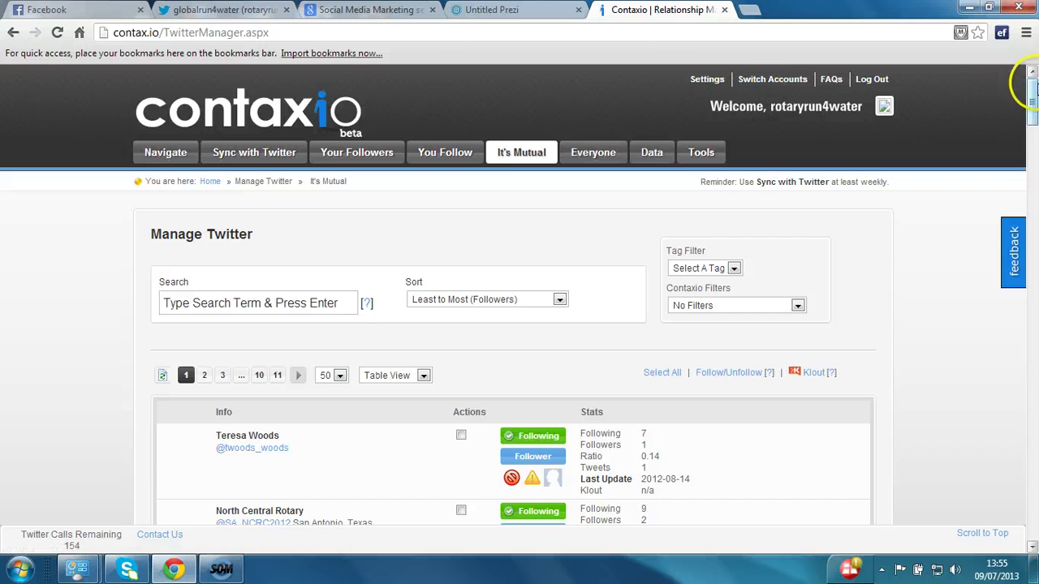
left_click_drag(1033, 86, 1033, 115)
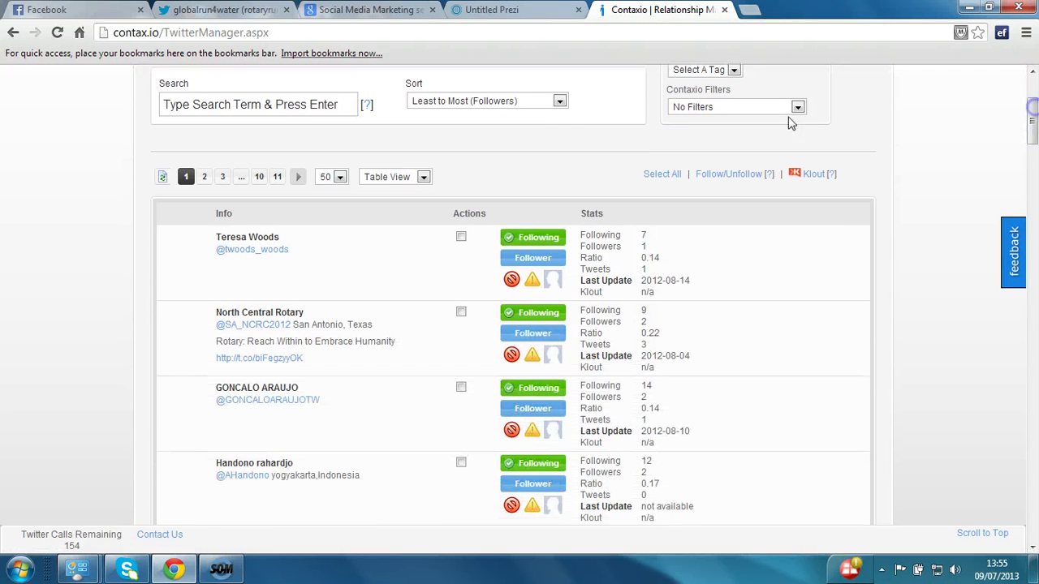
left_click(536, 246)
left_click(534, 315)
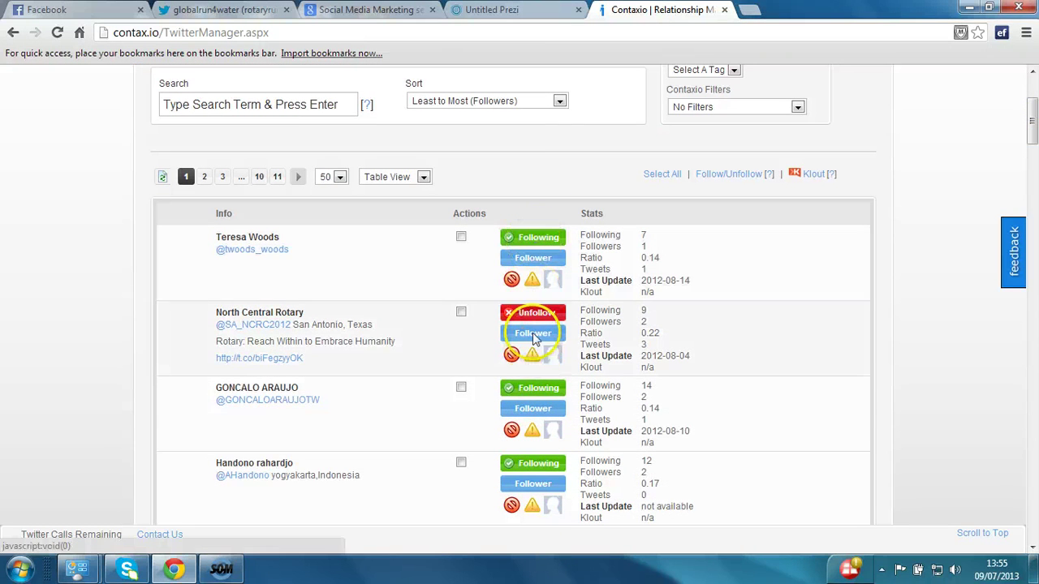
left_click(536, 390)
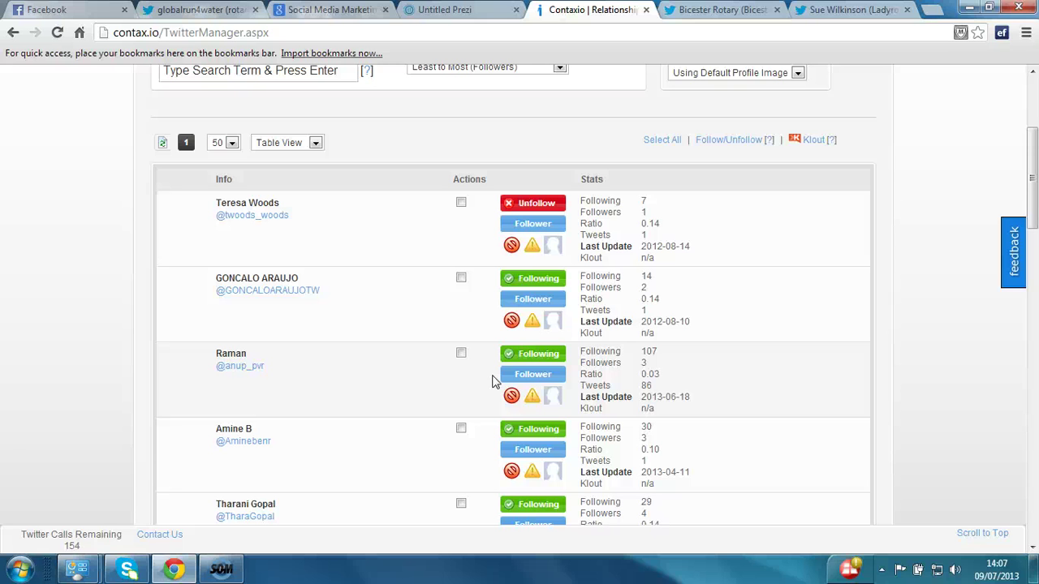
- Go back to the You Follow (Not Following Back) list, sorted Least to Most followers
left_click(390, 332)
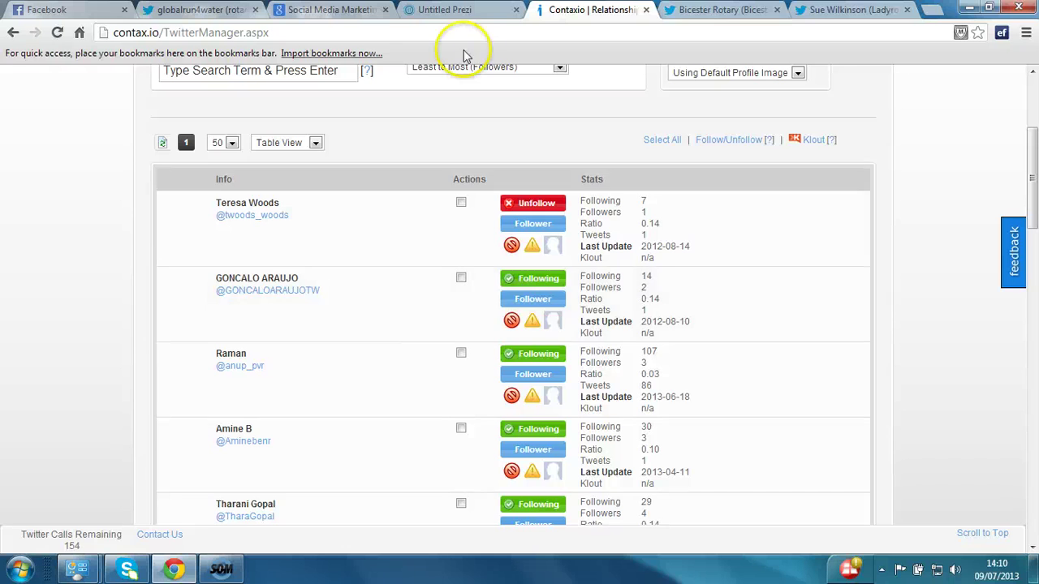
left_click(447, 153)
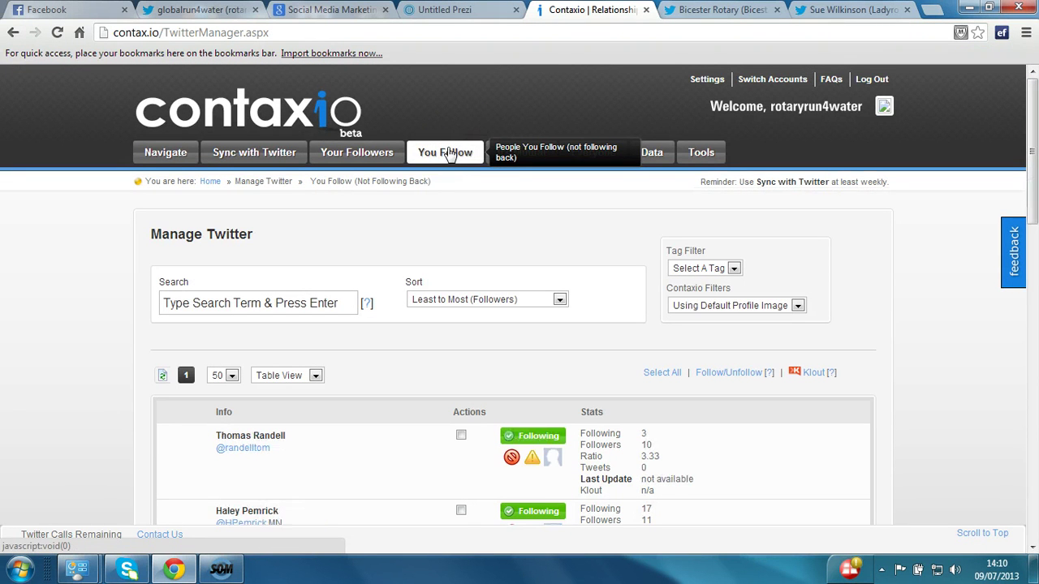
- Clear the Contaxio filter, then filter the list to Using Default Profile Image
left_click(798, 309)
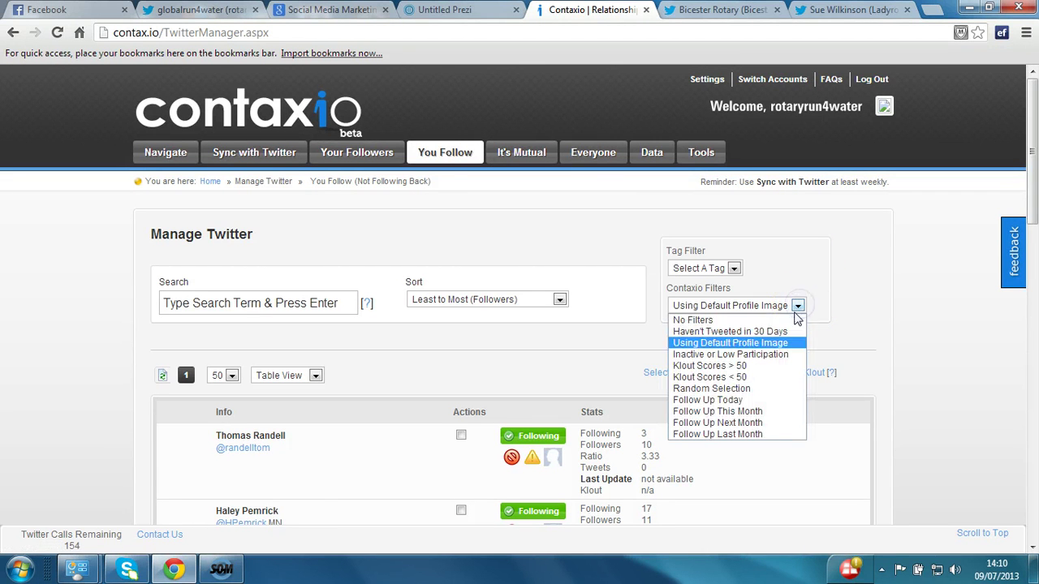
key("Up")
key("Up")
key("Return")
left_click(800, 307)
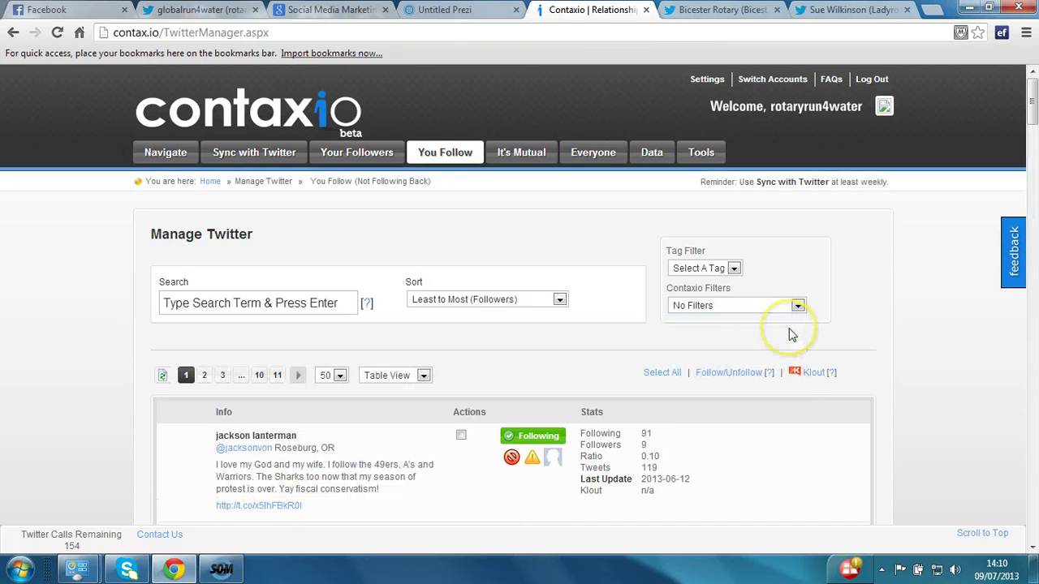
left_click(797, 305)
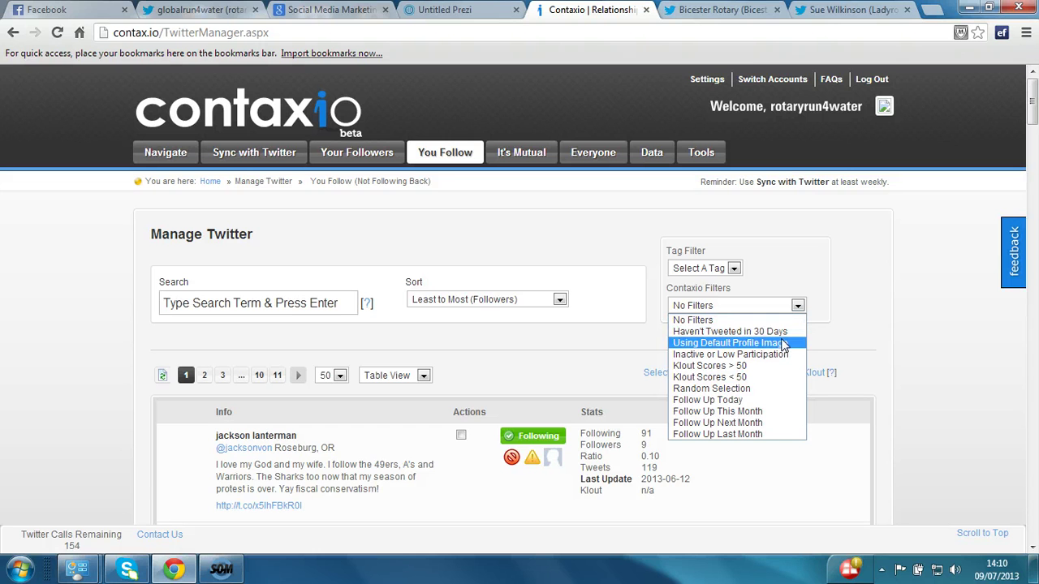
left_click(784, 345)
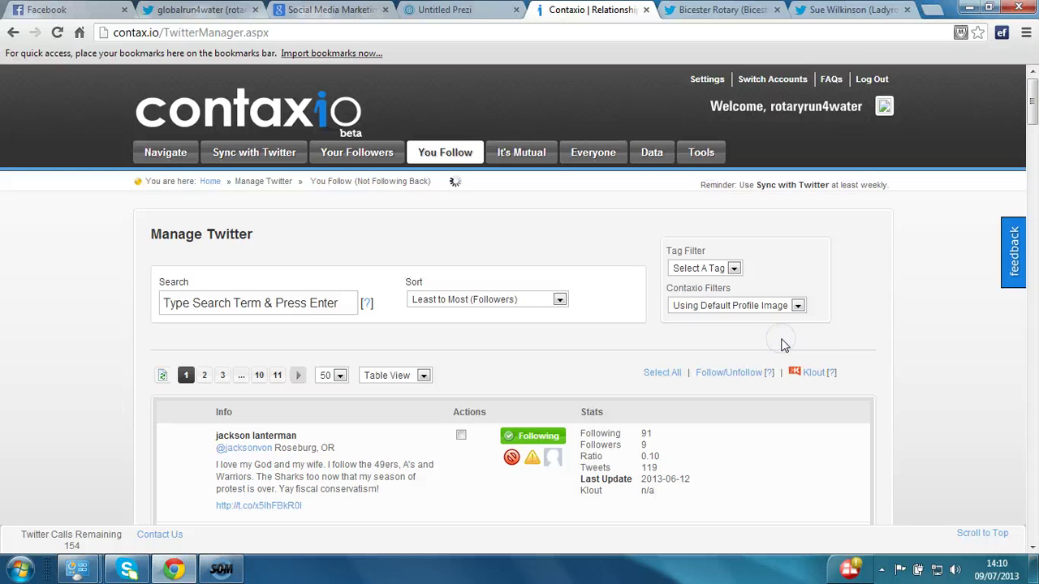
left_click_drag(1035, 199, 1019, 278)
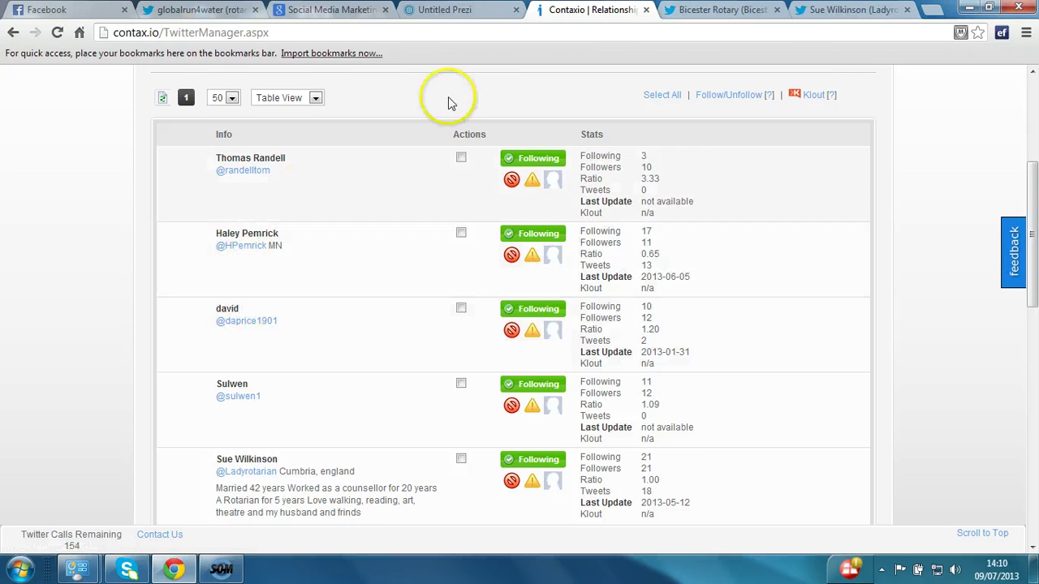
left_click_drag(1034, 174, 1033, 187)
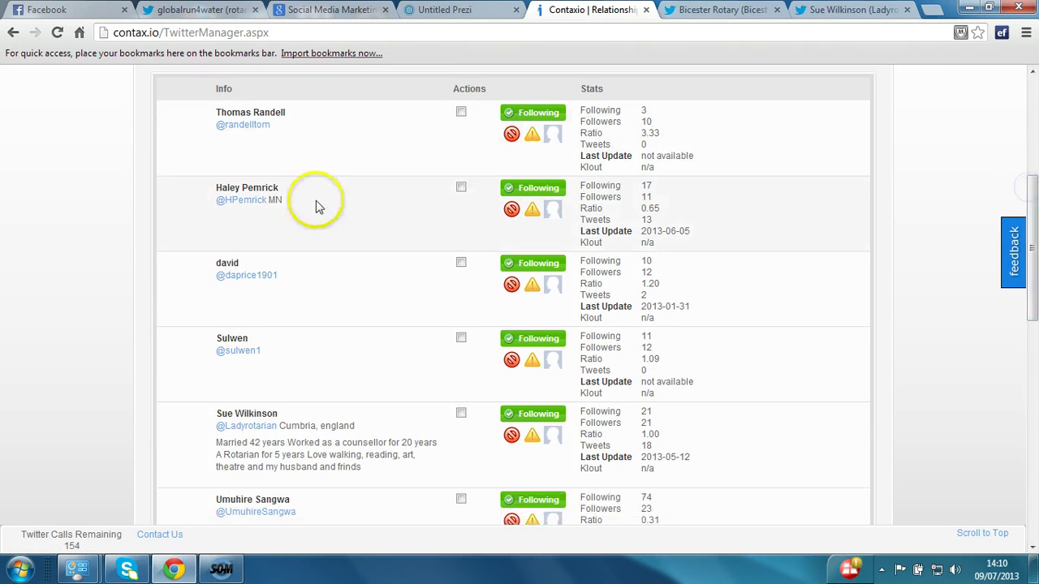
- View the second account's Twitter profile beside Bicester Rotary's, then return to Contaxio
left_click(252, 202)
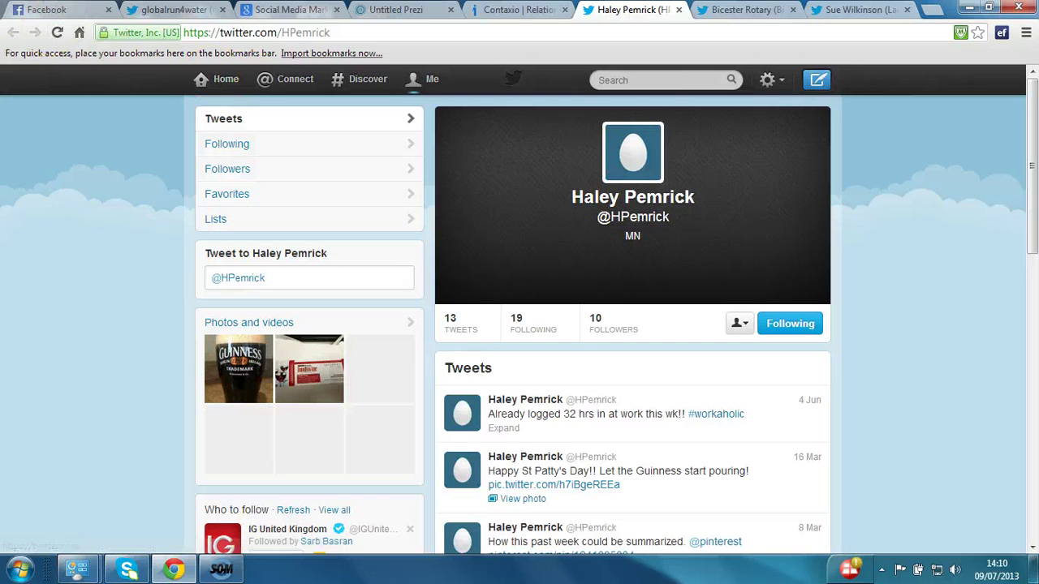
left_click(753, 10)
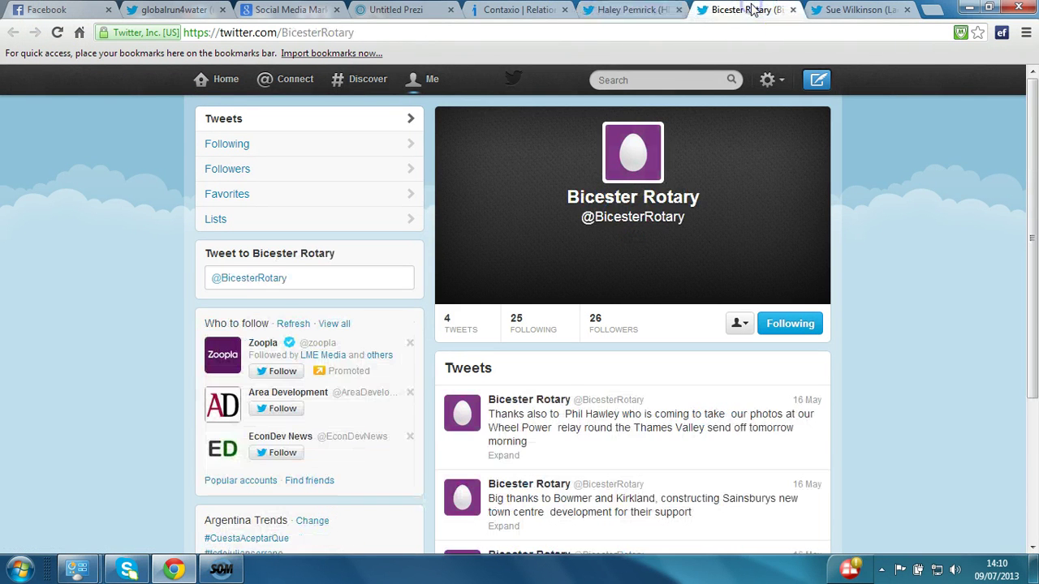
left_click(609, 11)
left_click(528, 10)
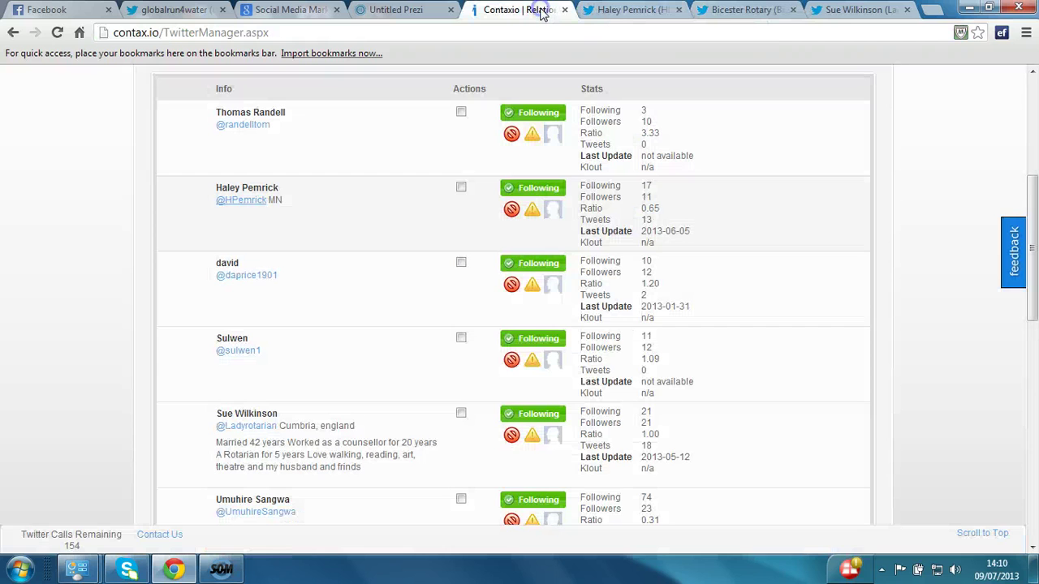
left_click(1029, 91)
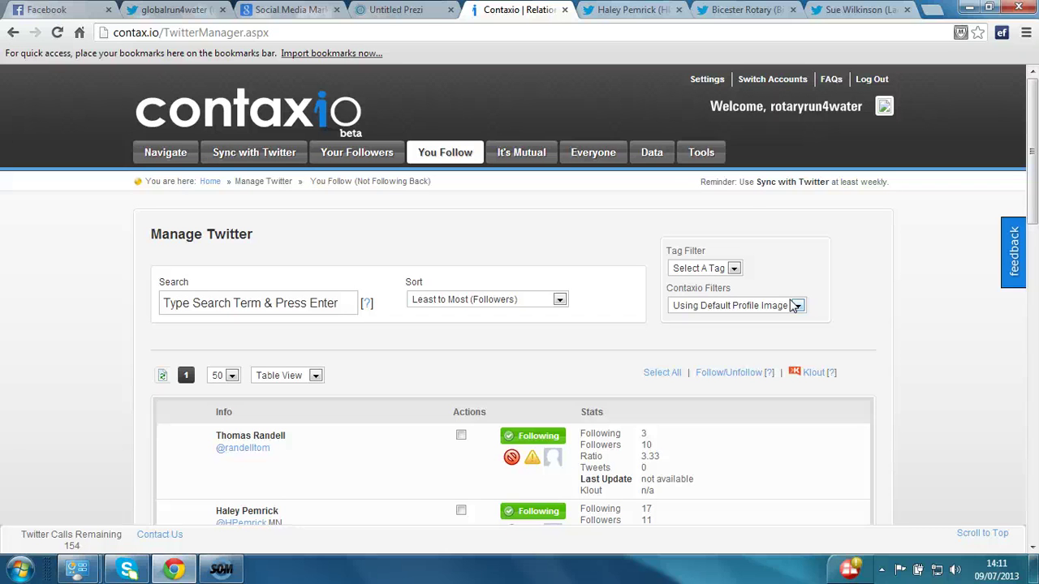
- Export the list as contaxio (20).csv and open the download in Excel
mouse_move(650, 154)
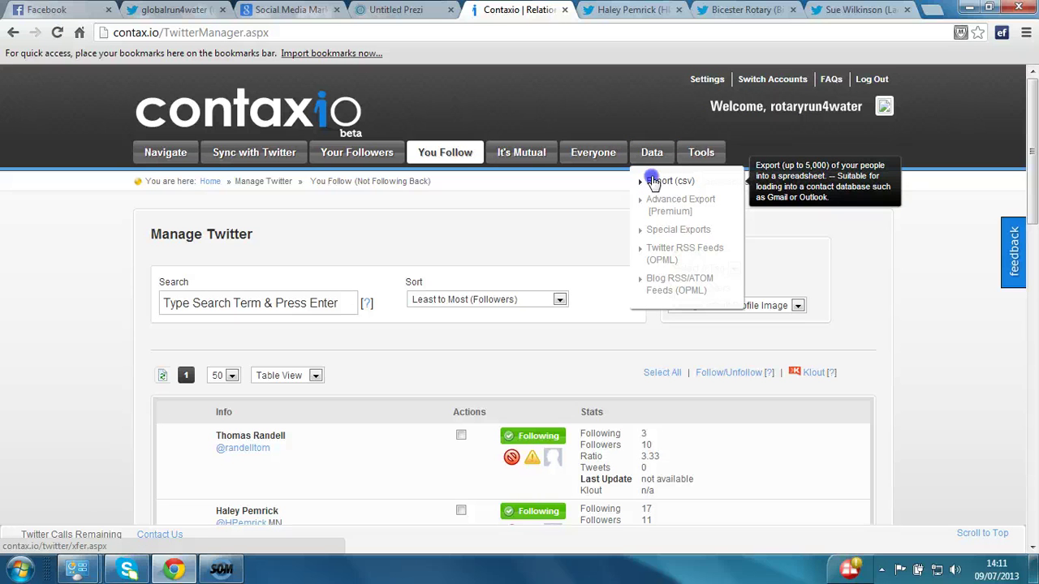
left_click(653, 182)
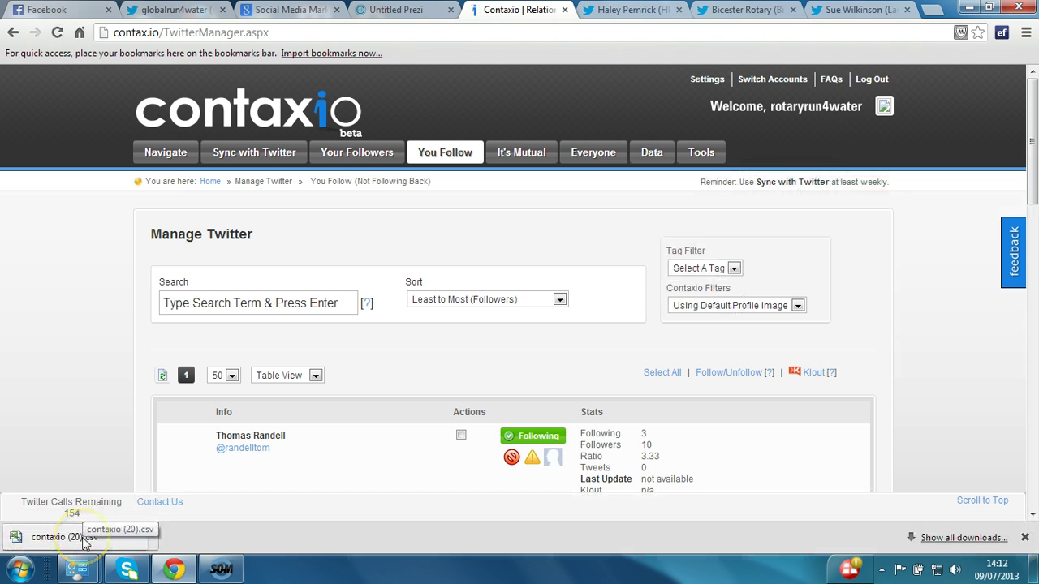
left_click(84, 539)
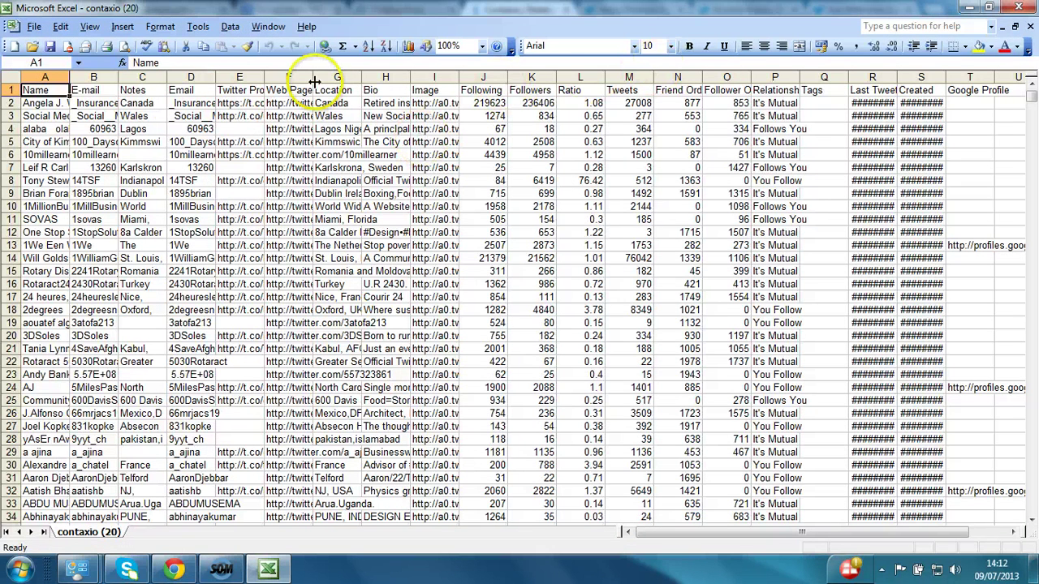
- Apply AutoFilter to the row 1 headers and widen the Relationship column P
left_click_drag(41, 91, 1001, 85)
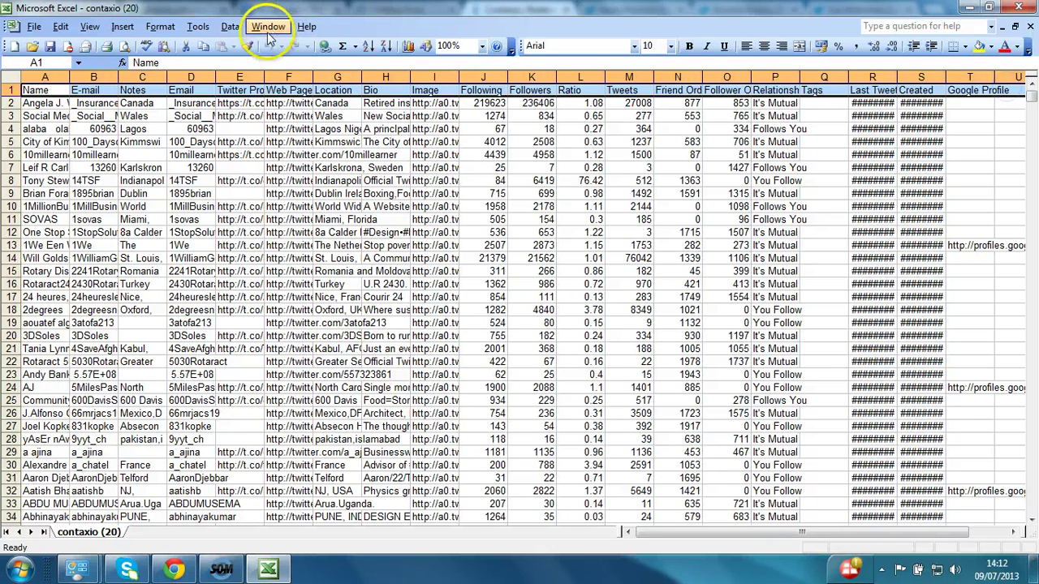
left_click(230, 27)
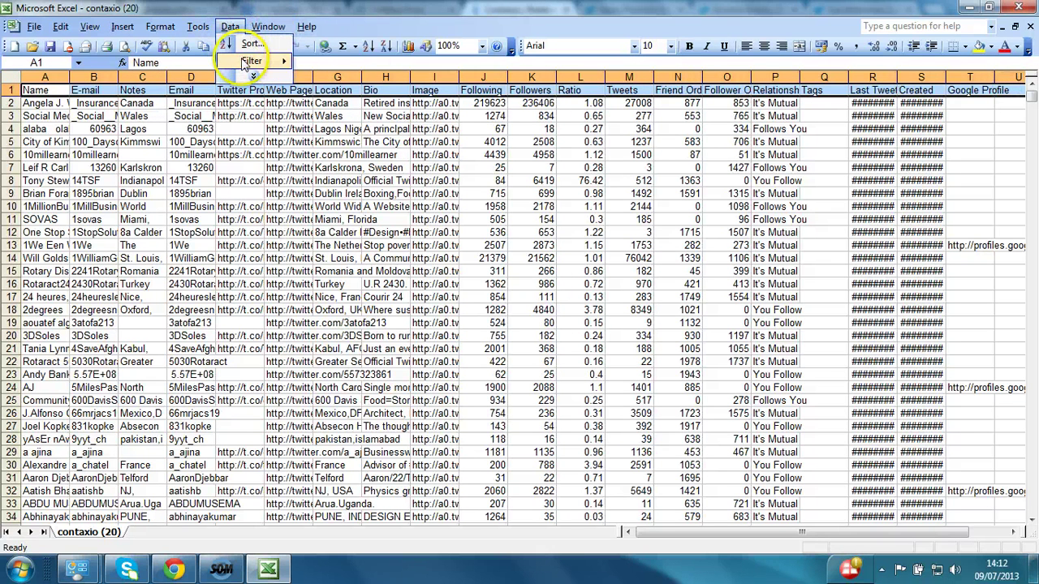
mouse_move(244, 64)
left_click(329, 62)
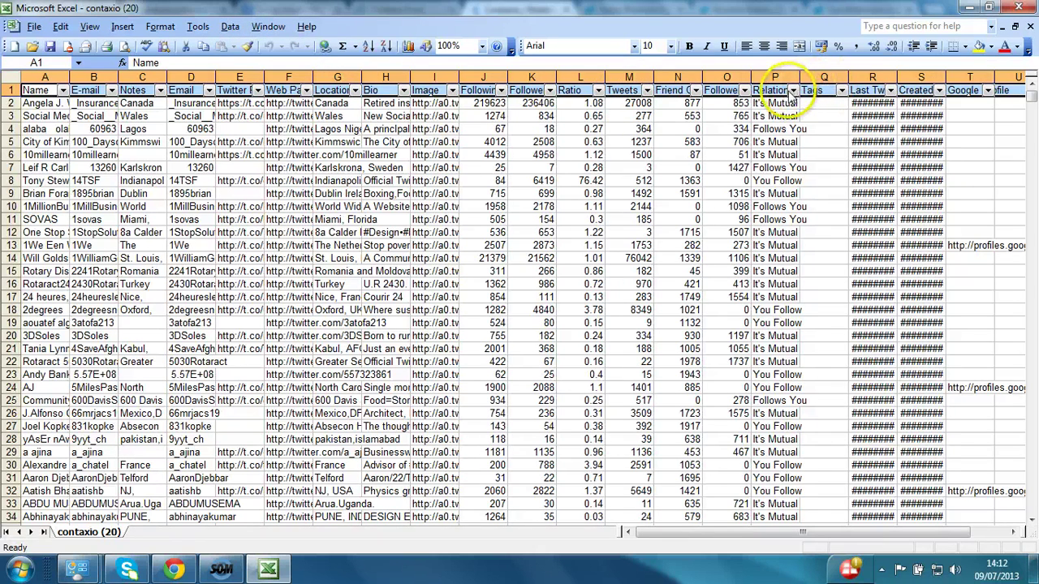
left_click_drag(800, 77, 846, 77)
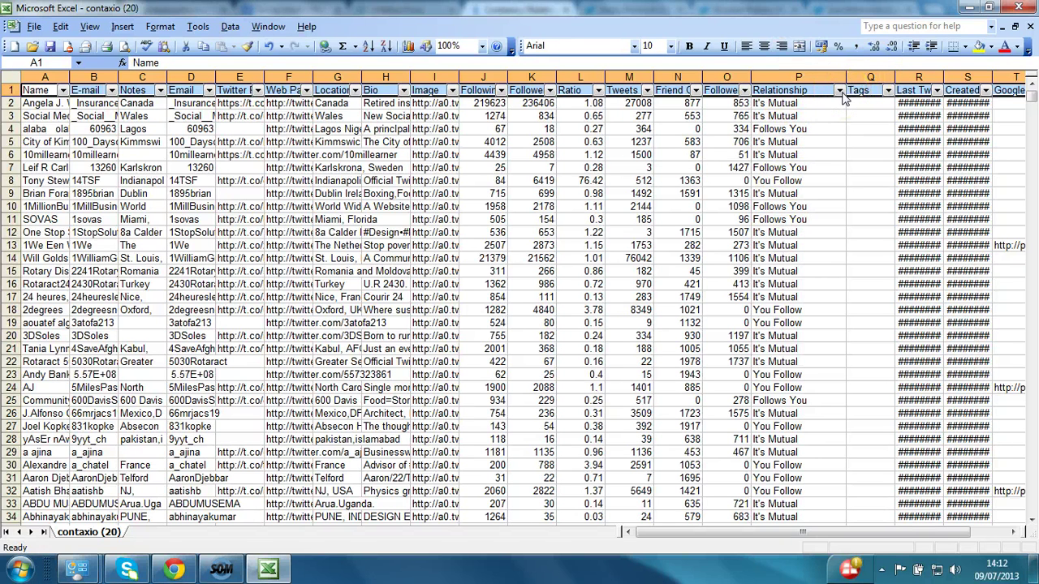
left_click(840, 91)
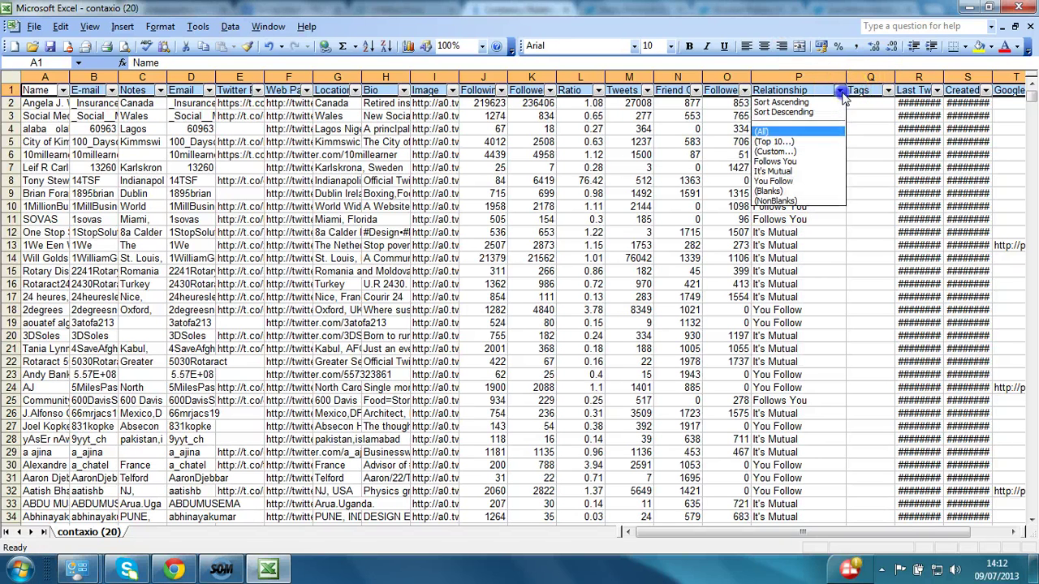
- Filter Relationship to It's Mutual (1344 of 2371 records) and widen Followers column K
left_click(824, 172)
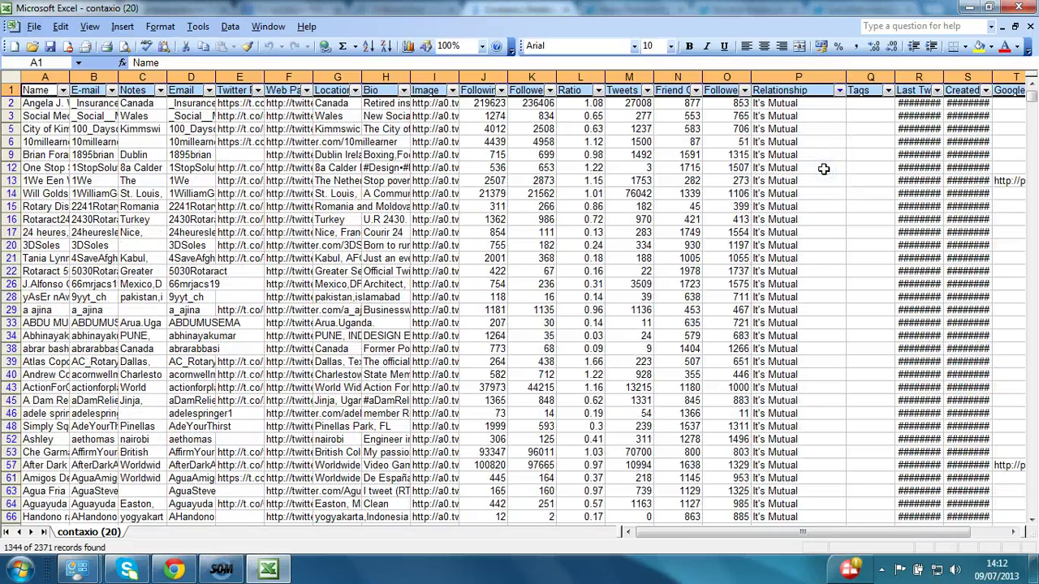
left_click(1027, 96)
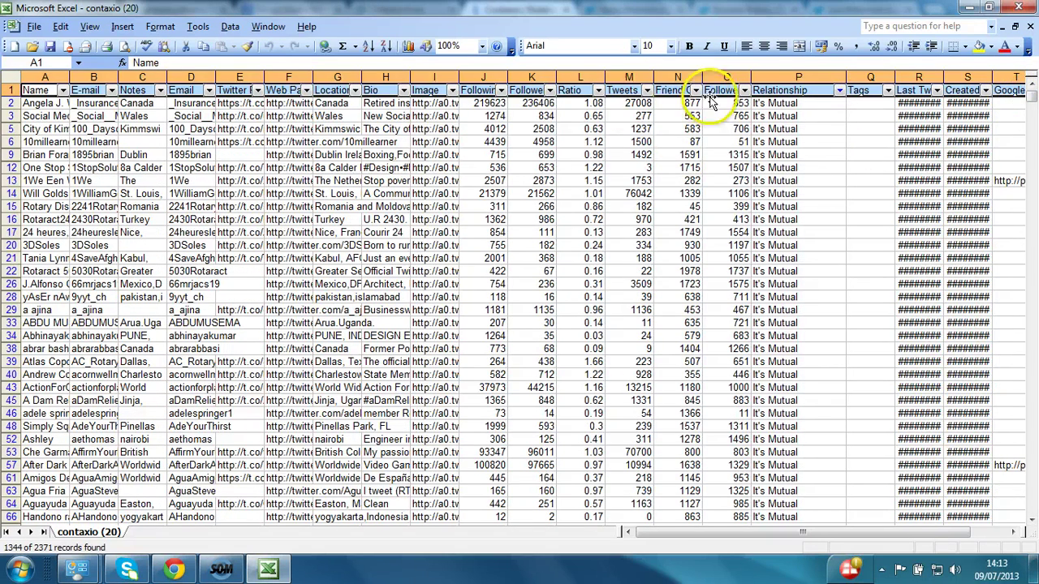
left_click(534, 91)
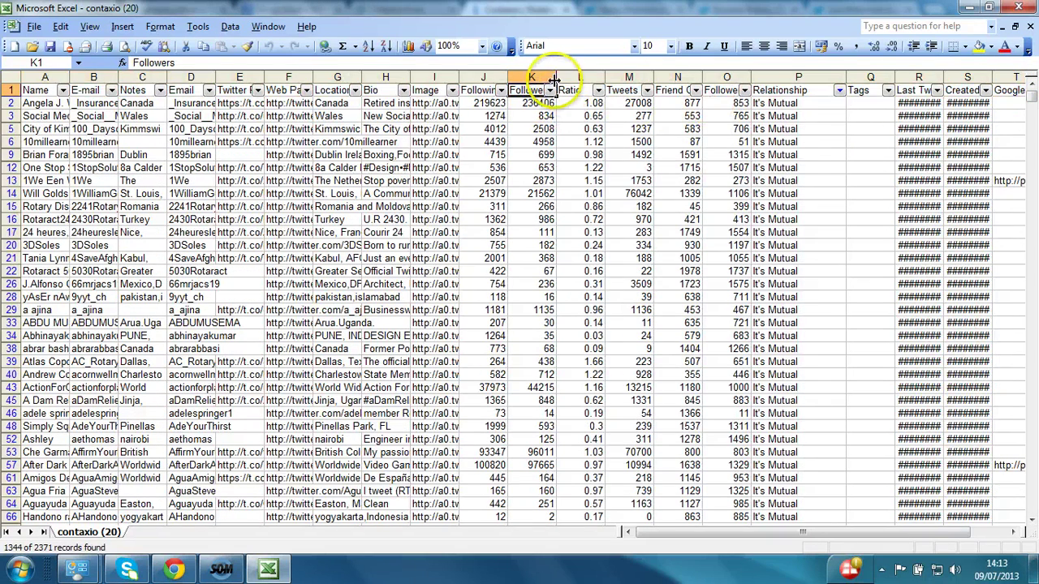
left_click_drag(557, 76, 566, 76)
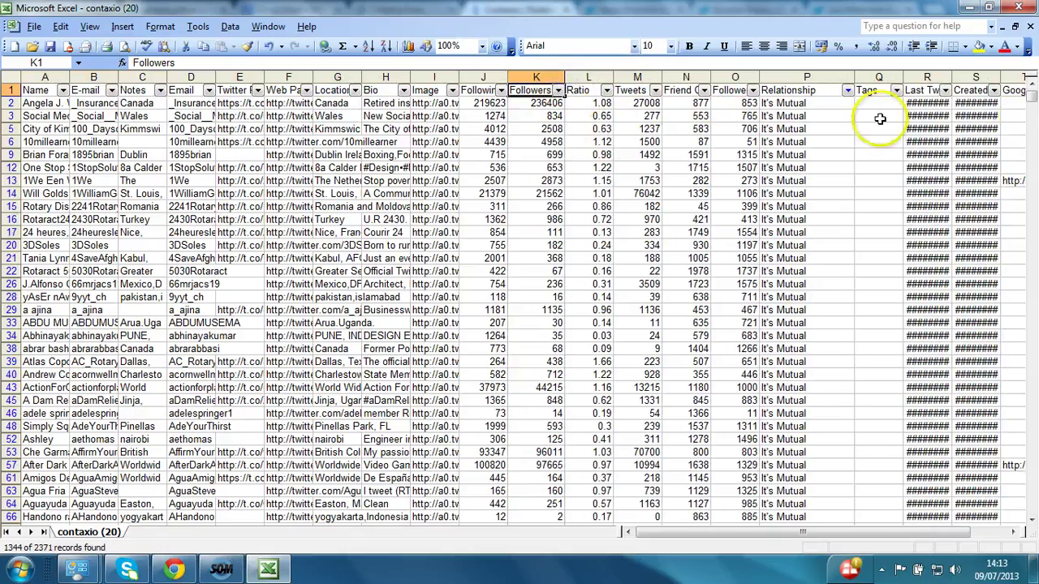
left_click_drag(1031, 98, 1034, 527)
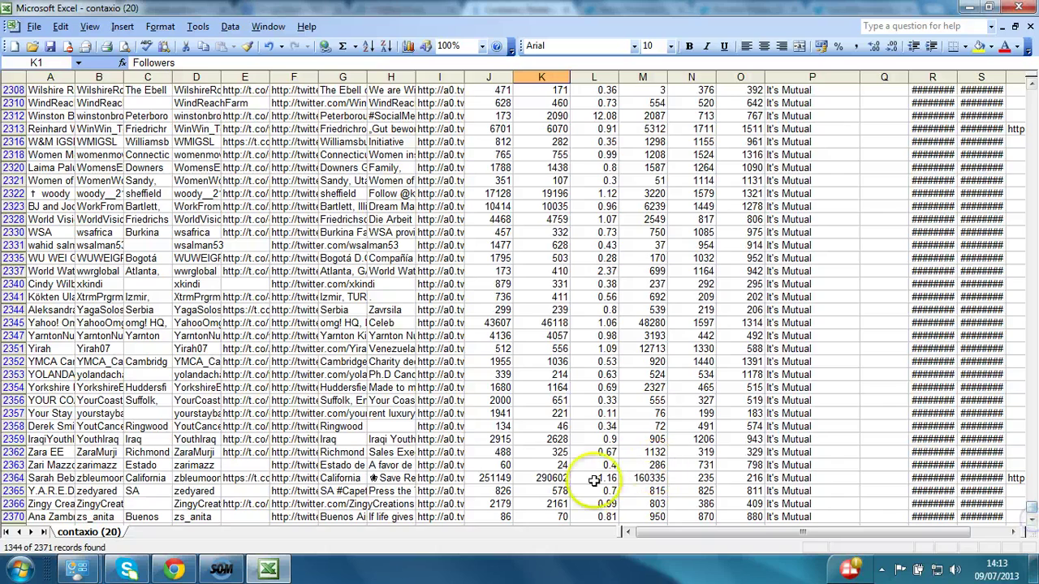
- Put =SUBTOTAL(9,K2:K2373) in K2374 to total the visible Followers as 10522800, then return to K1
left_click(549, 491)
key("Down")
key("Down")
key("Down")
key("Down")
key("Down")
key("Down")
key("Down")
key("Down")
key("Down")
key("Down")
key("Down")
key("Down")
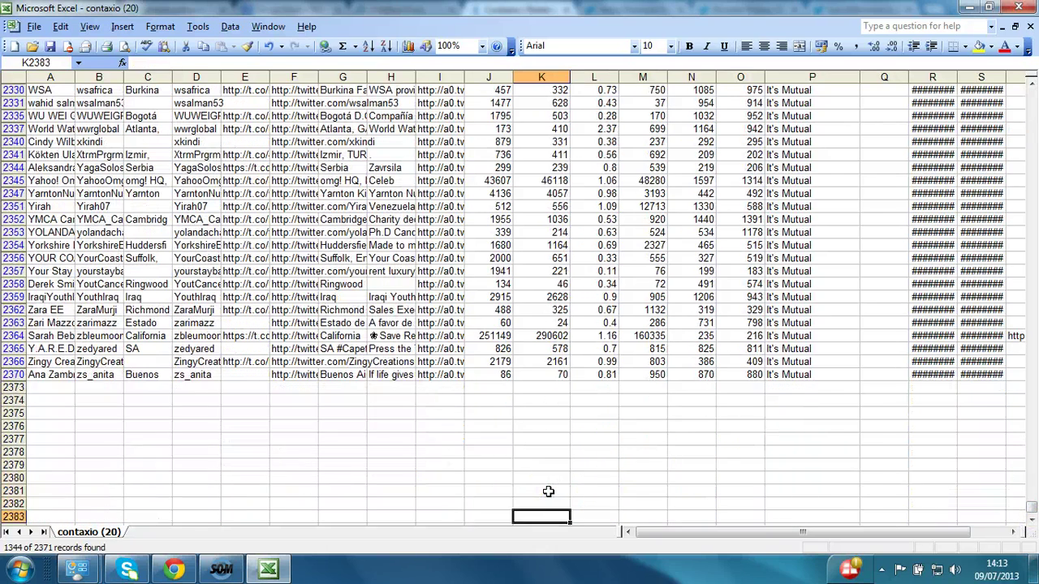
key("Up")
key("Up")
key("Up")
key("Up")
key("Up")
key("Up")
key("Up")
key("Up")
key("Up")
key("Up")
key("Up")
key("Down")
key("Down")
key("Down")
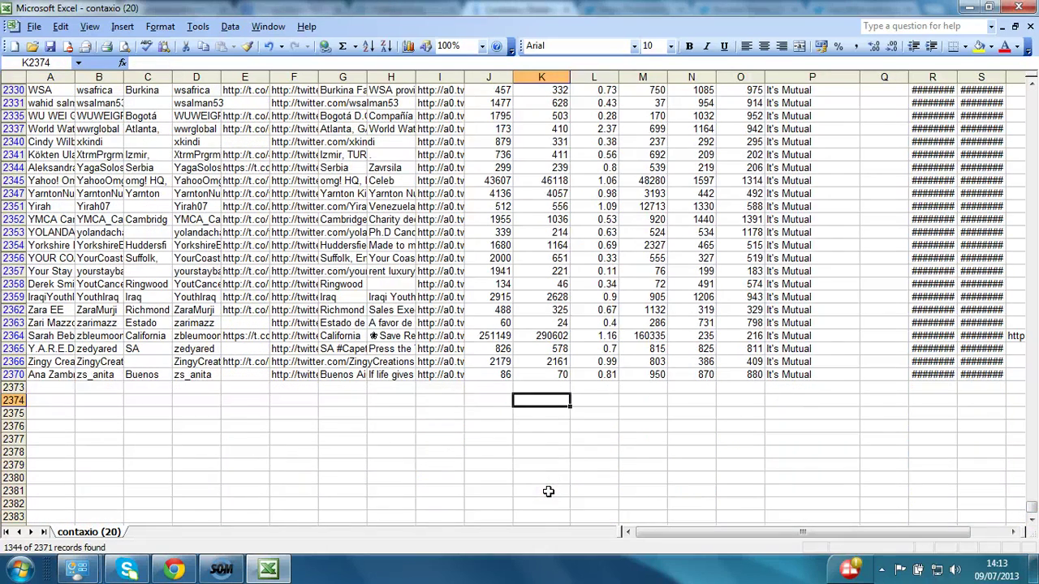
left_click(341, 46)
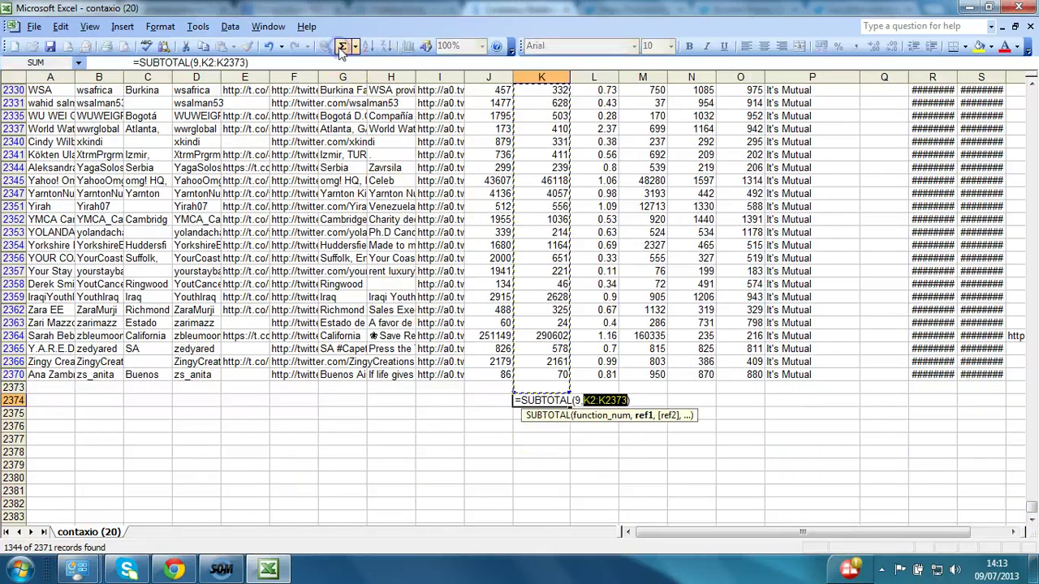
key("Return")
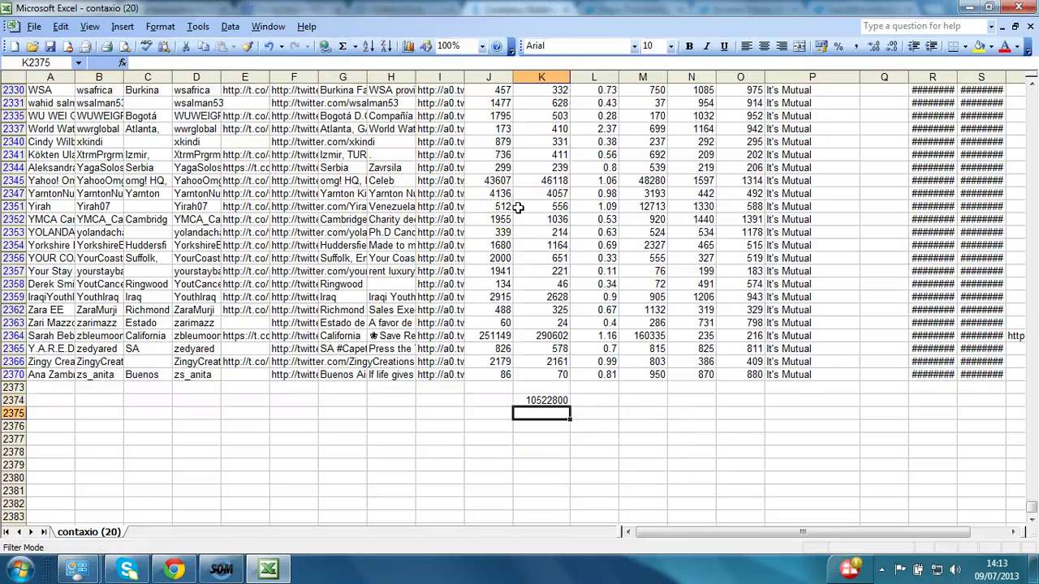
key("Up")
key("Up")
key("Up")
key("Up")
key("Up")
key("Up")
key("Up")
key("Up")
key("Up")
key("Up")
key("Up")
key("Up")
key("Up")
key("Up")
key("Up")
key("Up")
key("Up")
key("Up")
key("Up")
key("Up")
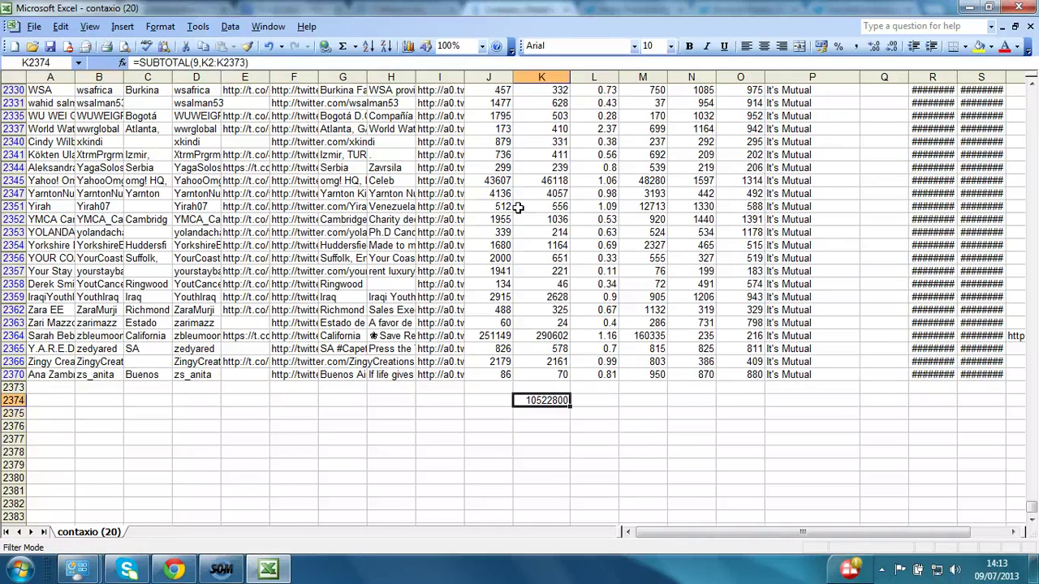
key("Up")
key("Up")
key("Up")
key("Up")
key("Up")
key("Up")
key("Up")
key("Up")
key("Up")
key("Up")
key("Up")
key("Up")
key("Up")
key("Up")
key("Up")
key("Up")
key("Up")
key("Up")
key("Up")
key("Up")
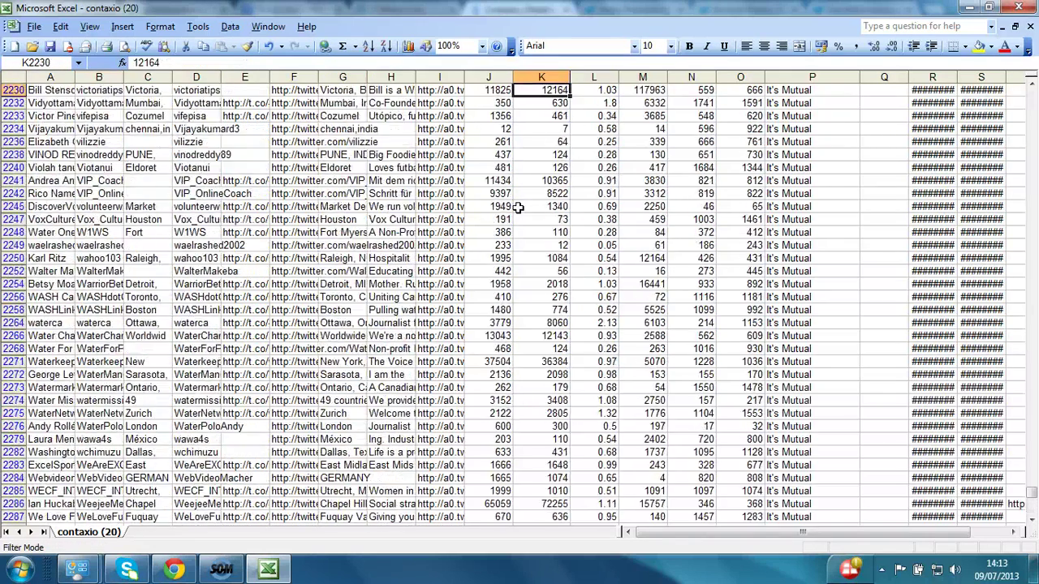
key("Up")
key("Up")
key("Up")
key("Up")
key("Up")
key("Up")
key("Up")
key("Up")
key("Up")
key("Up")
key("Up")
key("Up")
key("Up")
key("Up")
key("Up")
key("Up")
key("Up")
key("Up")
key("Up")
key("Up")
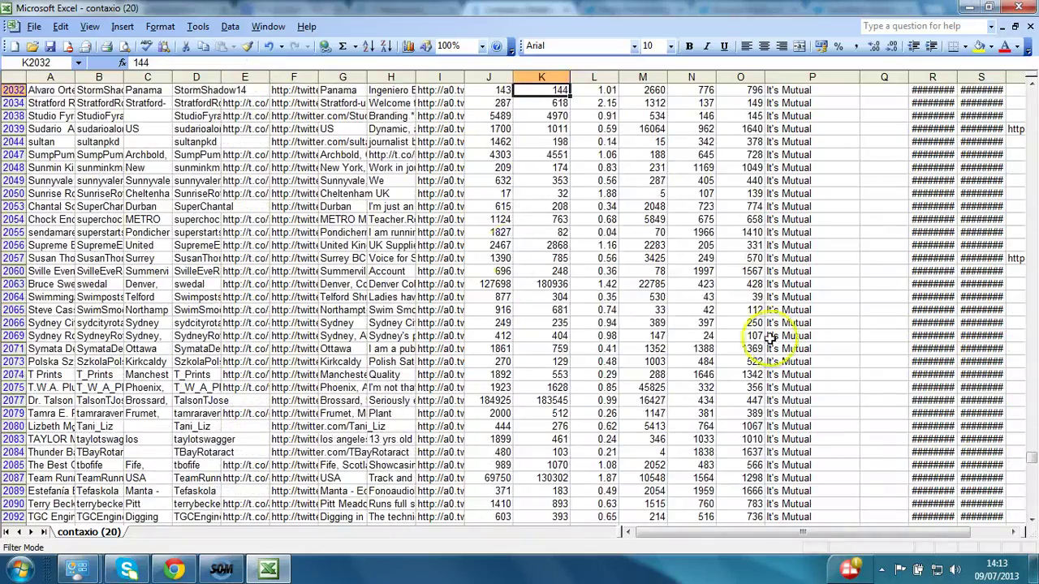
left_click_drag(1031, 455, 1012, 85)
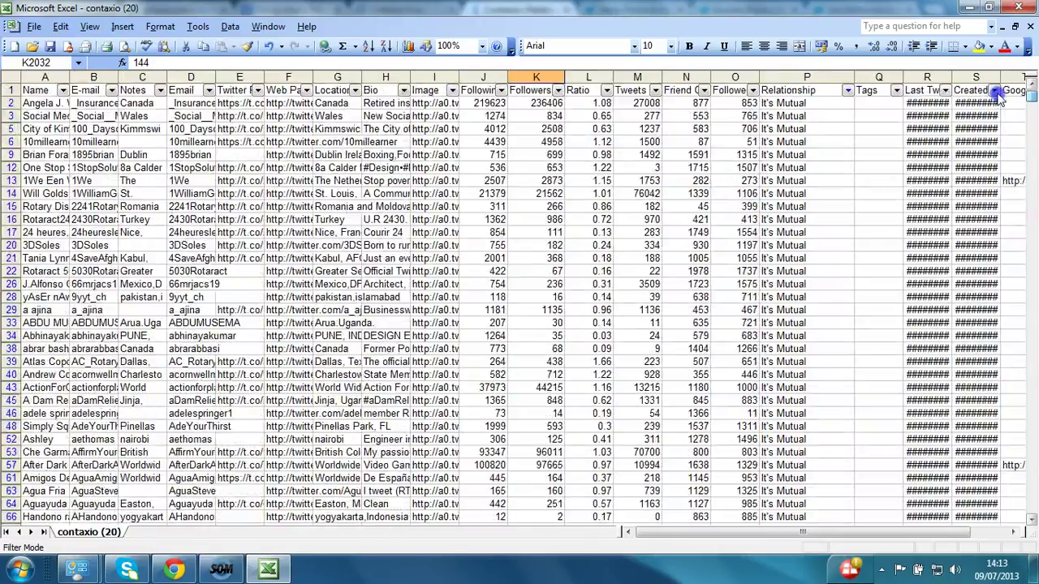
left_click(532, 90)
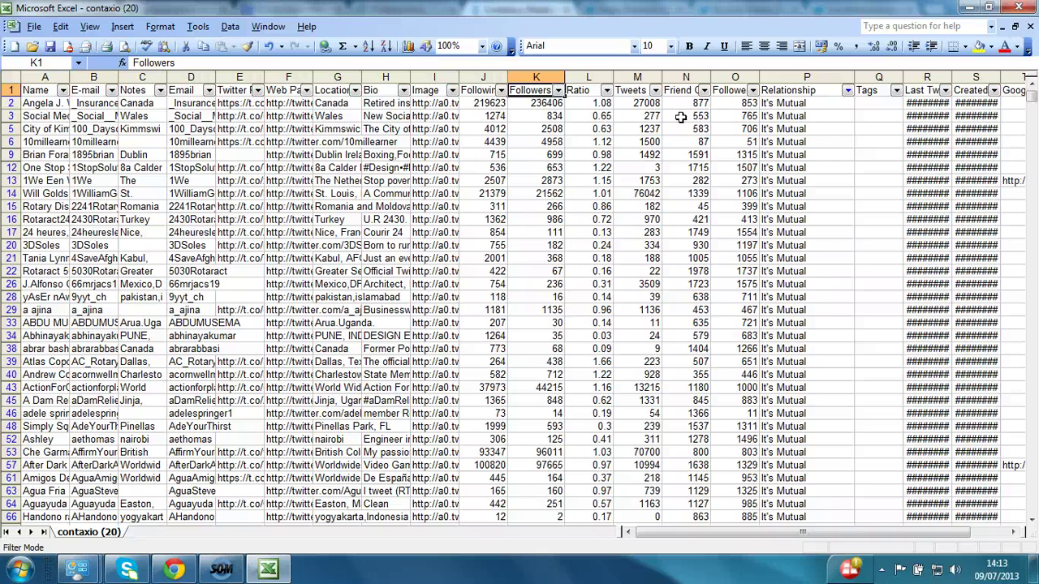
- Switch from Excel to the globalrun4water Twitter Followers page in Chrome
left_click(174, 570)
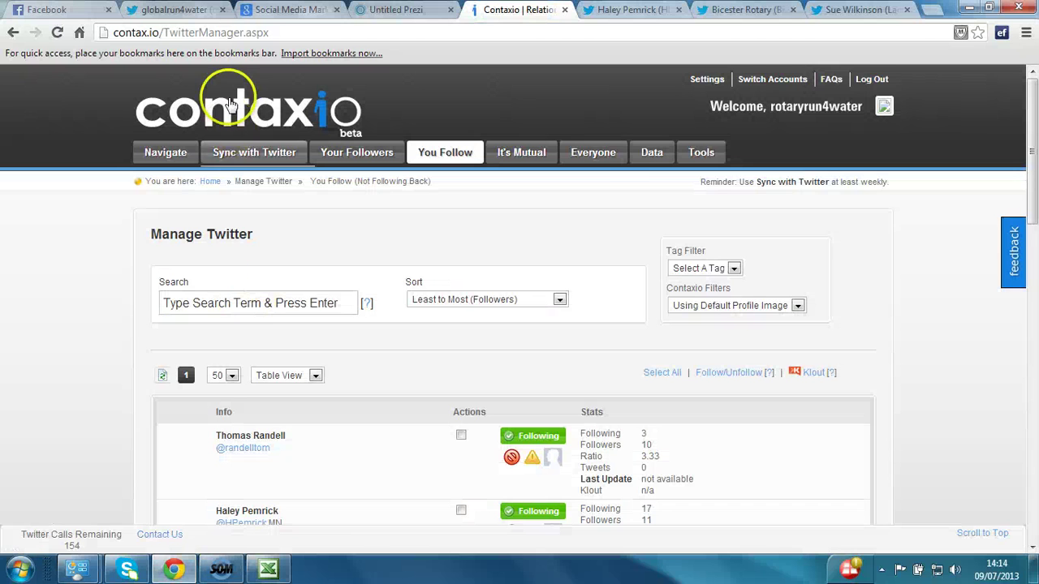
left_click(186, 9)
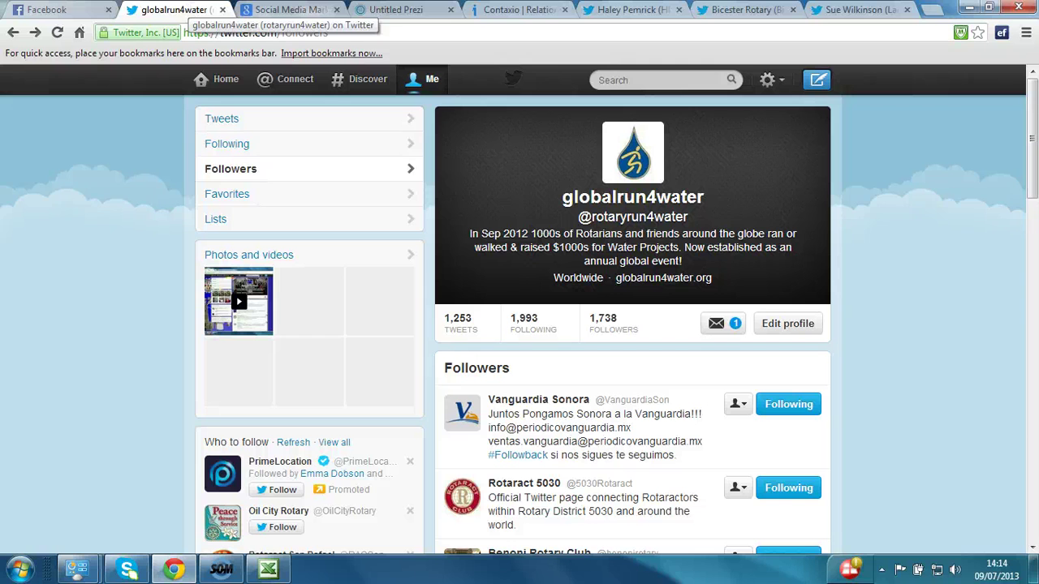
left_click(932, 9)
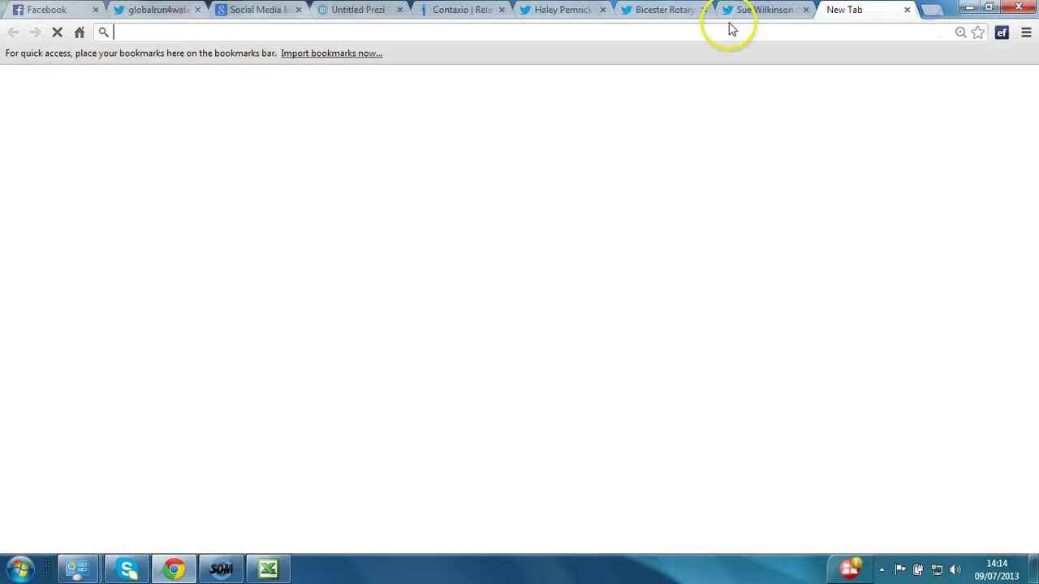
type("www.twitter")
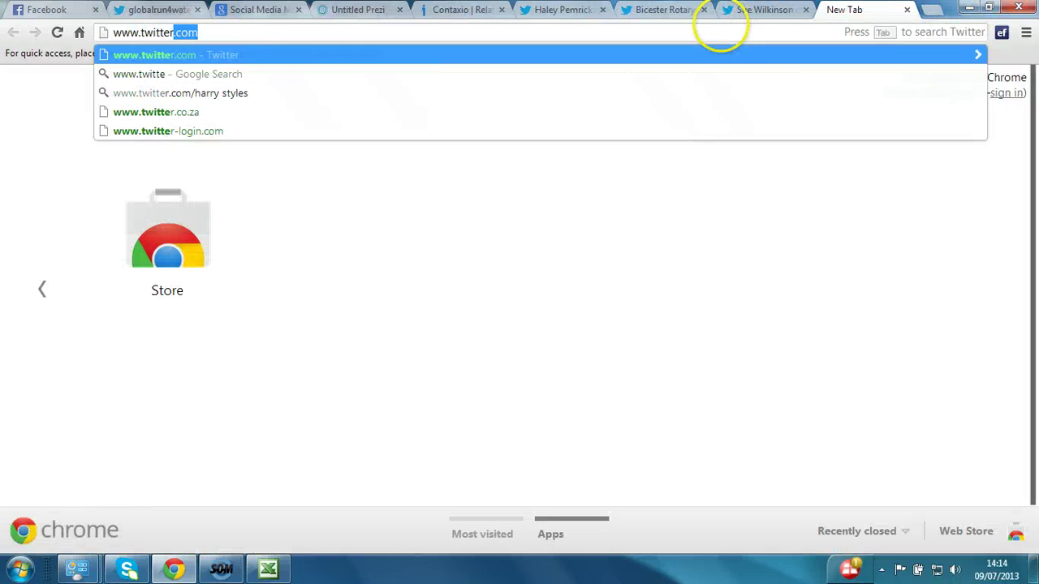
type("counter.com")
key("Return")
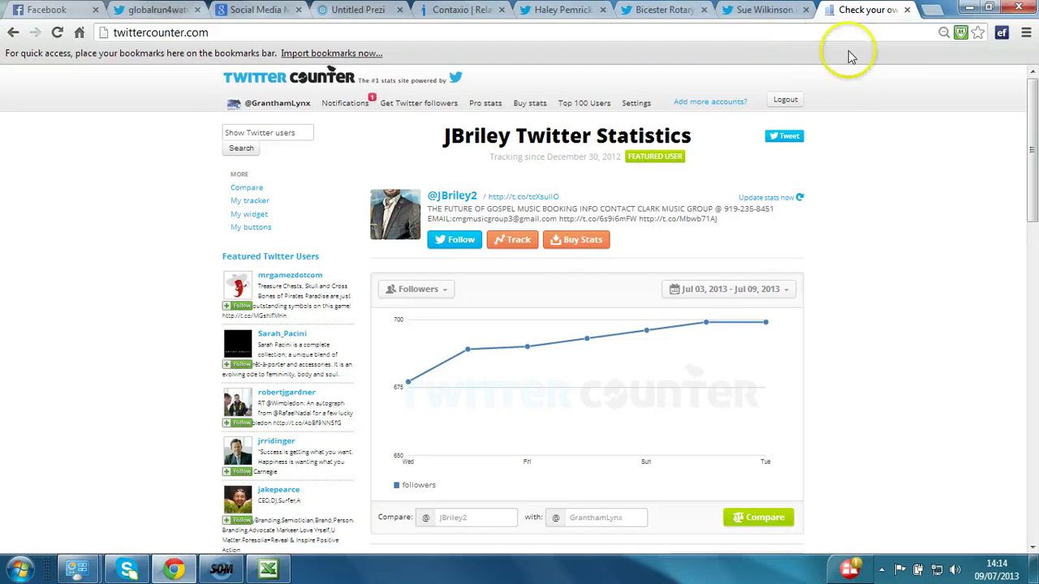
- Log out of the previous account and request stats for globalrun4water
left_click(788, 100)
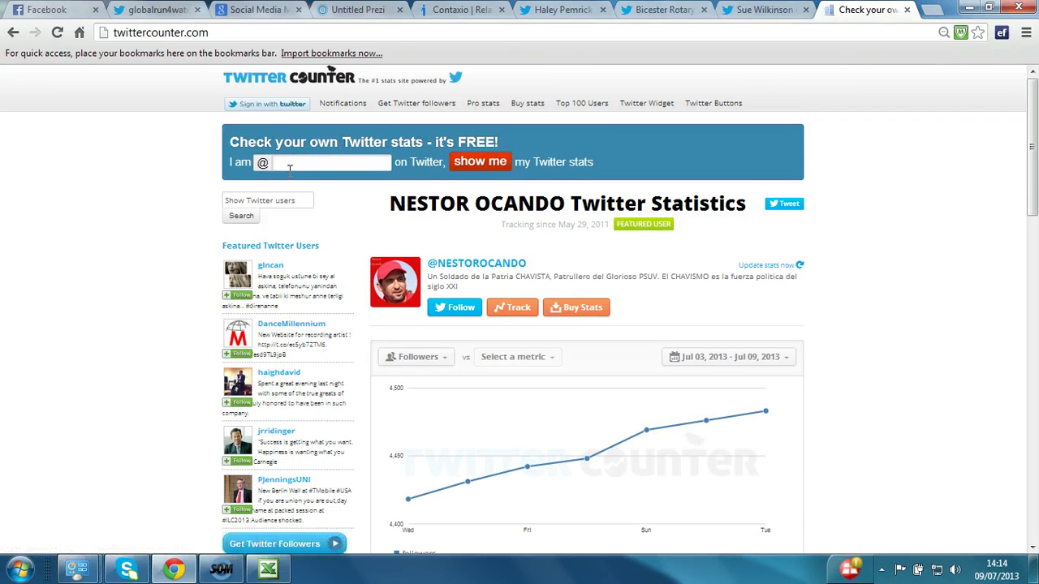
left_click(289, 163)
type("globalrun4water")
key("Return")
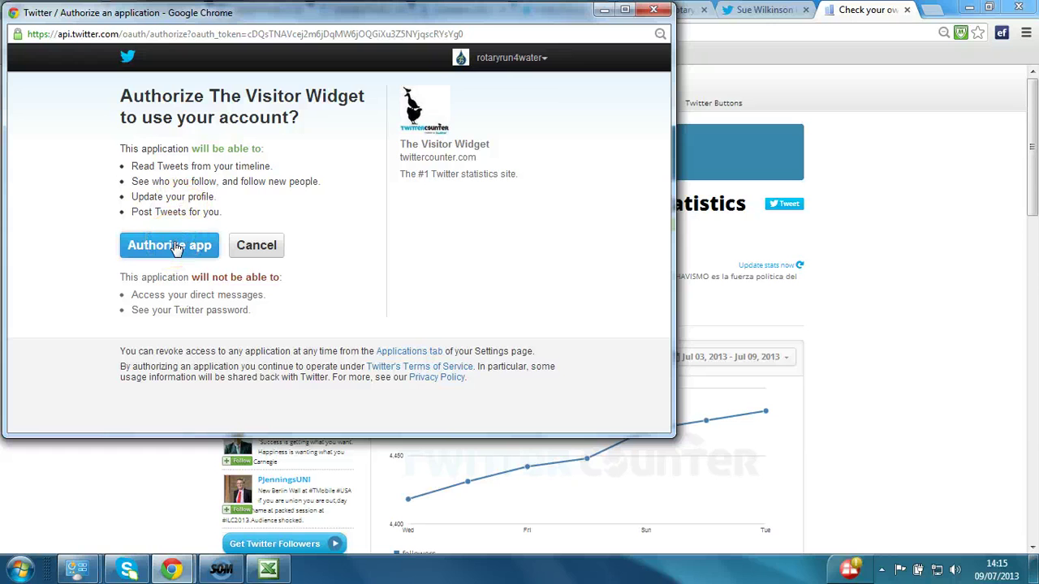
- Authorize Twitter Counter, uncheck 'Enable my notifications' and save with 'Save and go!'
left_click(176, 246)
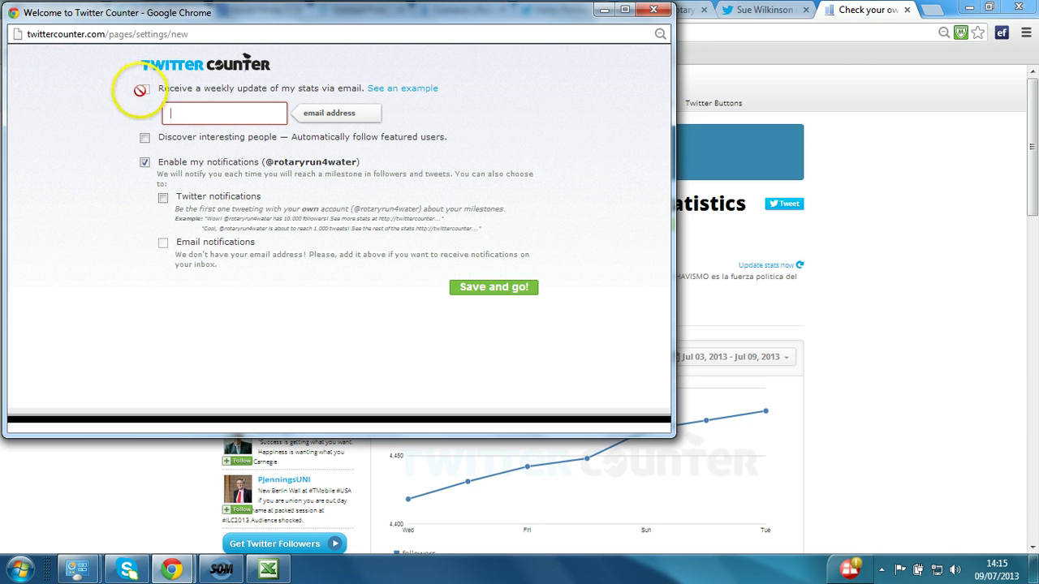
left_click(220, 109)
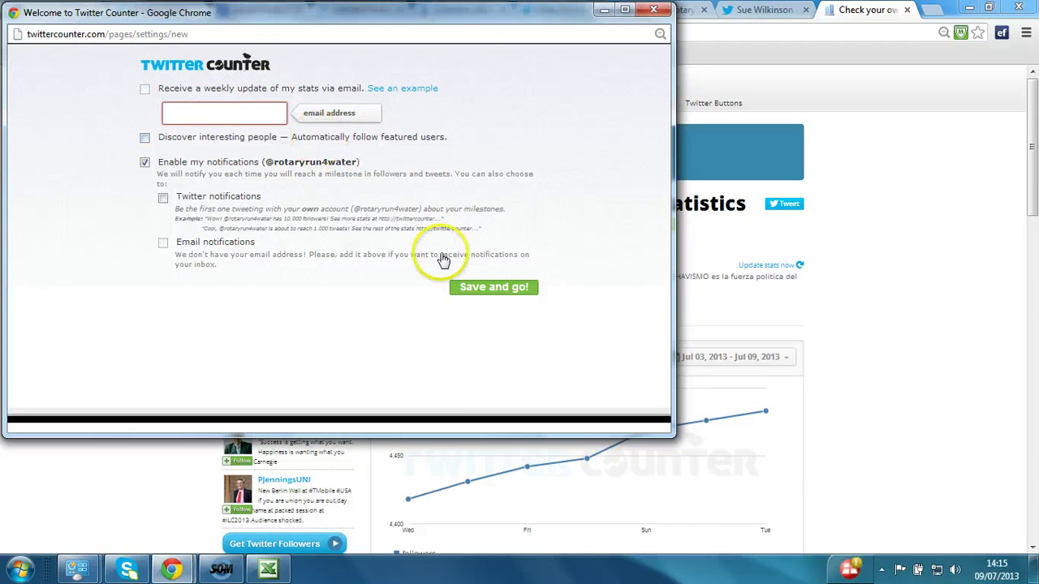
left_click(154, 162)
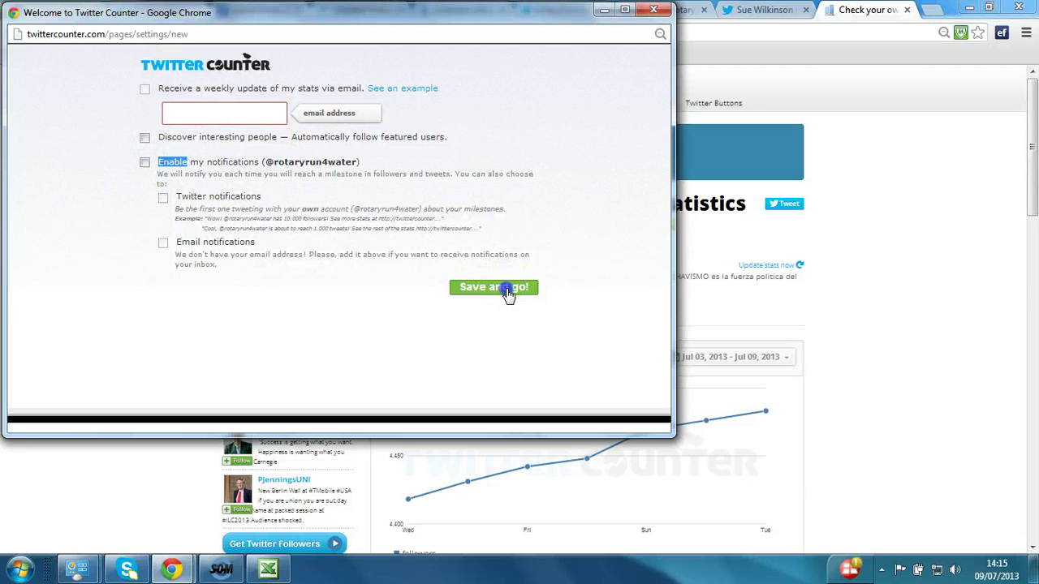
left_click(507, 293)
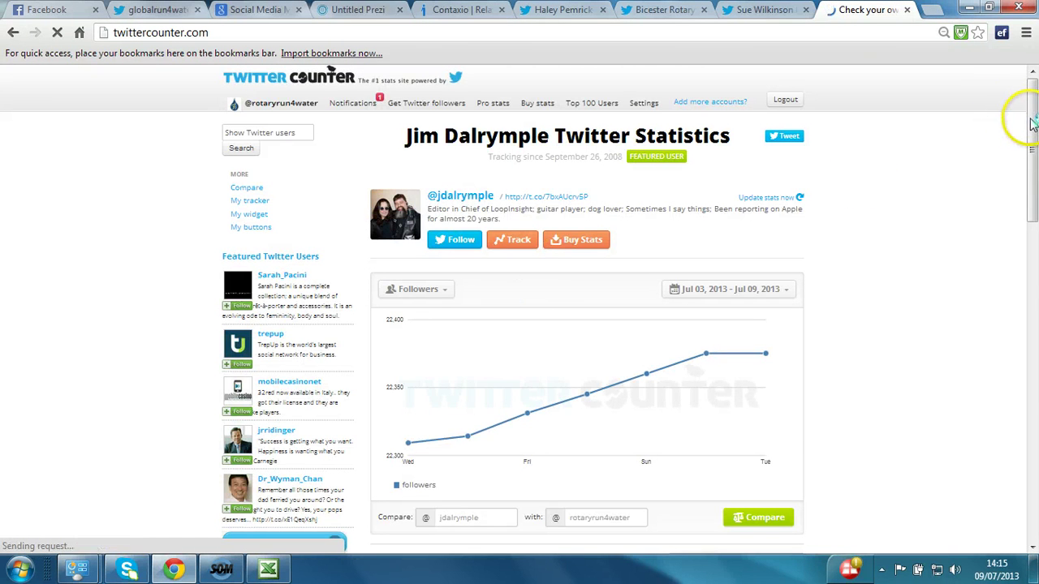
- Open and scroll through globalrun4water's statistics: 1,536 followers and 1,206 tweets
mouse_move(1028, 127)
left_mouse_down()
mouse_move(1029, 178)
mouse_move(1025, 121)
left_mouse_up()
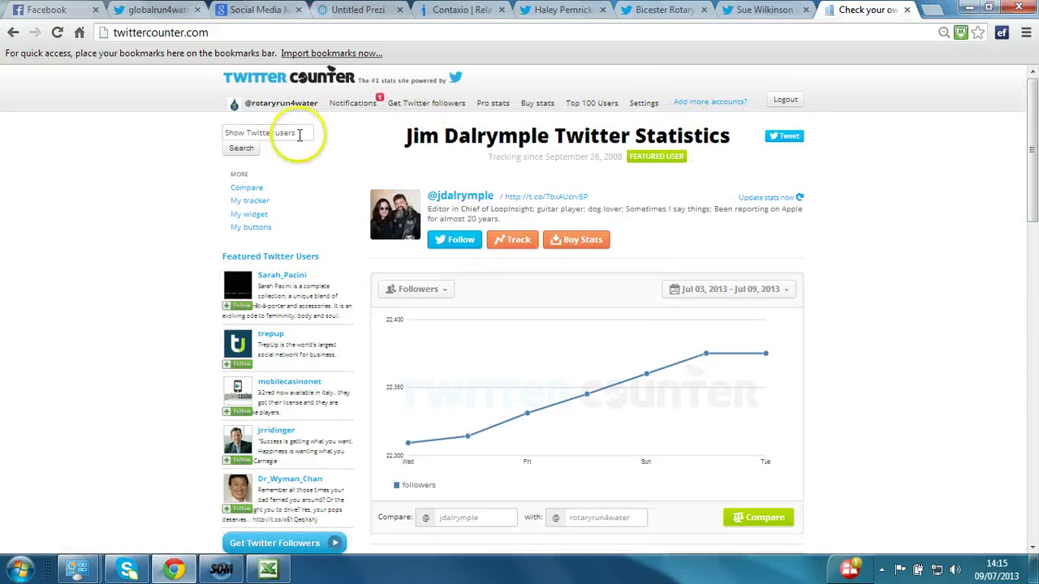
left_click(284, 109)
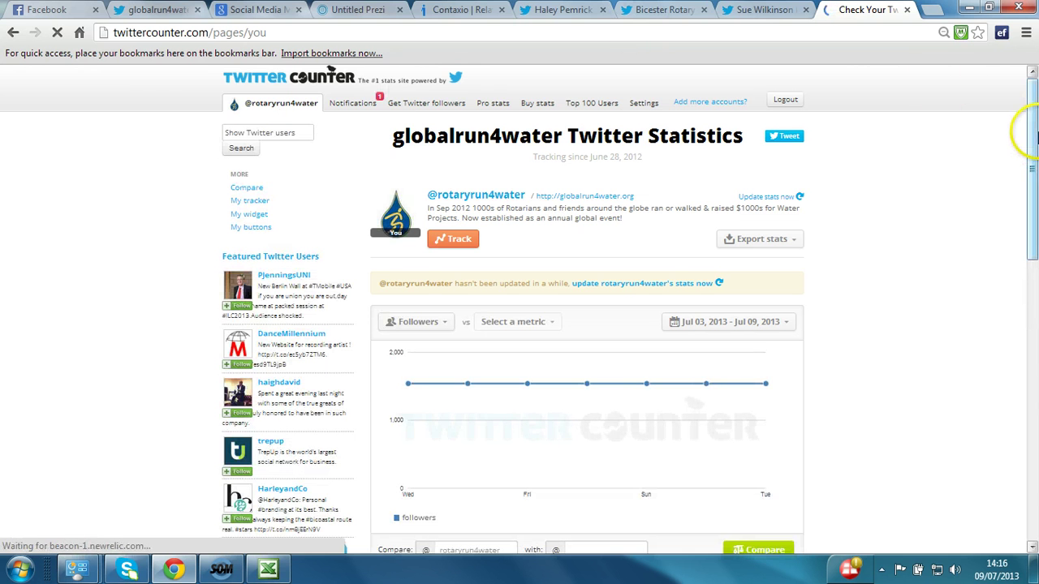
scroll(812, 235, "down", 2)
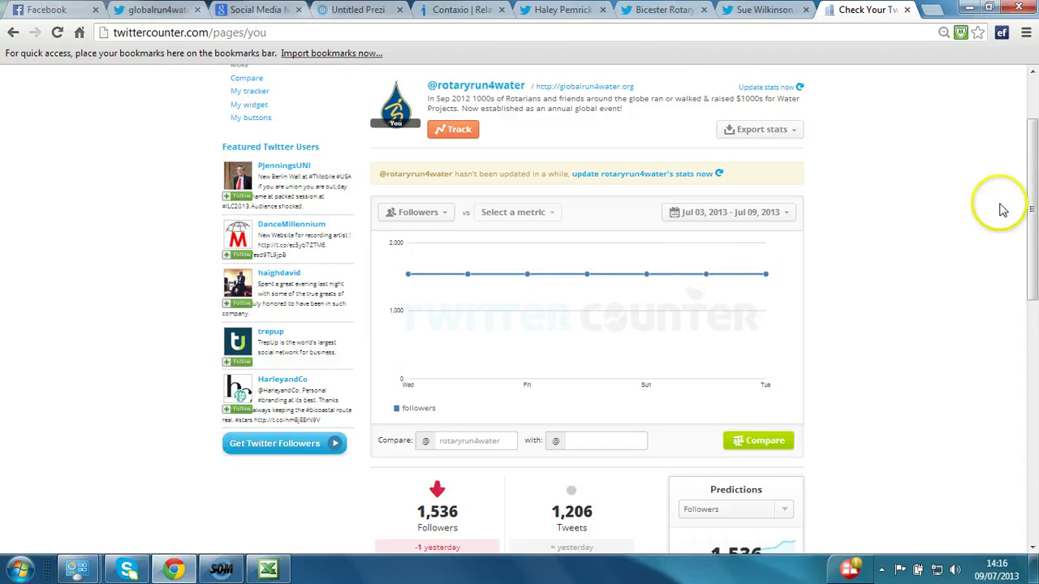
left_click_drag(1033, 205, 1033, 260)
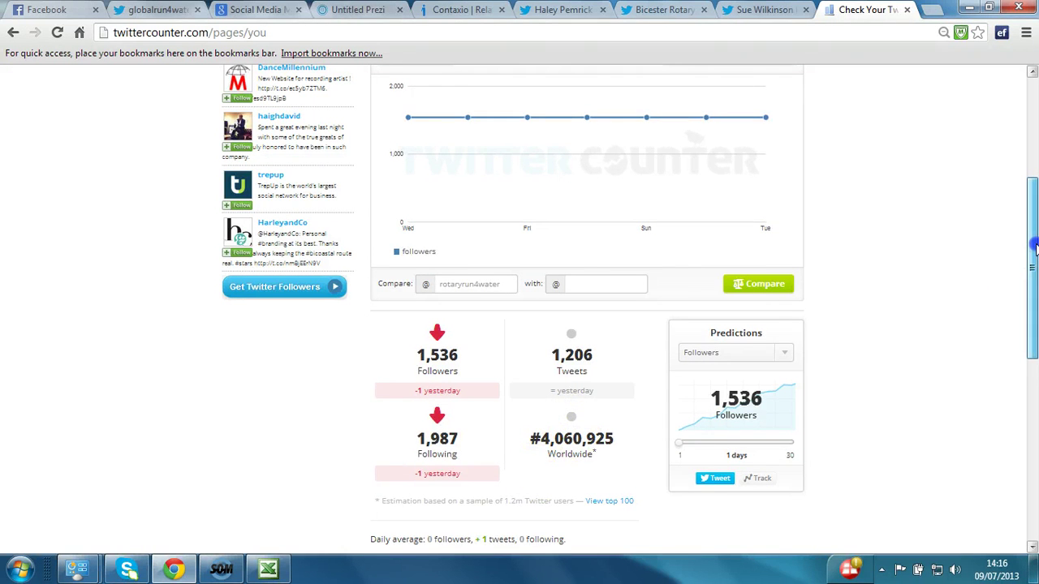
left_click_drag(1033, 243, 1022, 132)
left_click(288, 132)
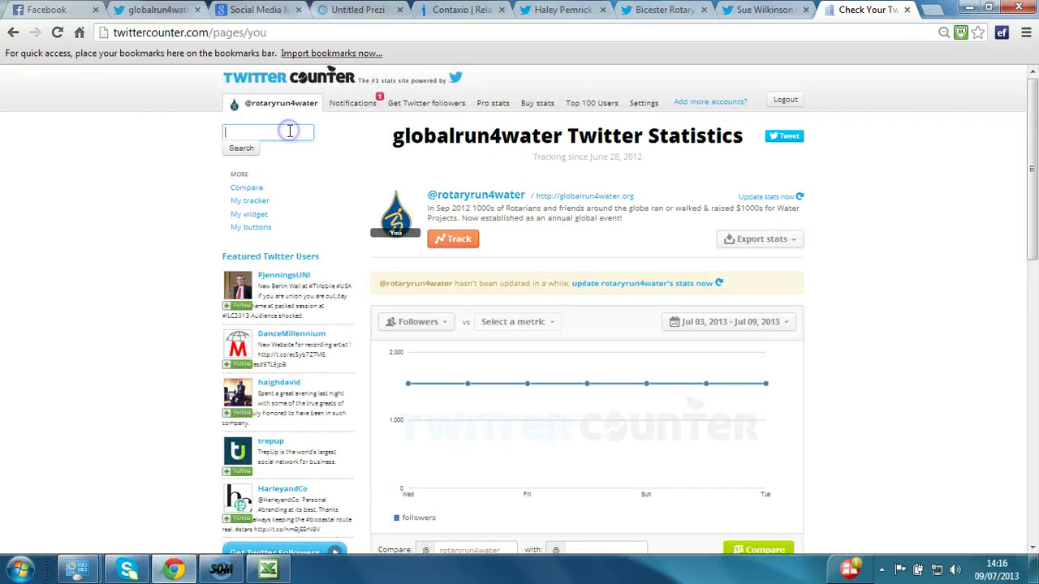
- Look up the social media consultant's Twitter statistics by their username
type("prwilsonm")
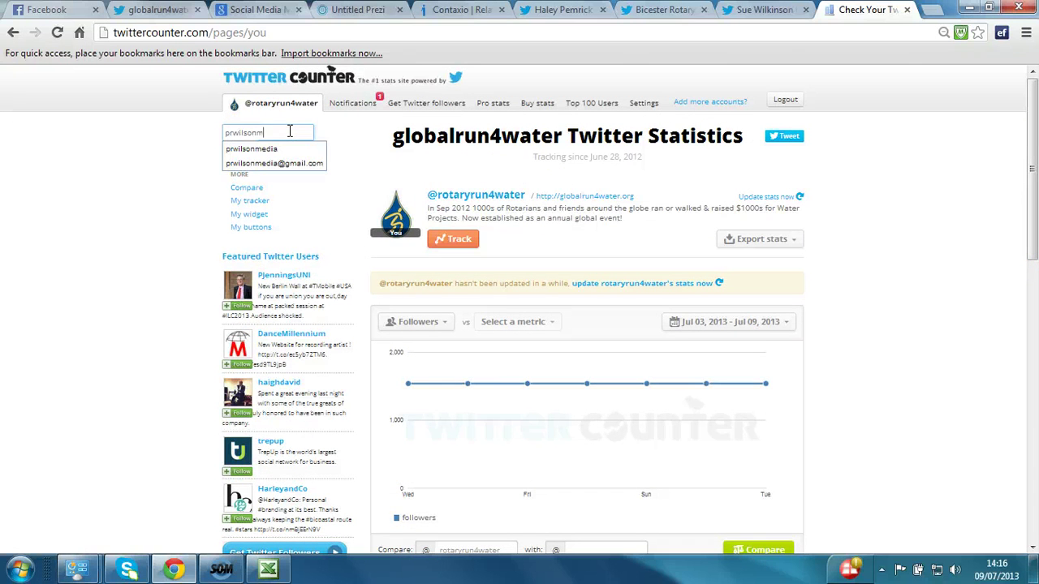
type("eida")
key("BackSpace")
key("BackSpace")
key("BackSpace")
key("BackSpace")
type("edia")
key("Return")
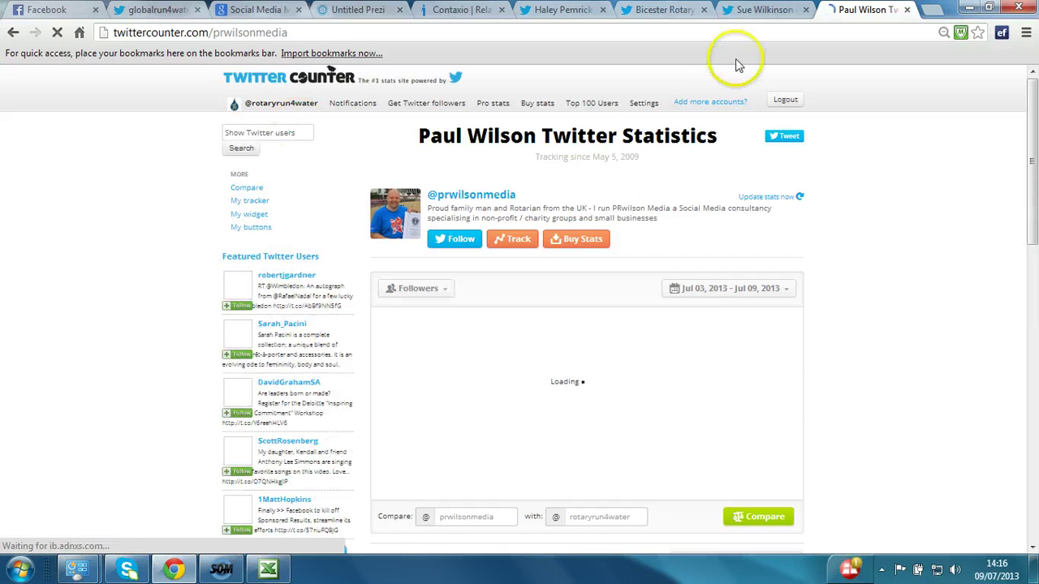
mouse_move(1035, 195)
left_mouse_down()
mouse_move(1035, 170)
mouse_move(1034, 210)
left_mouse_up()
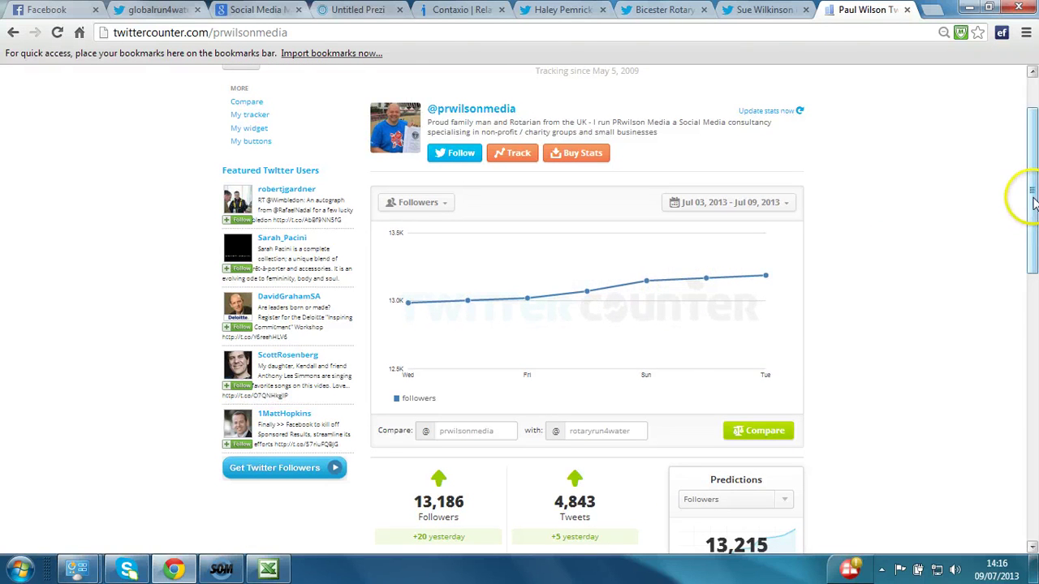
left_click_drag(1033, 198, 1035, 300)
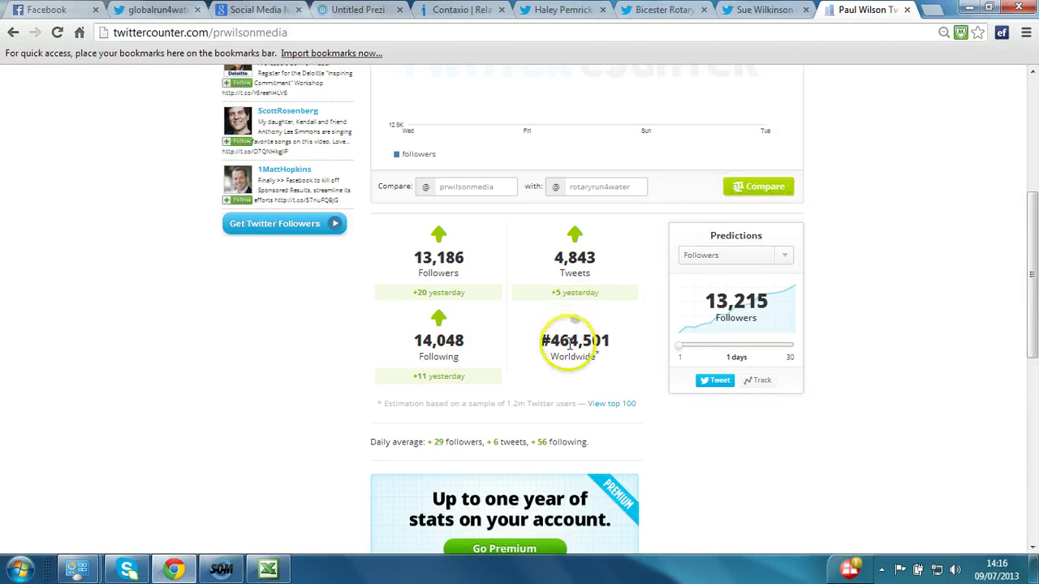
- Chart the consultant's followers against the charity account's for Jul 03 – Jul 09, 2013
left_click(758, 187)
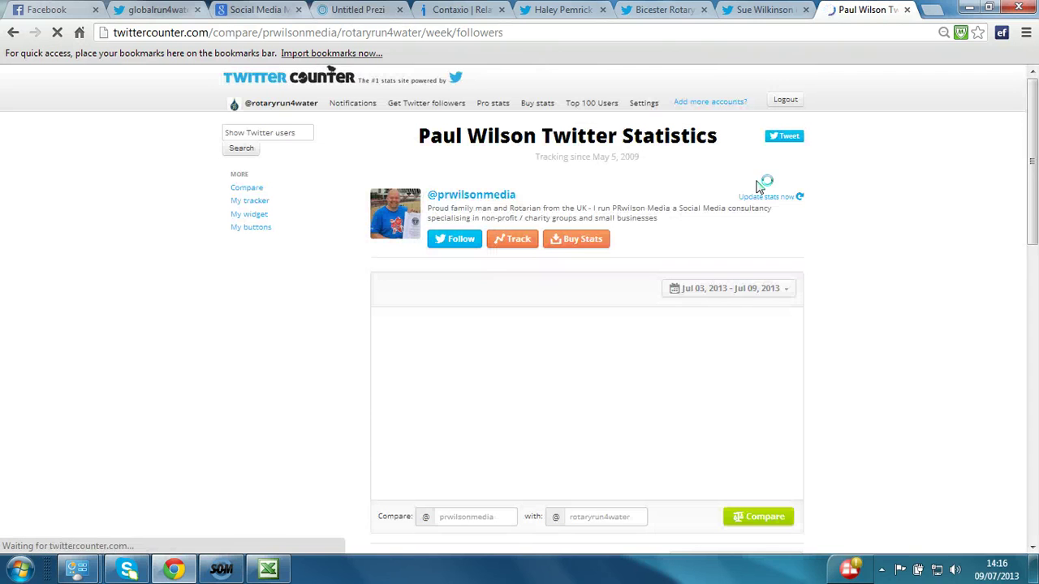
left_click(765, 183)
left_click(1031, 155)
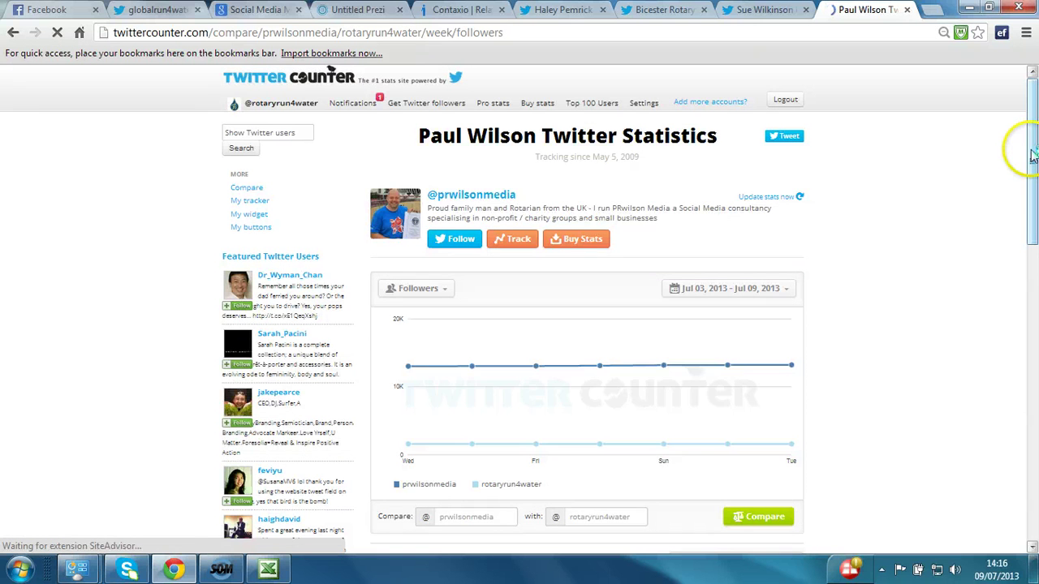
left_click_drag(1032, 163, 1033, 224)
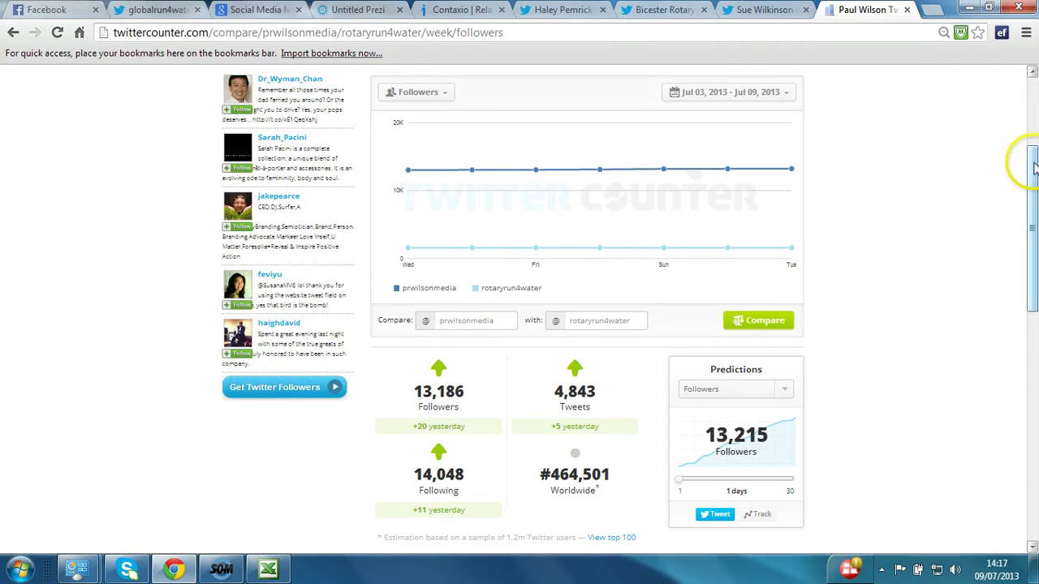
left_click_drag(1034, 168, 1033, 91)
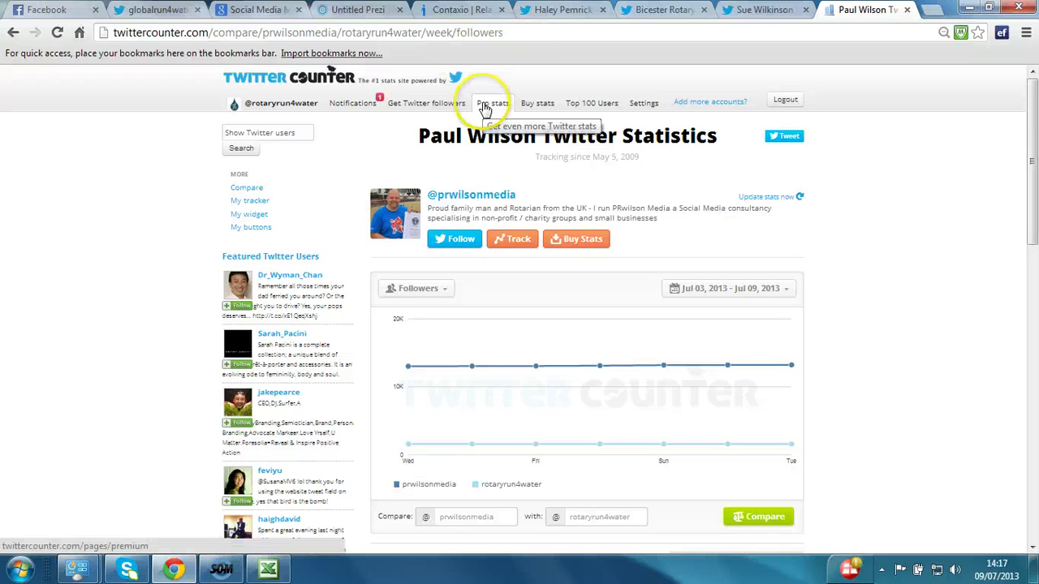
- Open the TweetReach site in a new browser tab
left_click(932, 11)
type("www.")
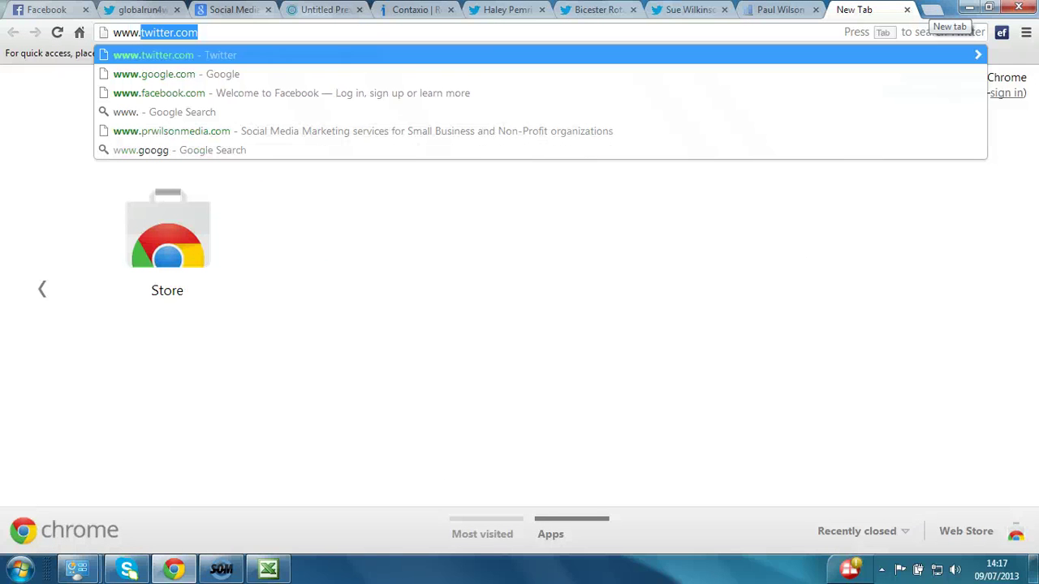
type("tweetreach")
key("Return")
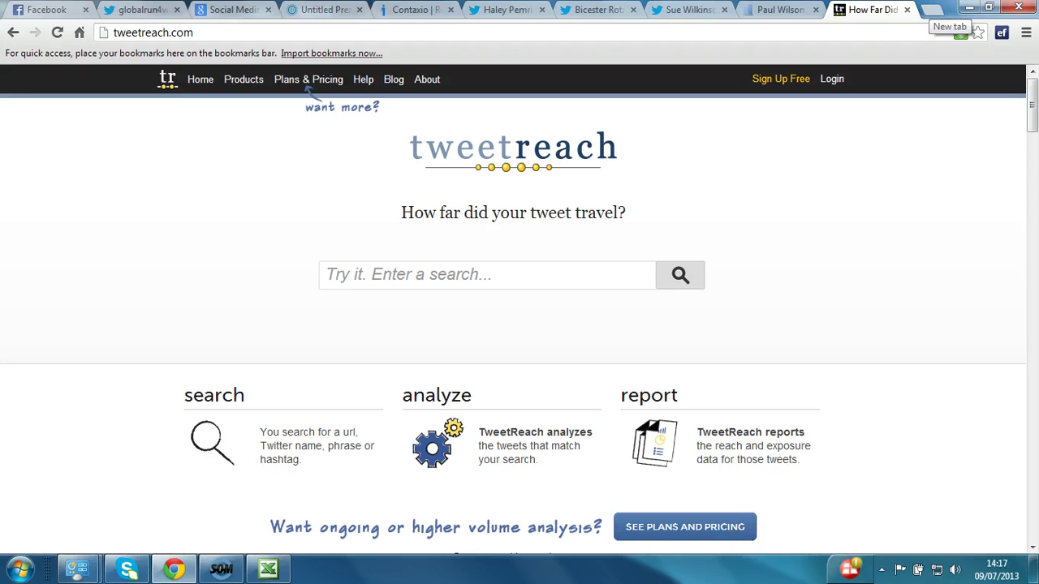
left_click_drag(1031, 86, 1031, 77)
- Search the consultant's username and authorize TweetReach via Sign in with Twitter
left_click(457, 274)
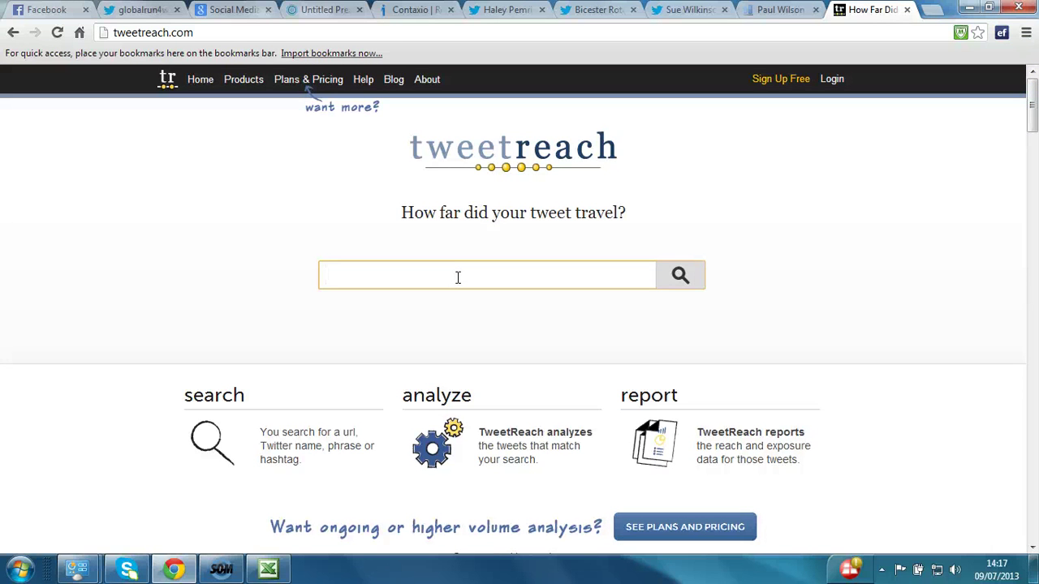
type("prwilsonmedia")
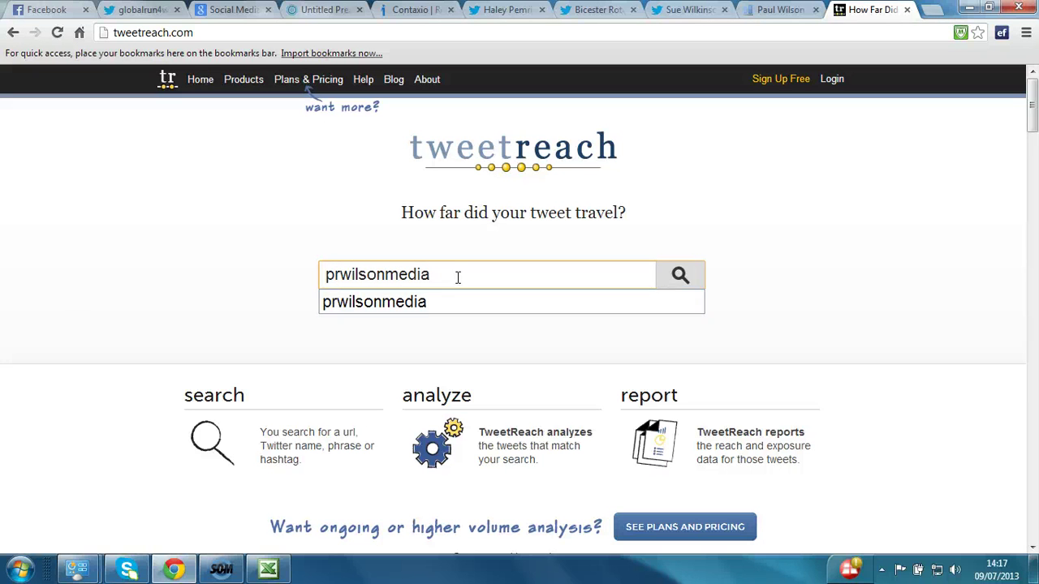
key("Return")
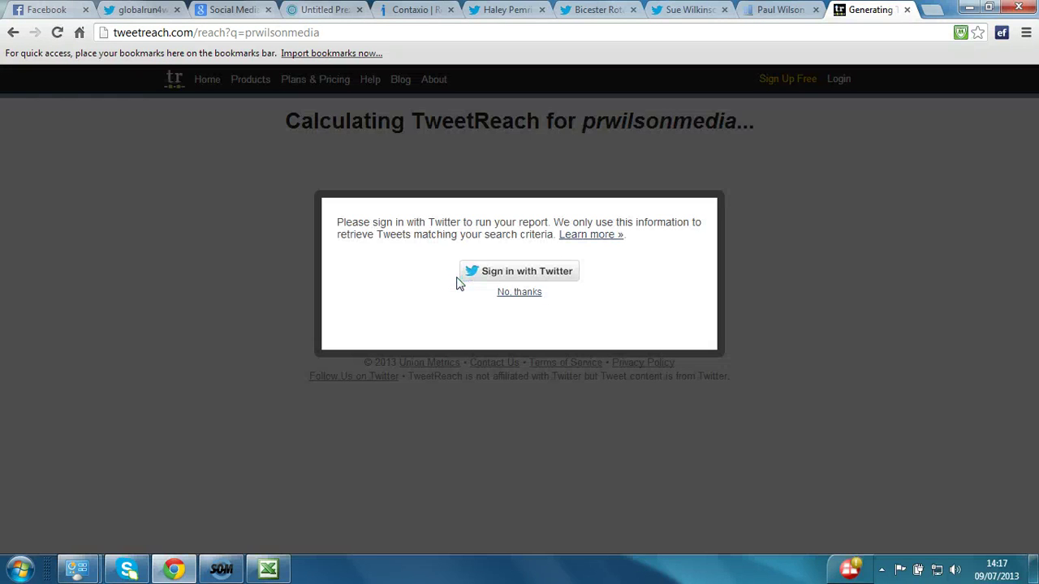
left_click(488, 274)
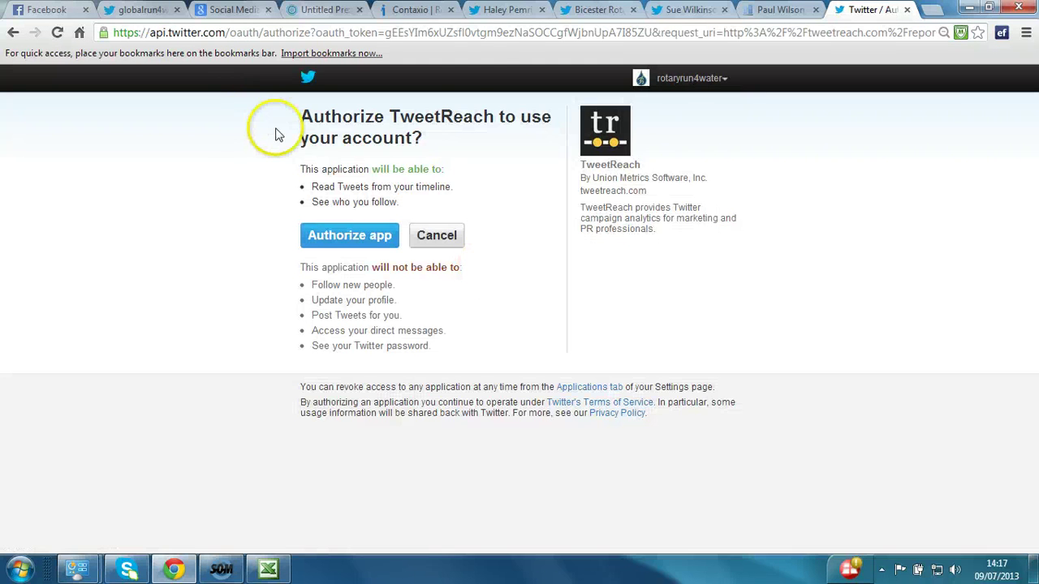
left_click(349, 236)
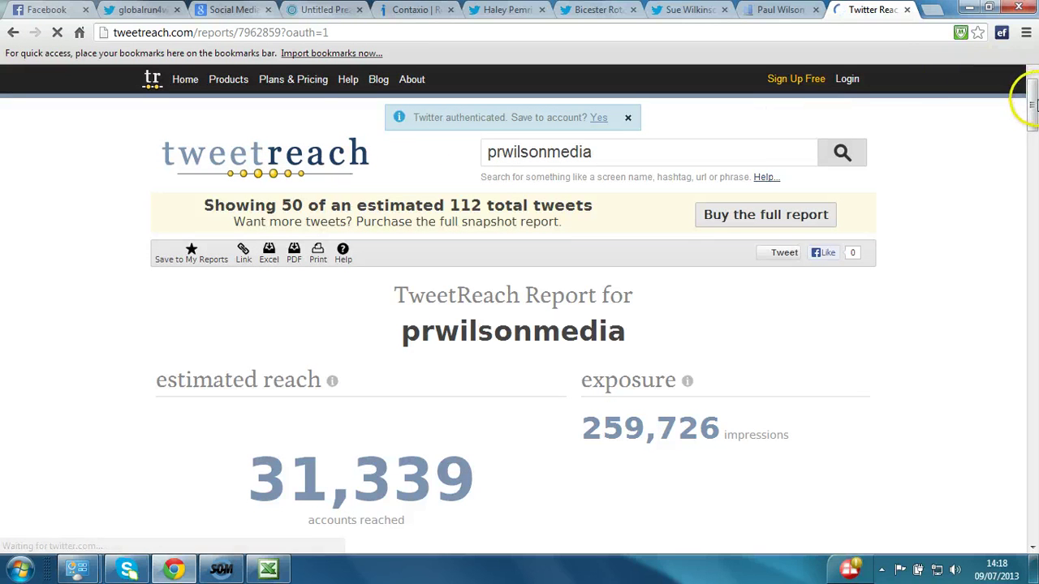
left_click_drag(1032, 104, 1033, 161)
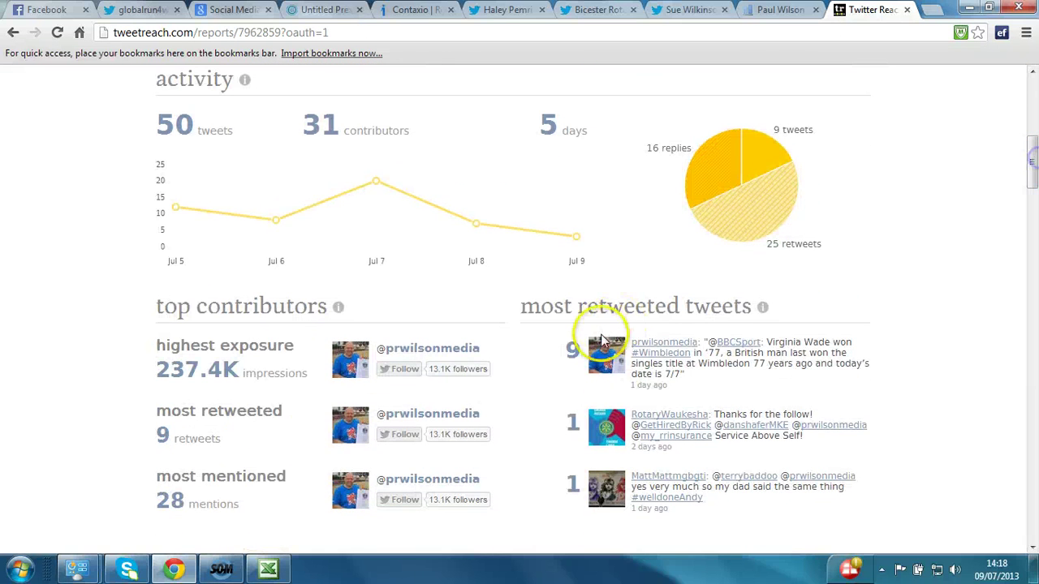
mouse_move(1033, 167)
left_mouse_down()
mouse_move(1030, 142)
mouse_move(1030, 186)
left_mouse_up()
left_click_drag(1031, 191, 1031, 193)
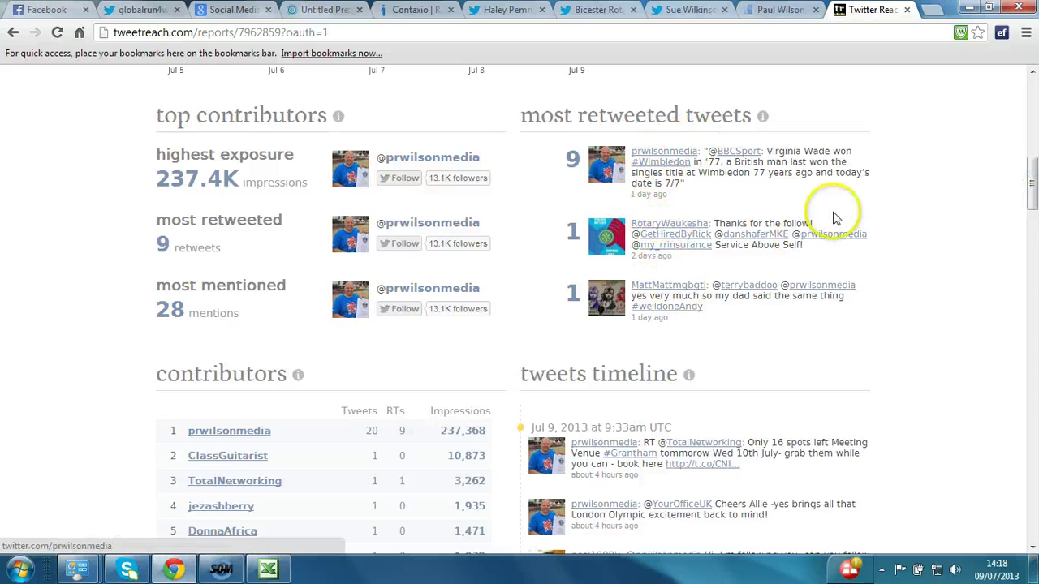
left_click_drag(1031, 169, 1030, 196)
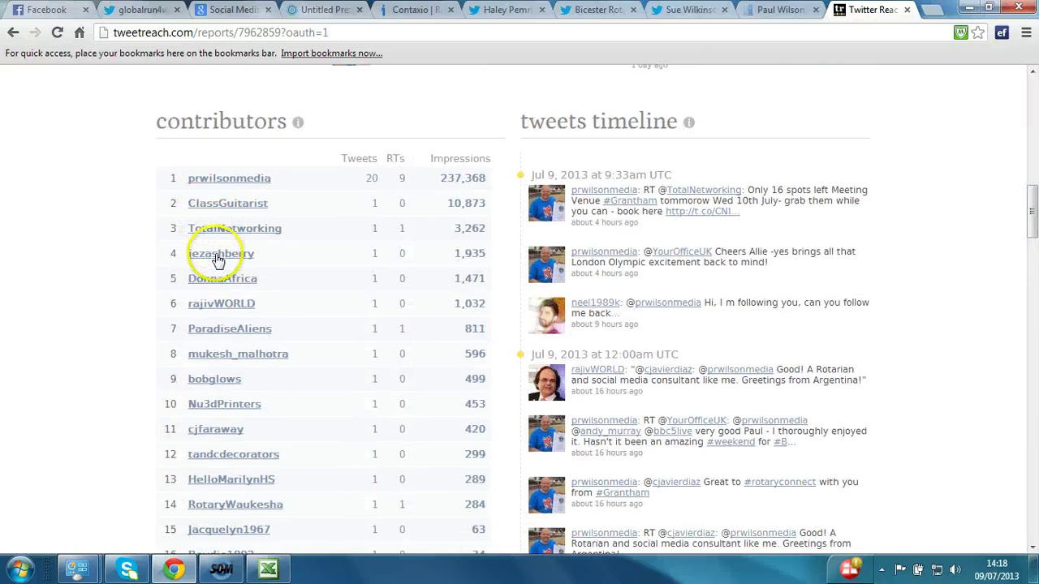
left_click_drag(1034, 214, 1022, 83)
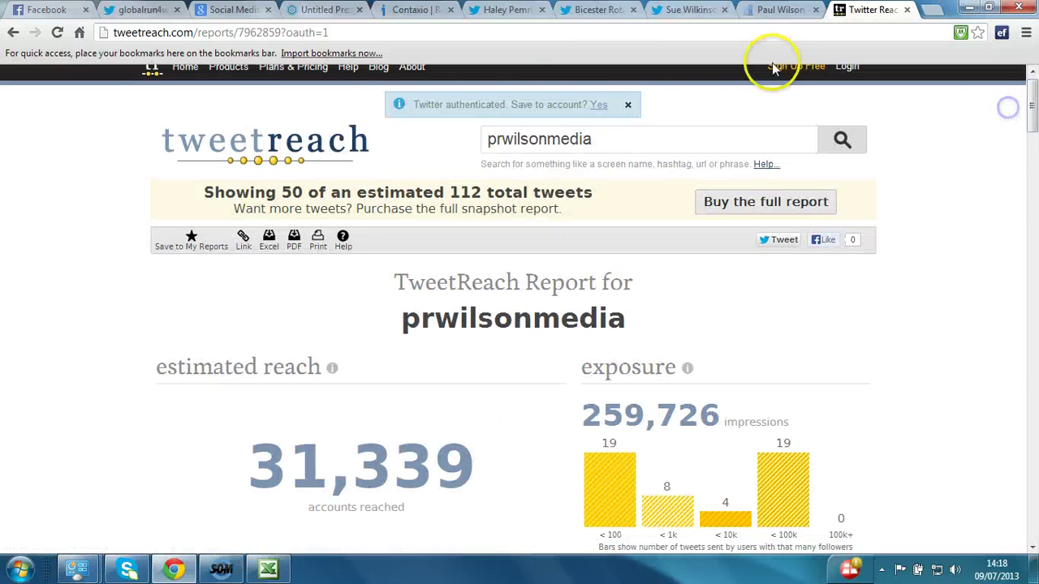
- Run a TweetReach reach report for #wimbledon
left_click_drag(594, 138, 489, 139)
type("#")
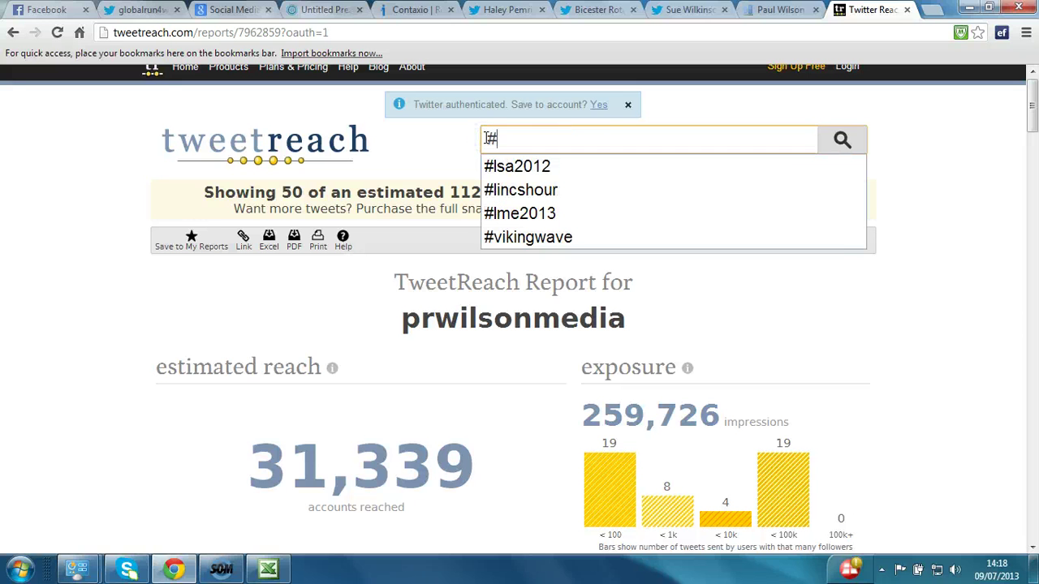
type("wimble")
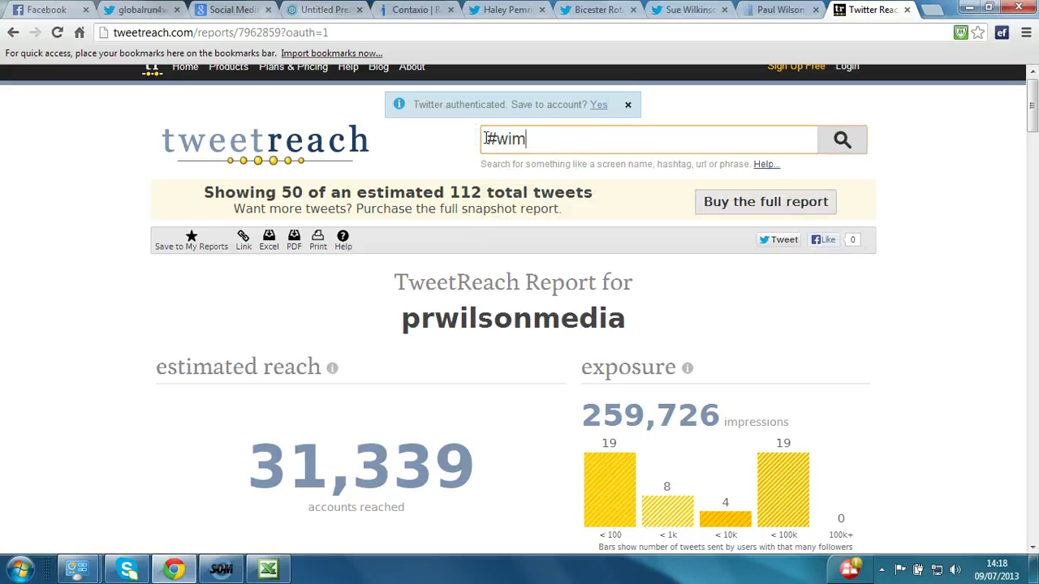
type("don")
key("Return")
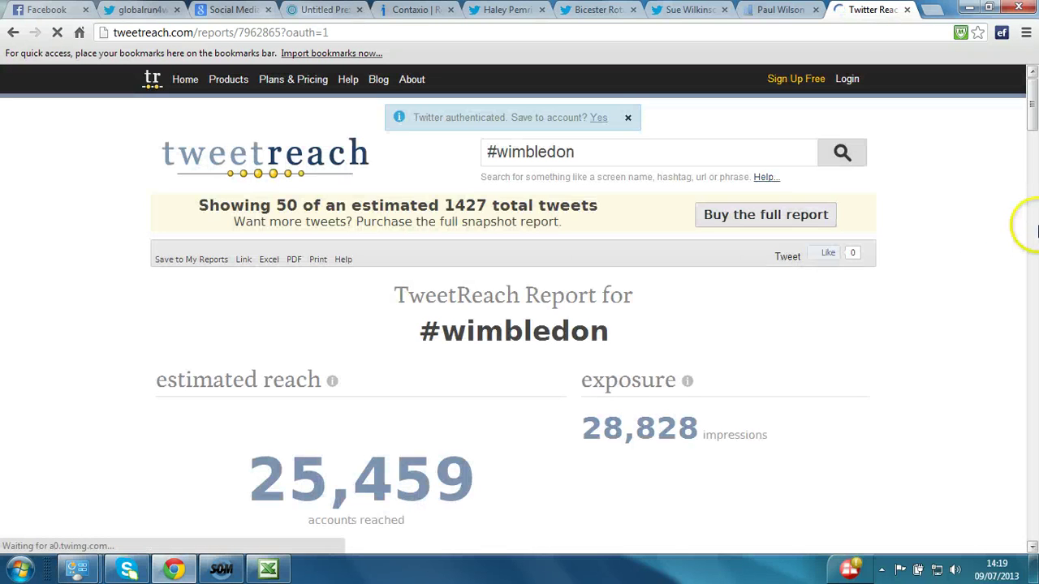
left_click_drag(1025, 114, 1030, 94)
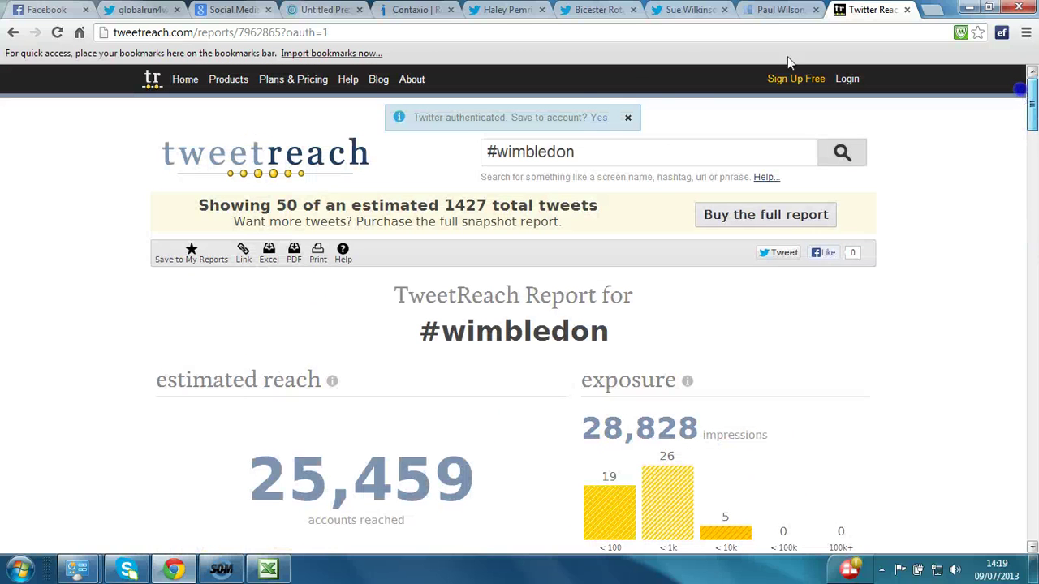
- Run a reach report for rotaryrun4water: 5,637 accounts reached, 6,002 impressions
left_click(578, 153)
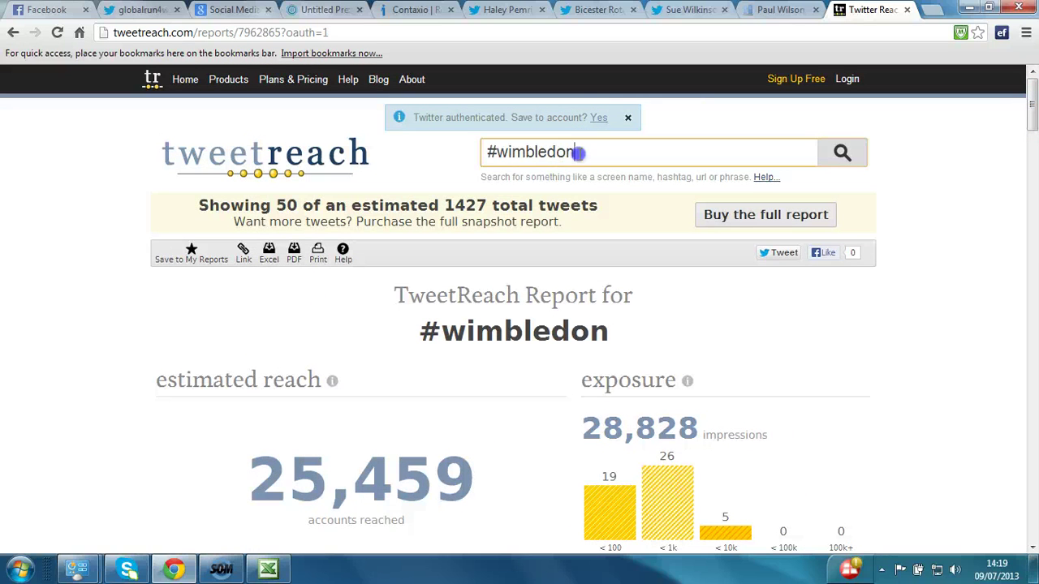
left_click_drag(578, 153, 473, 154)
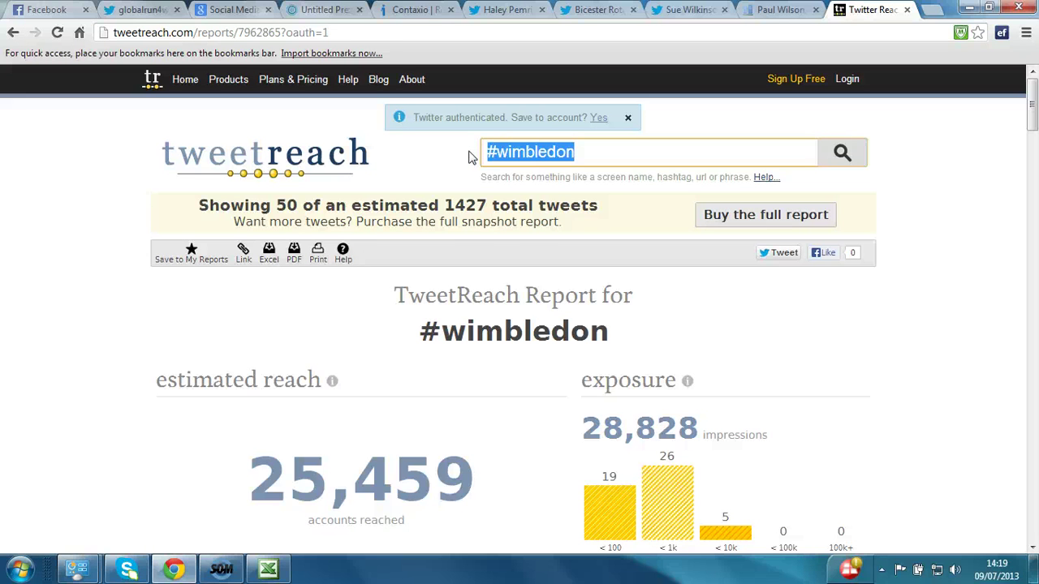
type("rotaryru")
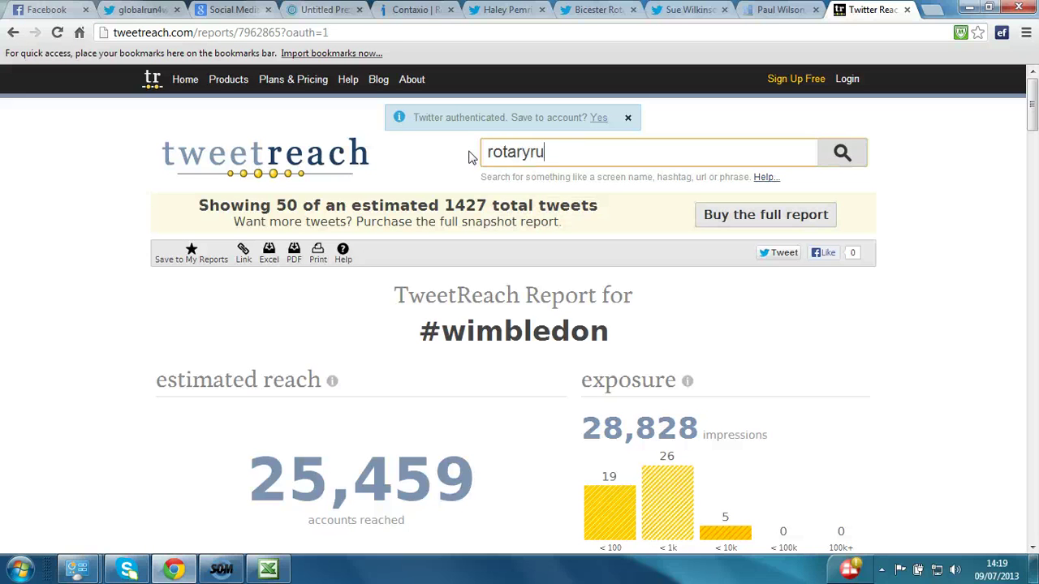
type("n4water")
key("Return")
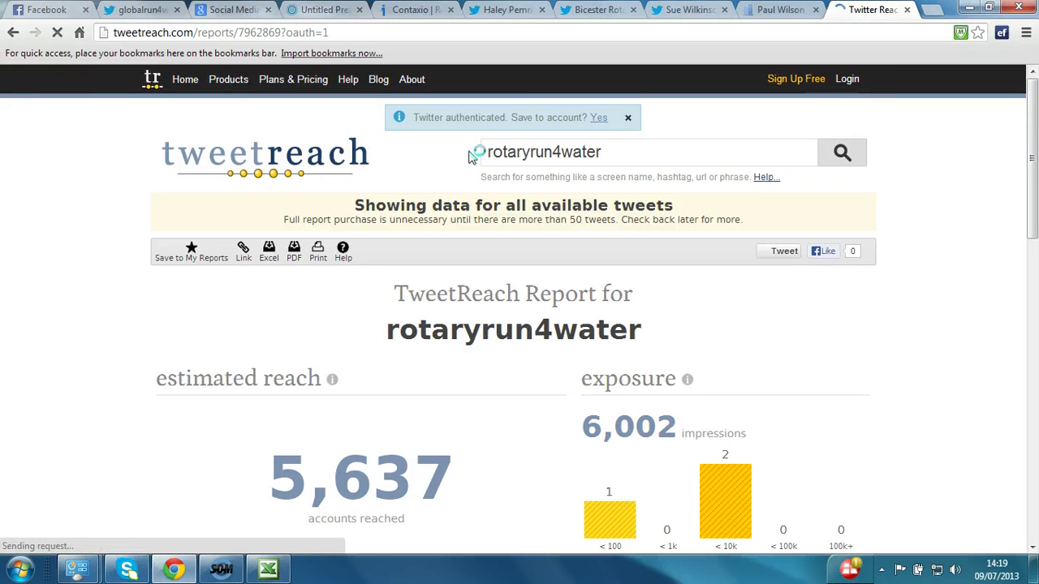
mouse_move(1034, 118)
left_mouse_down()
mouse_move(1033, 426)
mouse_move(1024, 99)
left_mouse_up()
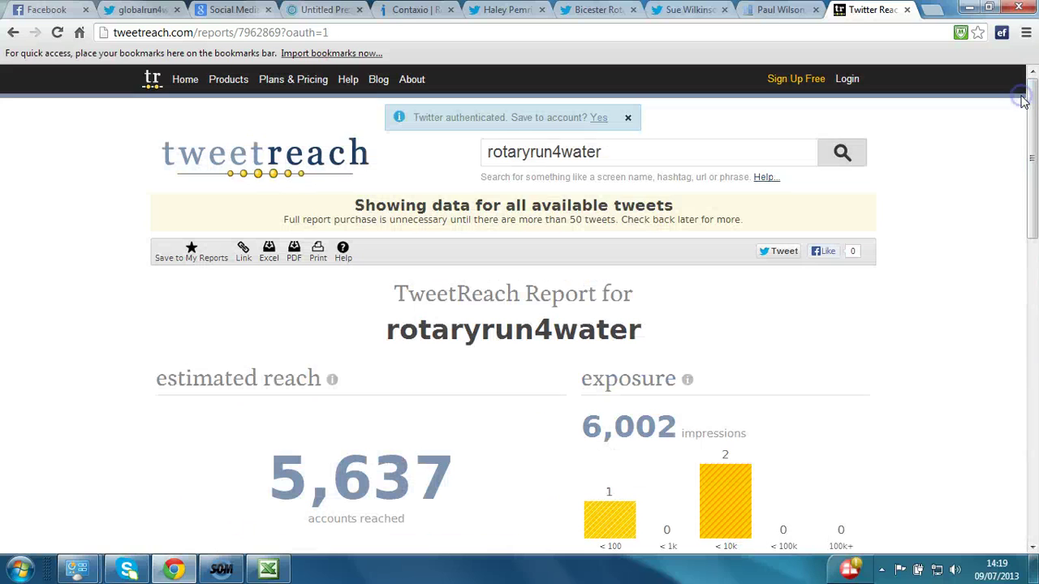
- Check the globalrun4water Twitter followers, then switch to the Facebook Welcome page
left_click(145, 9)
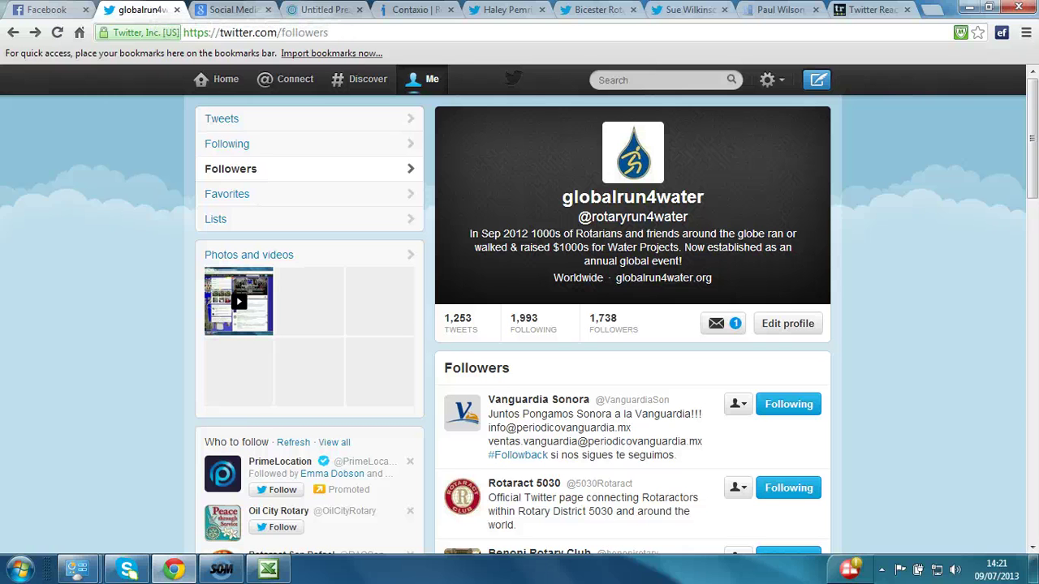
left_click(39, 12)
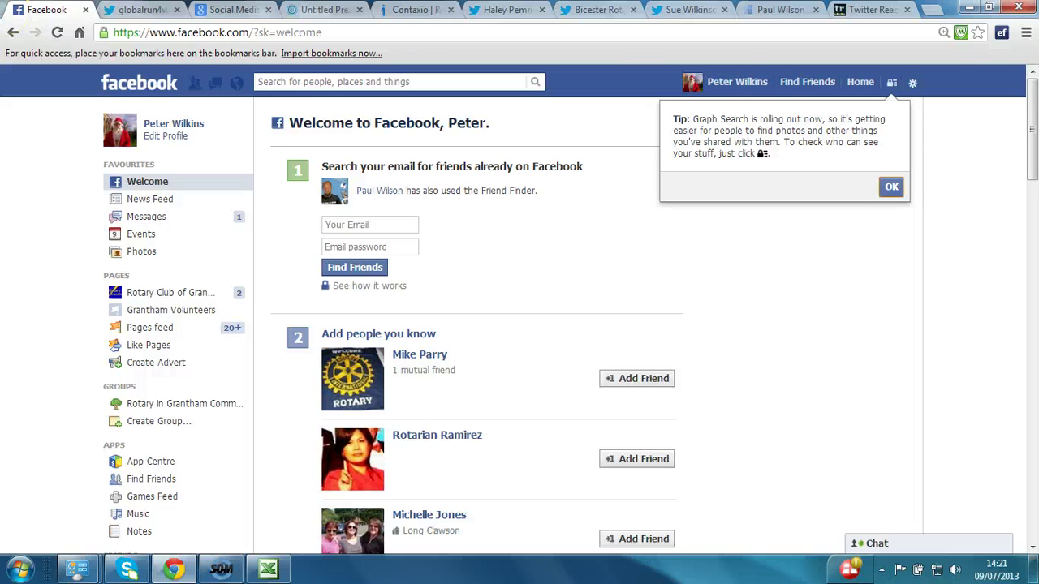
- Go to the Grantham Volunteers page's Admin Panel and show its Build Audience options
left_click(138, 318)
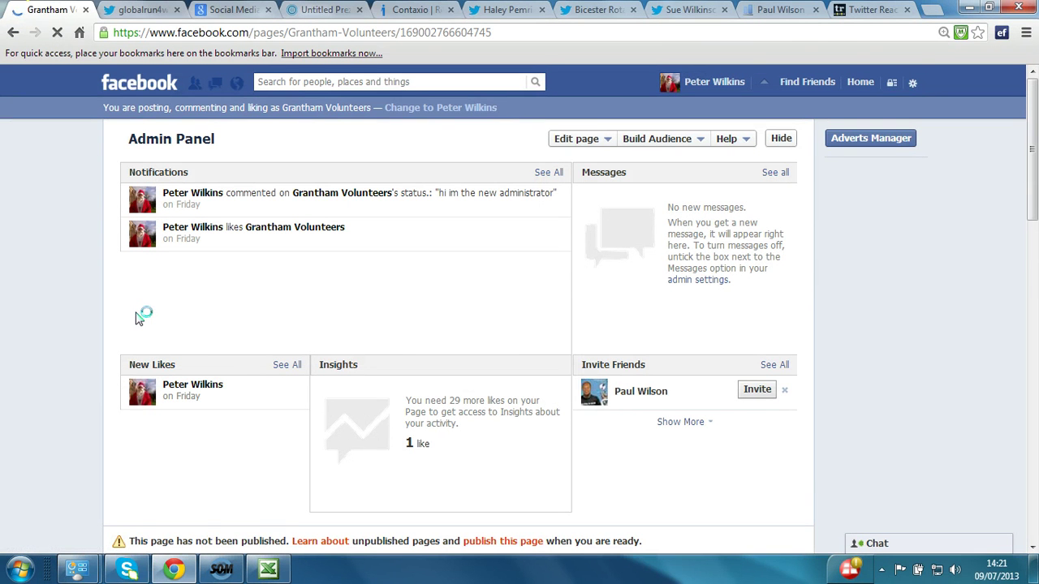
scroll(138, 317, "down", 5)
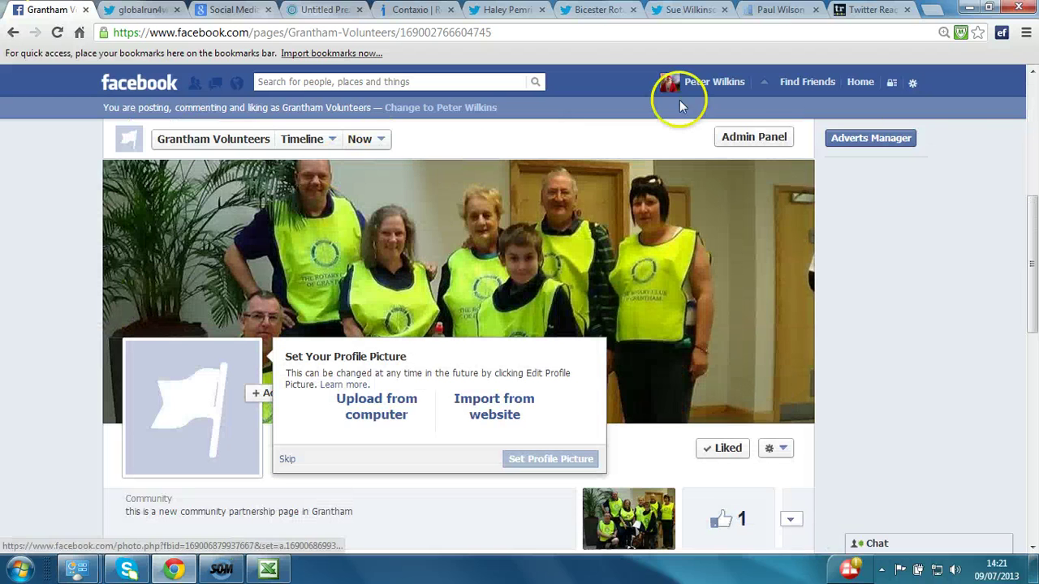
left_click(767, 140)
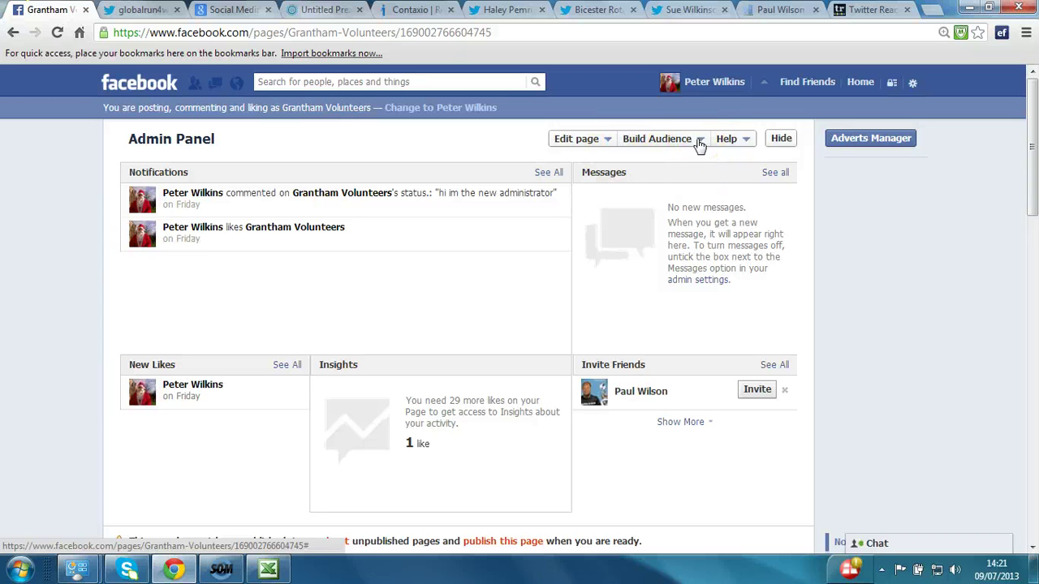
left_click(700, 142)
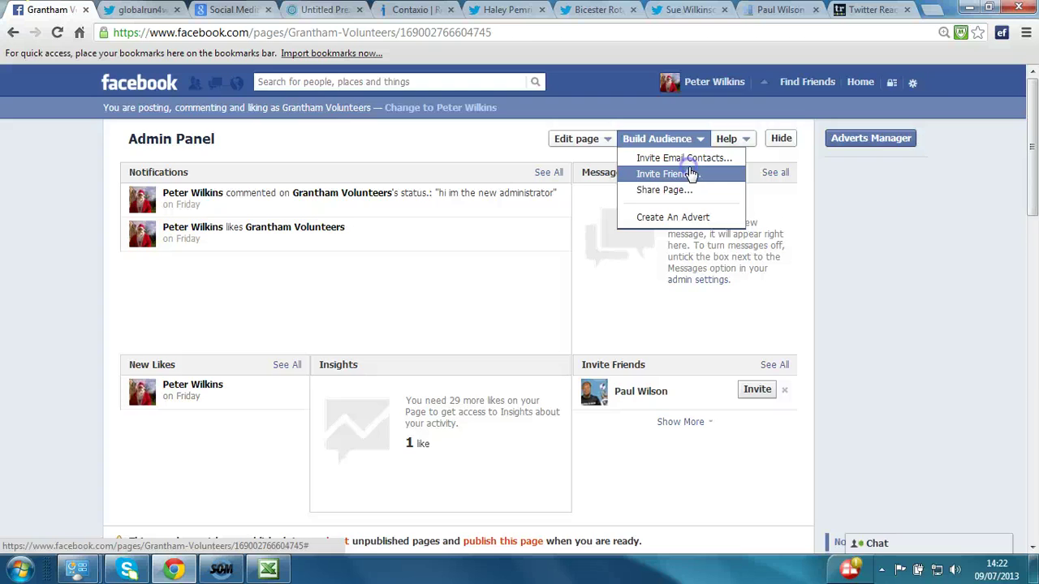
- Suggest Grantham Volunteers to the one listed friend, then view that friend's notifications
left_click(688, 174)
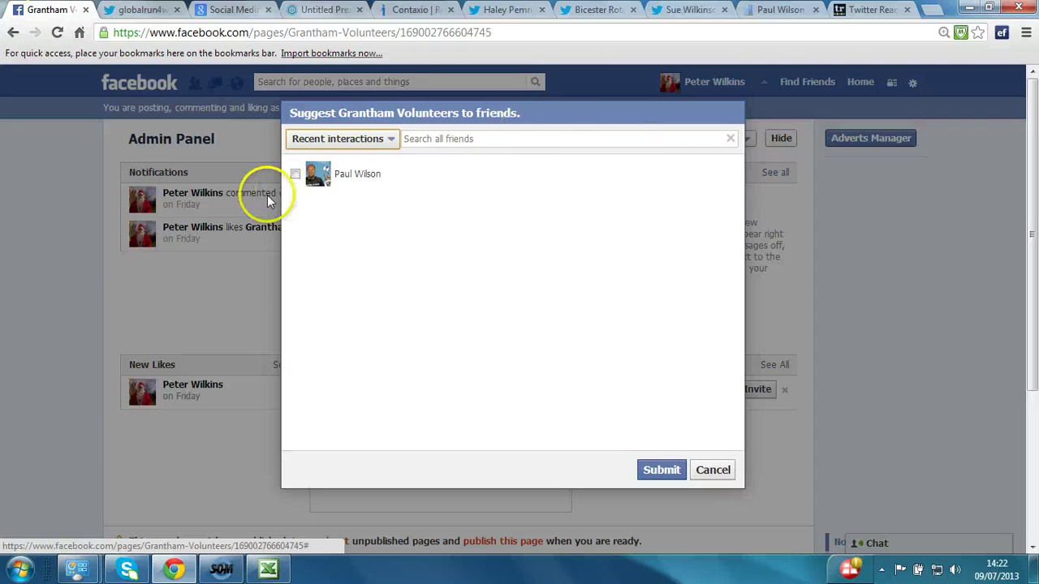
left_click(296, 175)
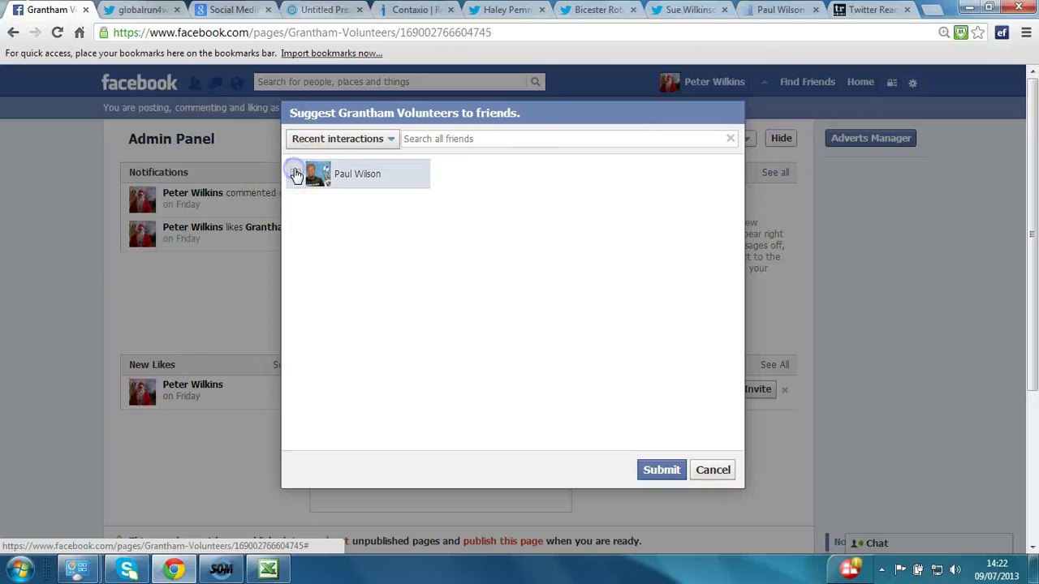
left_click(661, 470)
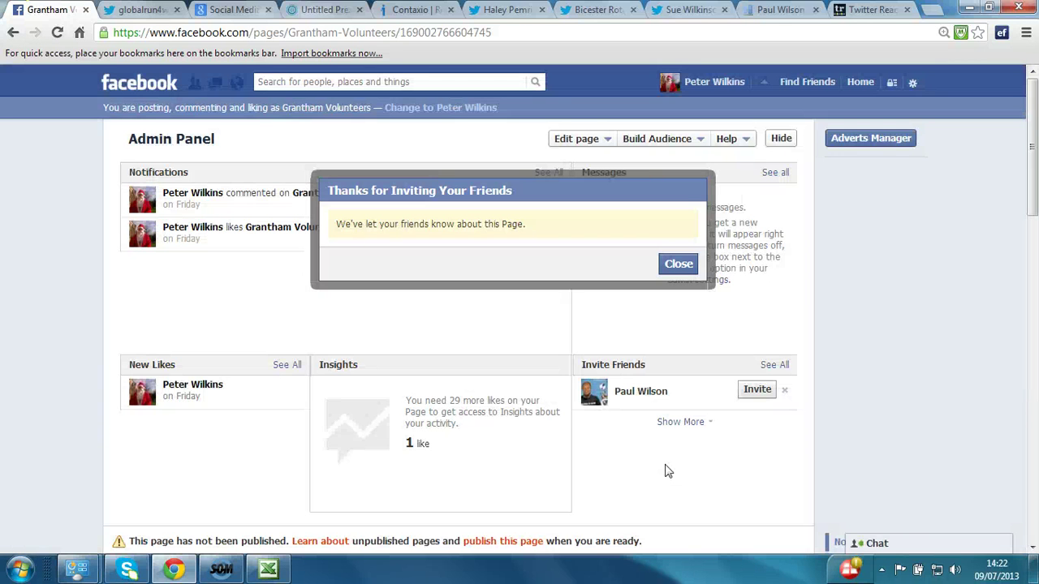
left_click(682, 267)
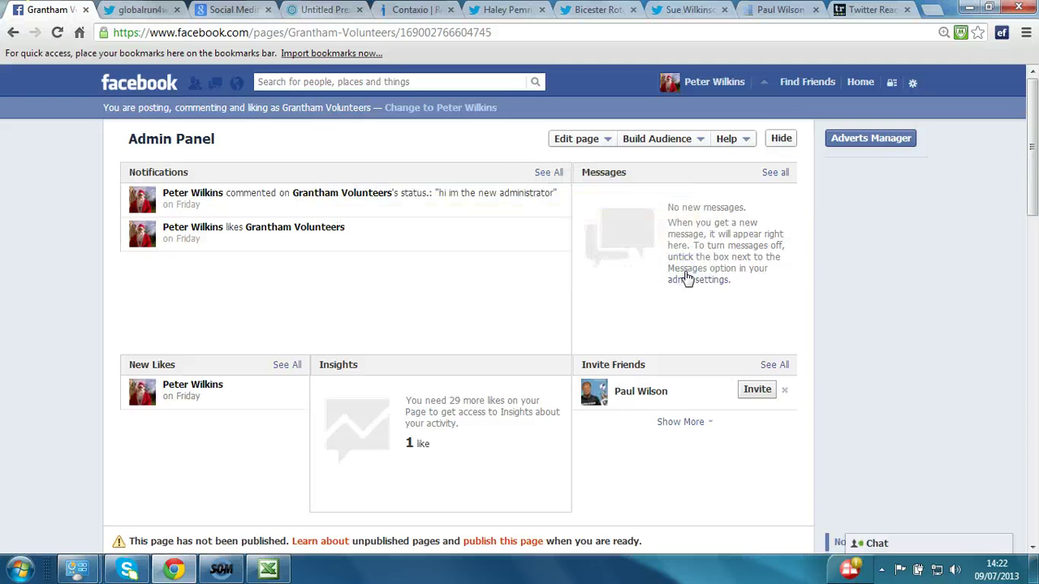
left_click(688, 278)
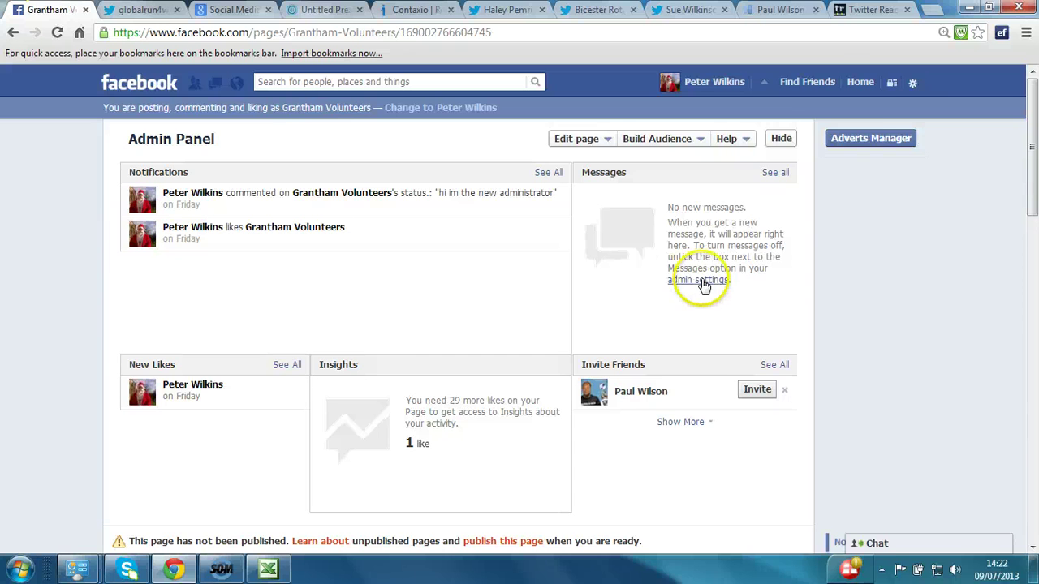
left_click(150, 83)
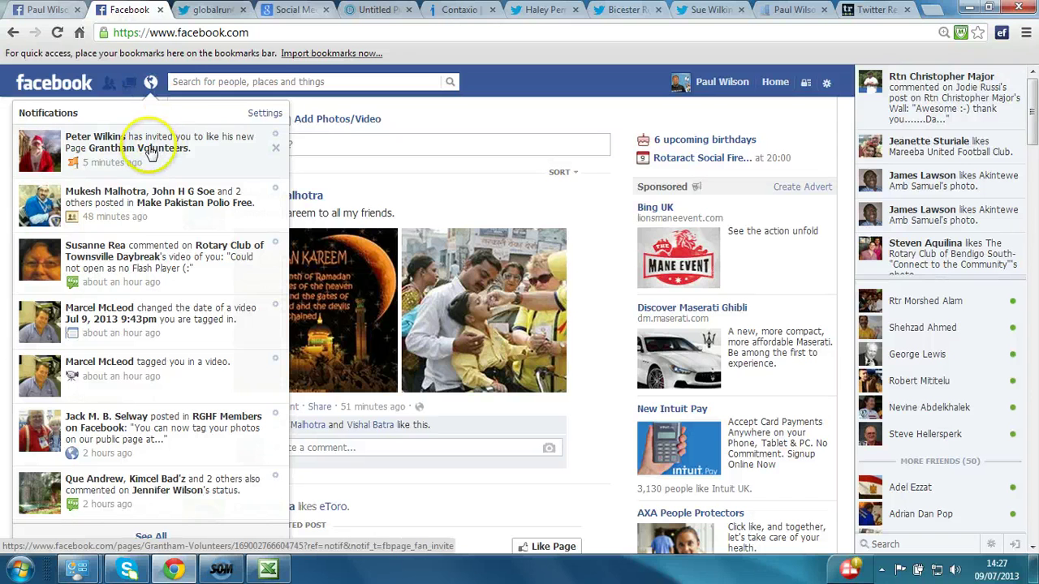
- As the friend, follow the invitation notification, like Grantham Volunteers, and close the Liked menu
left_click(133, 143)
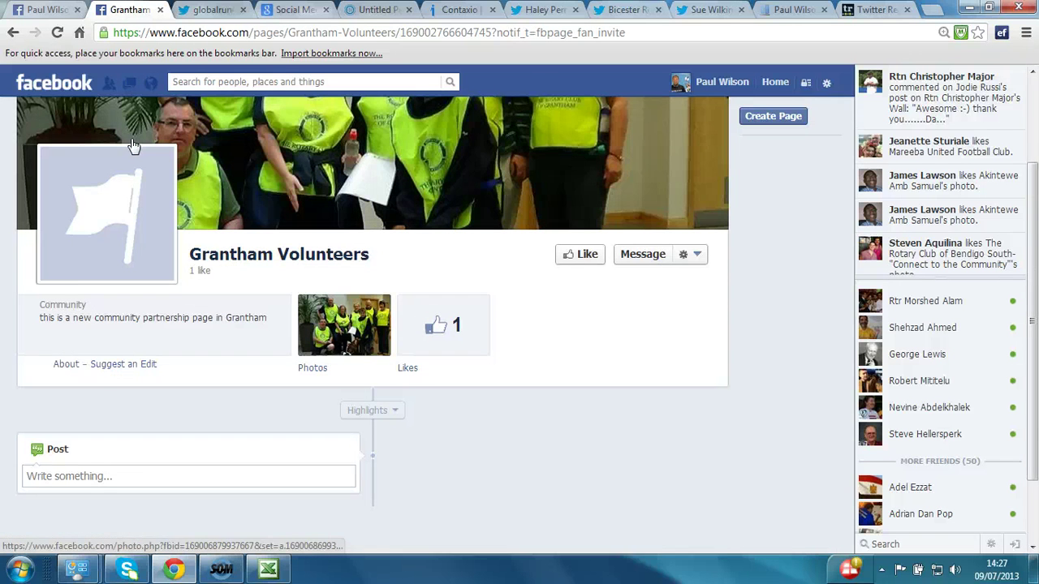
left_click(510, 109)
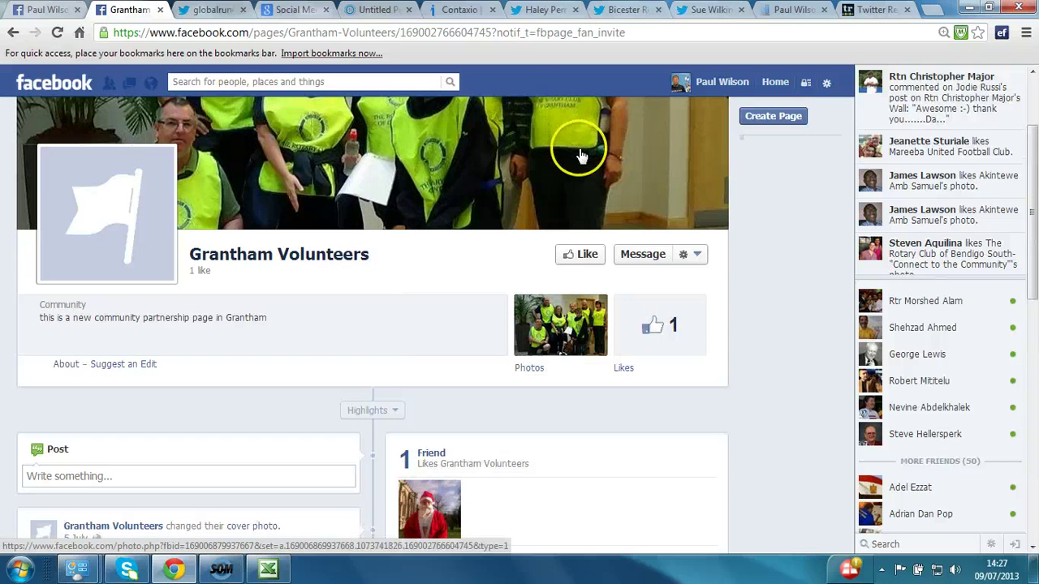
left_click(581, 258)
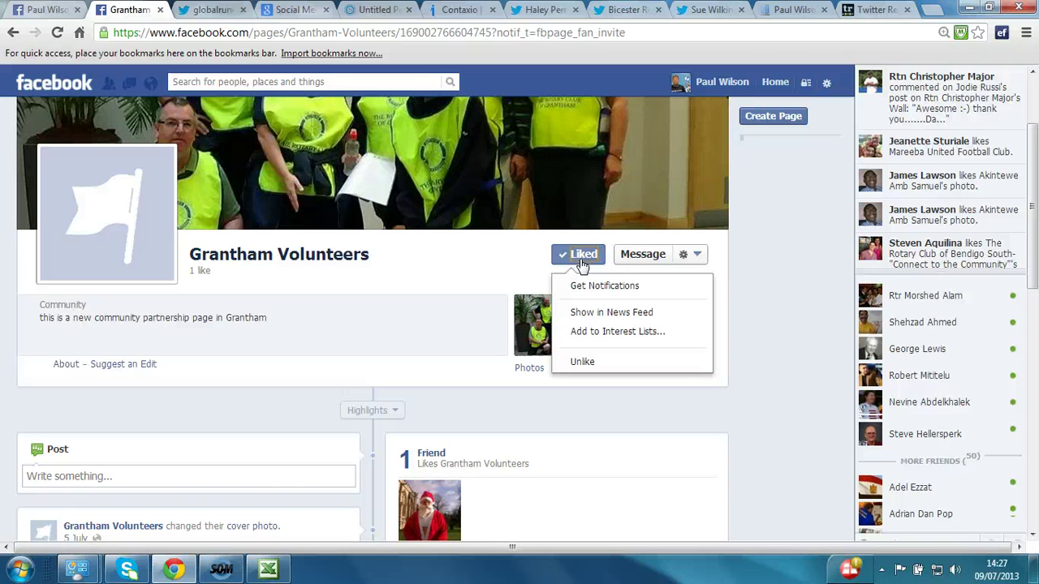
left_click(753, 86)
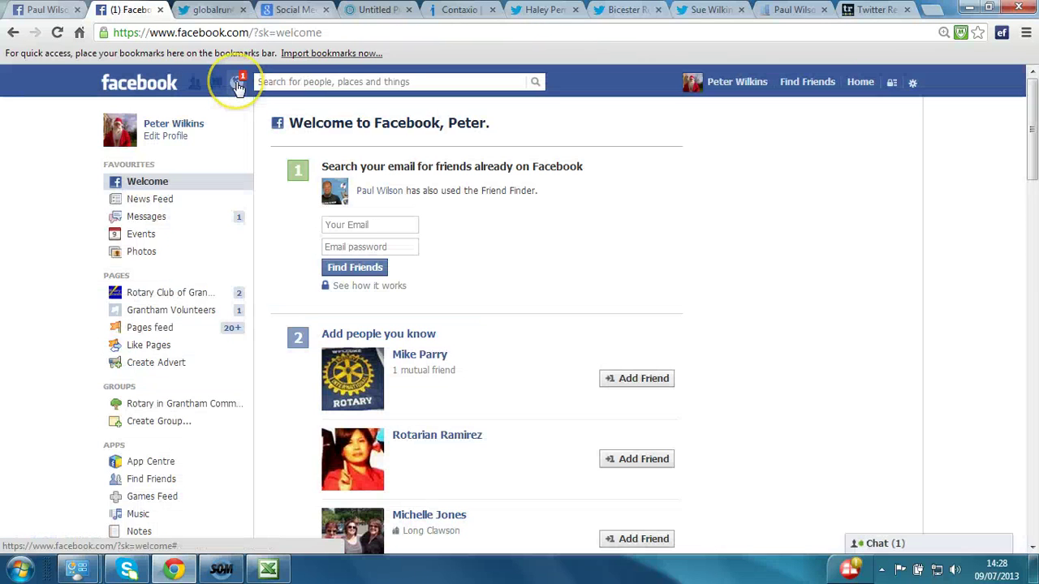
- Check the new notifications and unread messages, then return to the News Feed
left_click(238, 85)
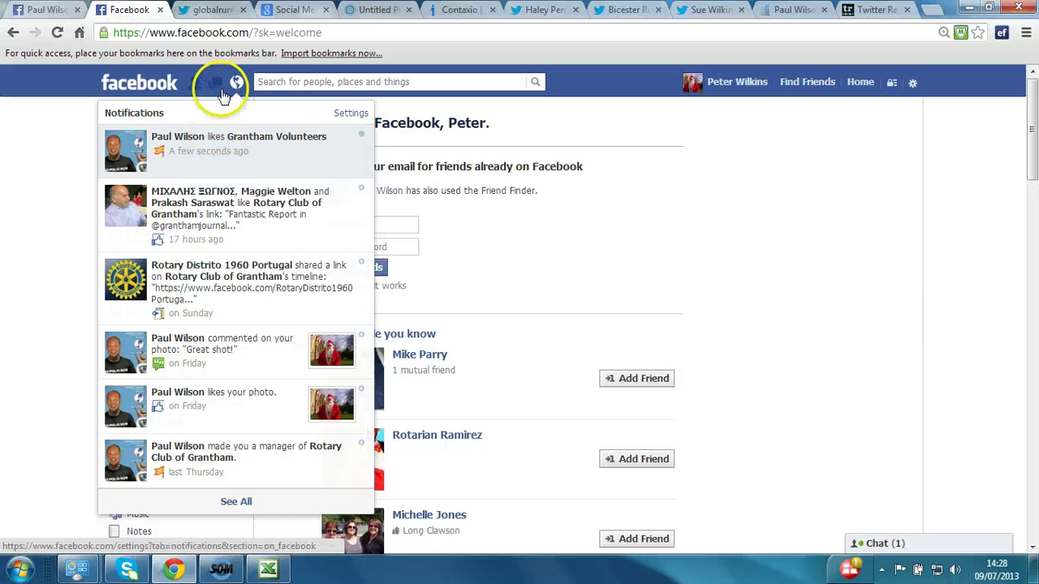
left_click(215, 85)
left_click(235, 86)
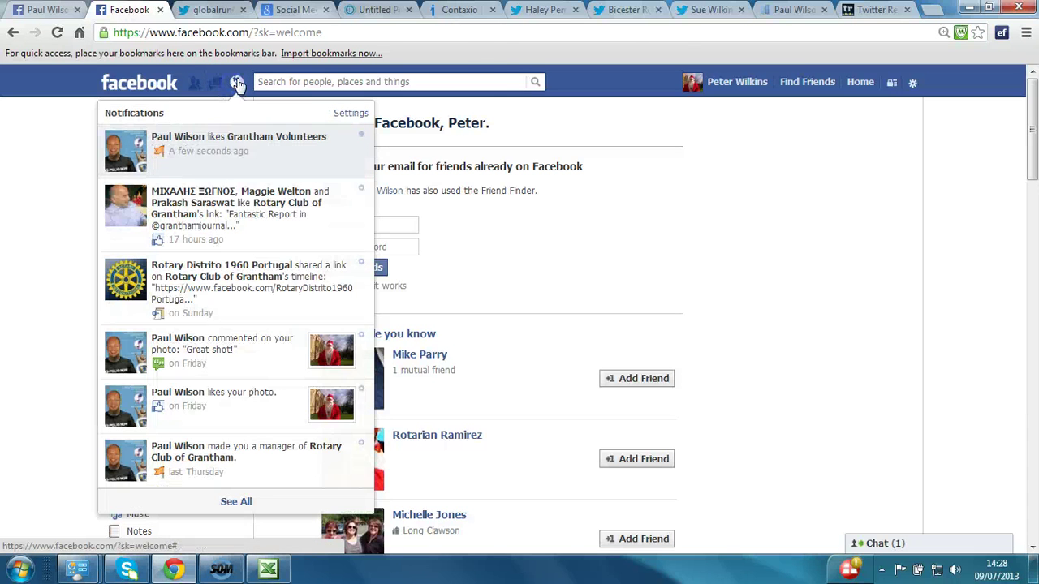
left_click(869, 88)
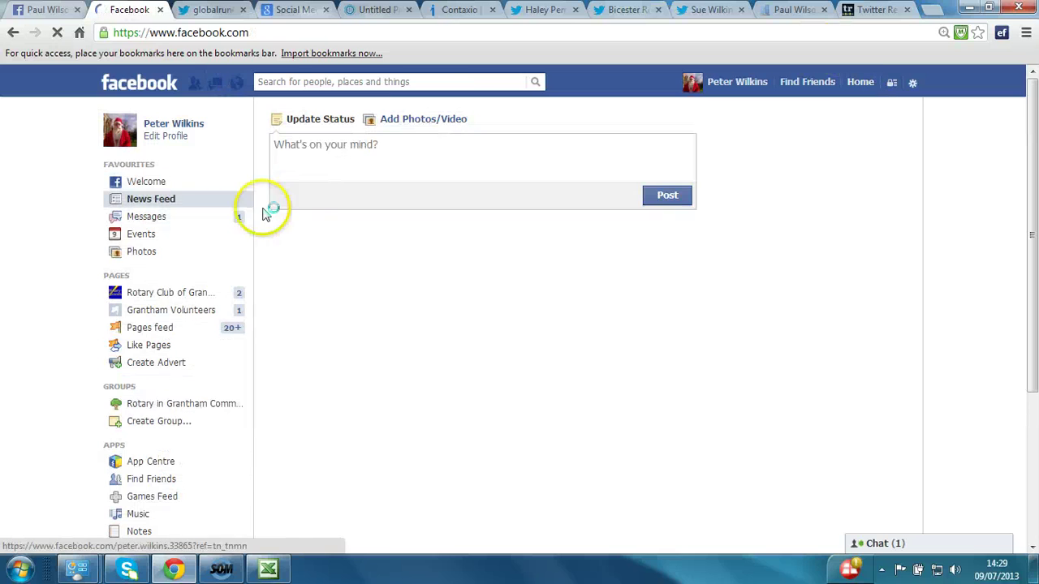
- On Grantham Volunteers, list all new likes and choose Make Admin for the new liker
left_click(200, 313)
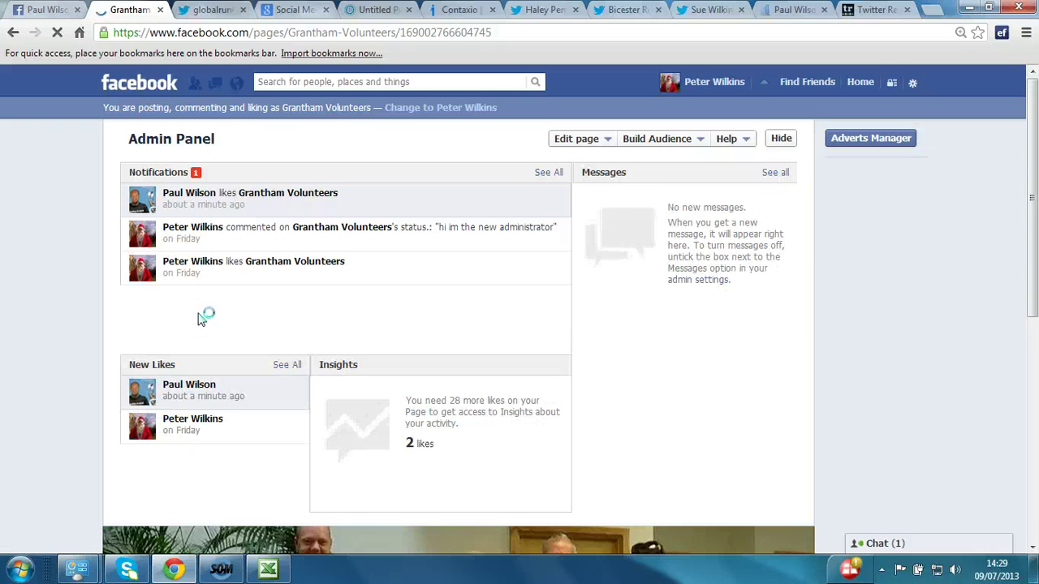
scroll(1031, 187, "down", 3)
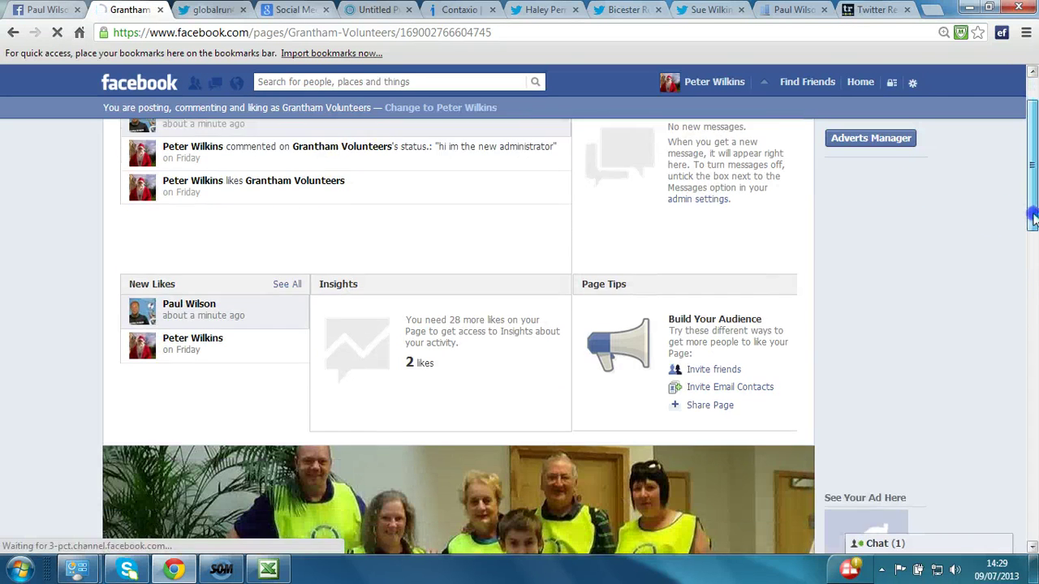
left_click(287, 257)
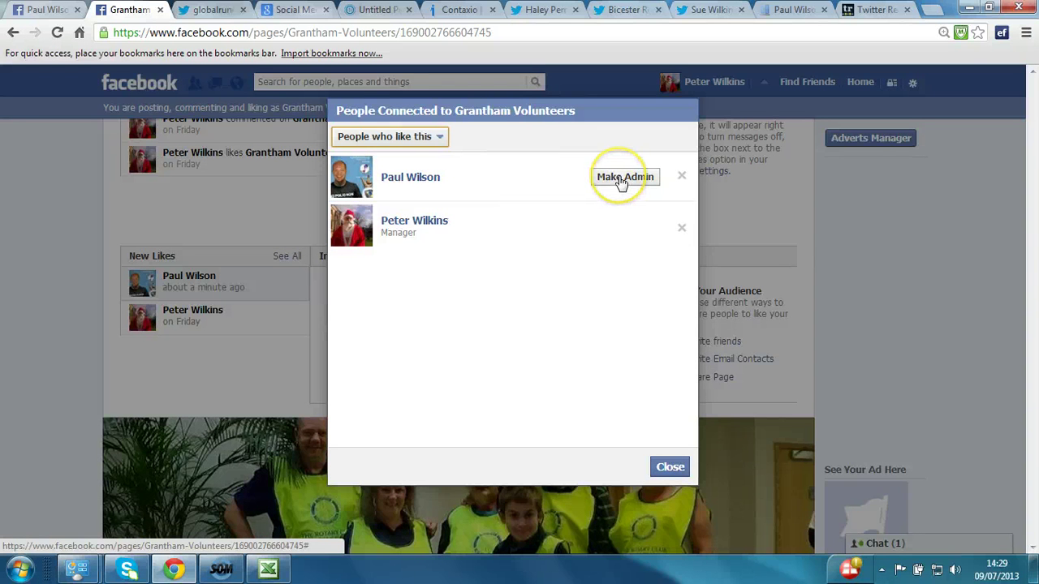
left_click(623, 179)
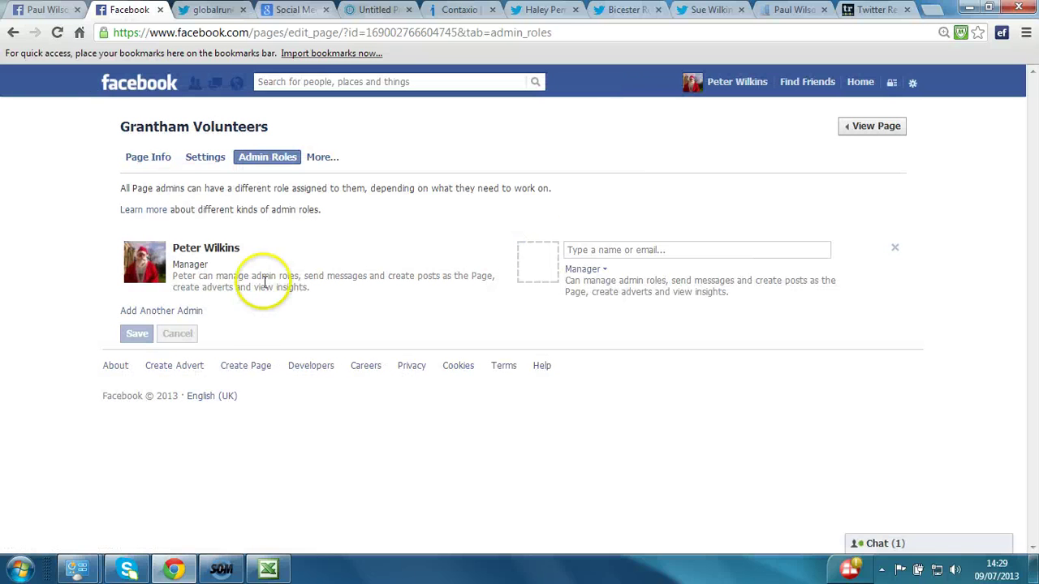
- Name the friend as the new Manager admin, save, and confirm with the account password
left_click(587, 251)
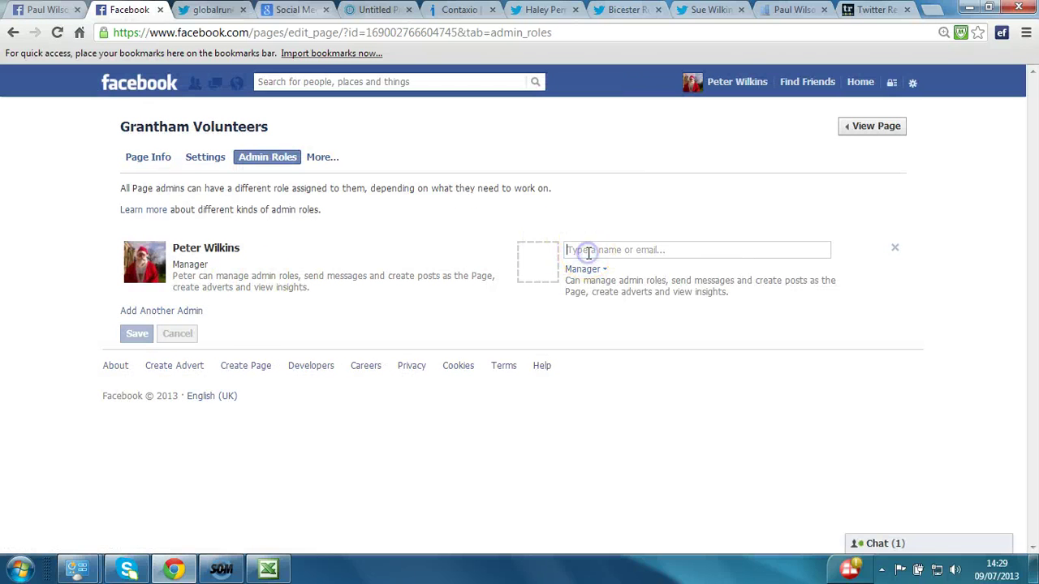
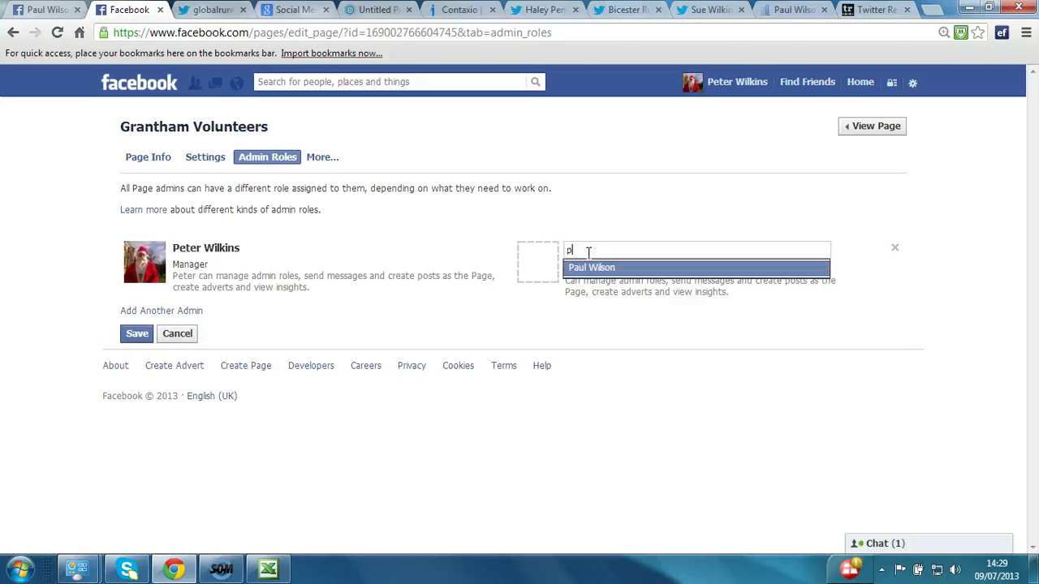
left_click(590, 267)
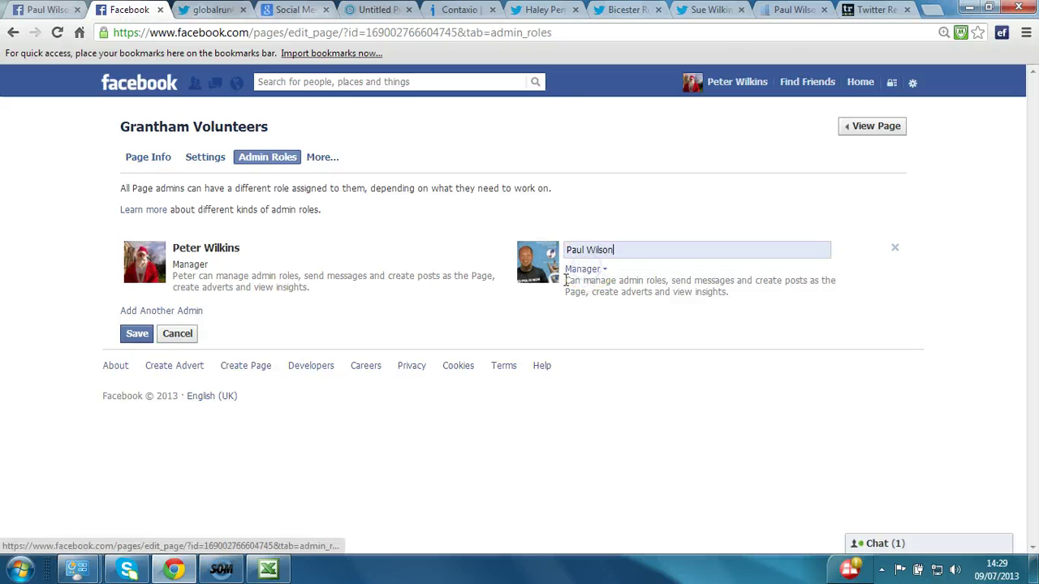
left_click(135, 333)
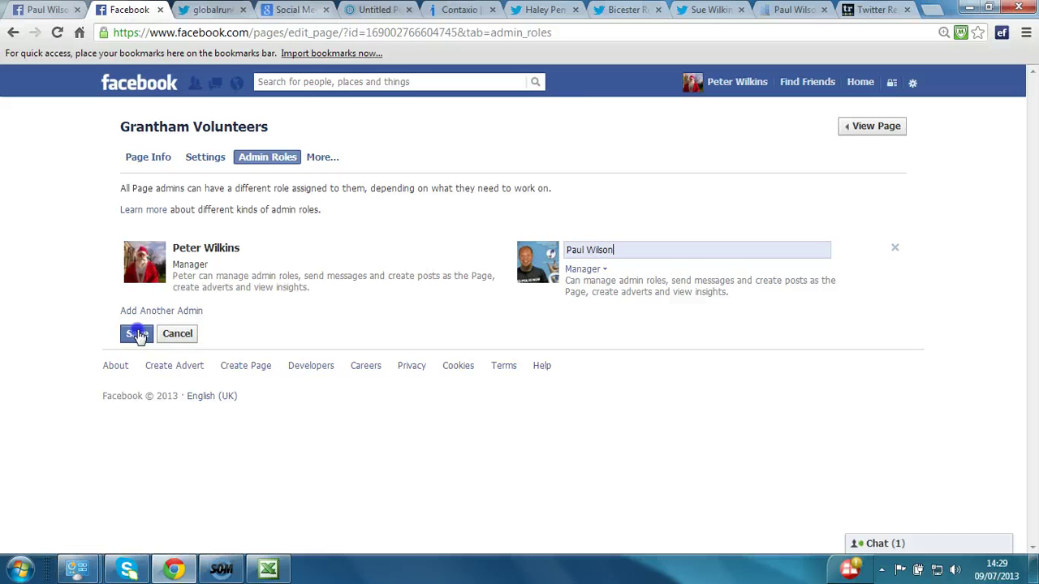
left_click(395, 245)
type("p")
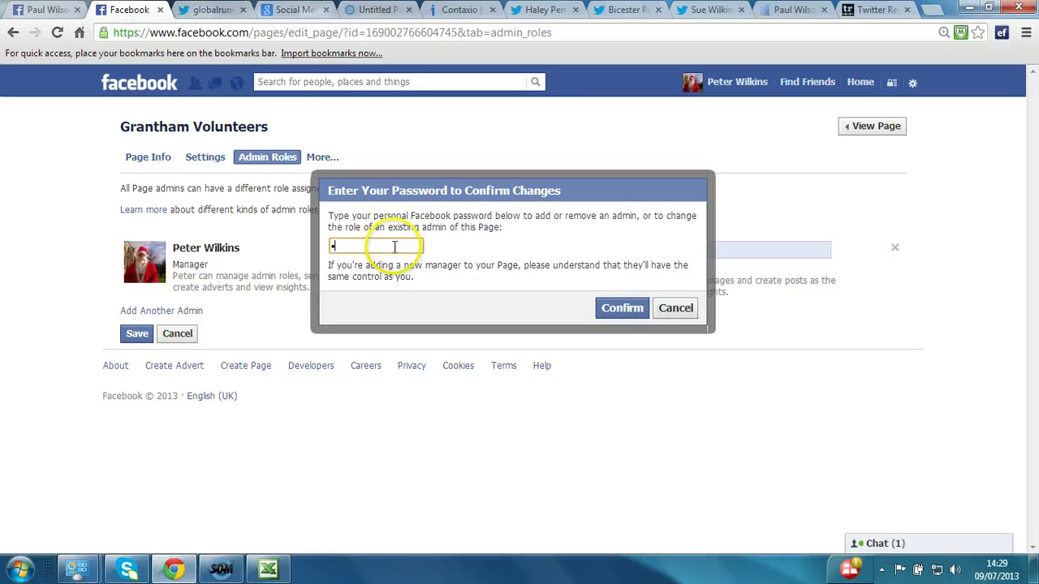
left_click(627, 309)
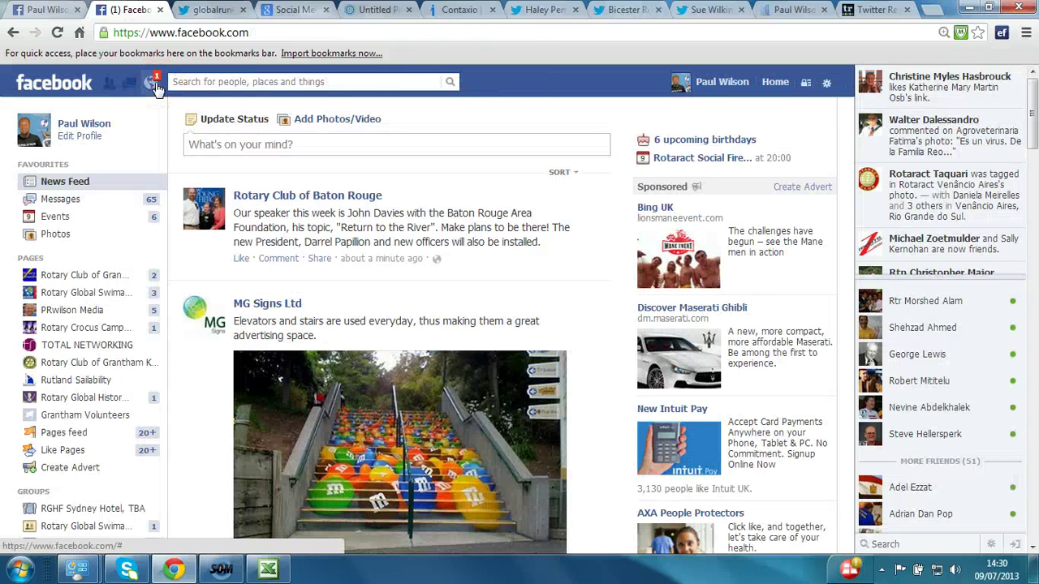
- Glance at the new notifications, then open Grantham Volunteers from the sidebar Pages list
left_click(155, 84)
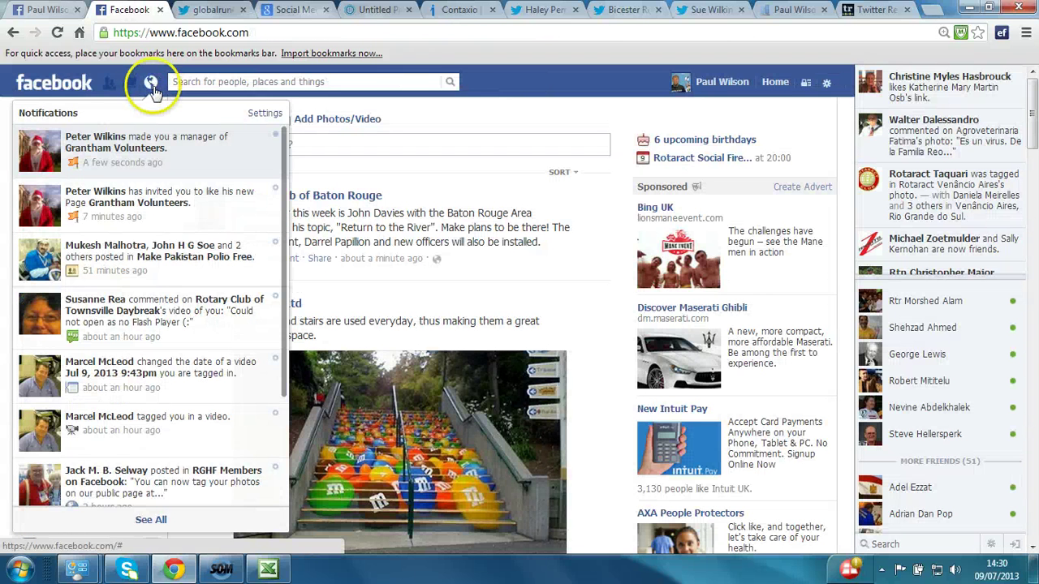
left_click(775, 82)
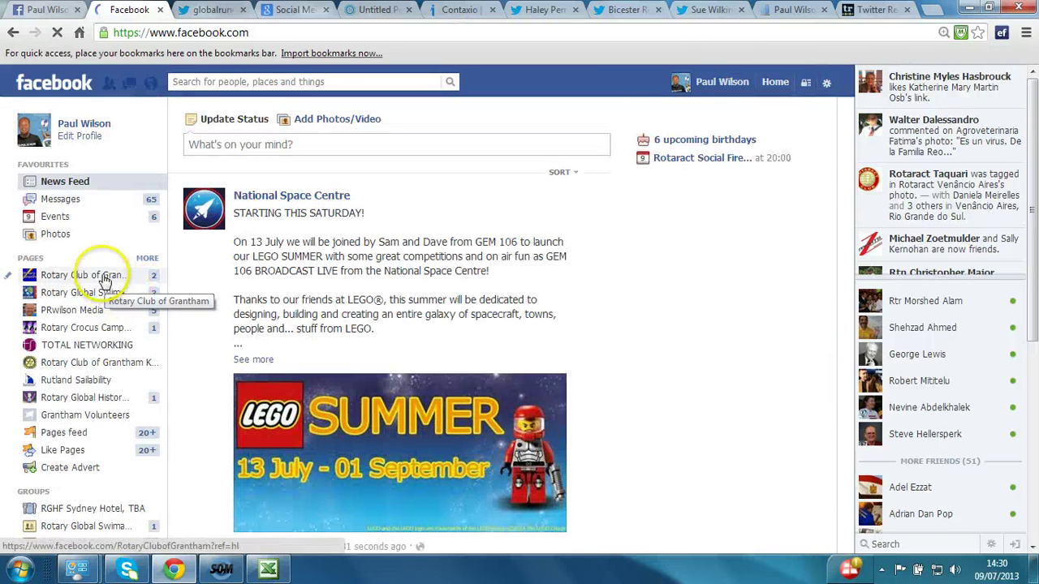
left_click(85, 415)
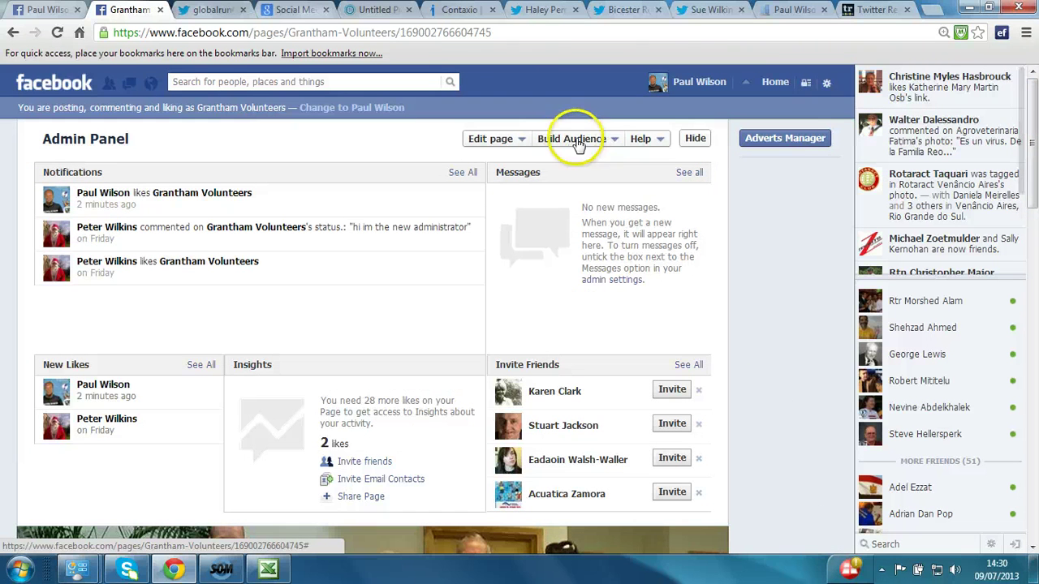
- Open Build Audience > Invite Friends and switch the friend filter to Search all friends
left_click(617, 142)
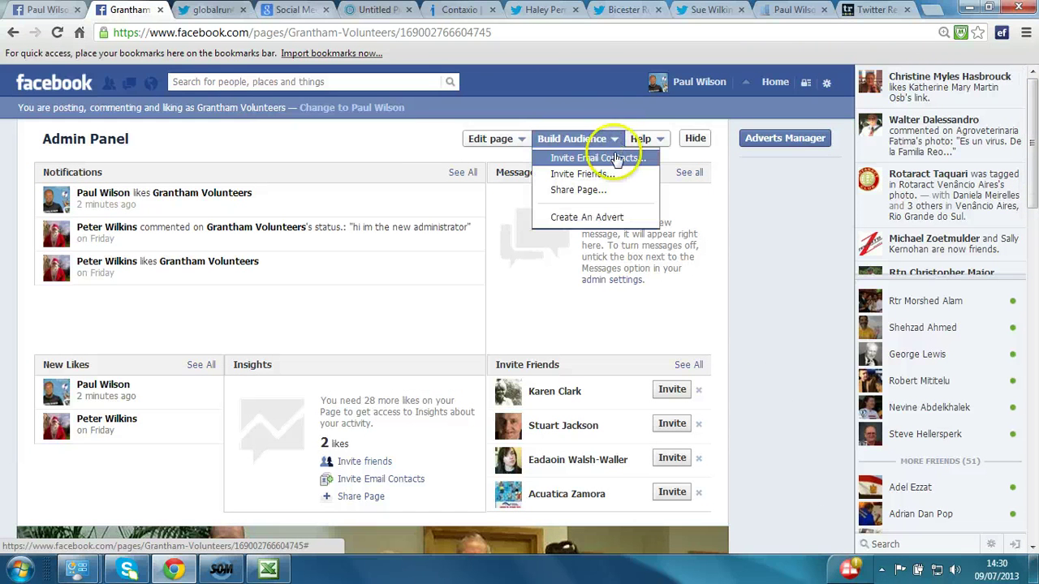
left_click(605, 174)
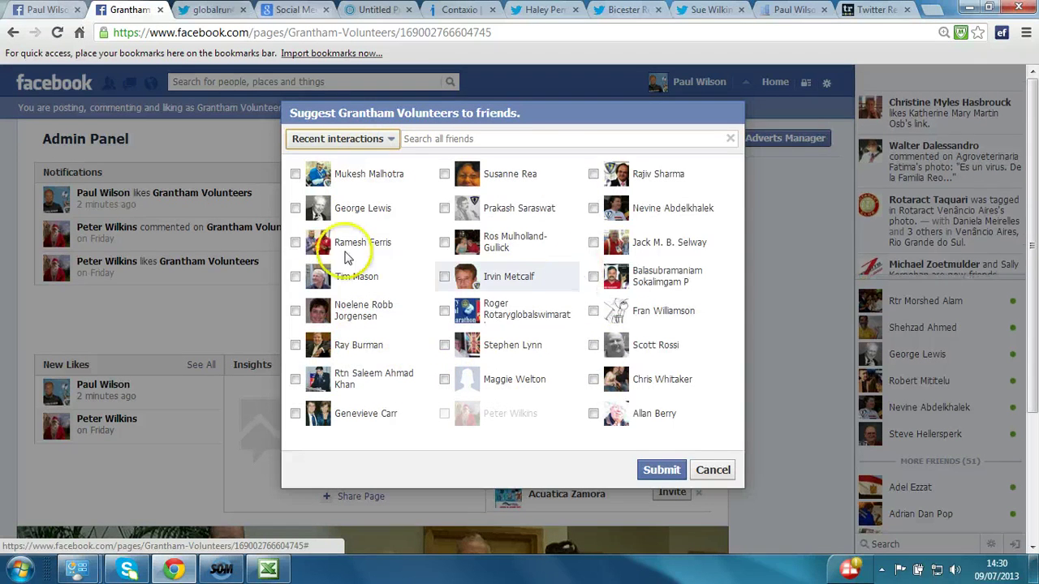
left_click(454, 138)
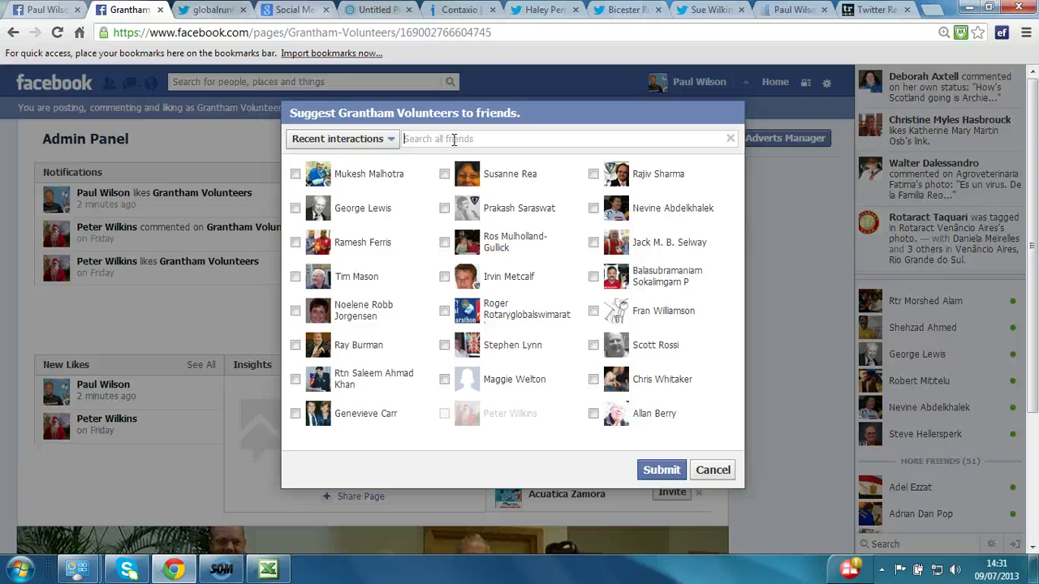
left_click(391, 141)
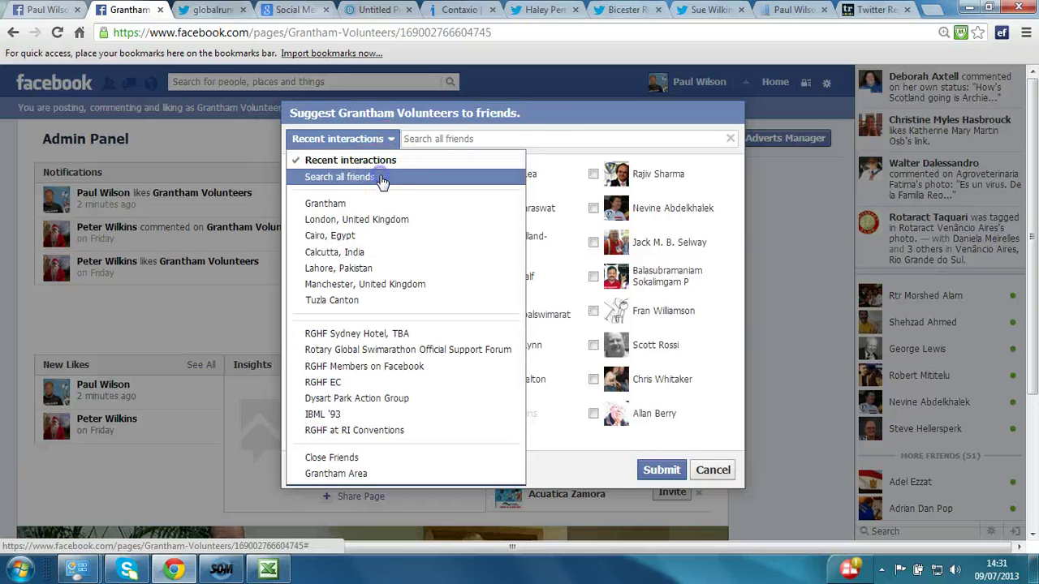
left_click(383, 176)
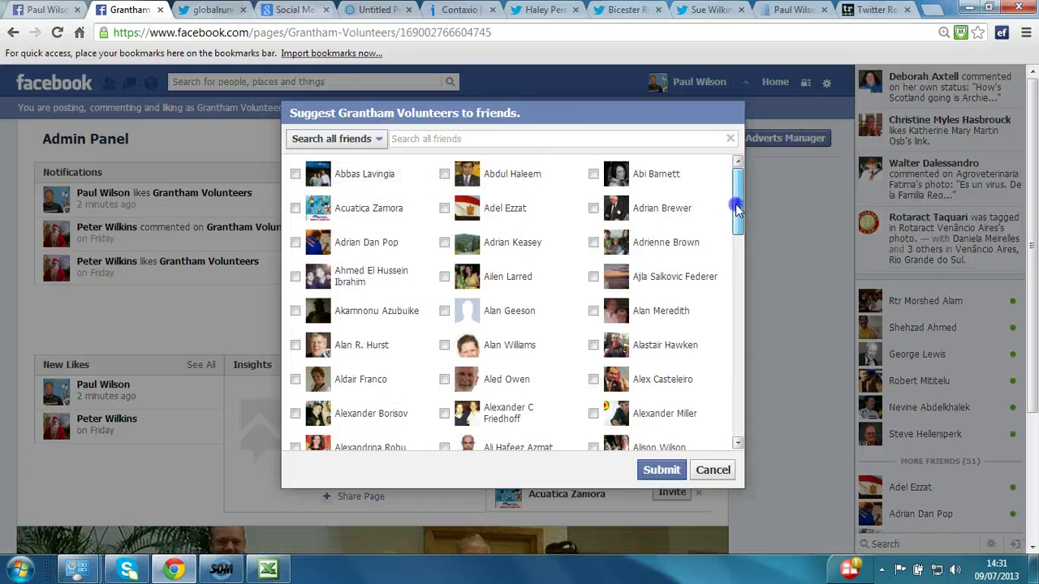
- Tick the first three friends, untick them again, and reopen the friend filter list
mouse_move(735, 209)
left_mouse_down()
mouse_move(733, 343)
mouse_move(726, 199)
left_mouse_up()
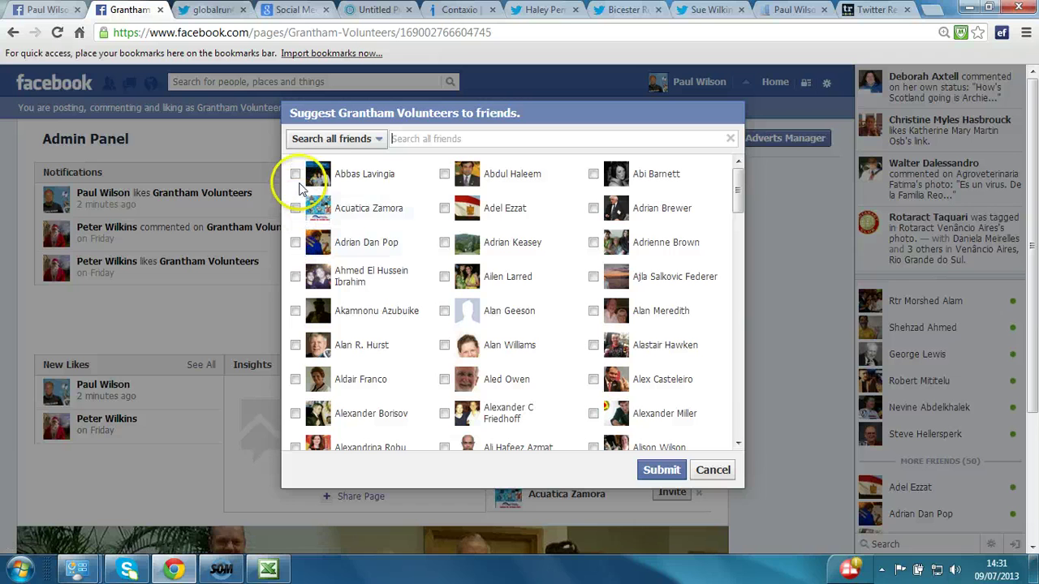
left_click(297, 175)
left_click(295, 207)
left_click(295, 242)
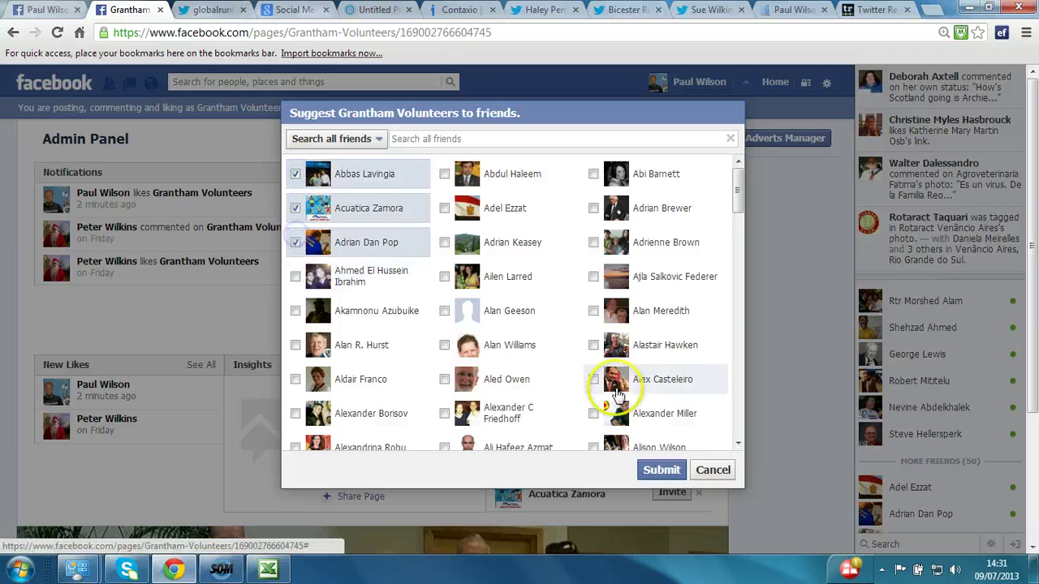
left_click(294, 174)
left_click(295, 207)
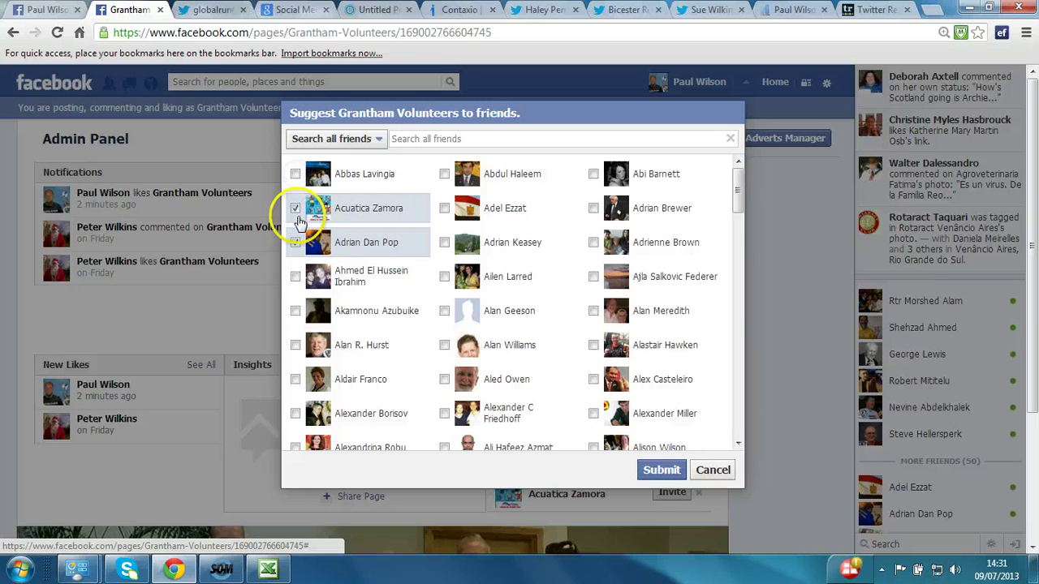
left_click(295, 207)
left_click(295, 242)
left_click(295, 208)
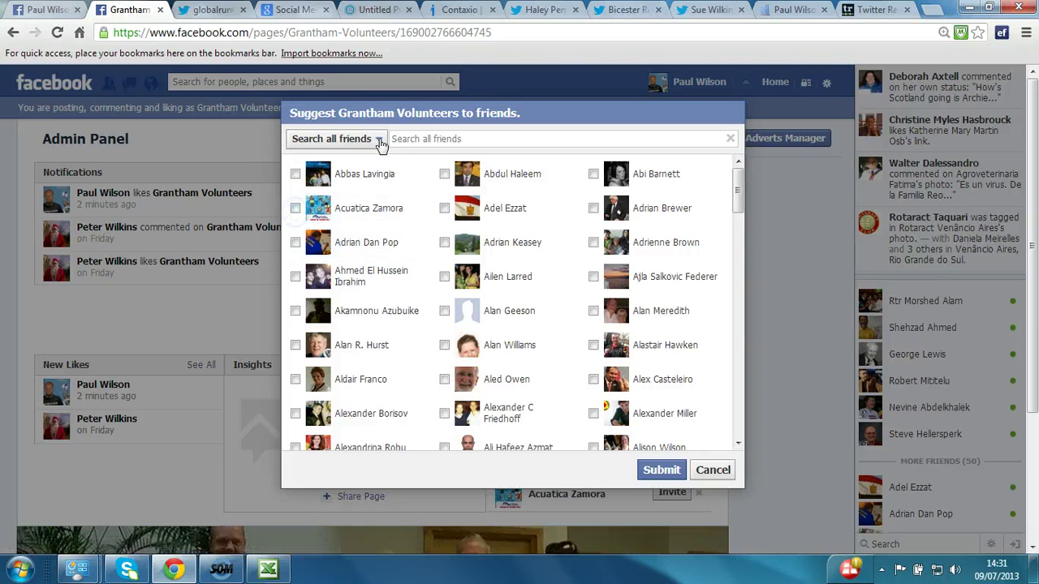
left_click(379, 141)
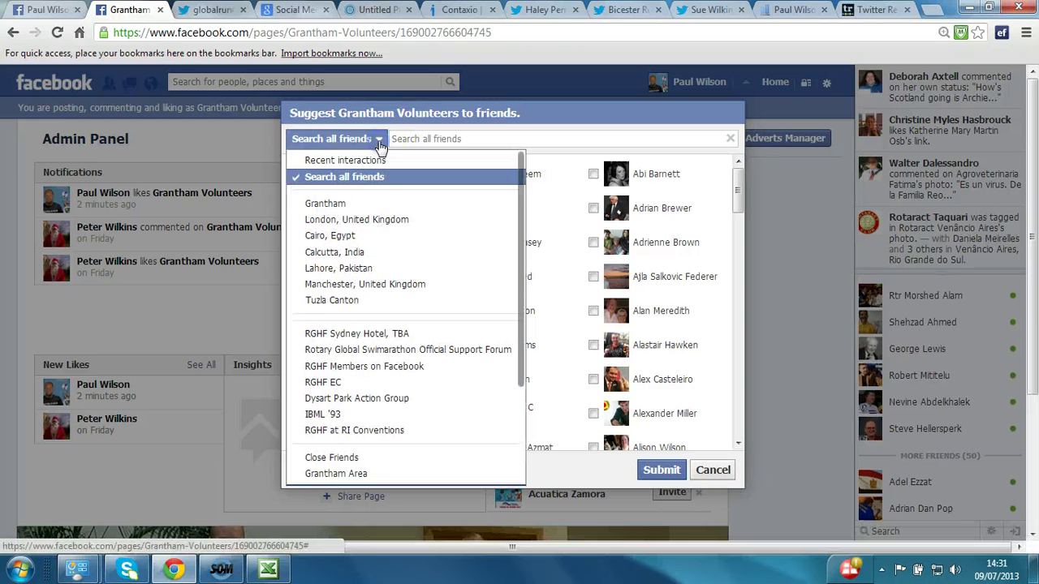
- Filter the list to friends from Grantham and tick three friends in the second and fifth rows
left_click(355, 204)
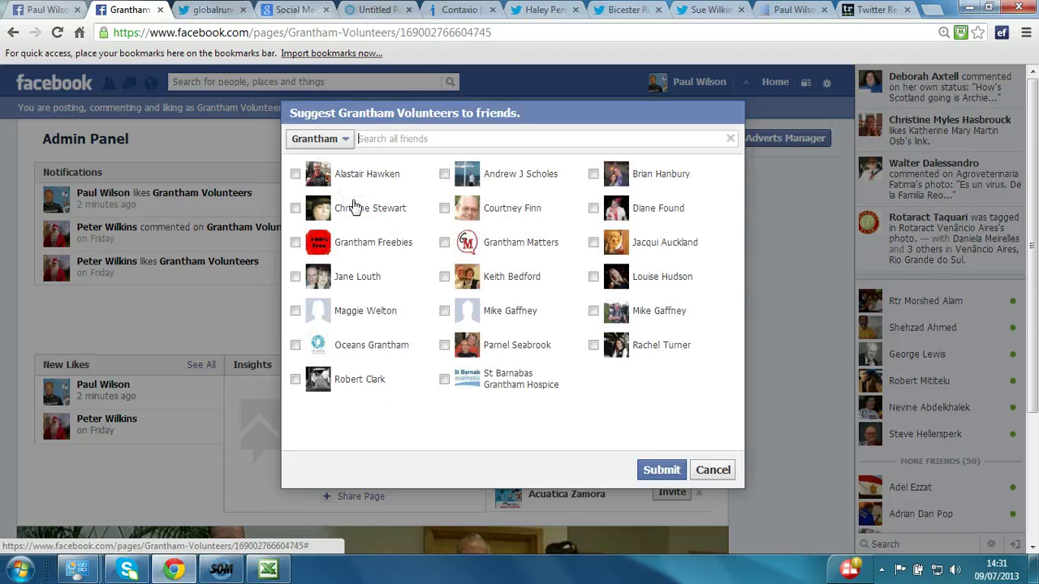
left_click(445, 208)
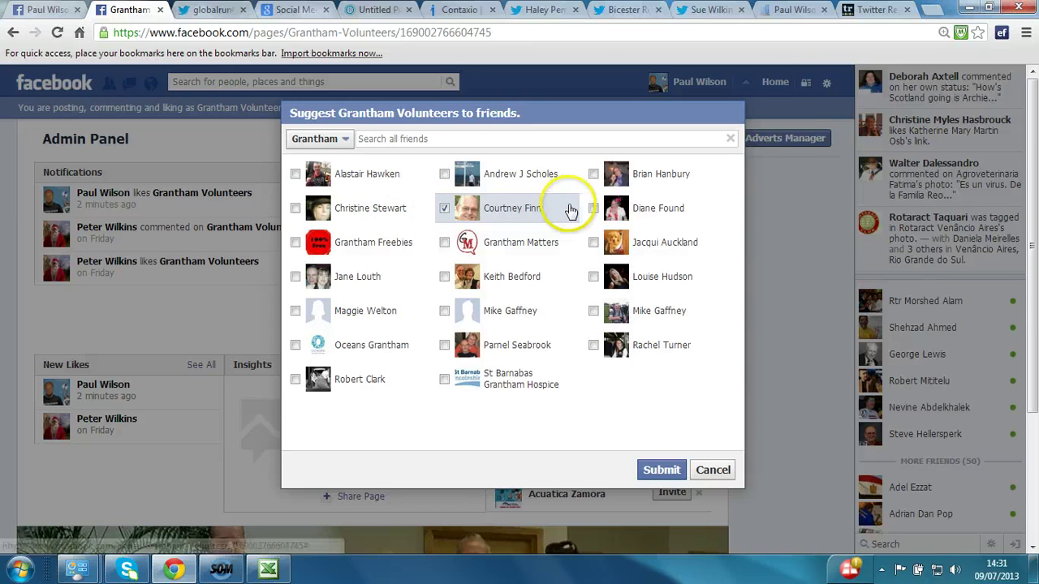
left_click(594, 312)
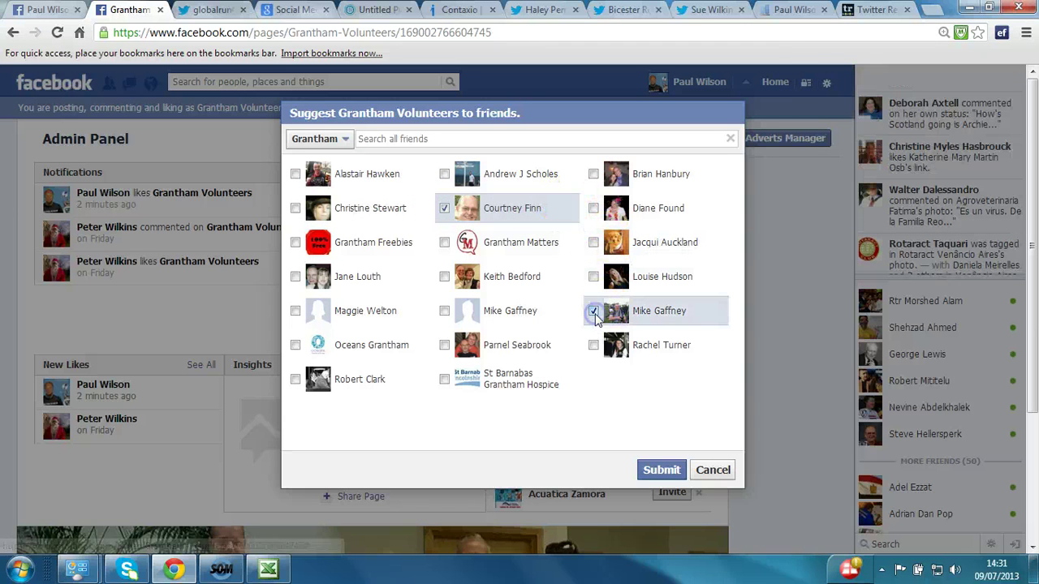
left_click(294, 311)
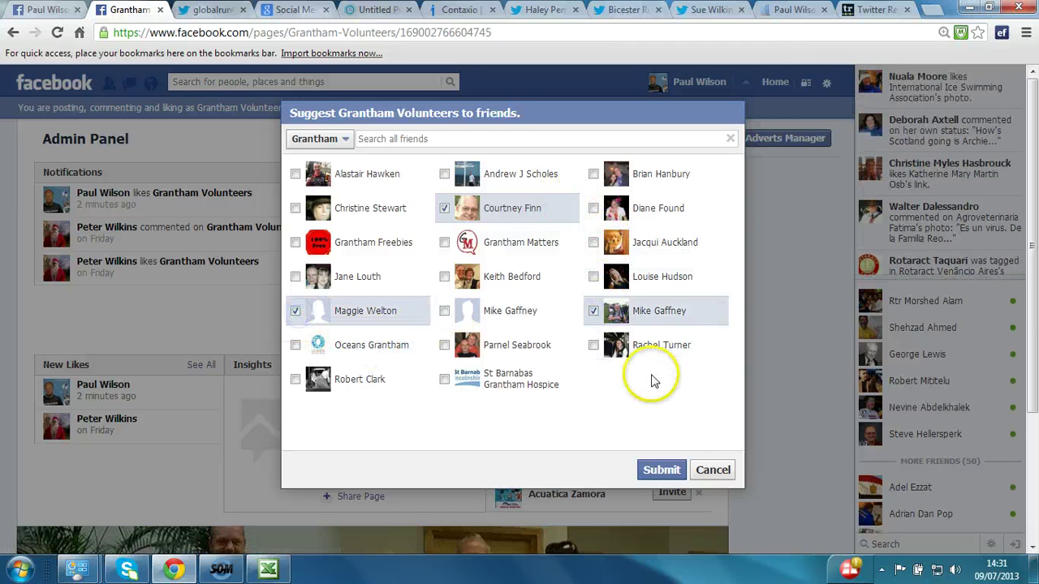
- Send the page suggestion to the three ticked friends and dismiss the thank-you box
left_click(669, 473)
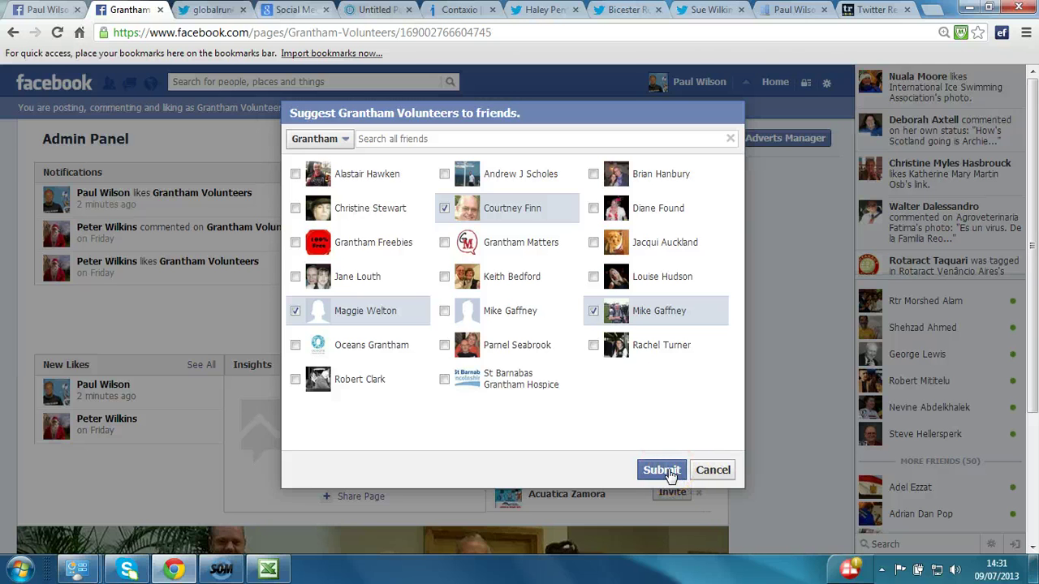
left_click(662, 471)
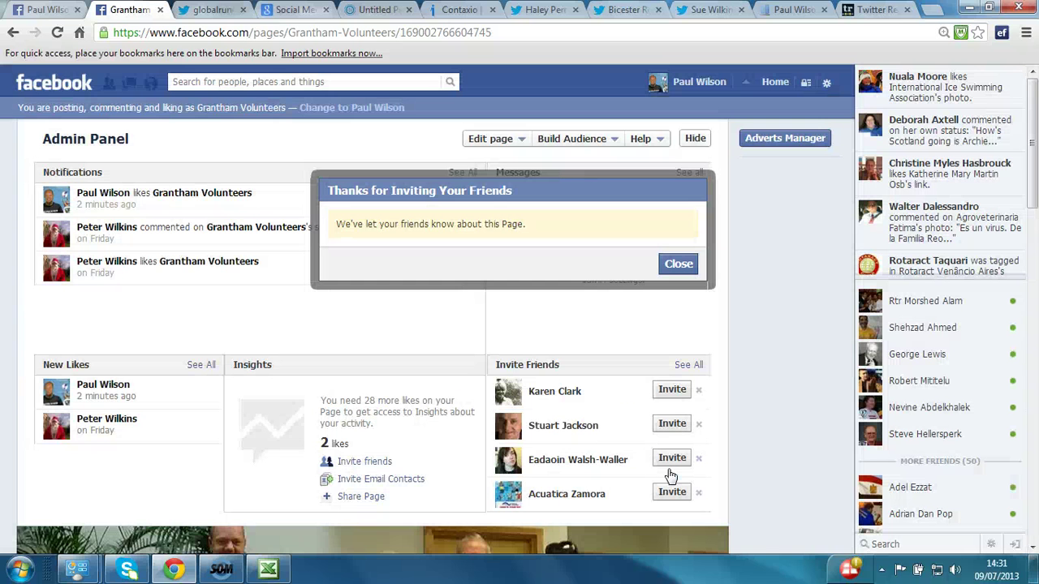
left_click(678, 263)
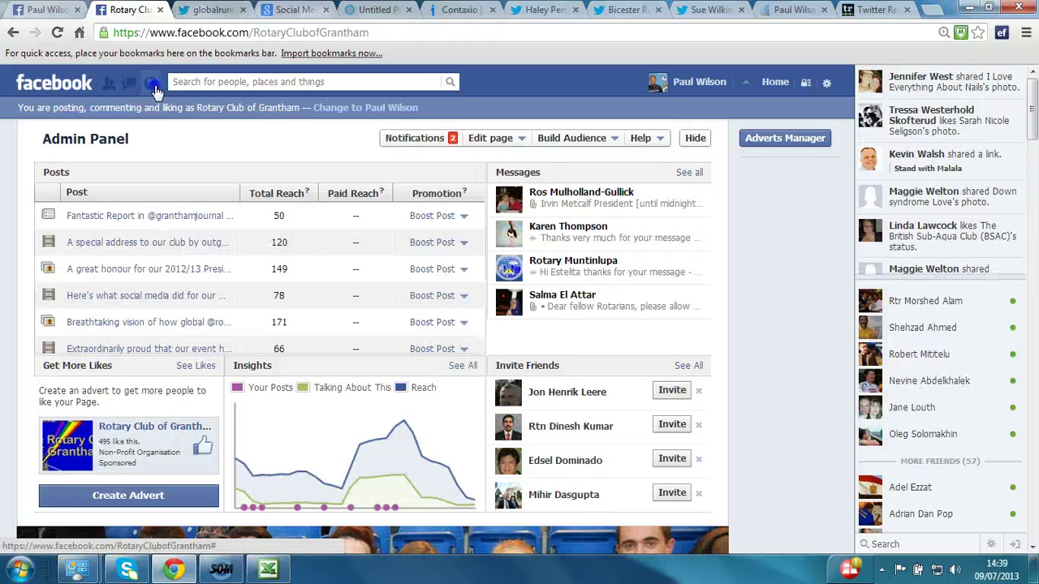
- Show the notifications confirming the Grantham Volunteers manager role and invitation
left_click(152, 84)
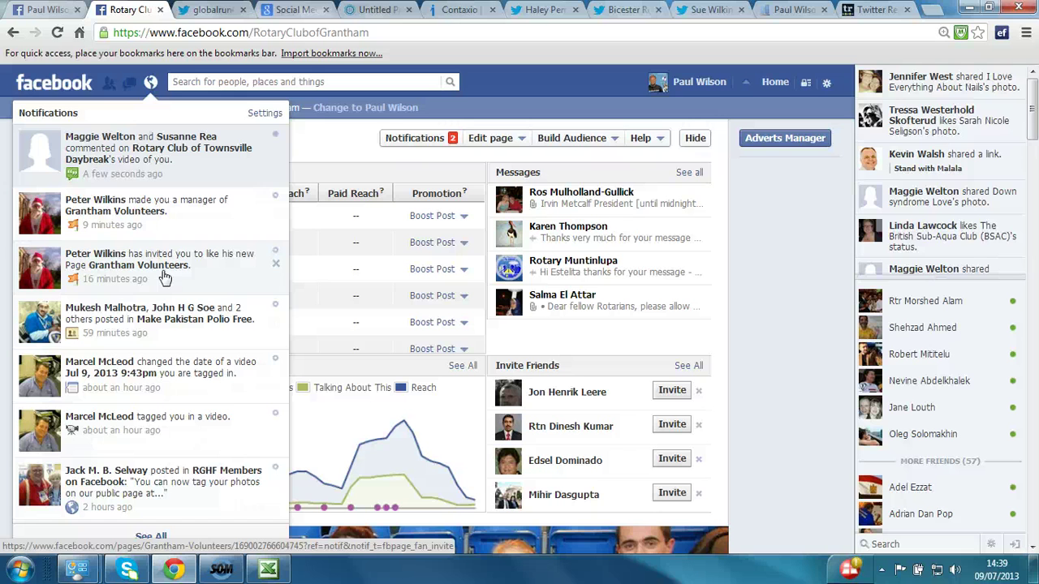
- Search Facebook for 'rotary club of' and list all matching Pages results
left_click(276, 82)
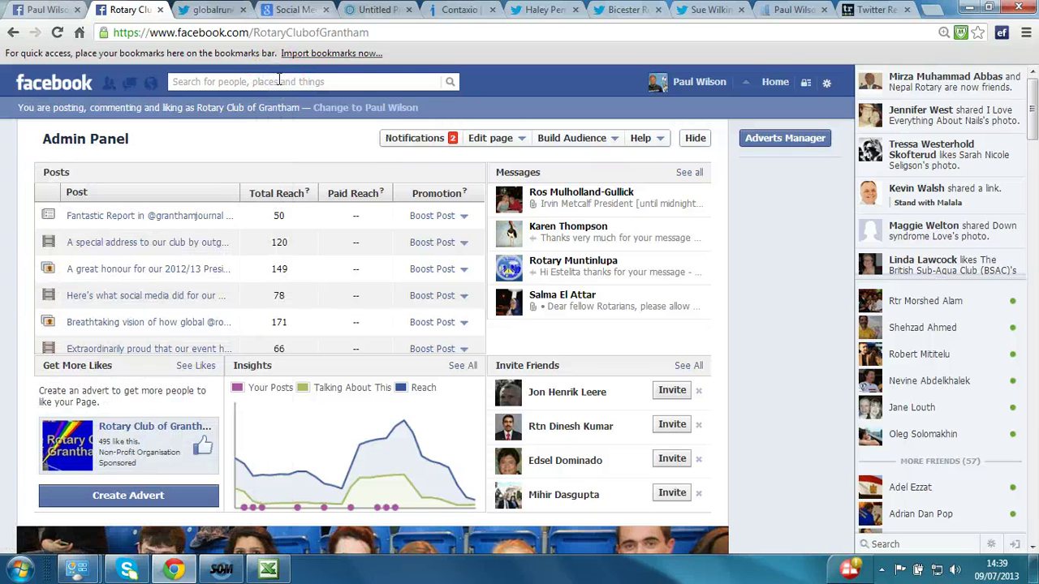
left_click_drag(1031, 98, 1034, 71)
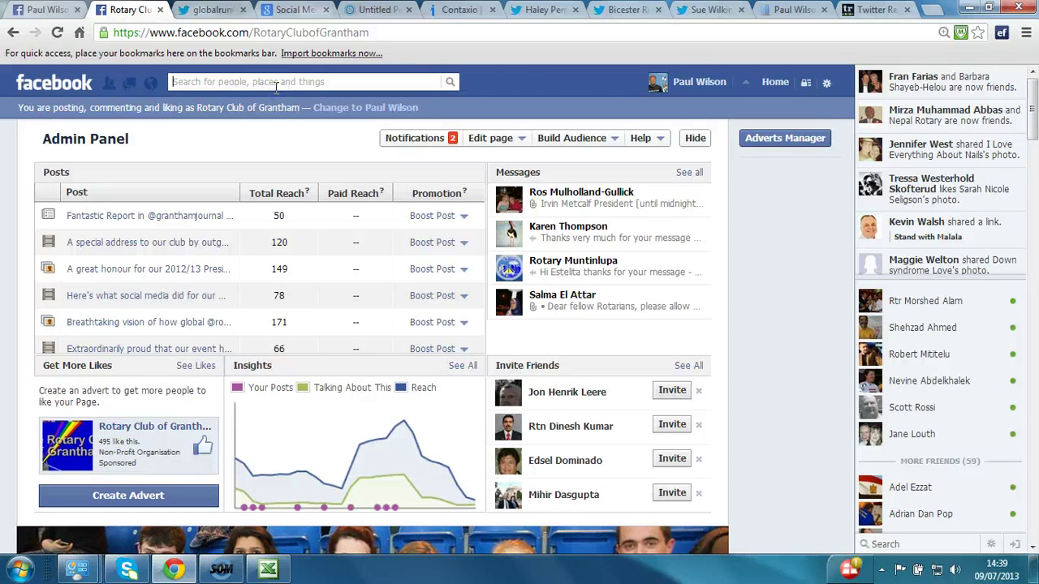
type("rotary club of")
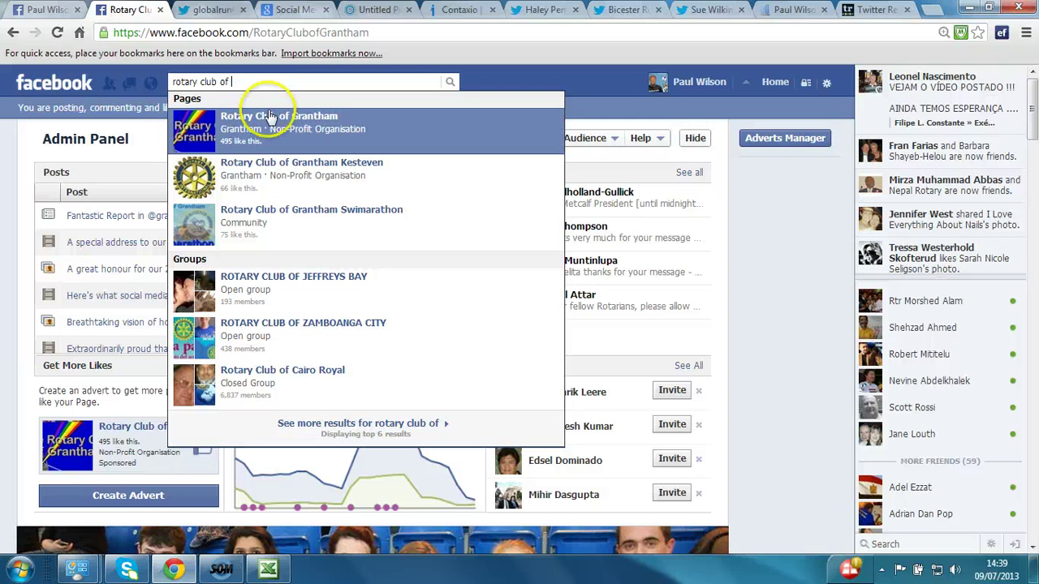
left_click(376, 427)
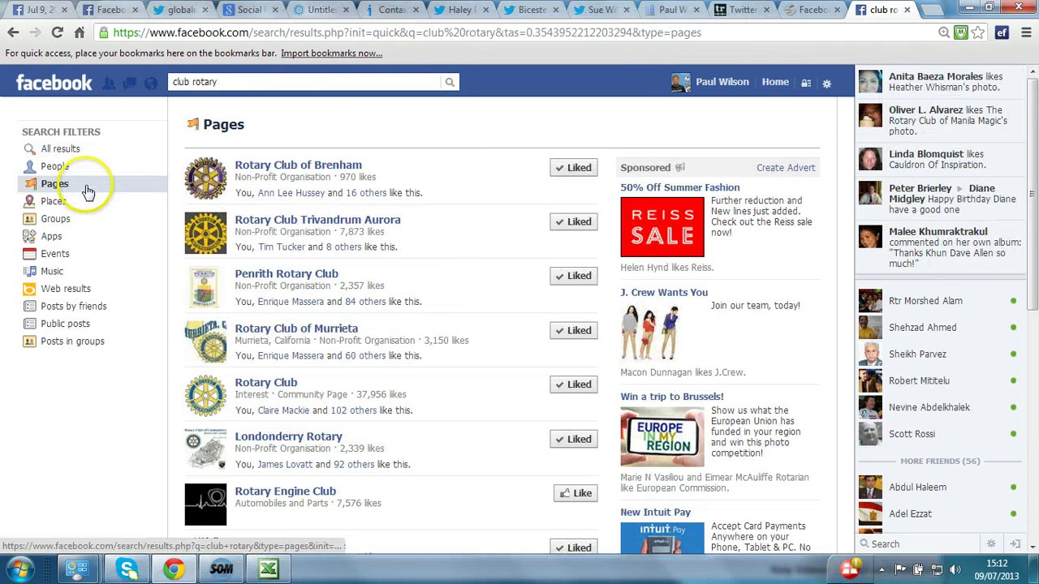
- Like Rotary Club of Newark (UK) from the search results and open its page
mouse_move(280, 165)
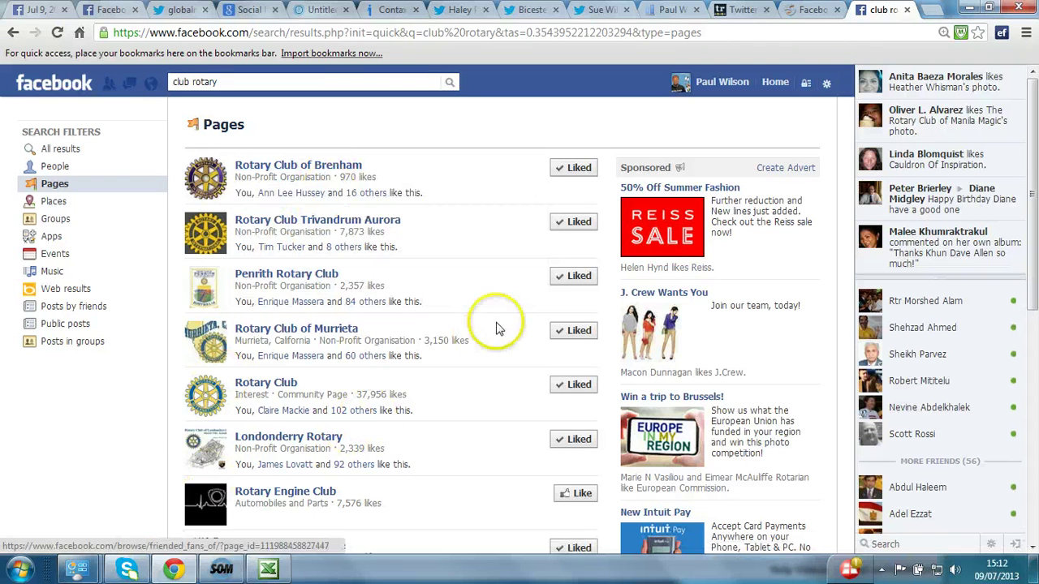
left_click_drag(1031, 167, 1018, 289)
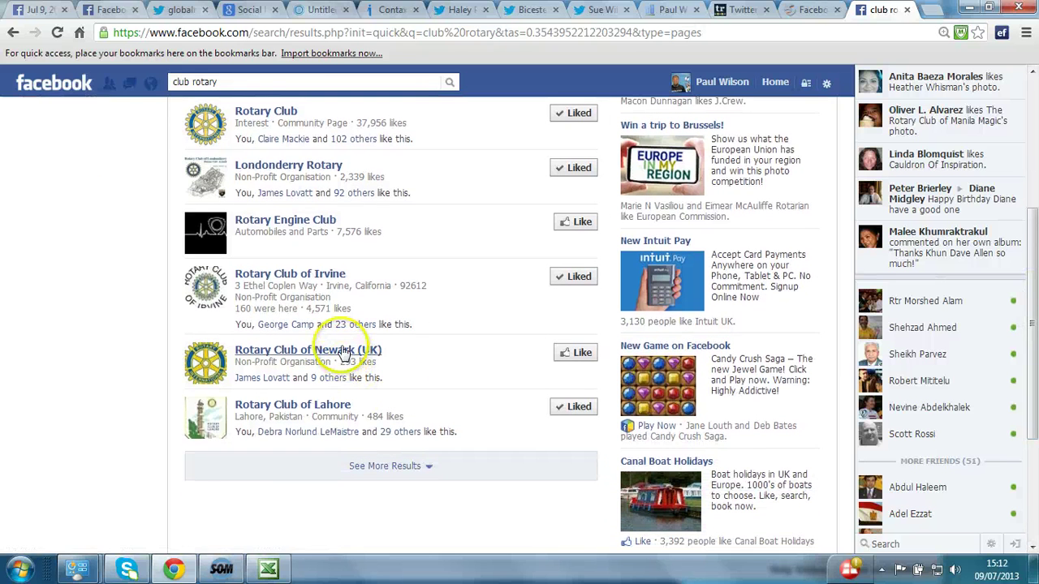
mouse_move(345, 353)
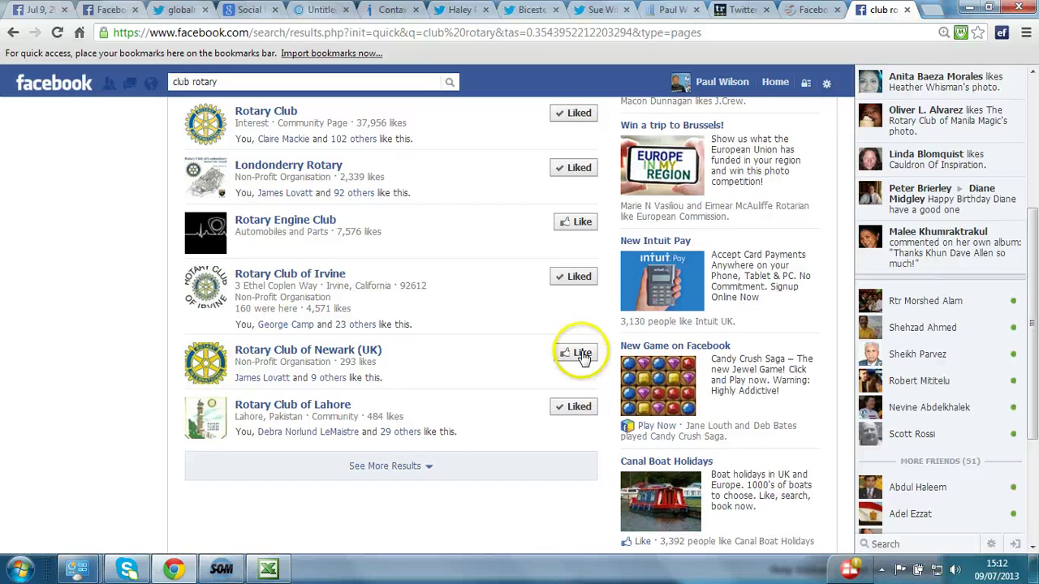
left_click(582, 355)
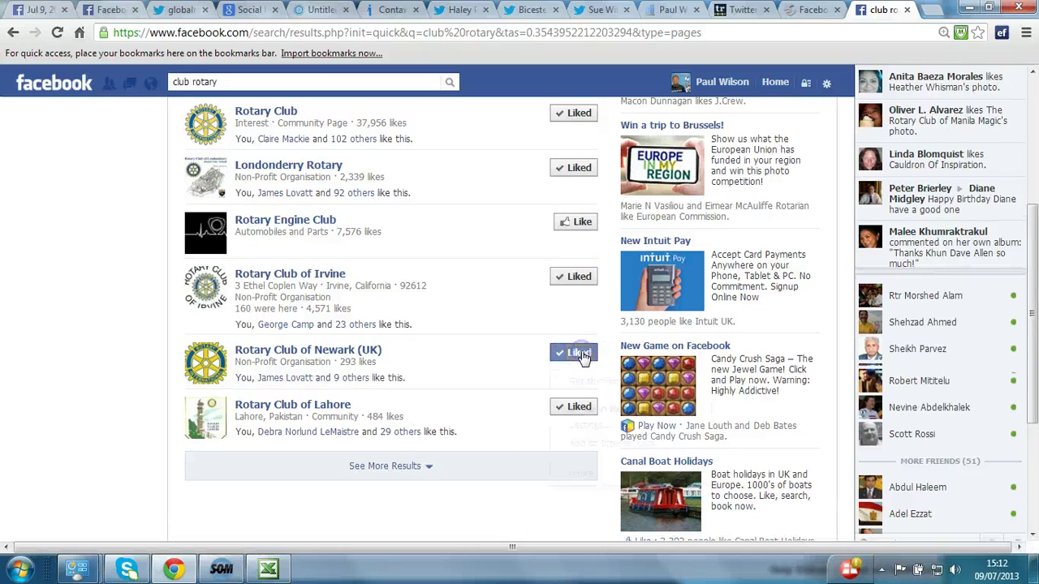
left_click(340, 352)
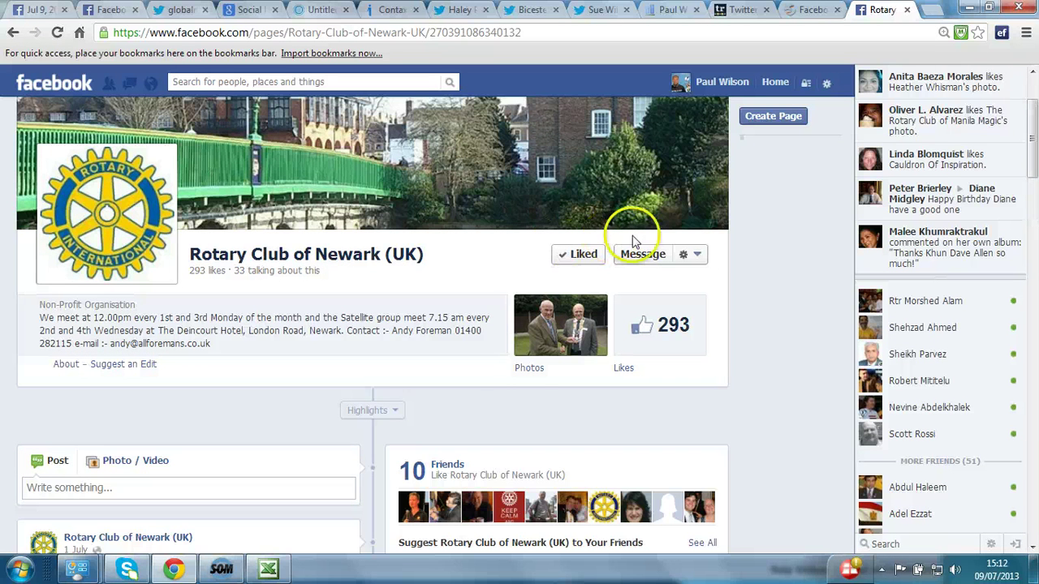
left_click(657, 260)
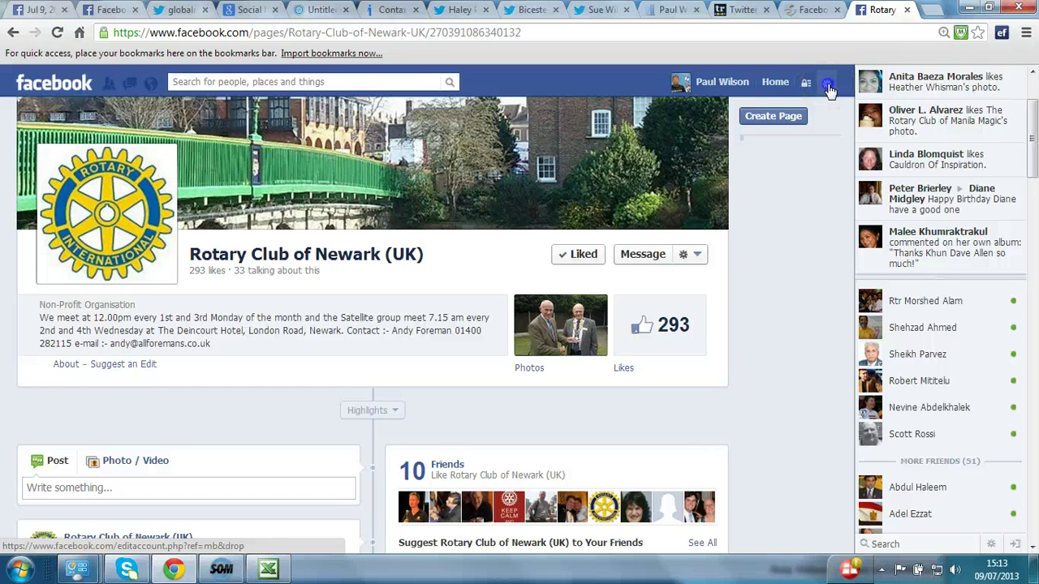
- Acting as Rotary Club of Grantham, like Rotary Club of Newark (UK), then open its page and notifications
left_click(827, 85)
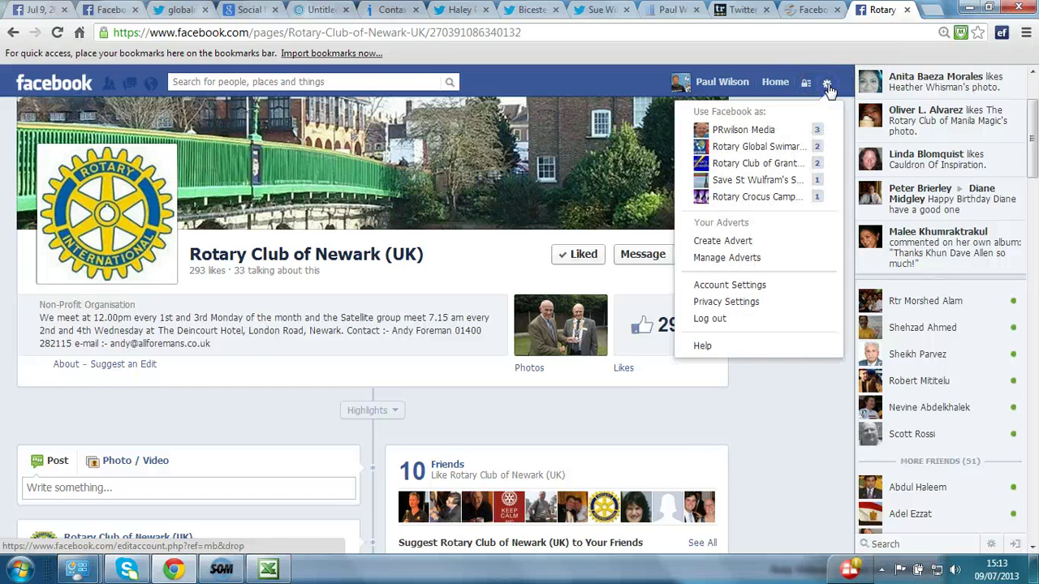
left_click(787, 165)
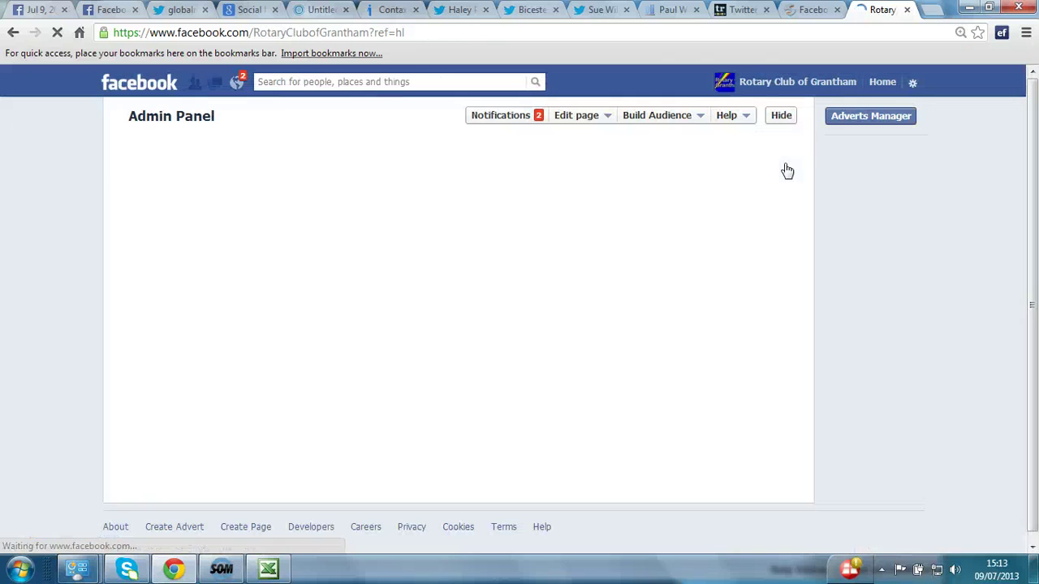
left_click(431, 79)
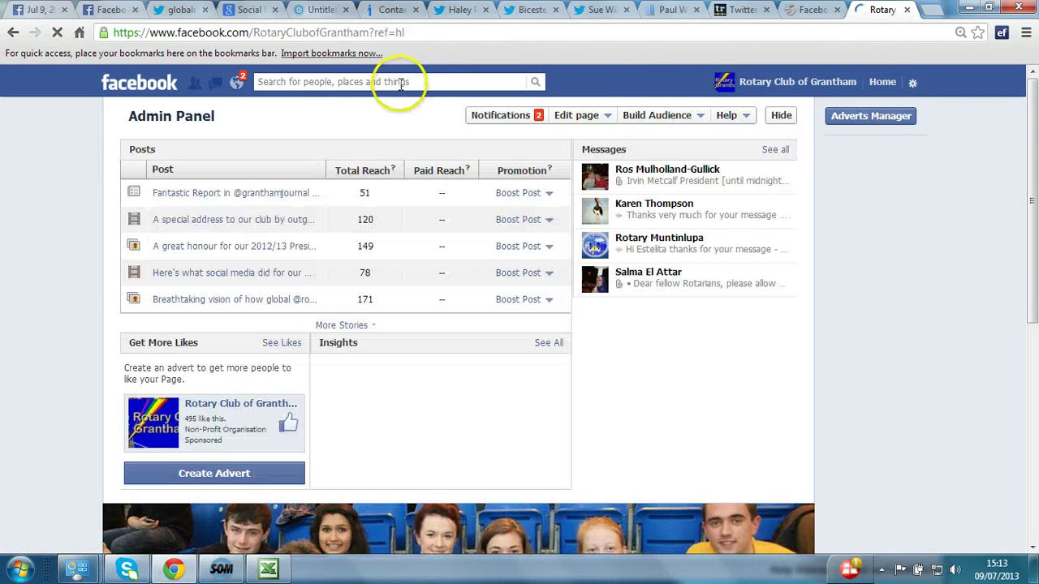
type("rotary clu")
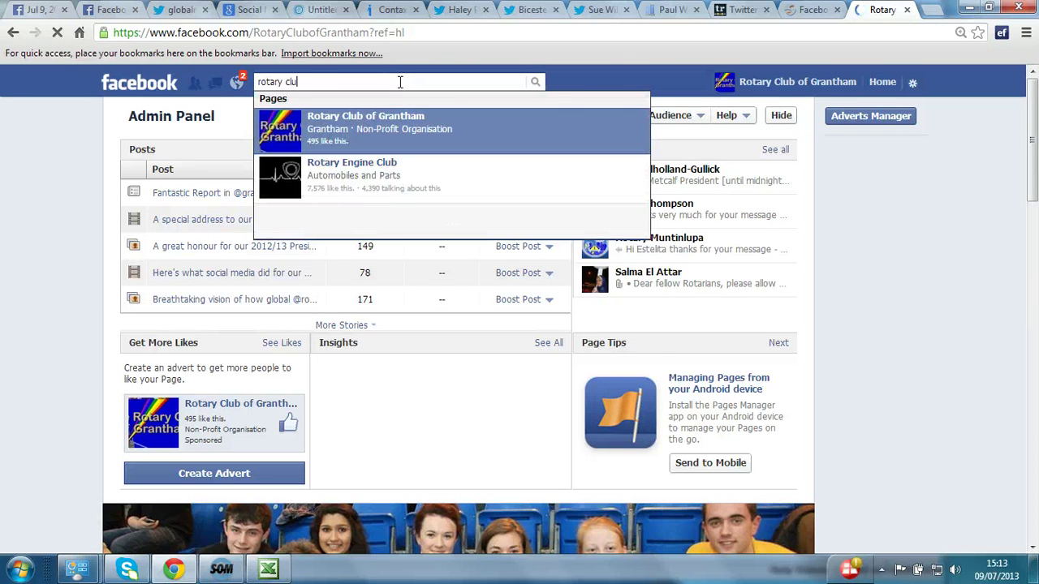
type("b of newark ")
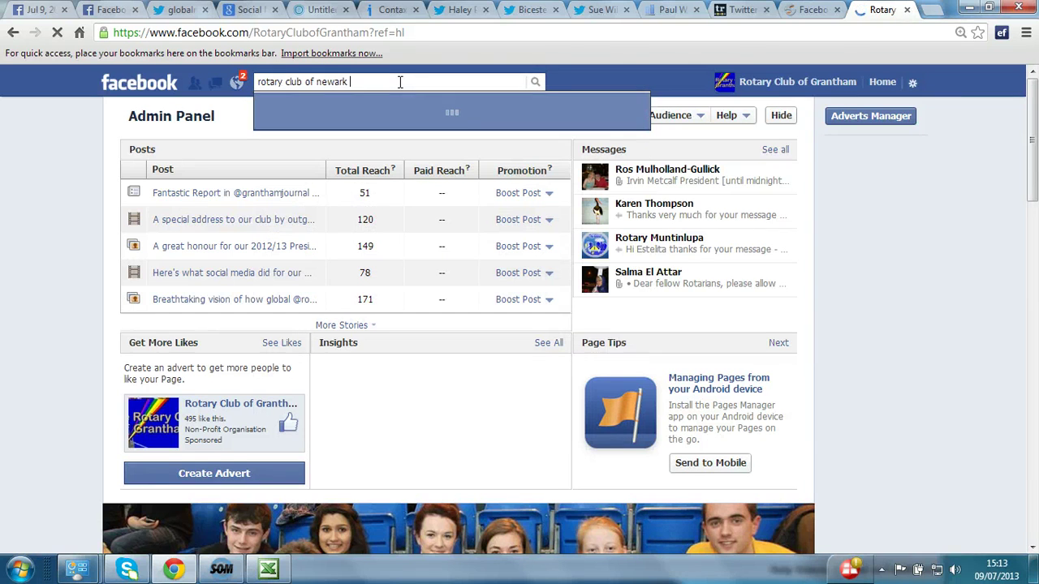
type("all")
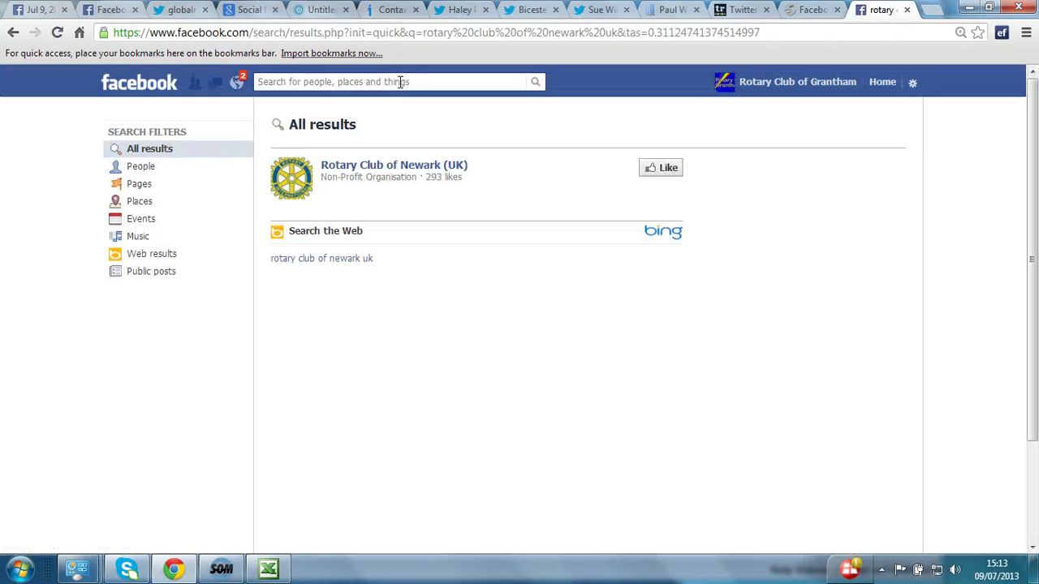
left_click(405, 158)
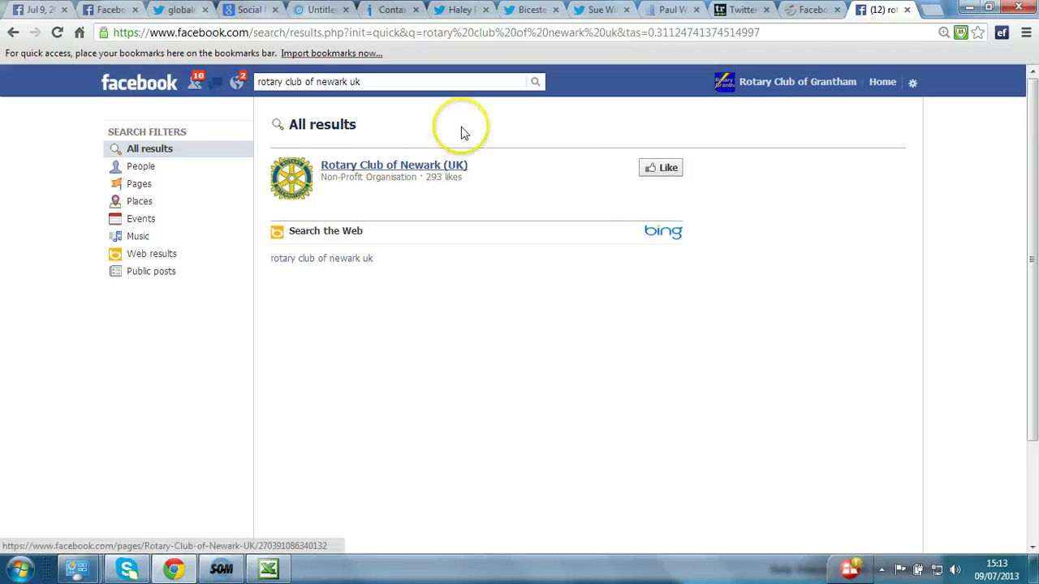
left_click(664, 169)
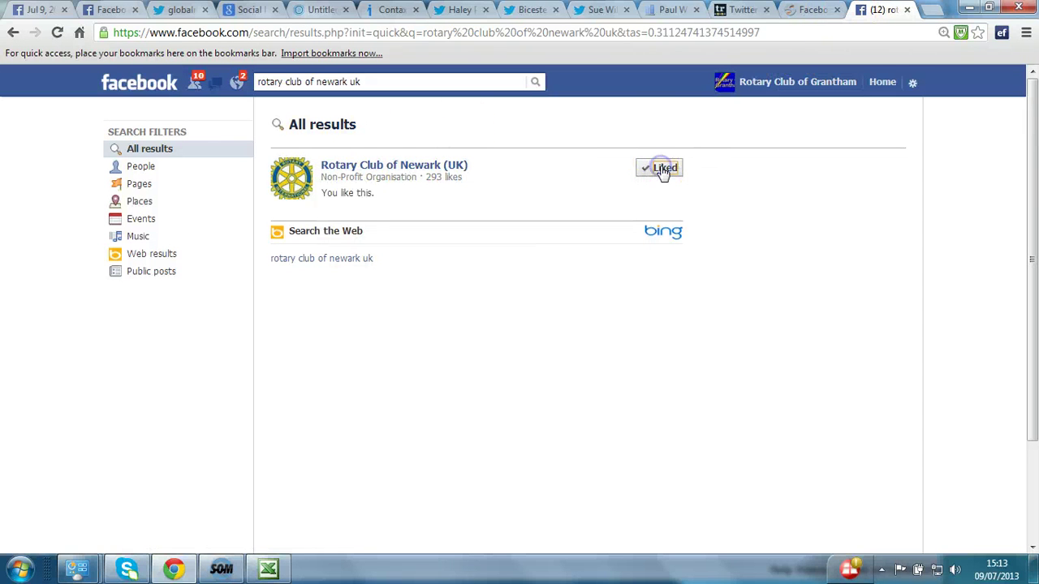
left_click(380, 169)
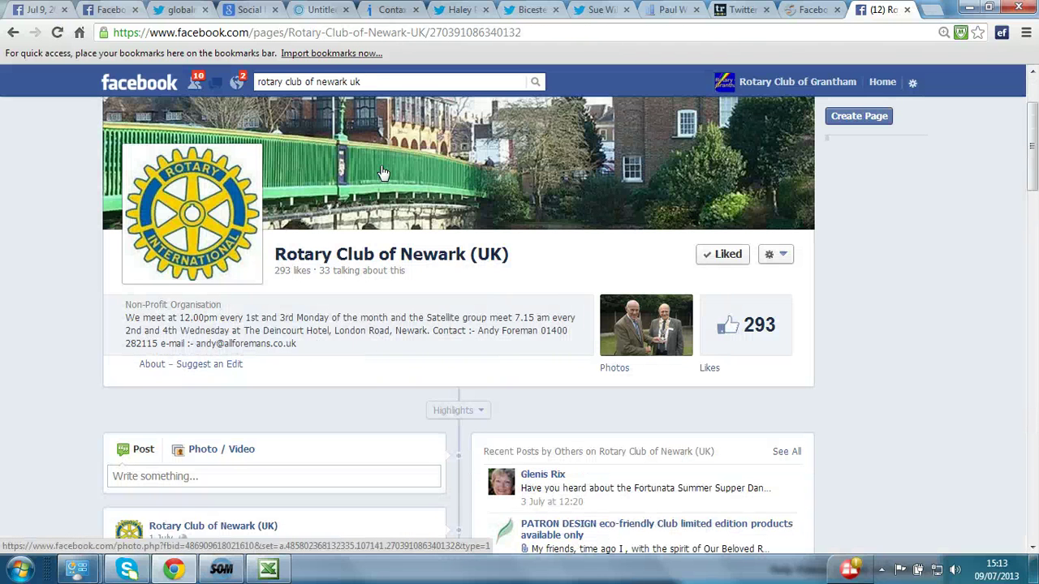
left_click(195, 87)
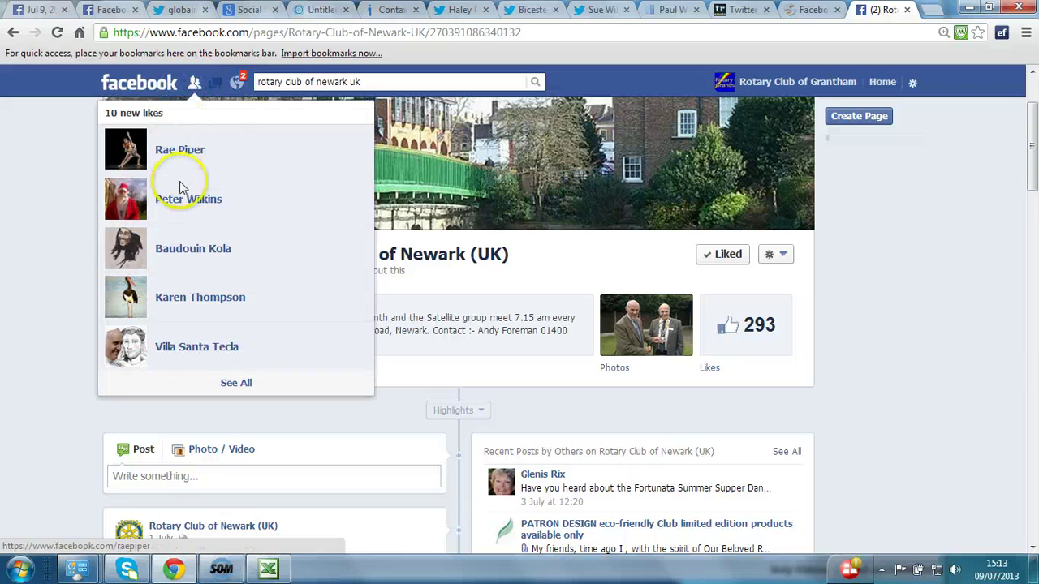
- Switch back to your personal profile and open the Rotary Club of Grantham Admin Panel from Home
left_click(914, 87)
left_click(881, 138)
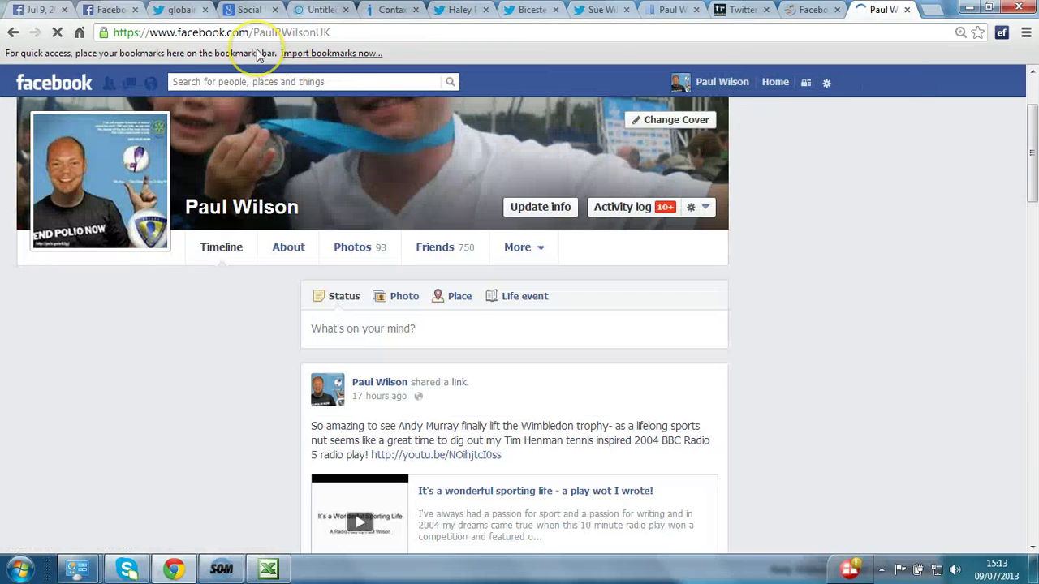
left_click(775, 83)
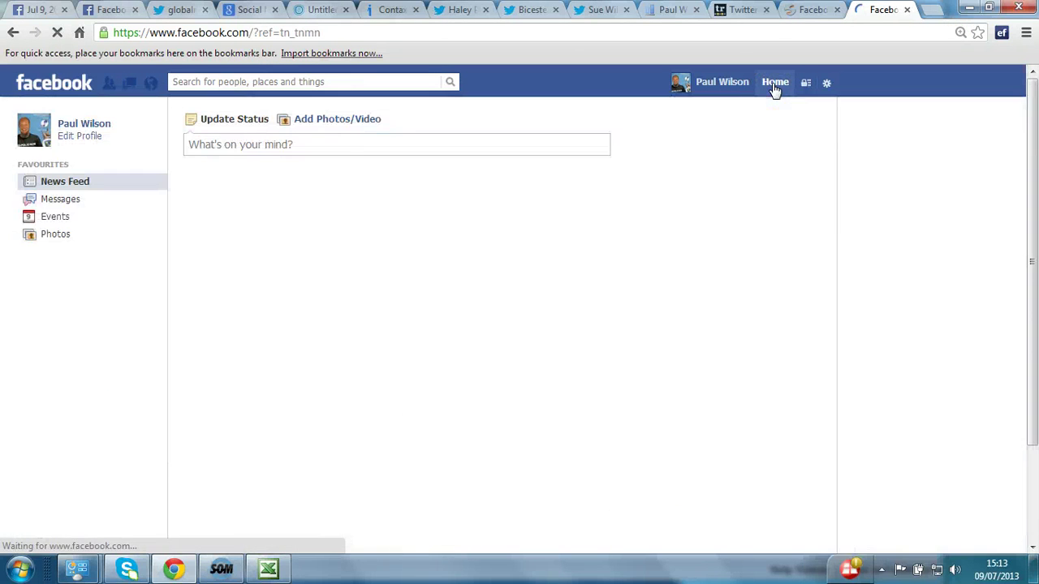
left_click(298, 225)
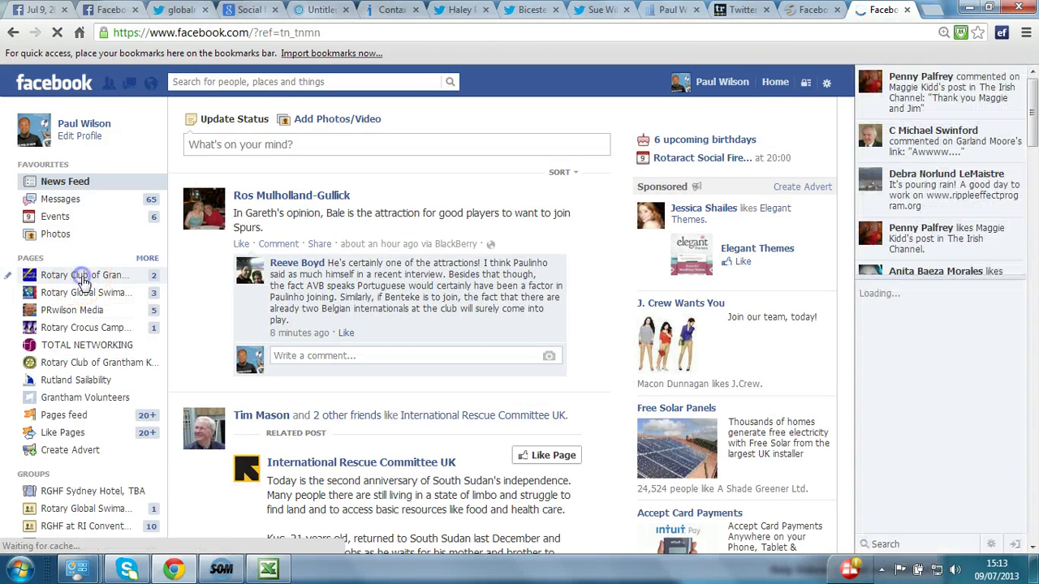
left_click(85, 279)
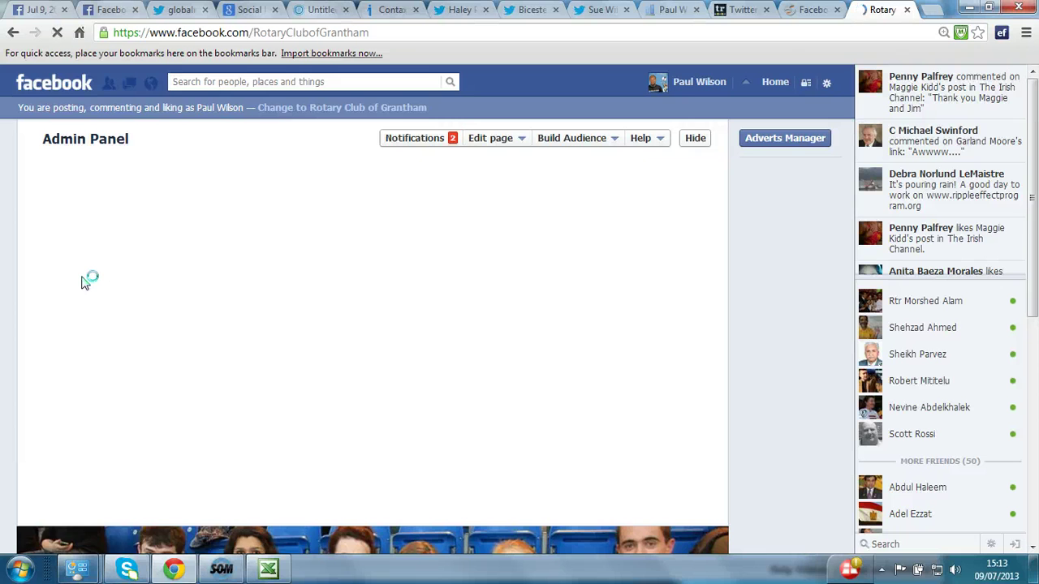
- From See Likes, switch the connection list to 'Pages that like this' for Rotary Club of Grantham
left_click(205, 366)
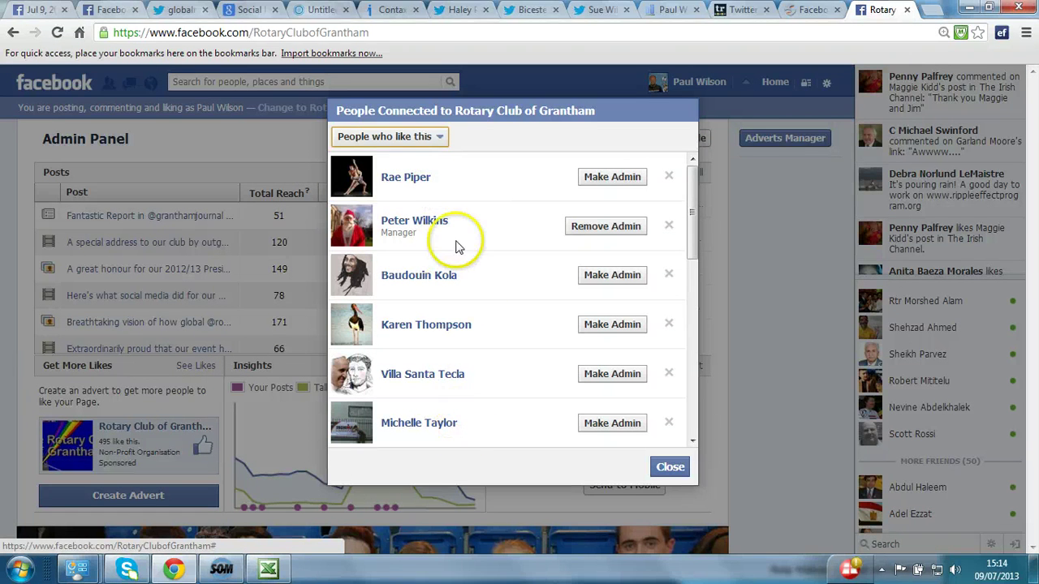
left_click(439, 138)
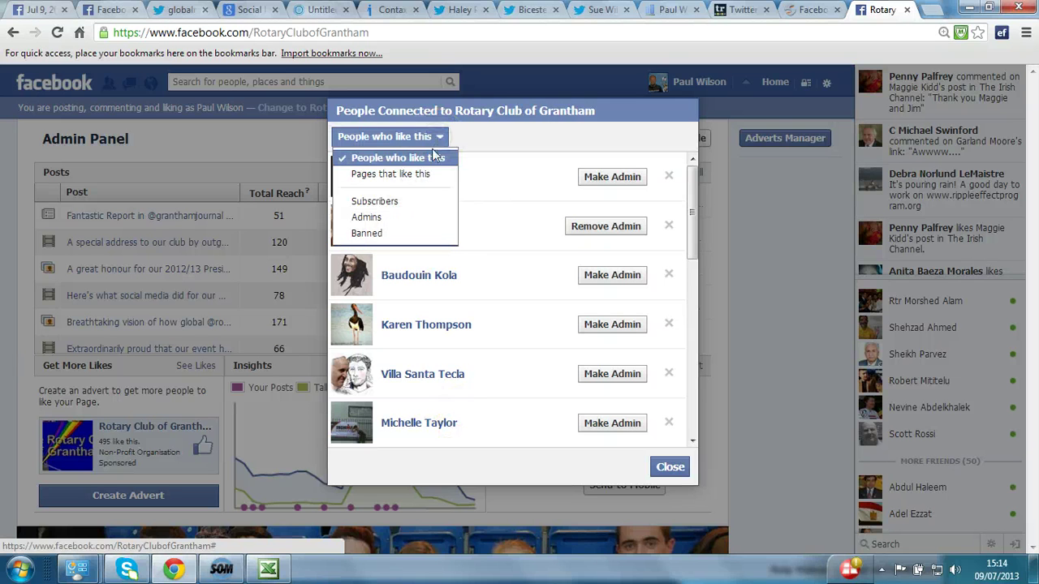
left_click(428, 175)
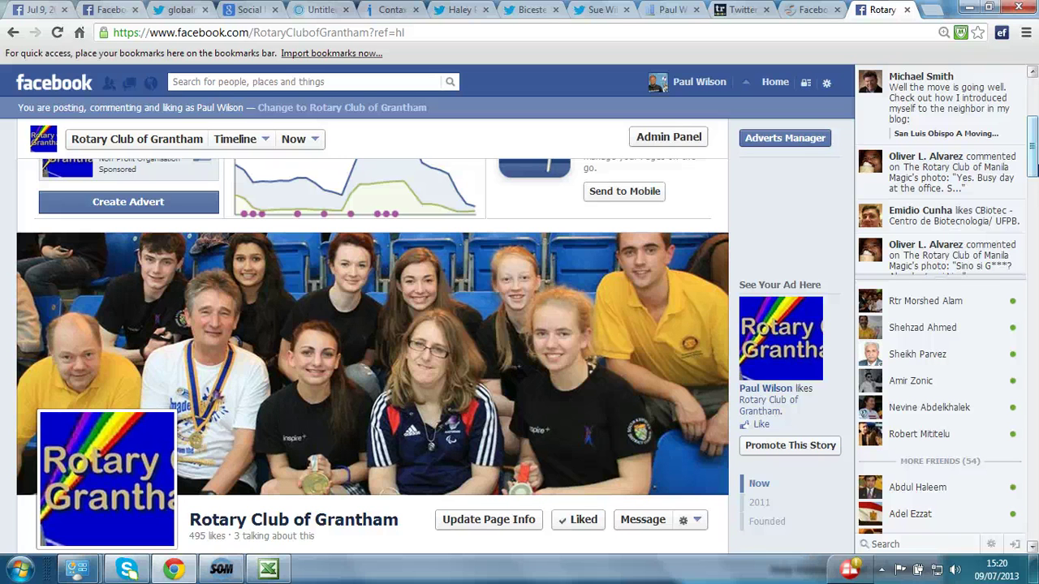
- Return to the Facebook News Feed home page
left_click(775, 82)
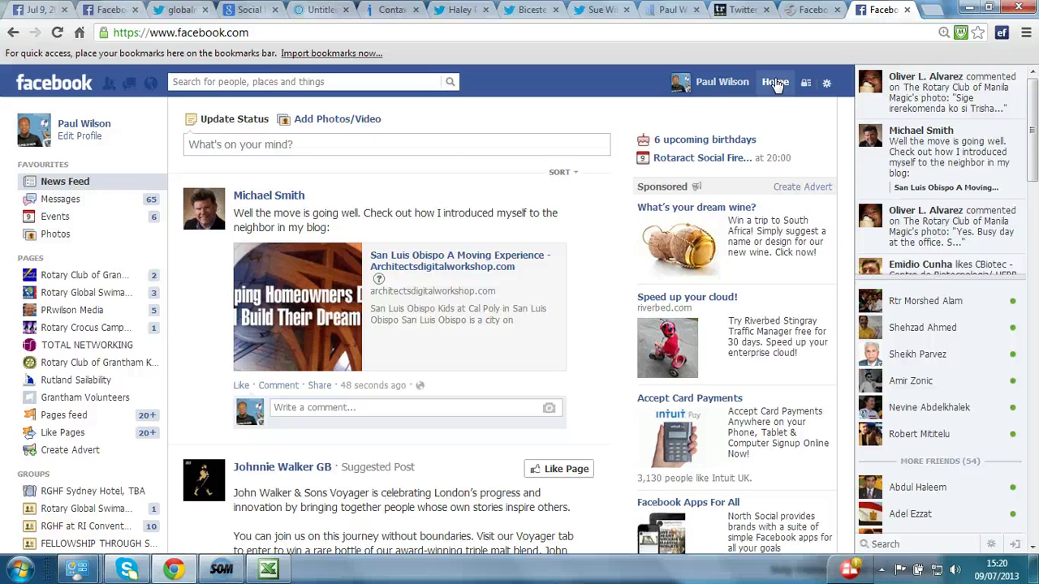
- Search Help for 'interest lists', read 'How do I create my own interest list?', and open Interests
left_click(828, 85)
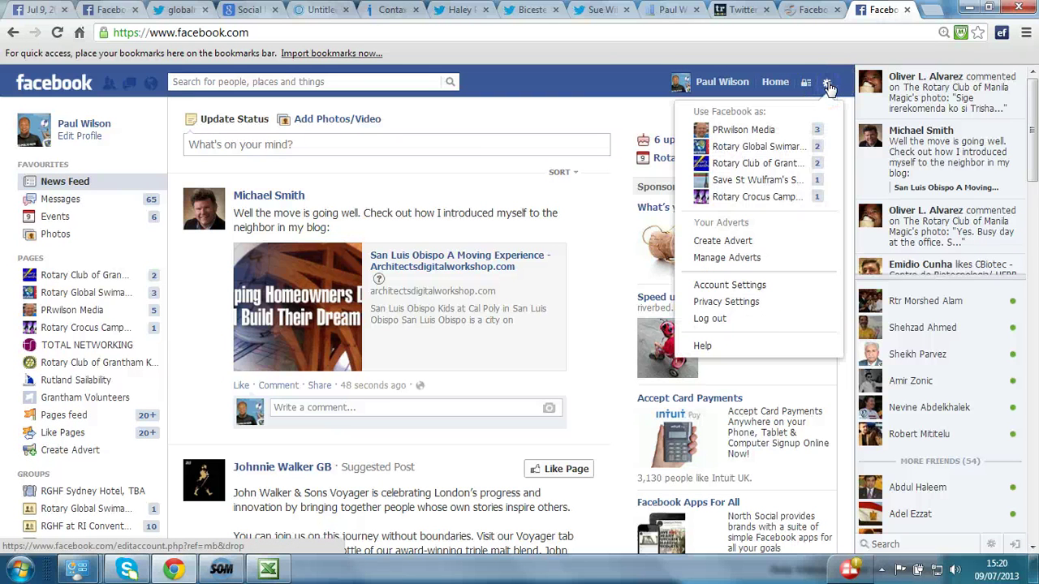
left_click(763, 345)
left_click(598, 126)
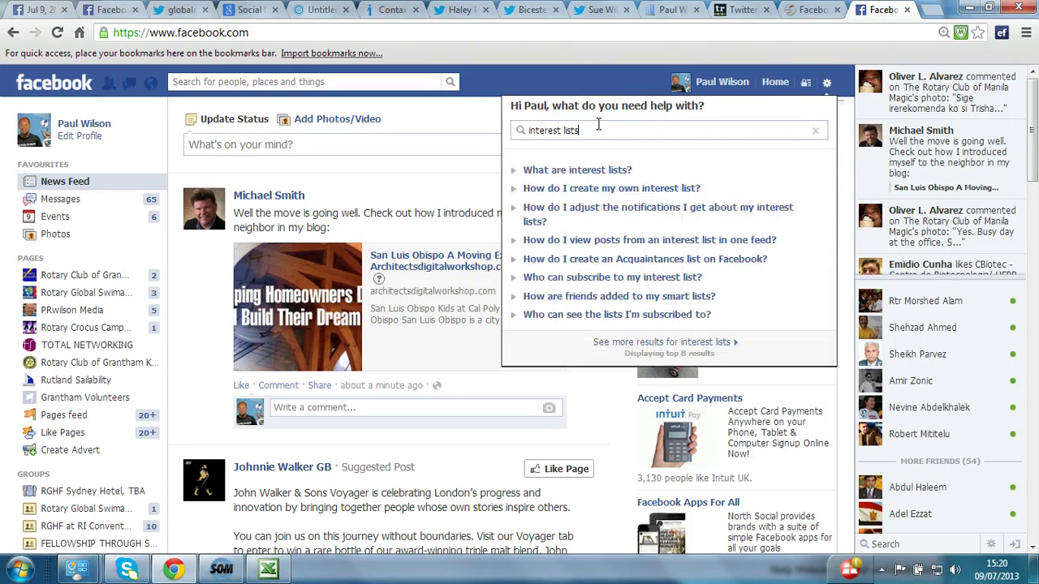
left_click(577, 172)
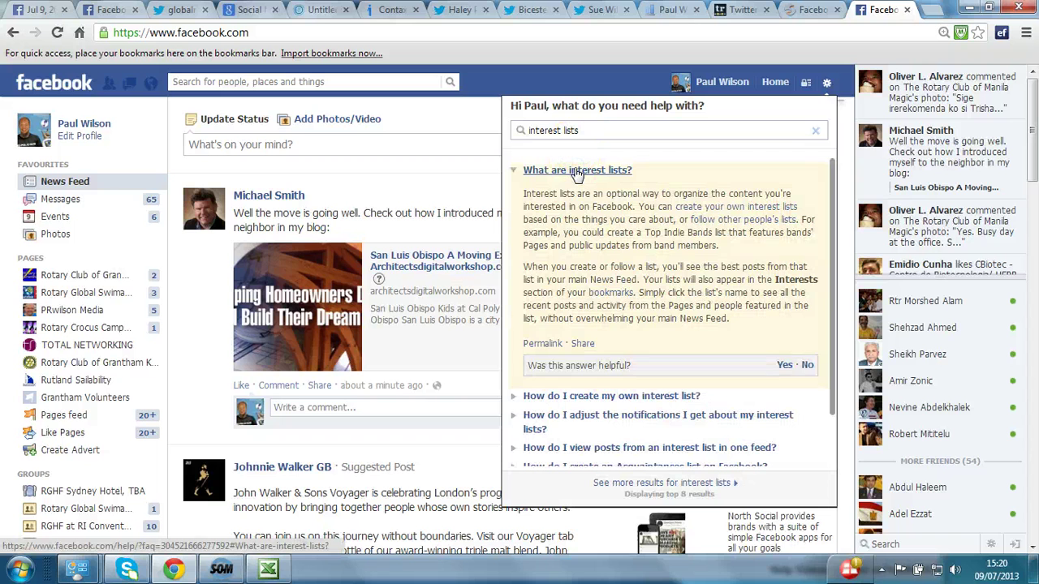
left_click(729, 208)
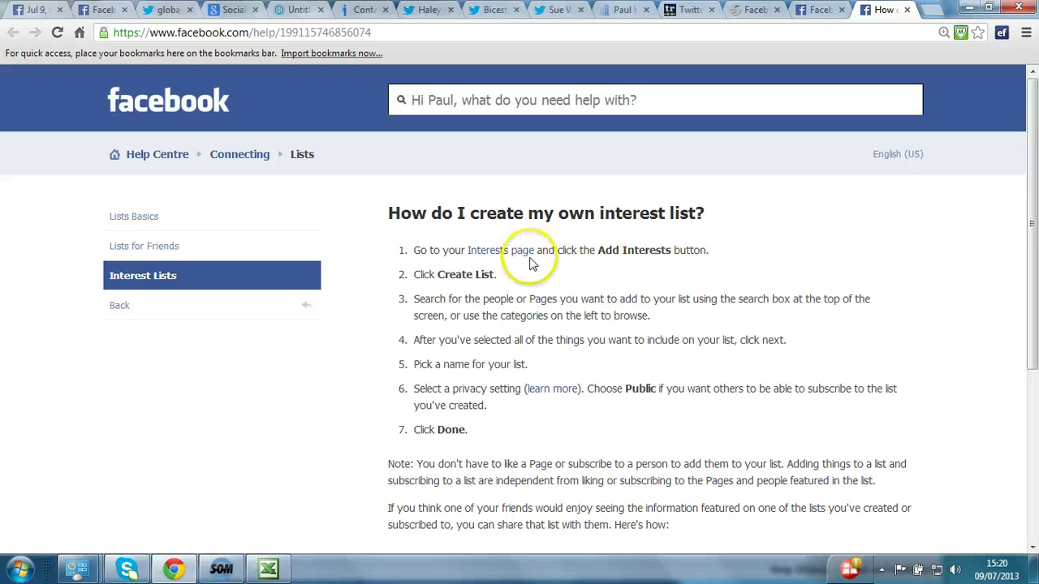
left_click(513, 255)
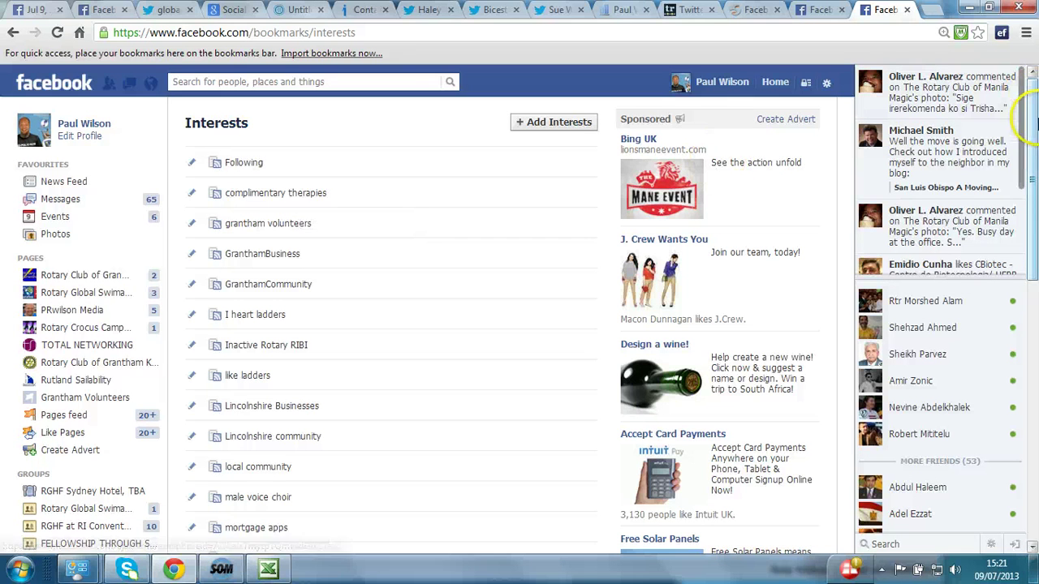
left_click_drag(1024, 186, 1014, 369)
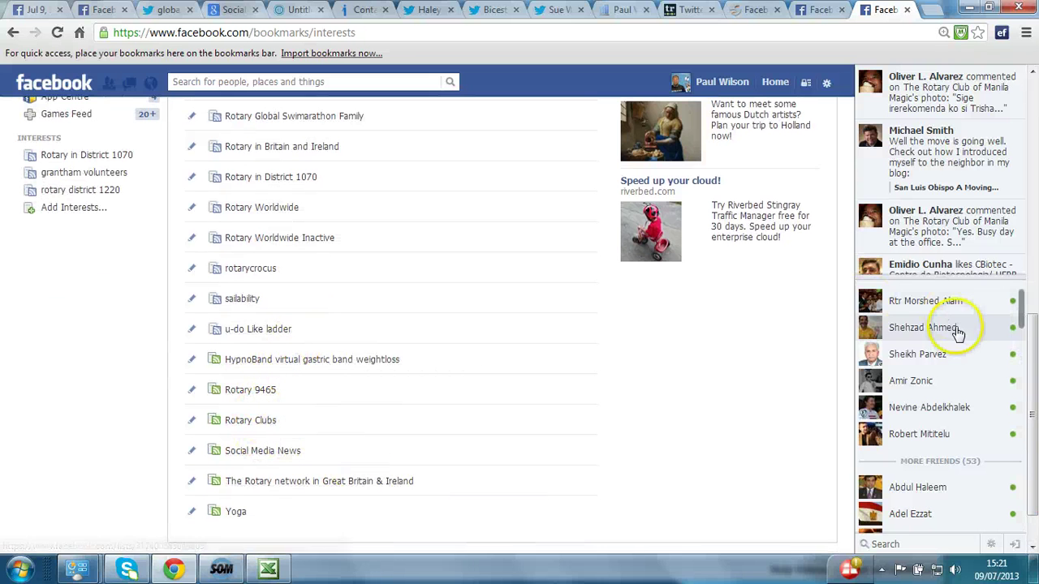
left_click(1034, 341)
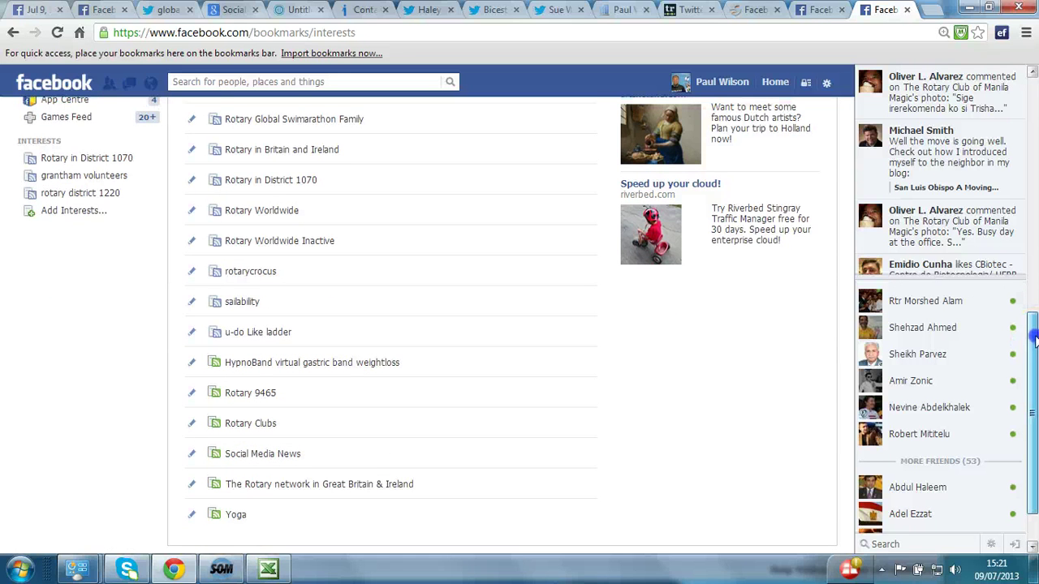
left_click_drag(1033, 341, 1015, 91)
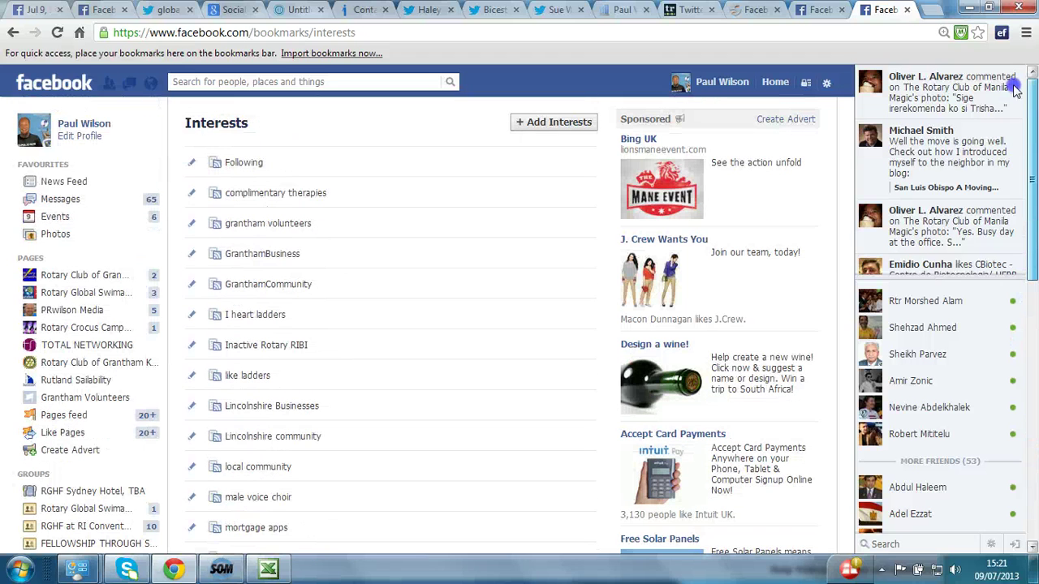
left_click(340, 83)
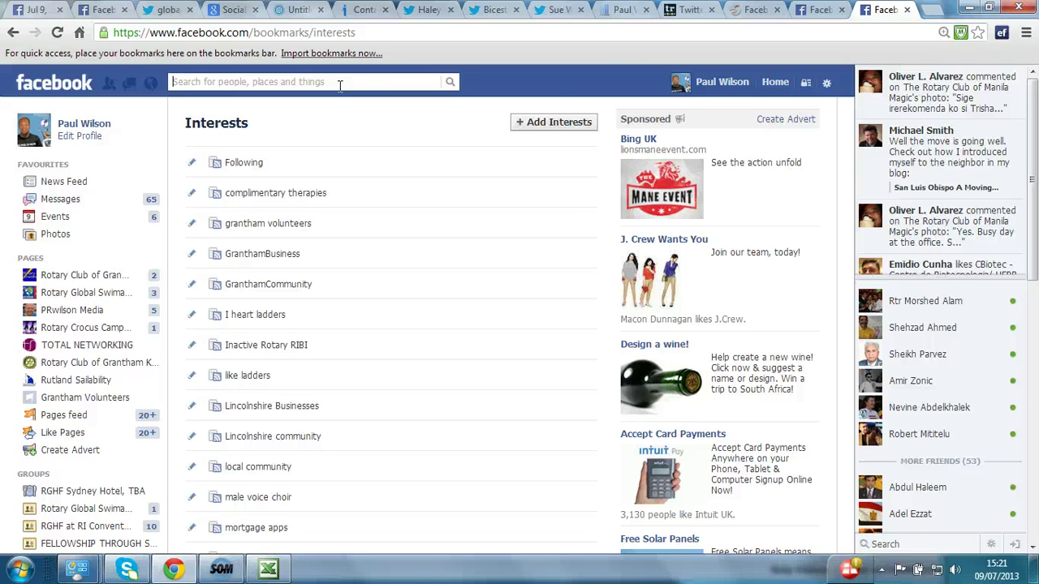
- Find Rotary Club of Newark (UK), add it to the Rotary Worldwide interest list, and return Home
type("rotary clu")
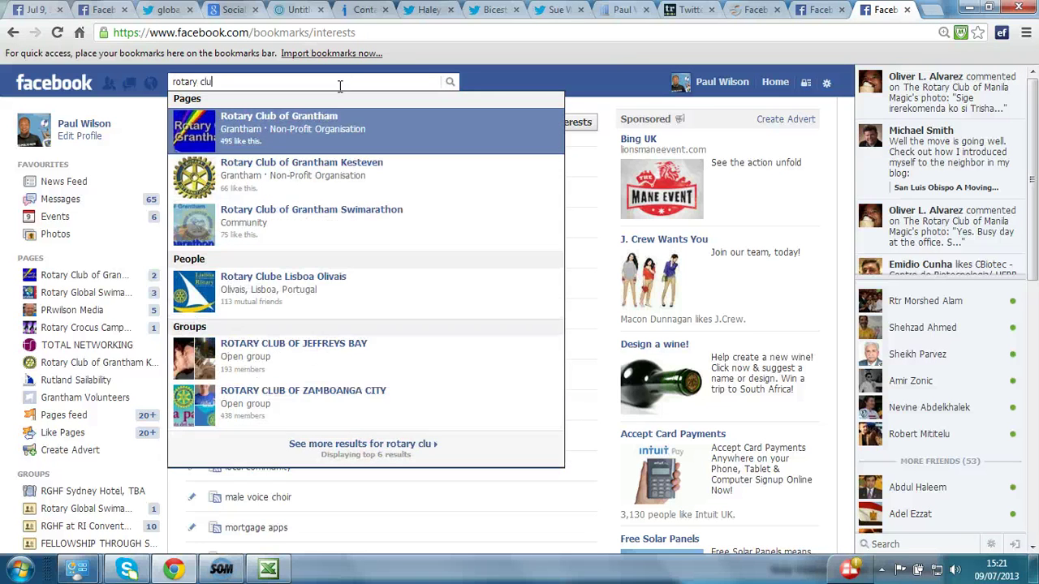
type("b of newark")
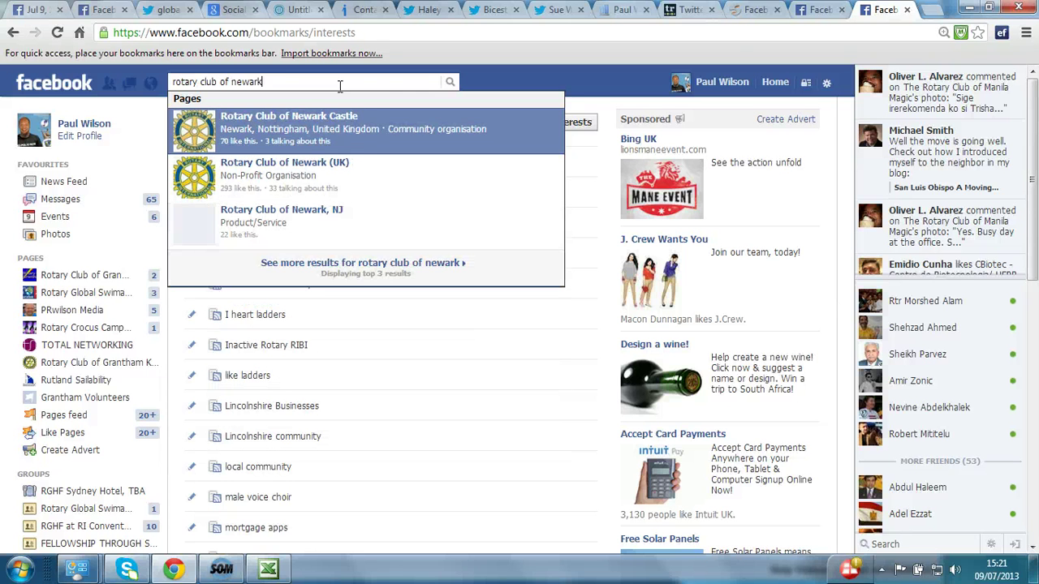
left_click(323, 168)
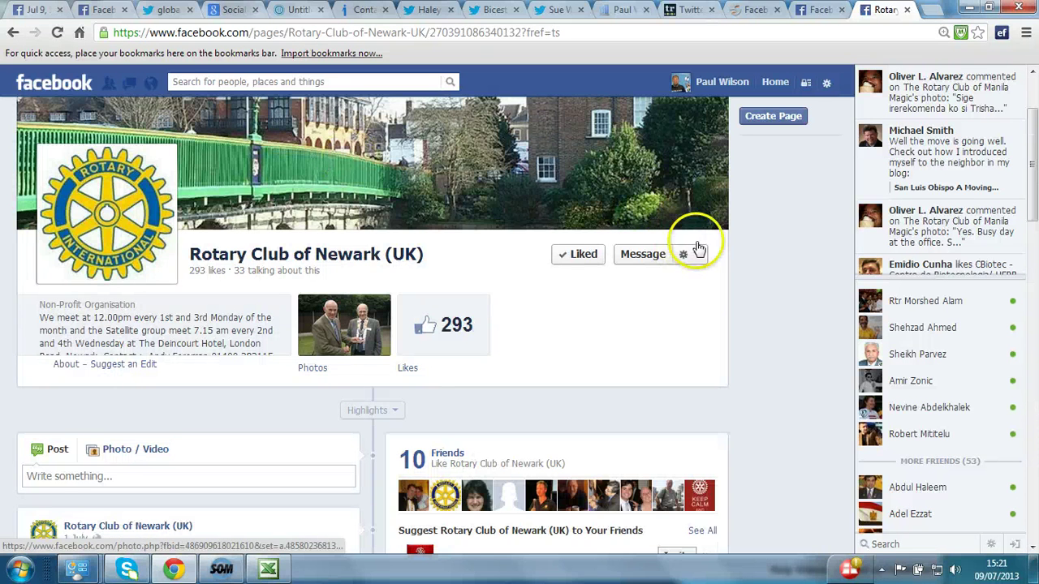
left_click(696, 255)
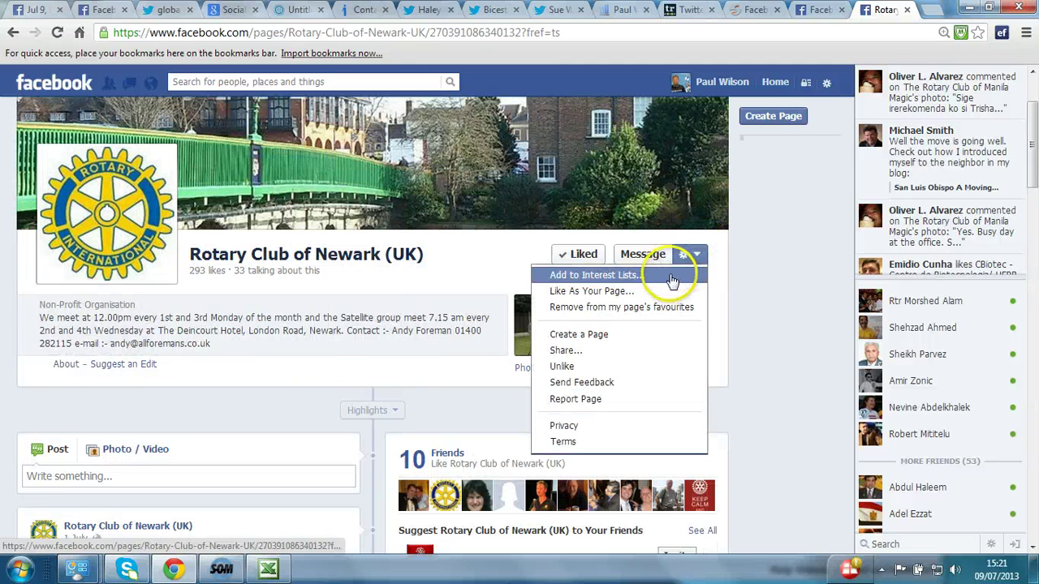
left_click(668, 277)
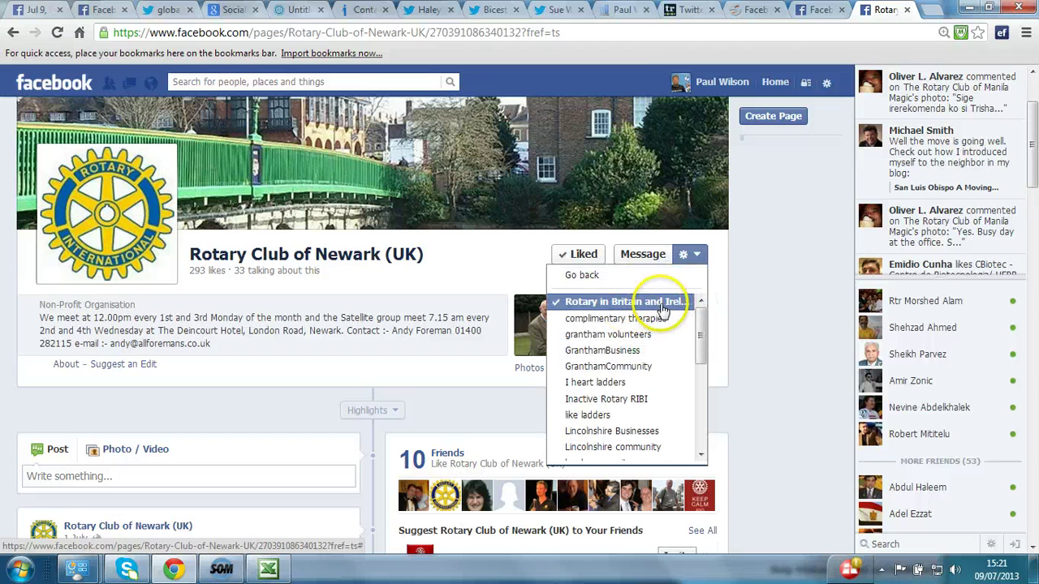
left_click_drag(699, 324, 705, 416)
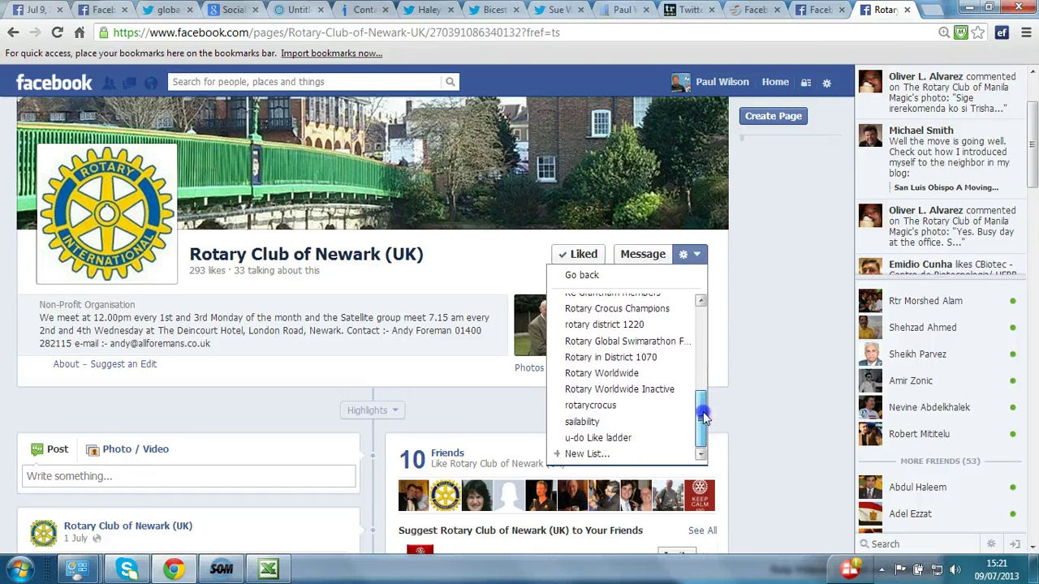
left_click(632, 375)
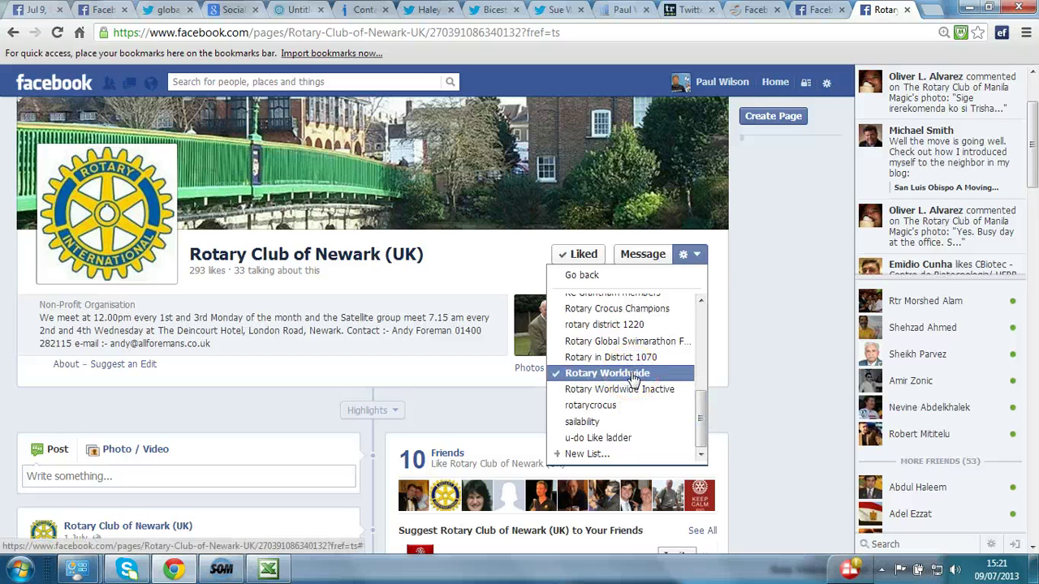
left_click(776, 84)
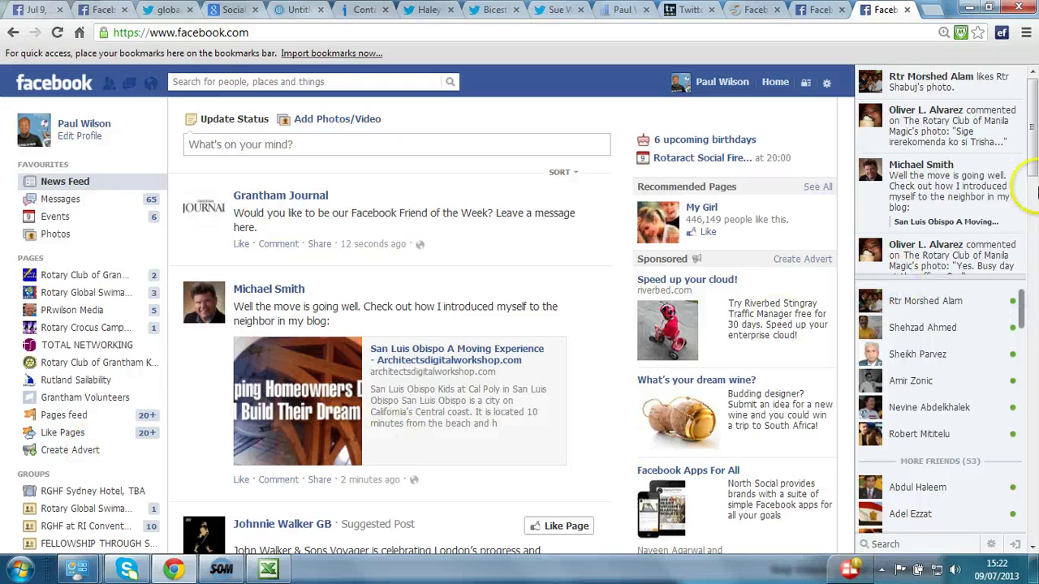
- Open the Rotary Worldwide list from INTERESTS in the sidebar and browse its posts
scroll(1024, 210, "down", 1)
scroll(1024, 209, "down", 3)
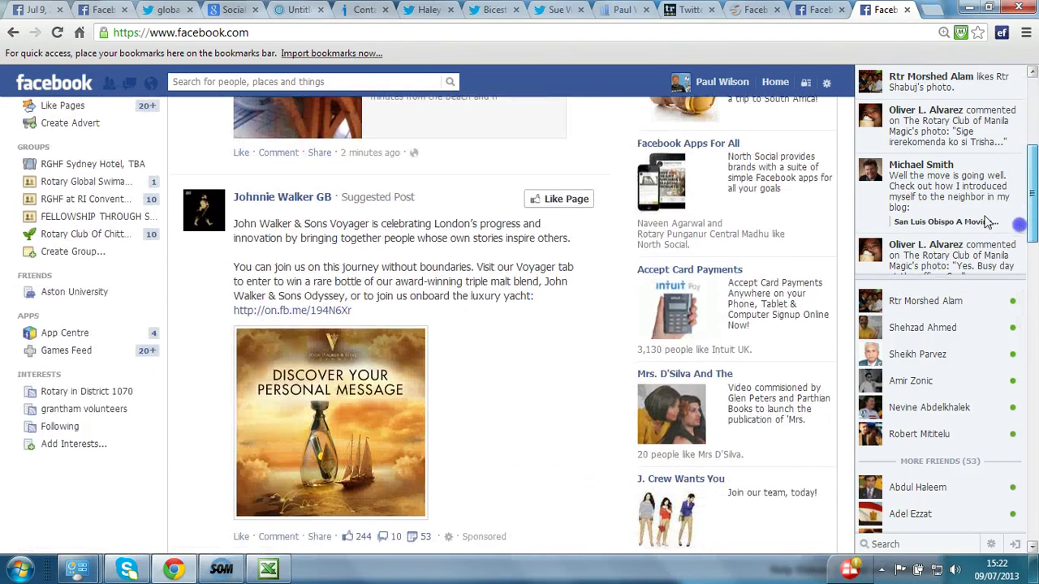
left_click(65, 367)
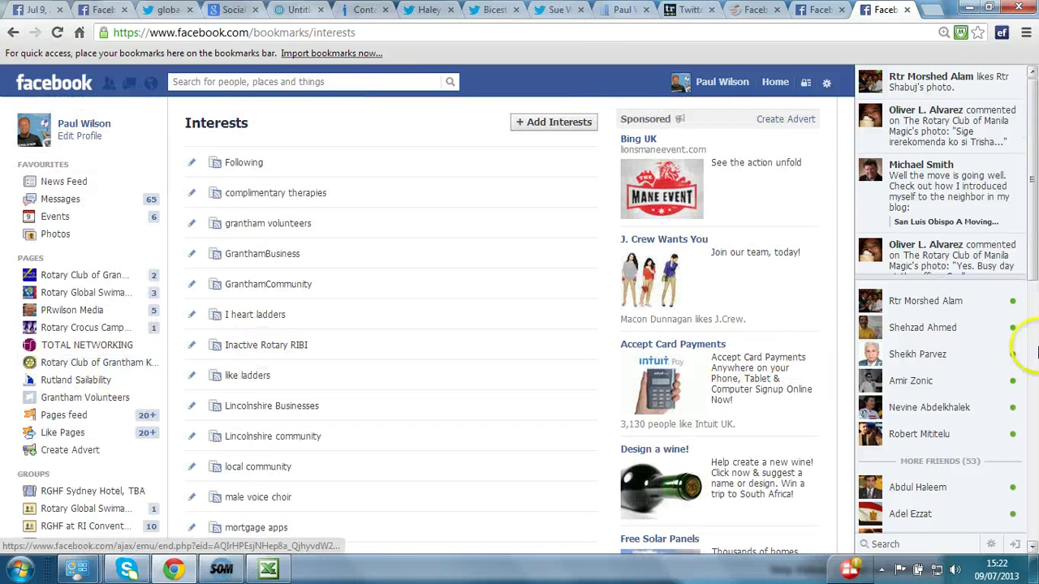
left_click_drag(1032, 252, 1026, 381)
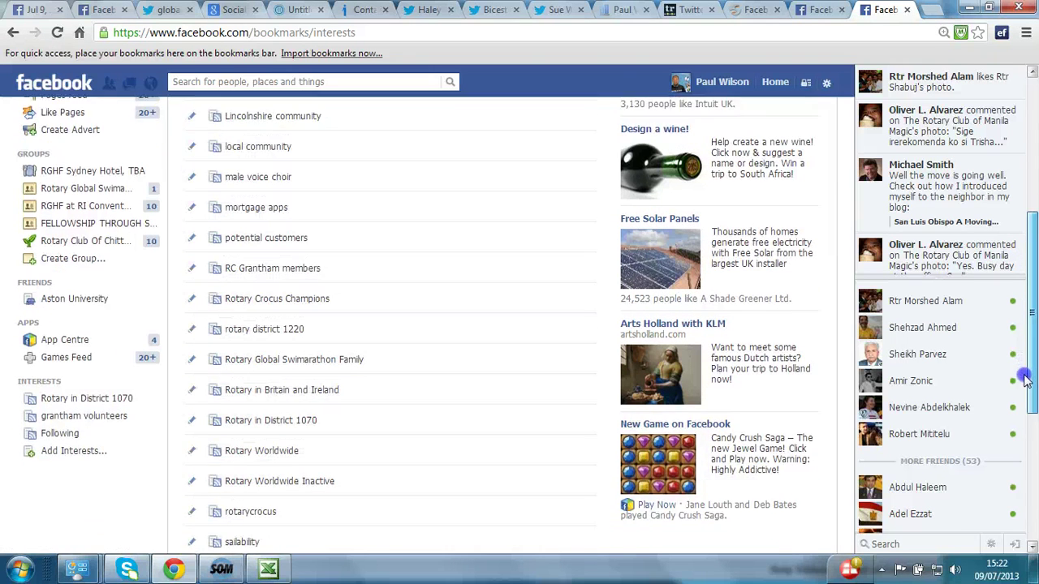
left_click(217, 439)
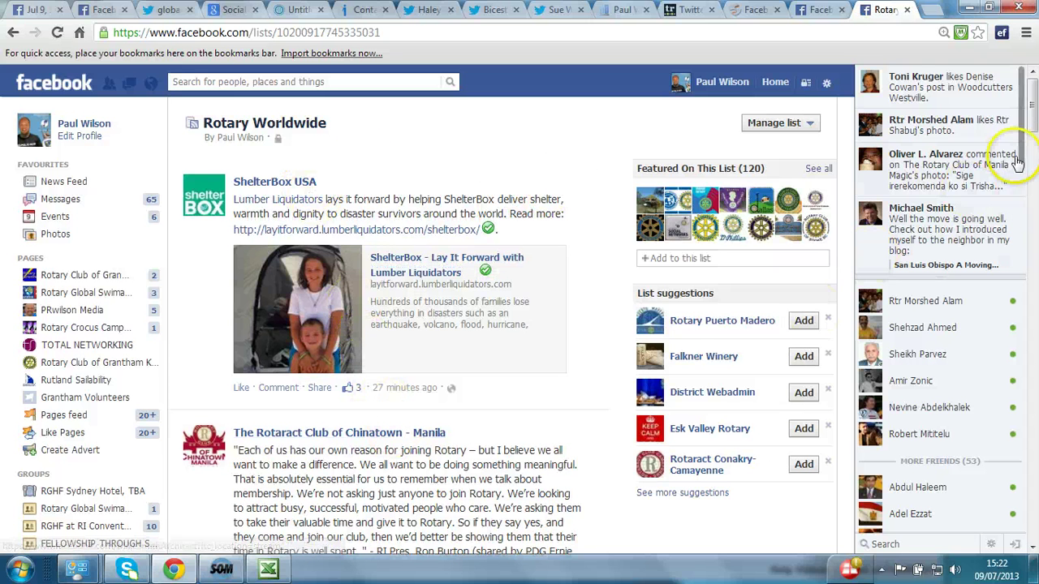
scroll(806, 136, "down", 1)
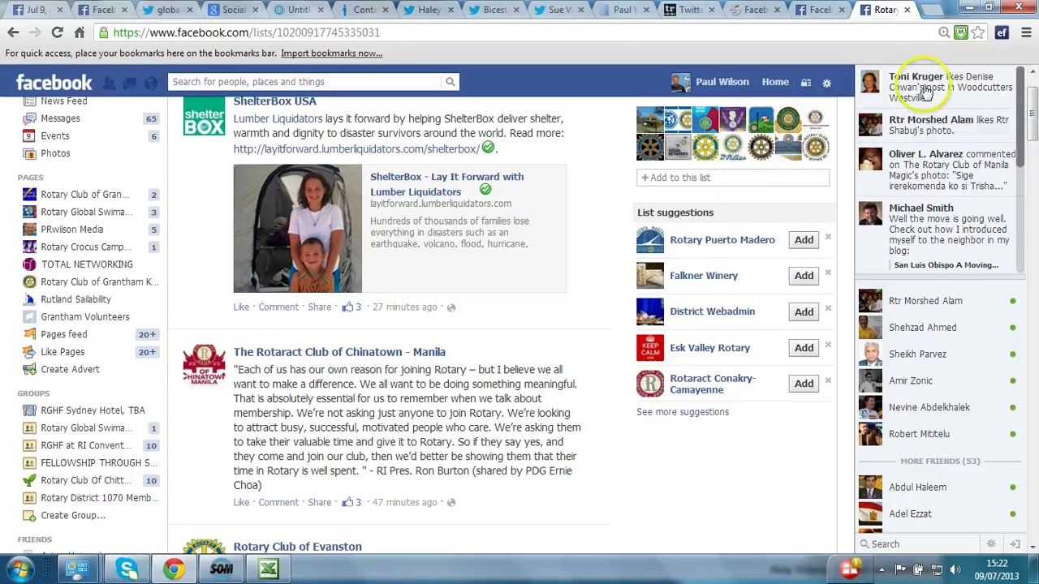
scroll(994, 109, "up", 1)
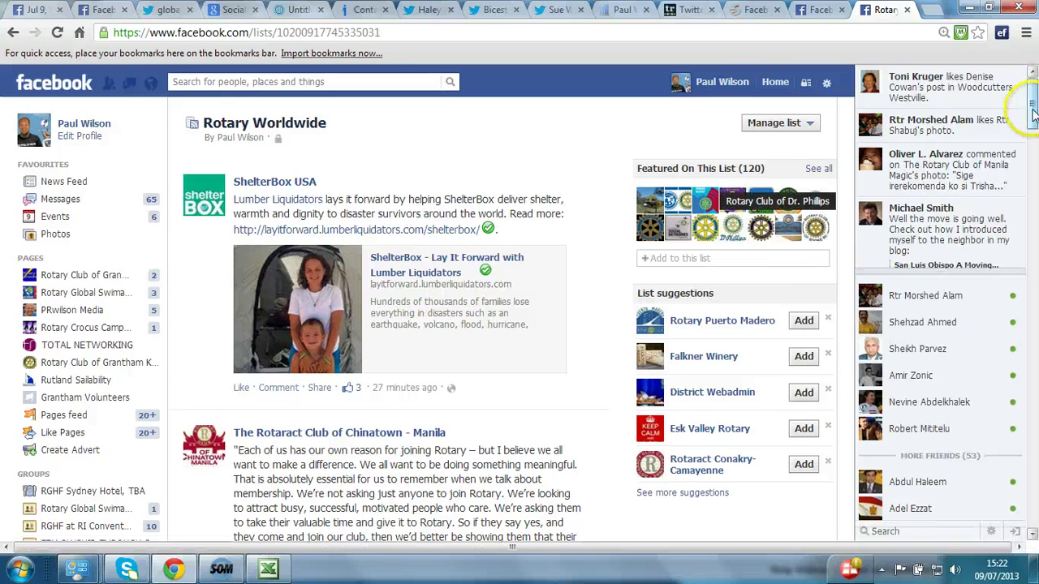
left_click_drag(1031, 105, 1032, 157)
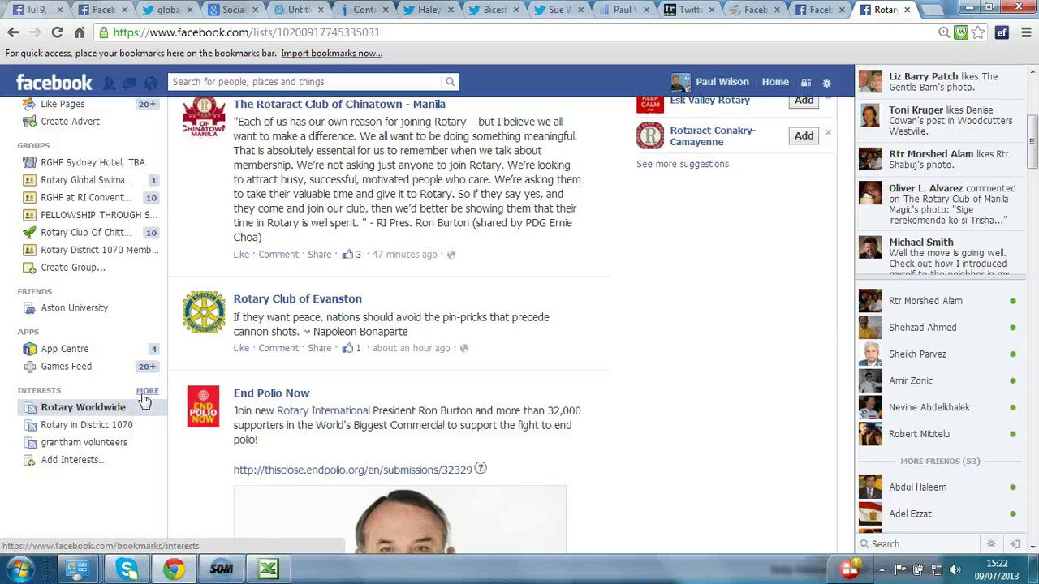
- Search interest lists for 'volunteers' and open the Volunteers for VaktaMandir Sydney list
left_click(89, 460)
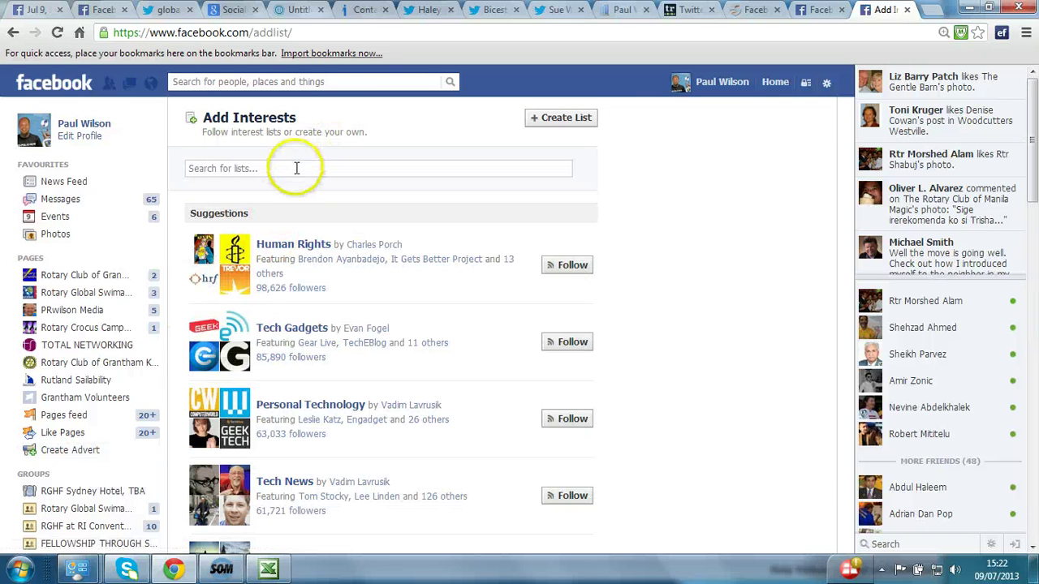
left_click(296, 168)
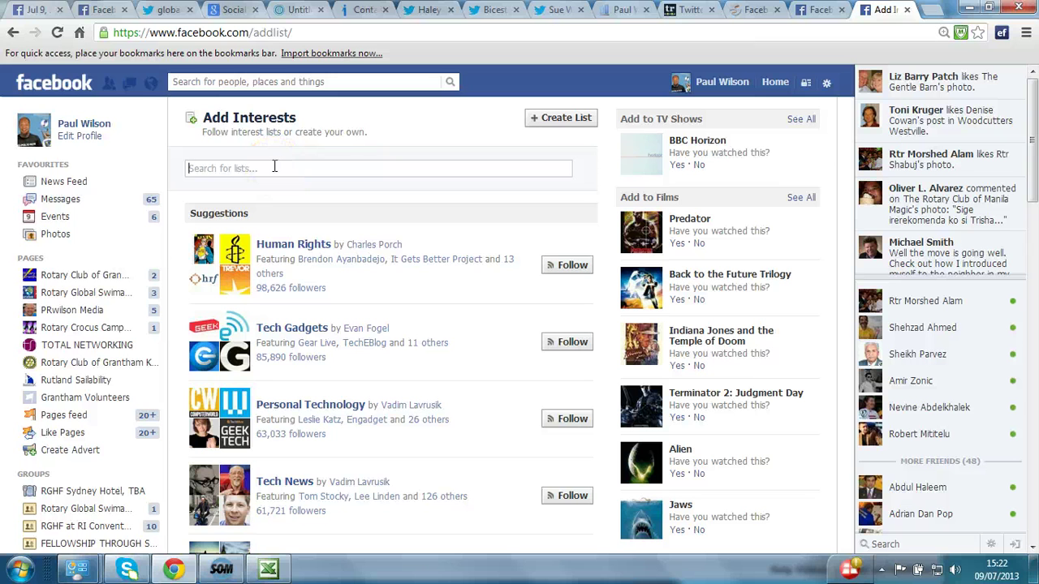
type("volunteers")
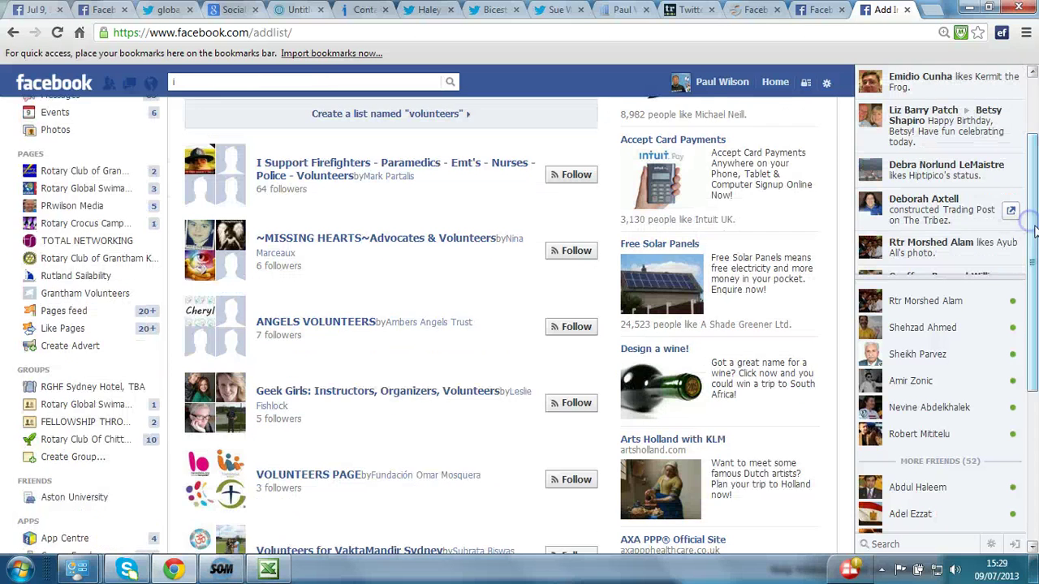
left_click_drag(1031, 231, 1030, 336)
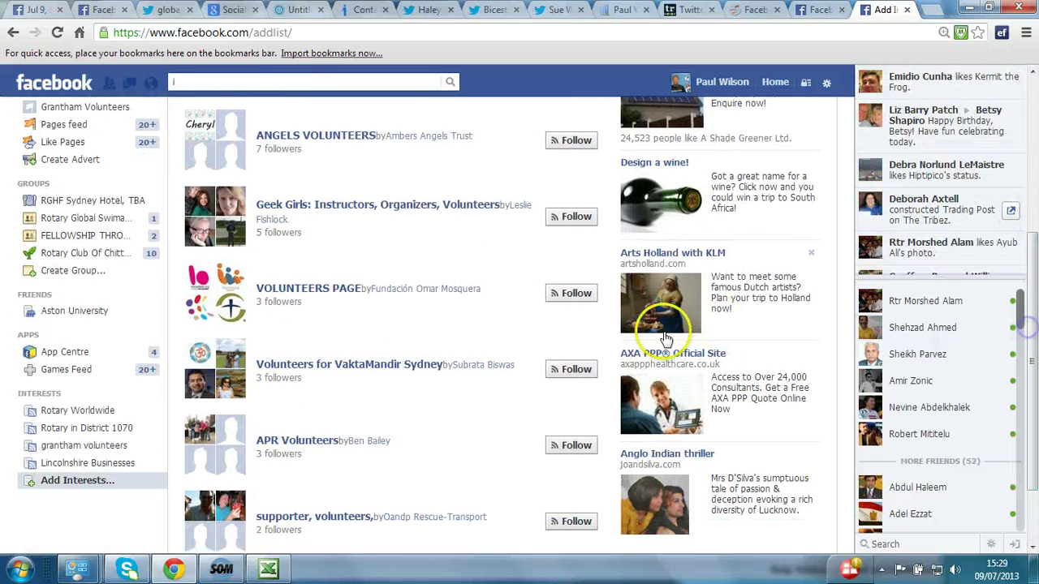
left_click(367, 369)
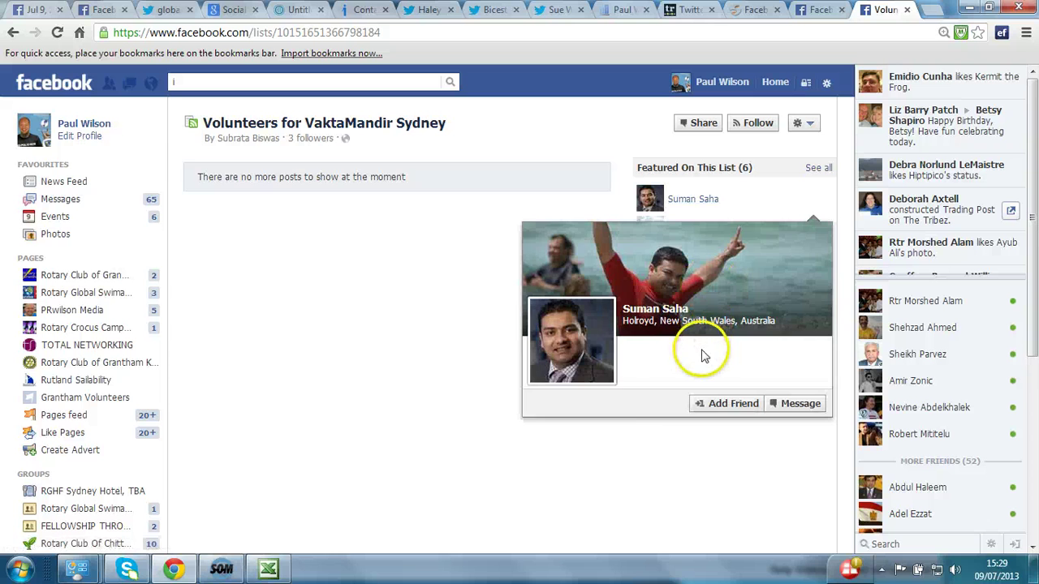
- Go back to Add Interests, scroll through the suggestions, and return to the News Feed
left_click(13, 33)
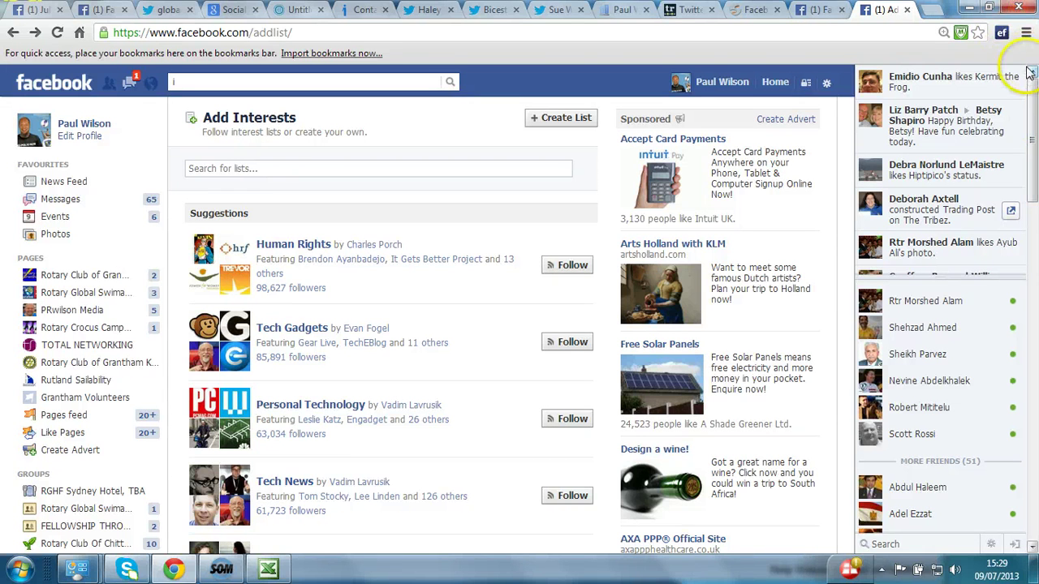
scroll(1034, 116, "down", 2)
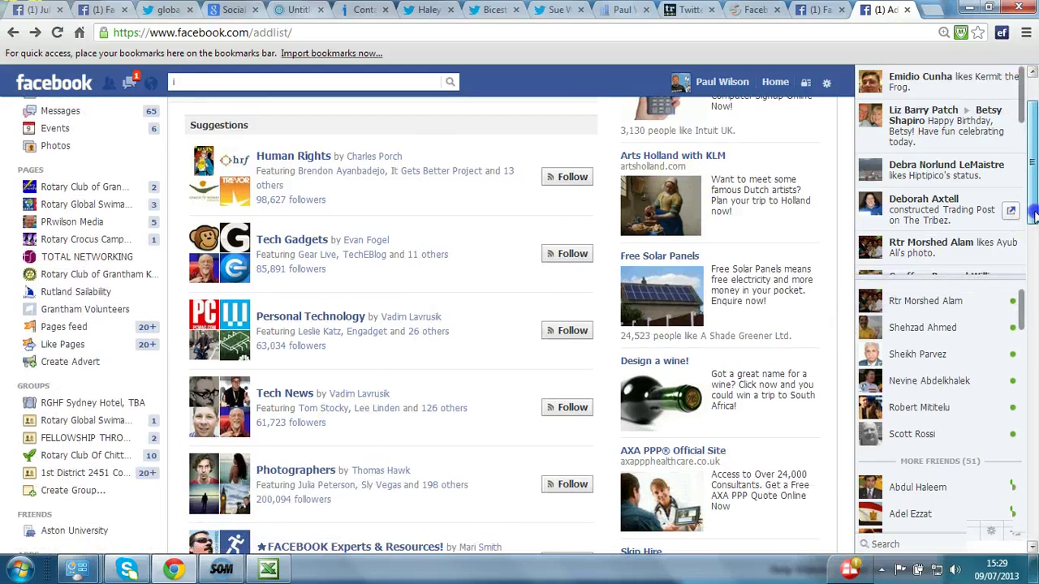
scroll(1032, 252, "down", 2)
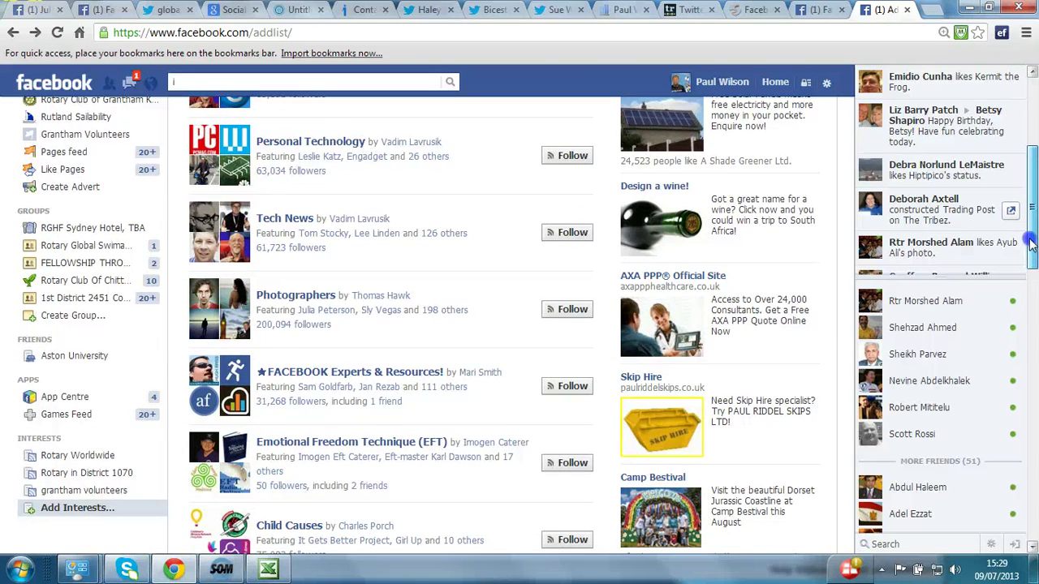
scroll(1032, 244, "up", 3)
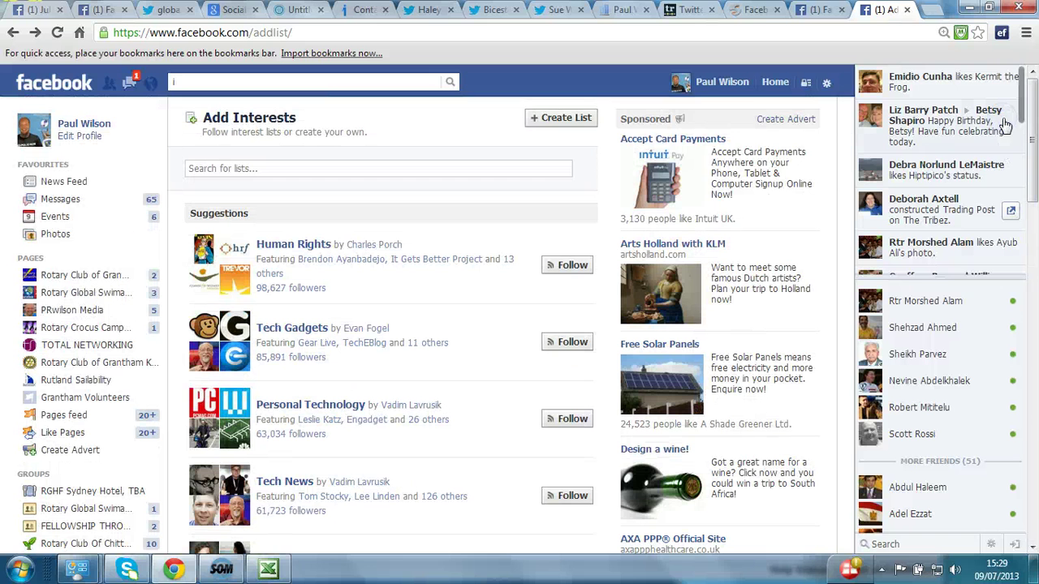
left_click(774, 83)
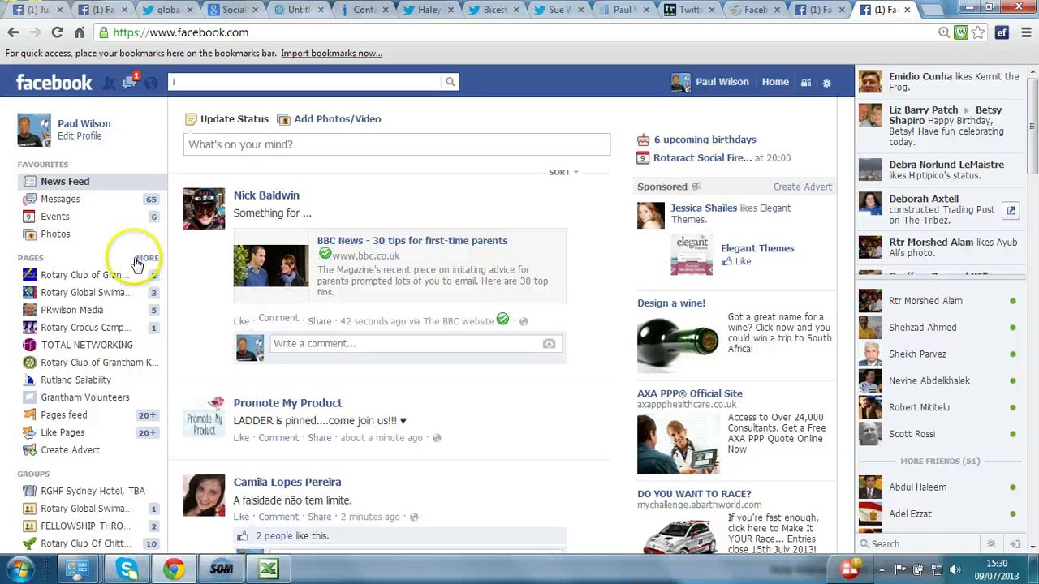
- Open the Rotary Club of Grantham page and bring up its 'Offer, Event +' posting options
left_click(114, 277)
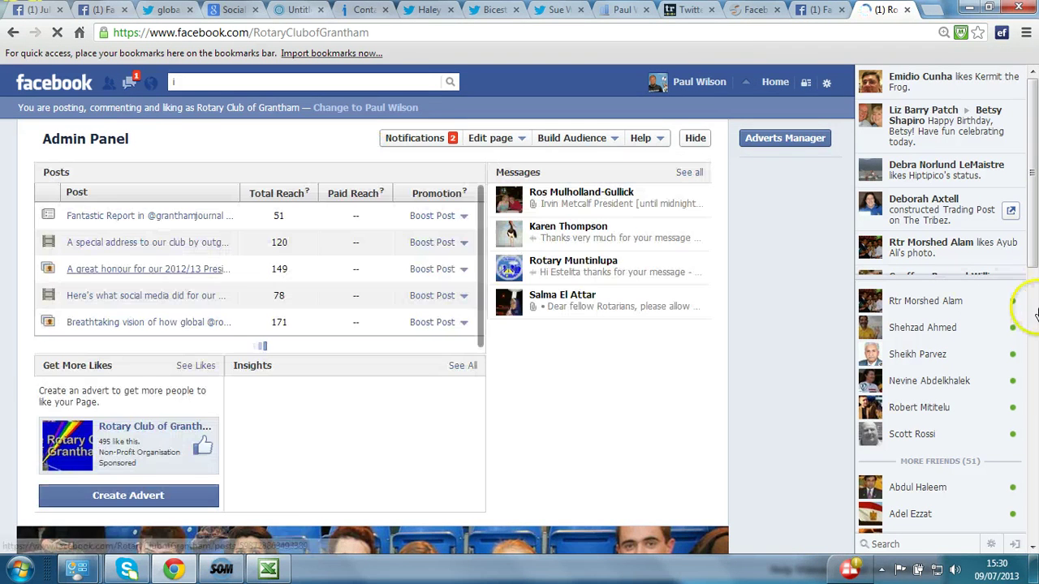
scroll(216, 440, "down", 6)
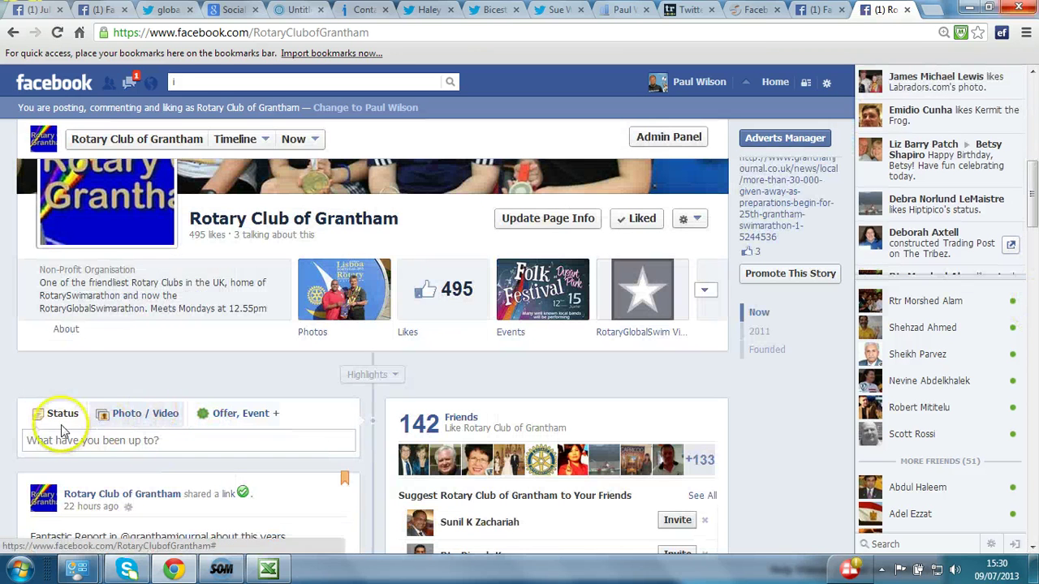
left_click(234, 423)
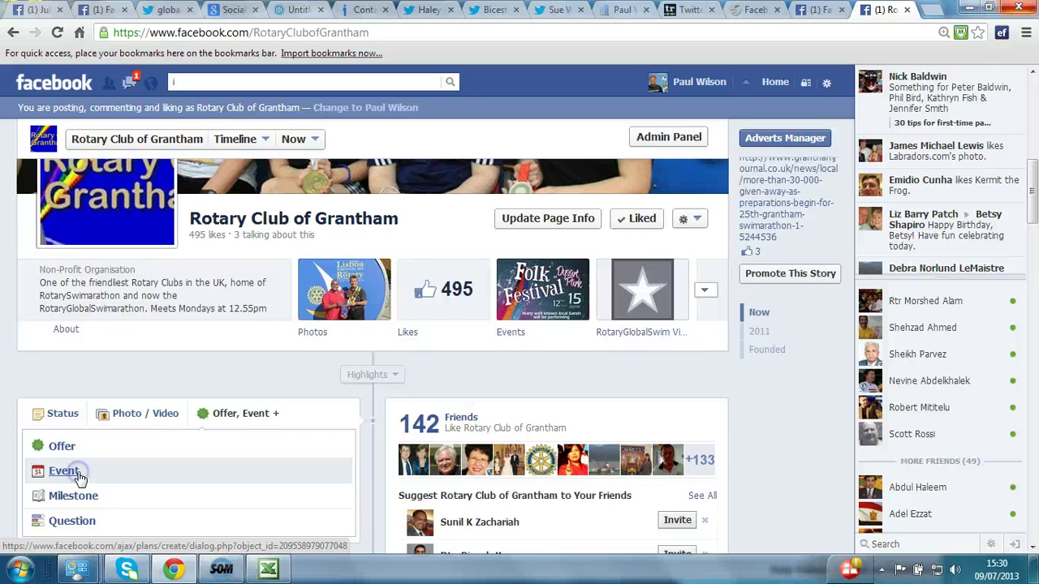
- Start an event reusing the FUNdraiser name, cancel it, and open the page's Events list
left_click(79, 472)
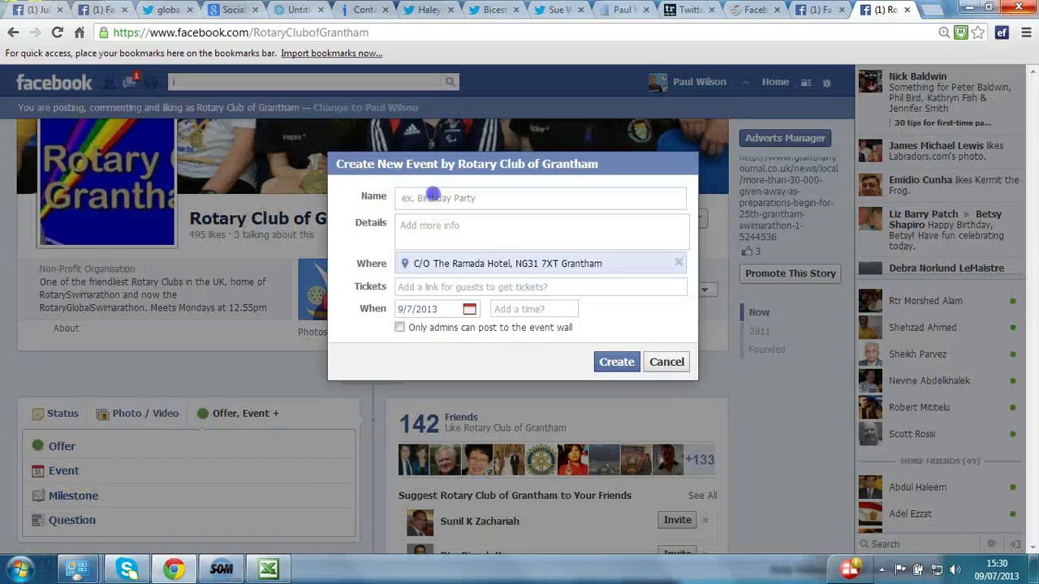
left_click(434, 196)
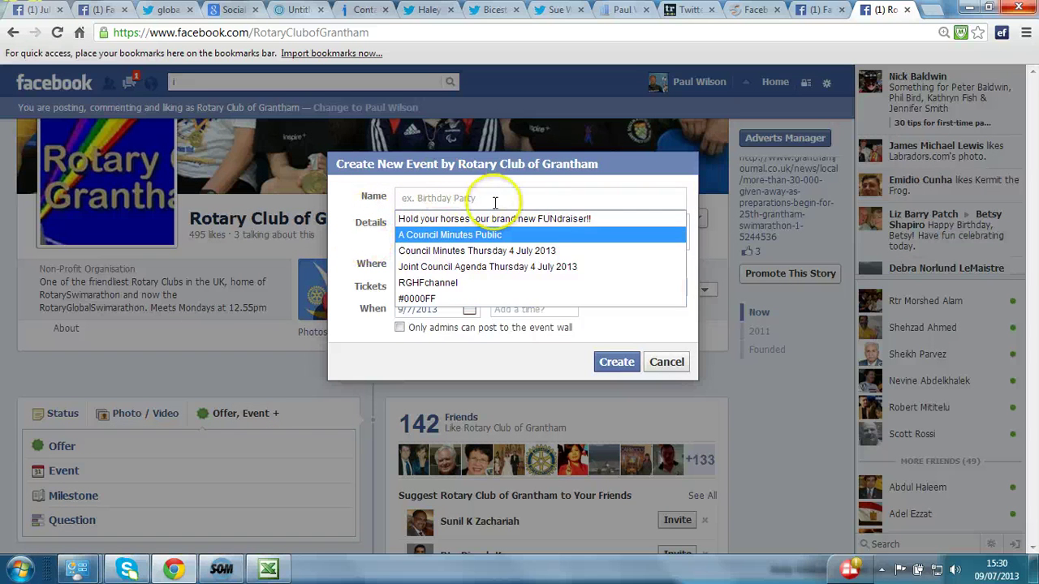
key("Down")
key("Down")
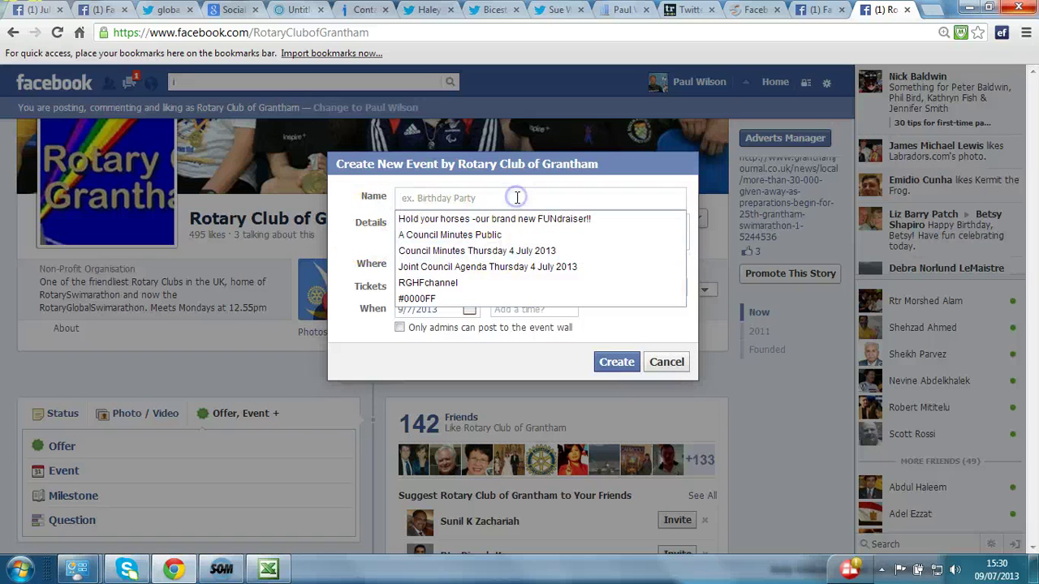
left_click(585, 219)
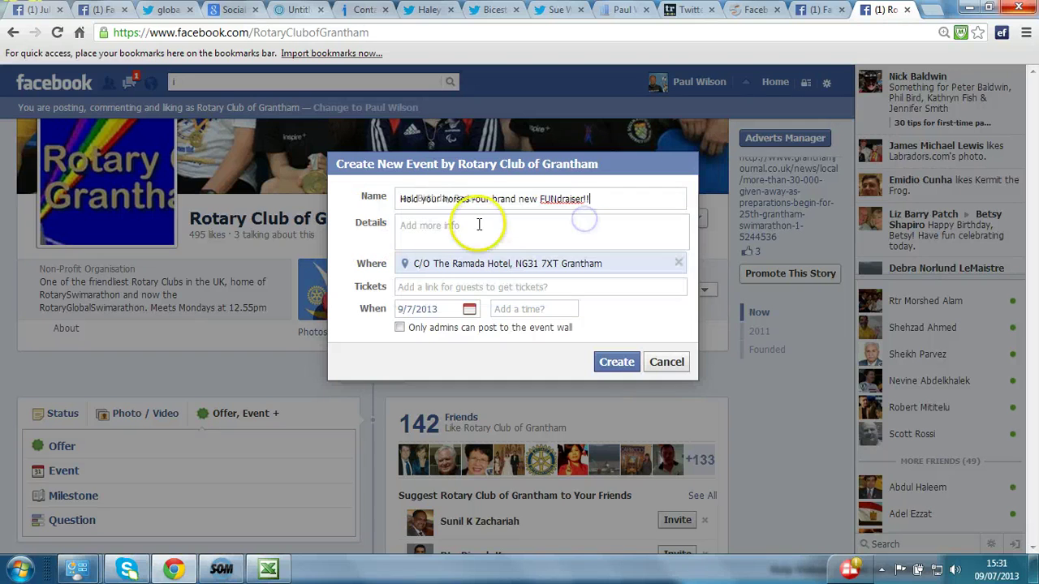
left_click(463, 226)
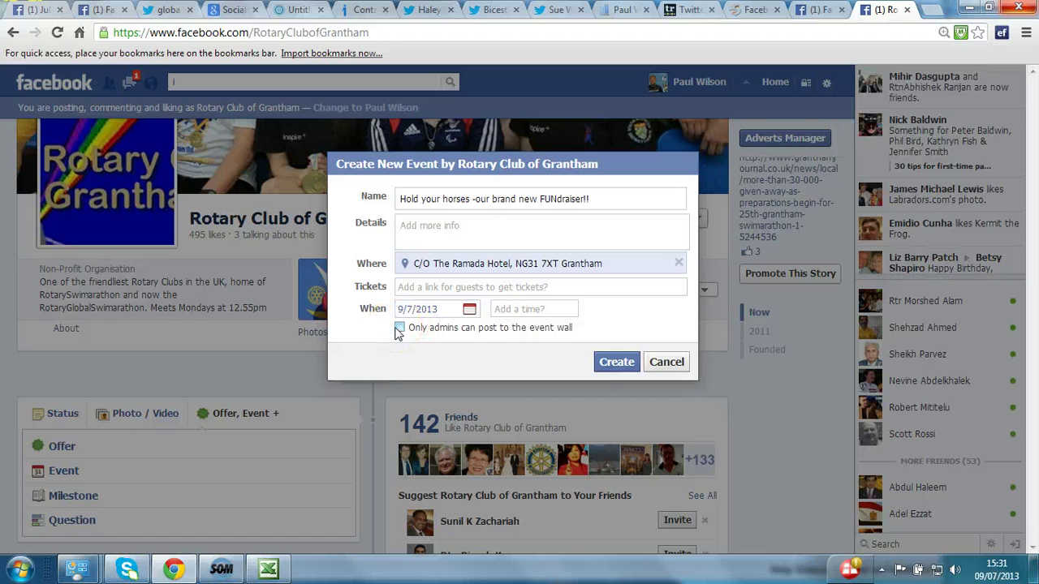
left_click(666, 362)
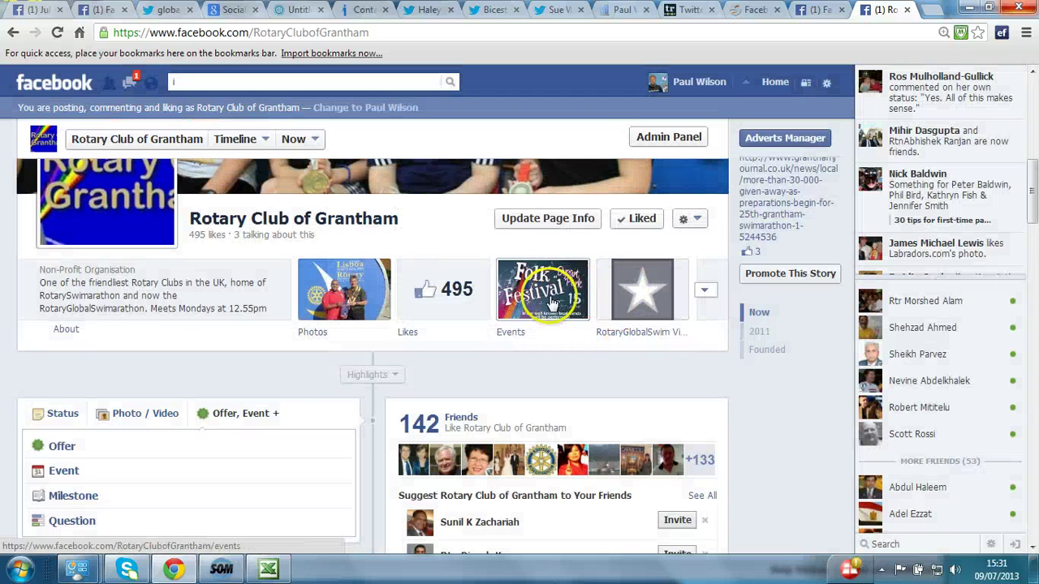
left_click(521, 334)
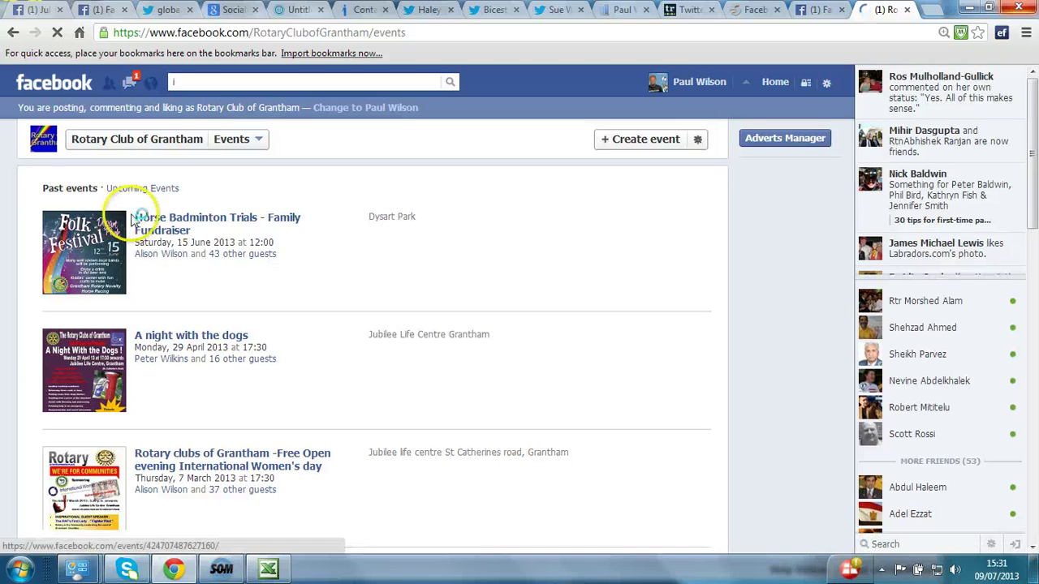
- Open the past Horse Badminton Trials - Family Fundraiser event and scroll through its details and posts
mouse_move(156, 224)
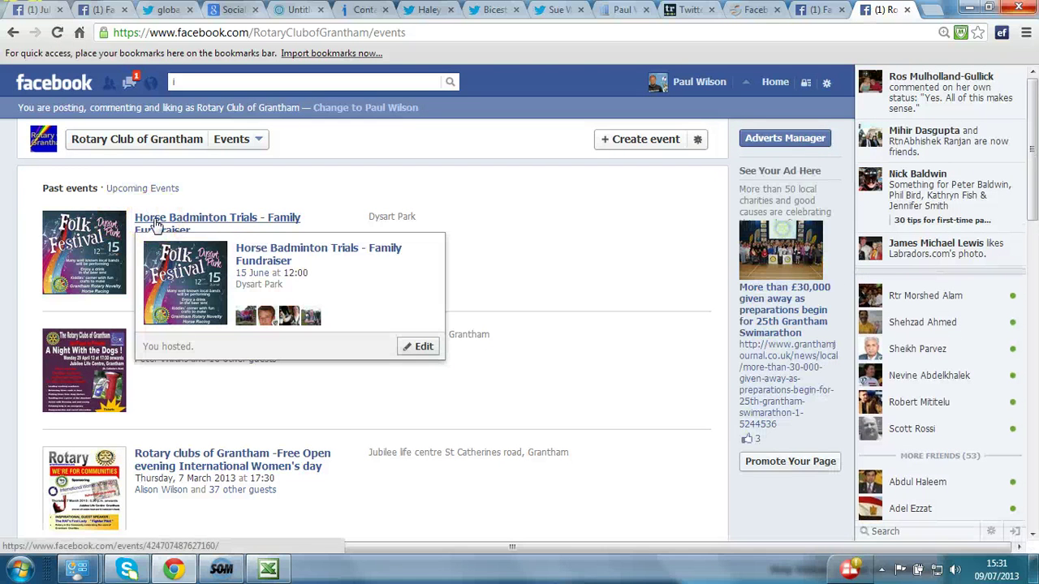
left_click(156, 223)
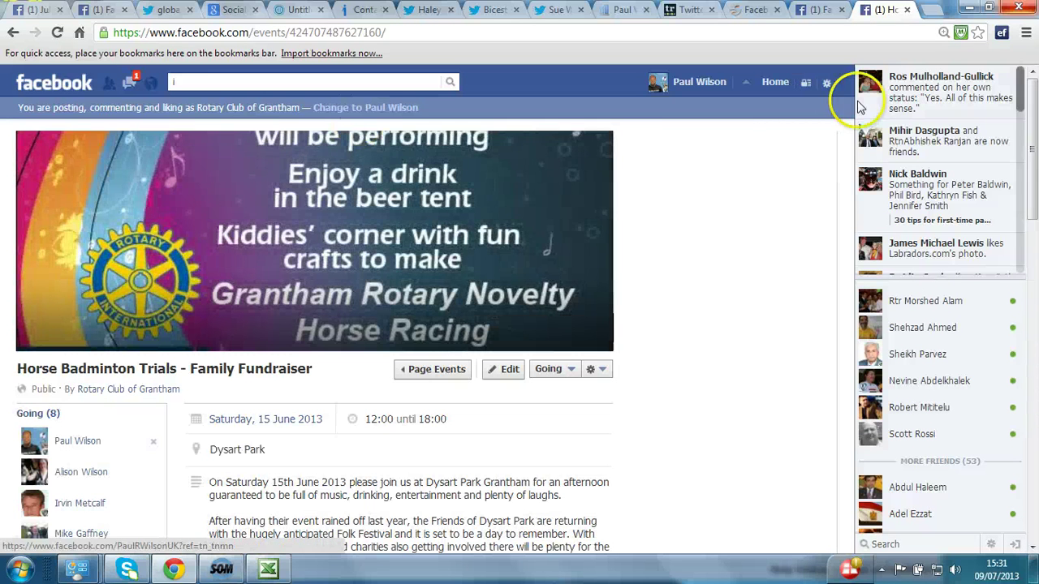
scroll(1032, 139, "down", 1)
left_click_drag(1033, 140, 1033, 230)
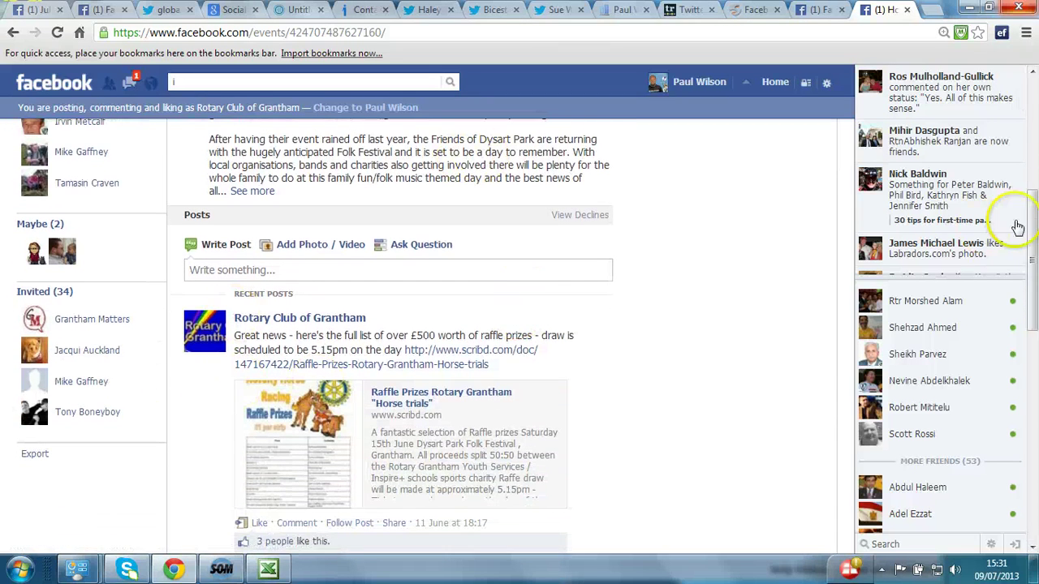
left_click_drag(1031, 232, 944, 156)
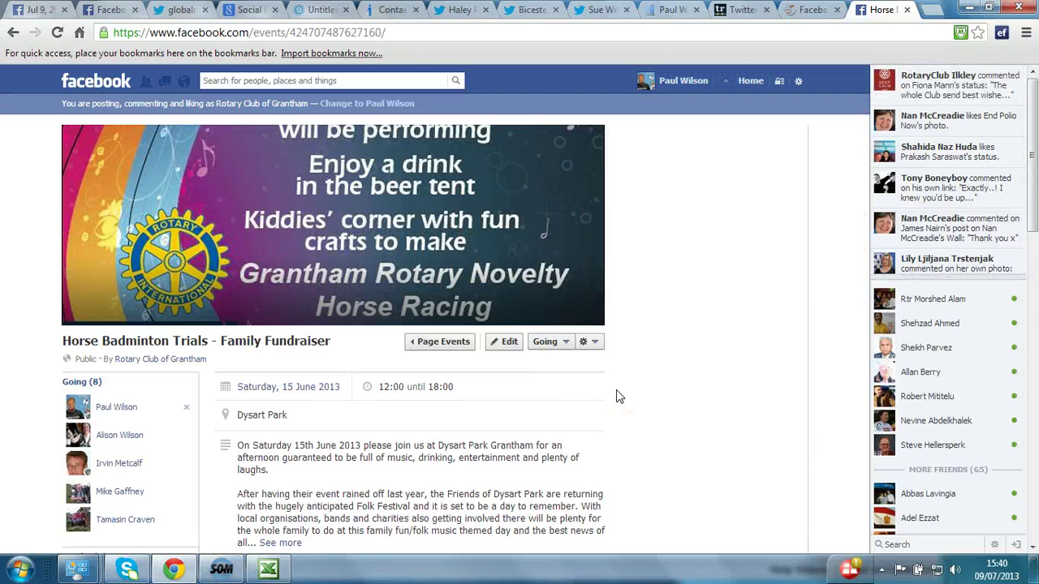
- Return to the Events list, open the Summer party event, and bring up Invite friends
left_click(232, 371)
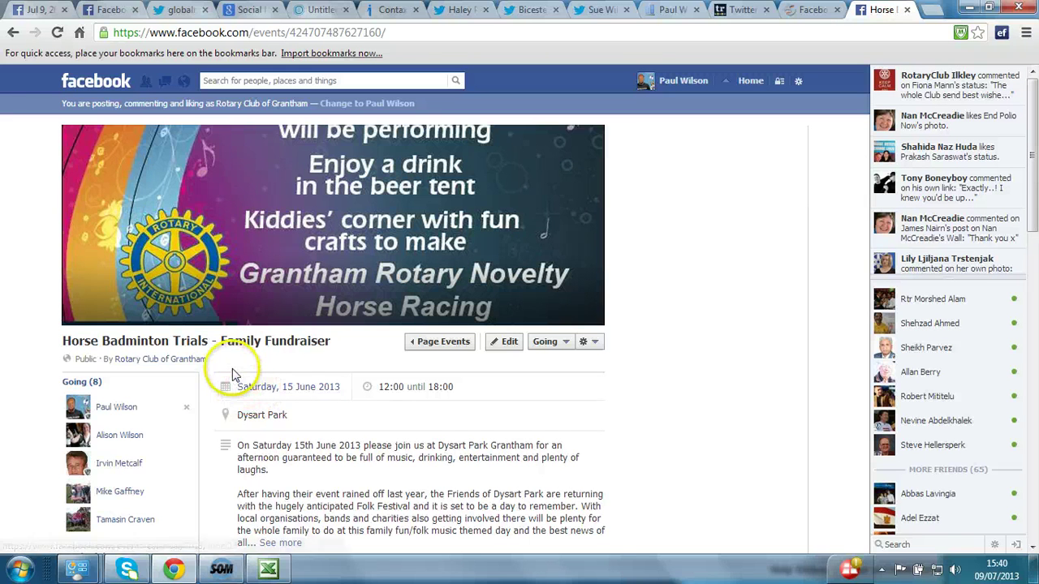
left_click(13, 34)
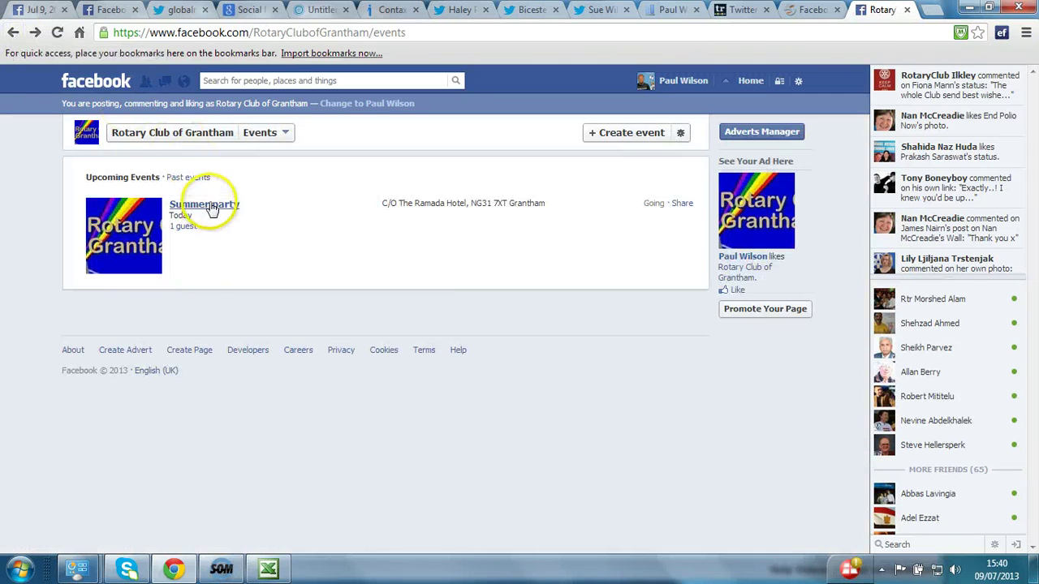
mouse_move(211, 208)
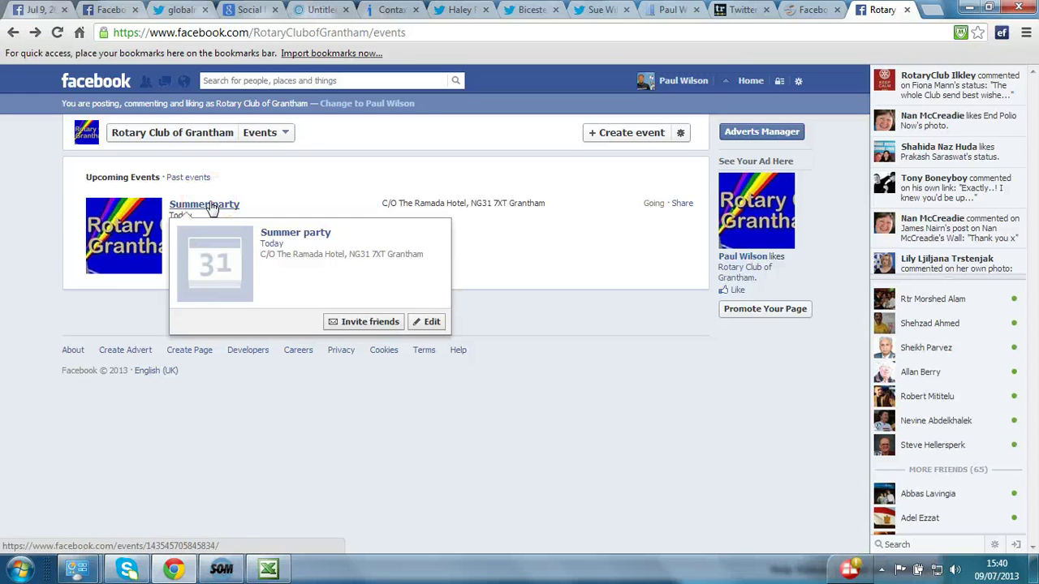
left_click(209, 205)
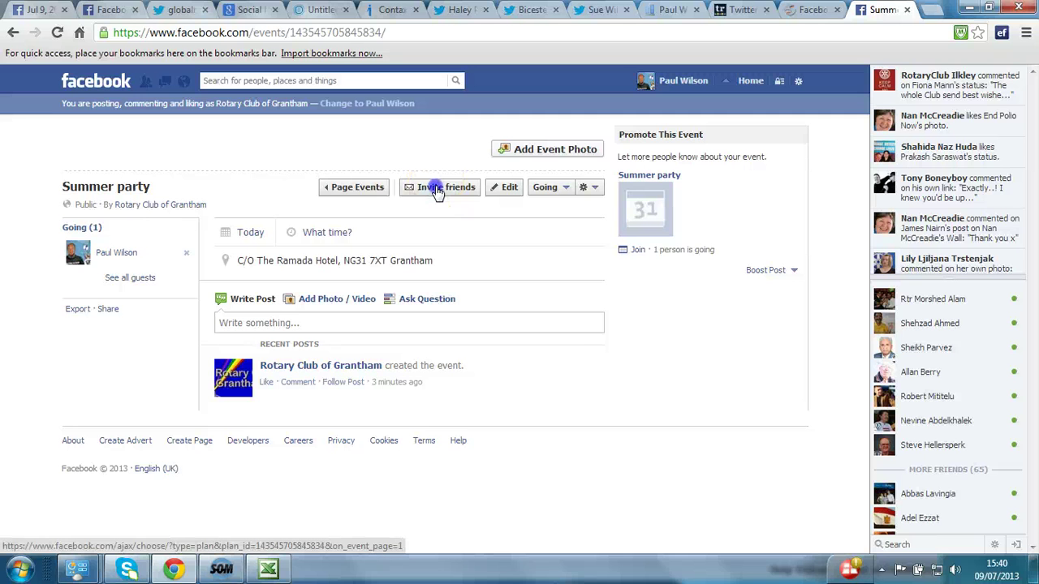
left_click(436, 189)
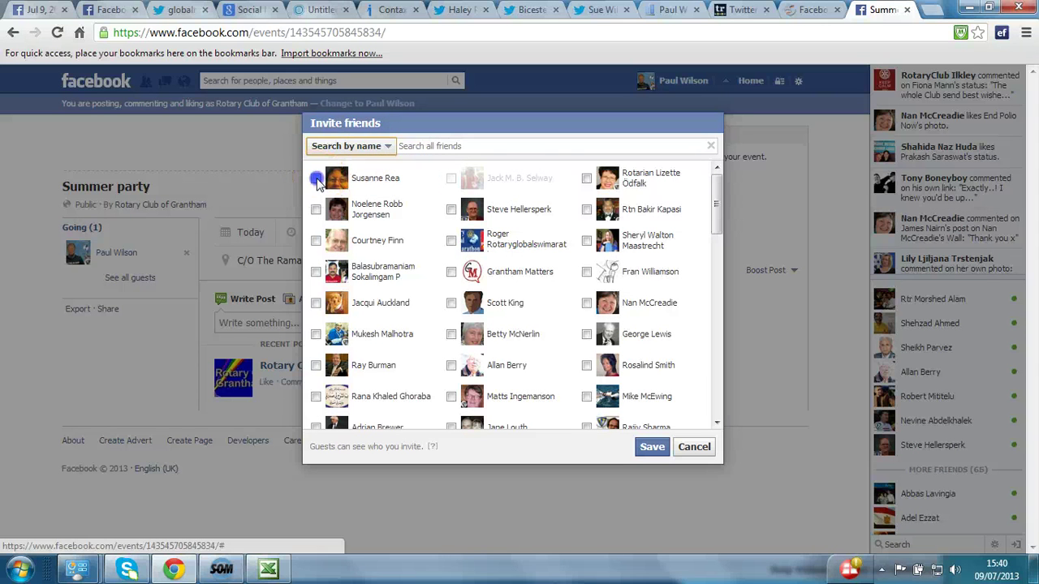
- Filter the friend list to Grantham Area, tick a single friend, and save the invitation
left_click(390, 147)
left_click(372, 204)
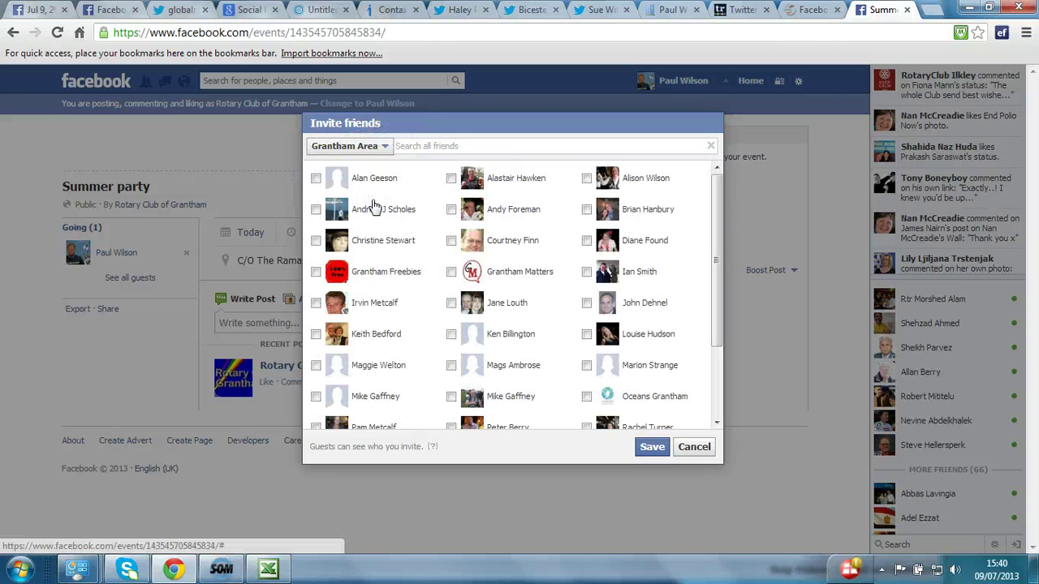
left_click(315, 242)
left_click(316, 273)
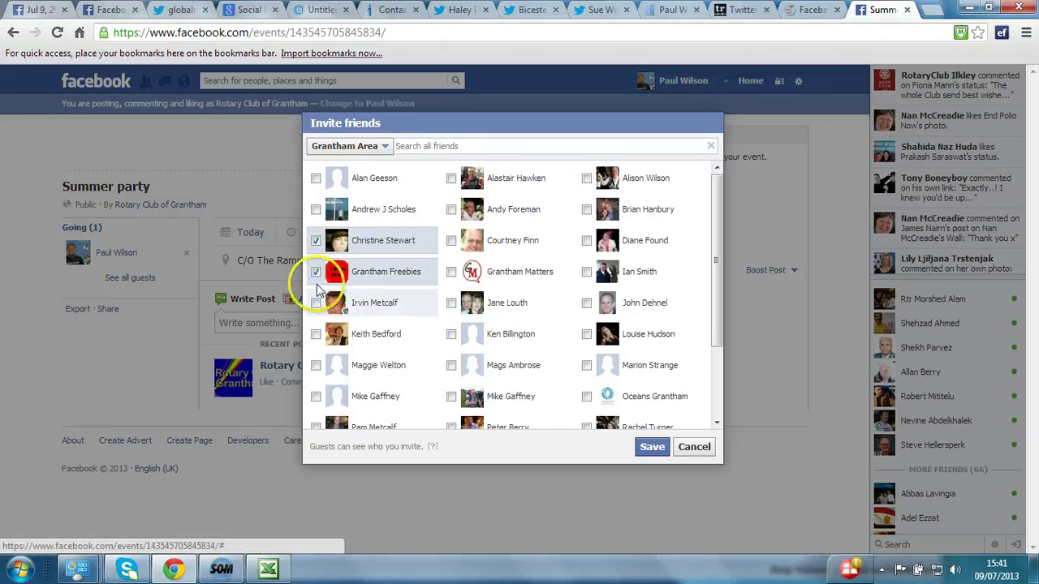
left_click(316, 273)
left_click(315, 241)
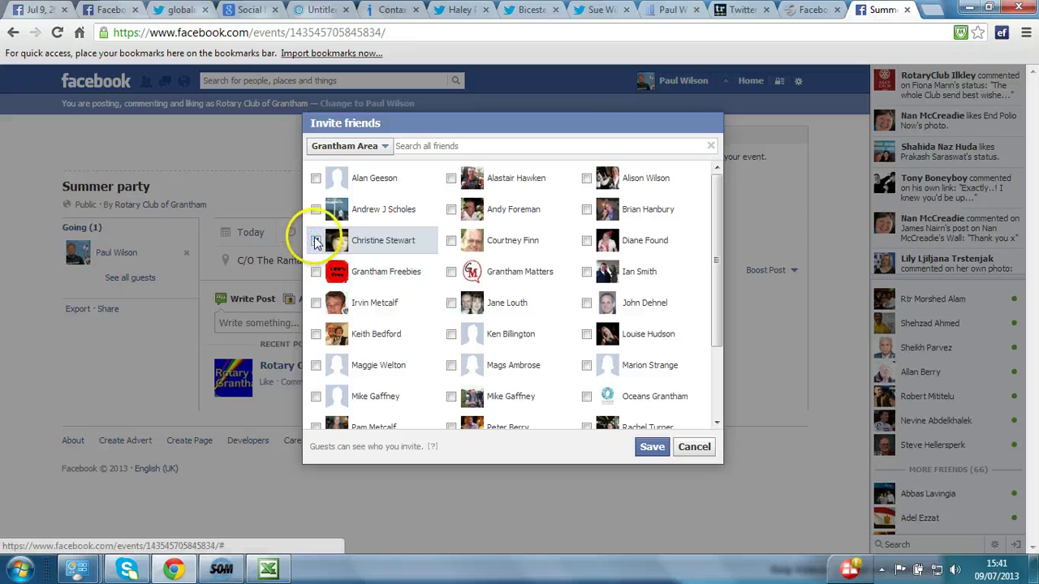
left_click(315, 304)
left_click(652, 448)
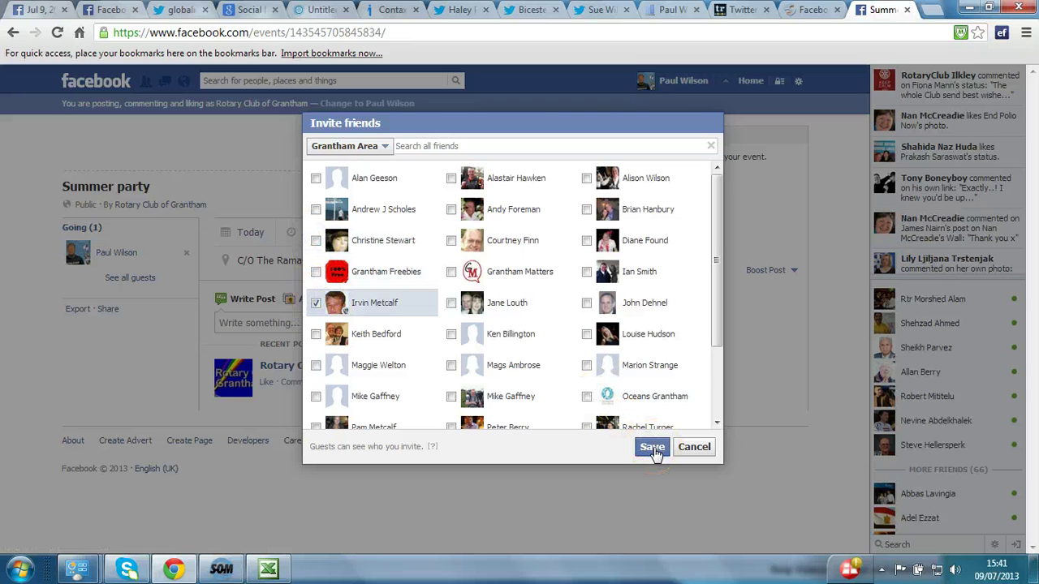
left_click(653, 449)
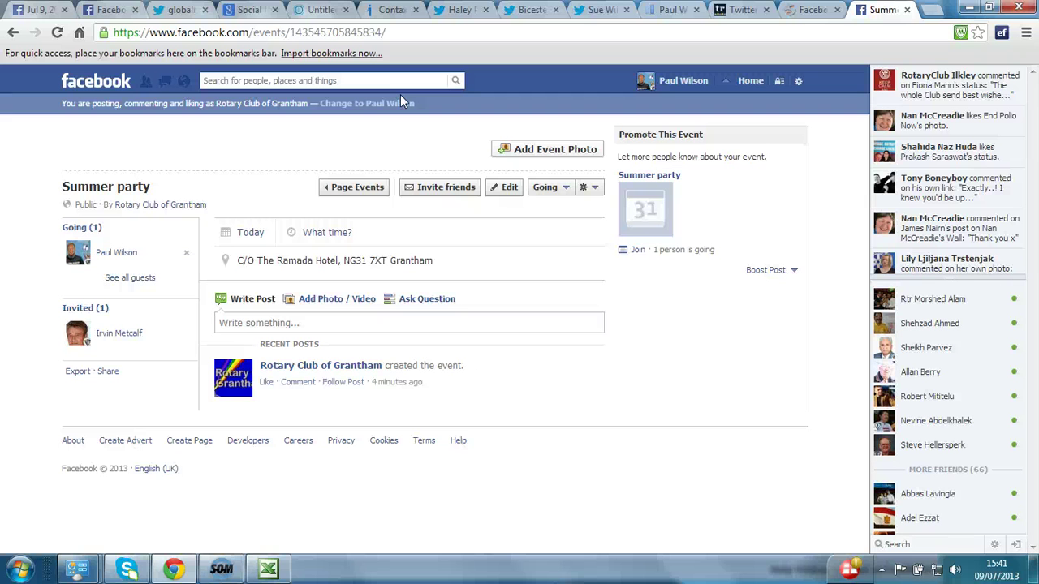
- Try the event's post box, Going and options menus, then go back to the News Feed
left_click(291, 322)
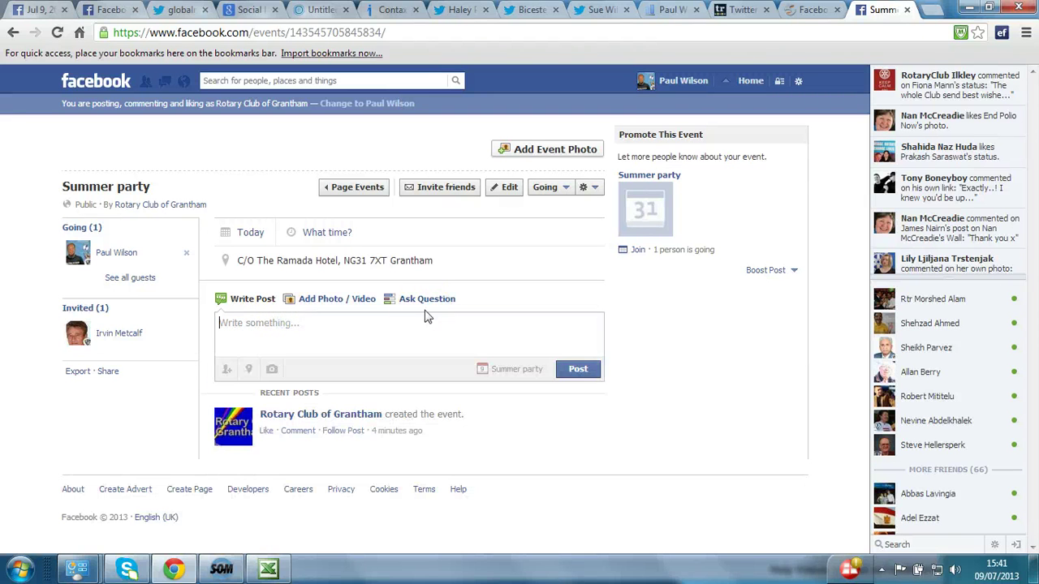
left_click(566, 190)
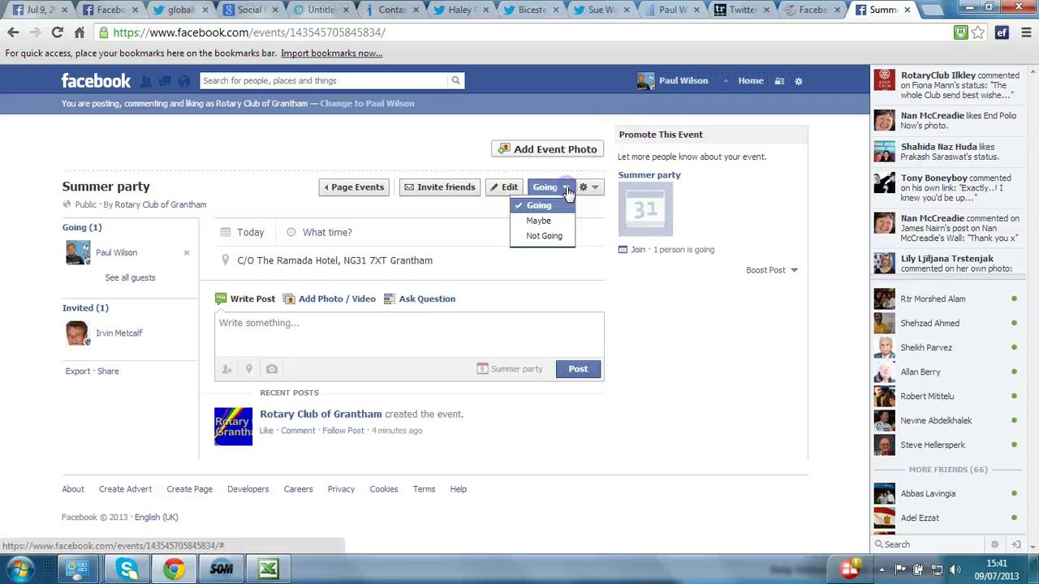
left_click(590, 193)
left_click(592, 193)
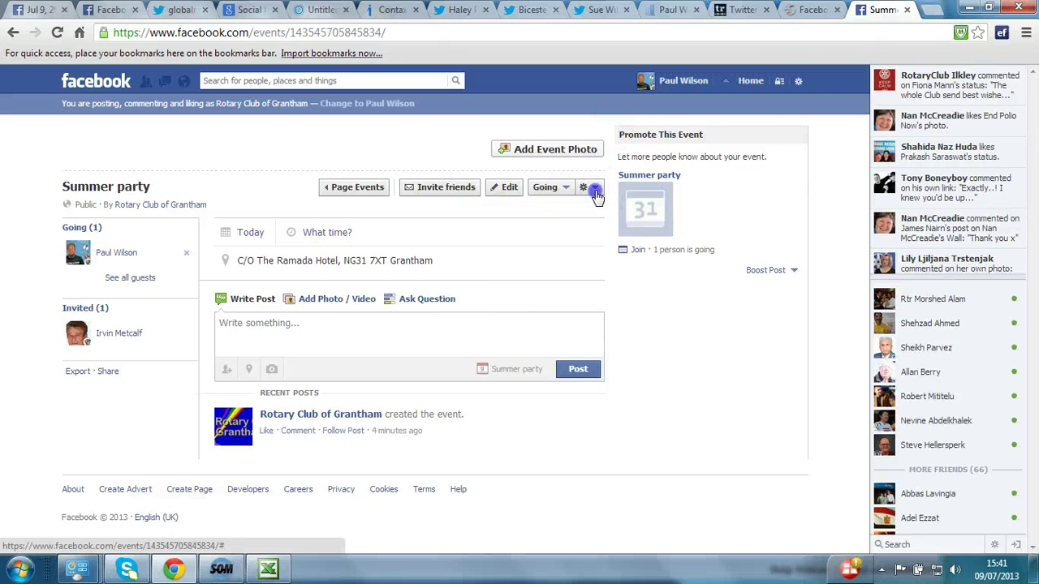
left_click(595, 195)
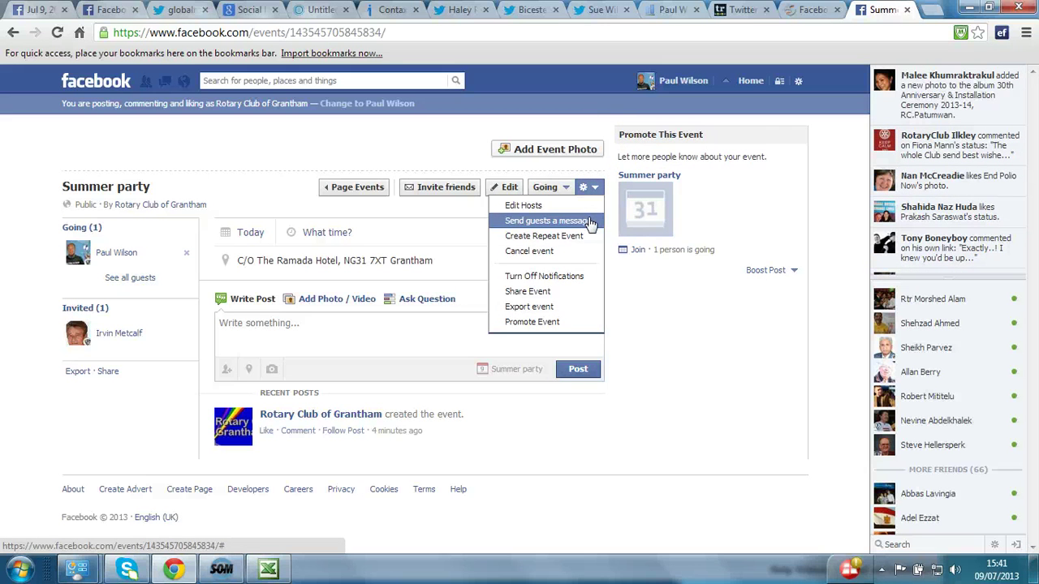
left_click(723, 377)
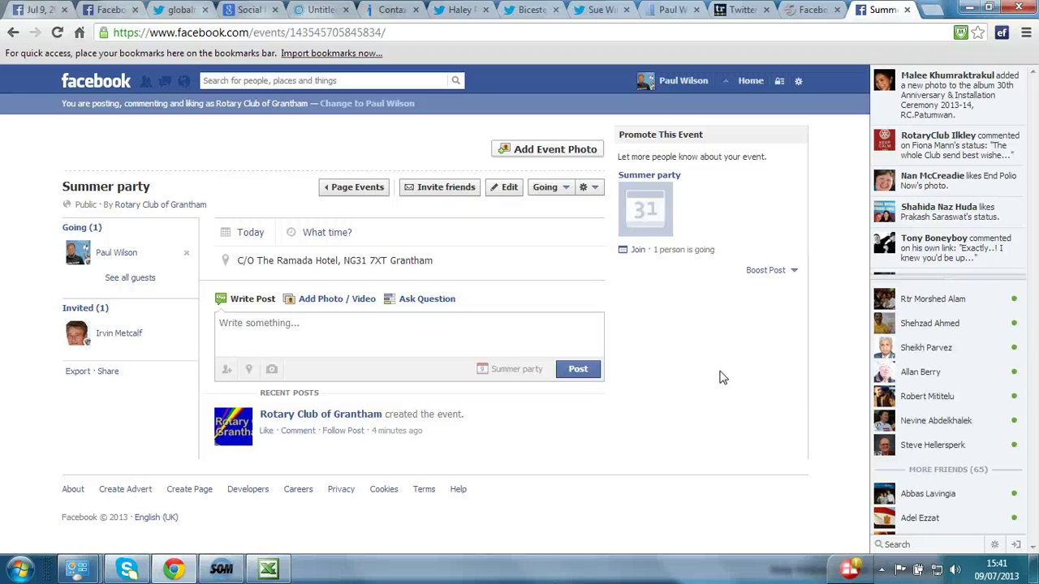
left_click(752, 82)
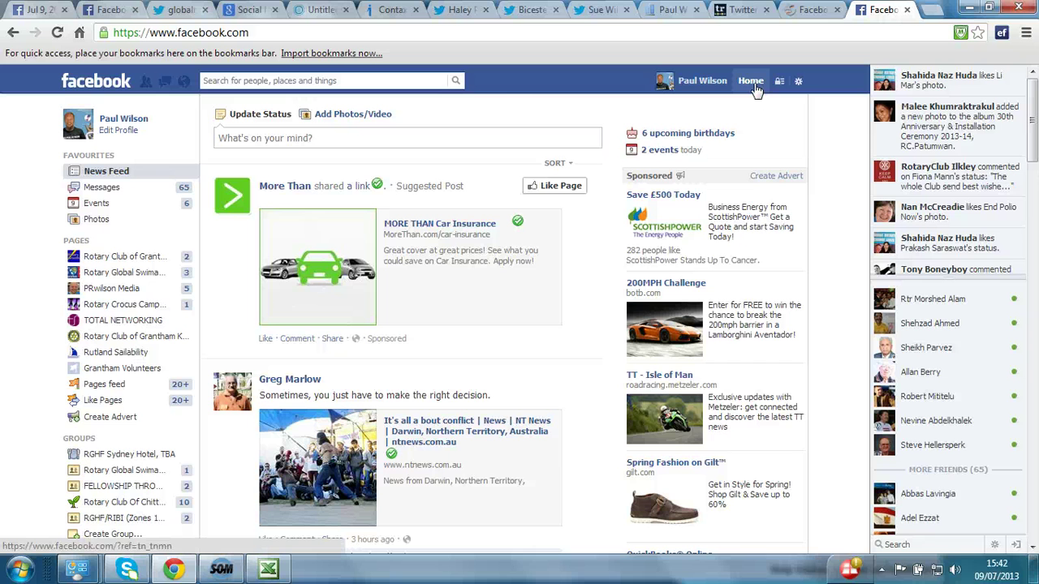
- Open the Grantham Volunteers page
left_click(156, 370)
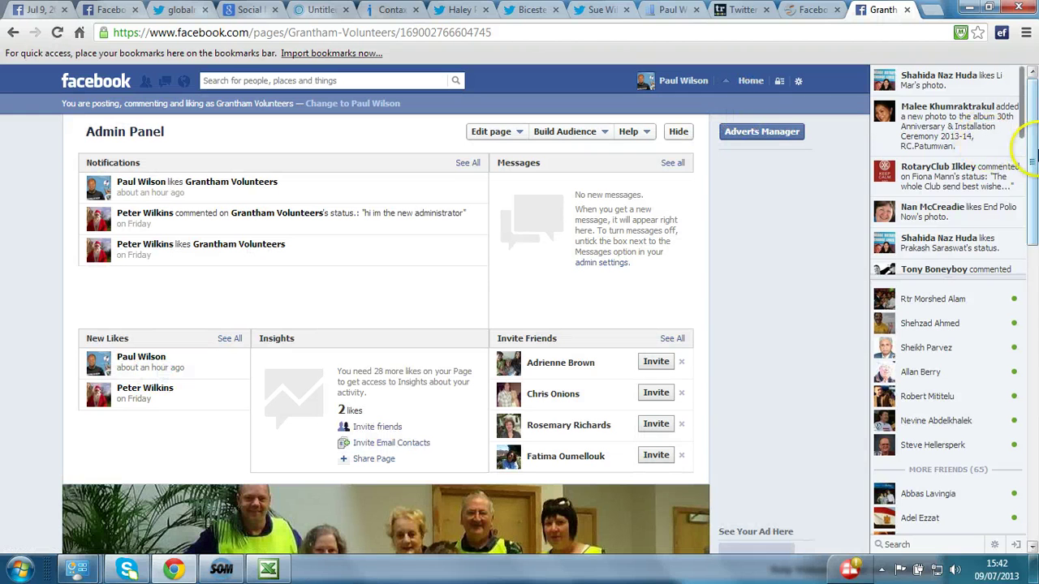
scroll(1033, 154, "down", 1)
scroll(1032, 142, "up", 1)
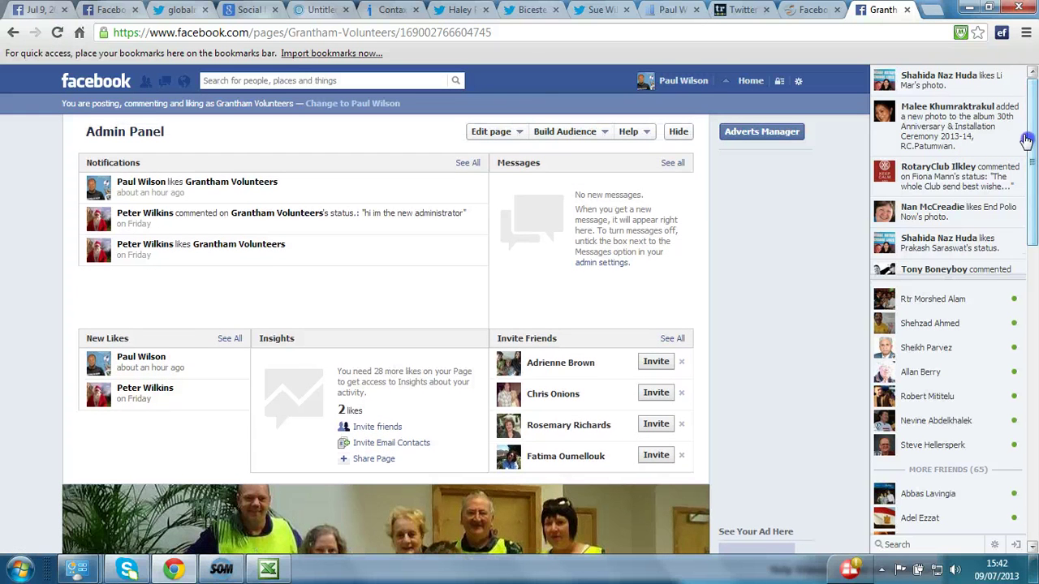
left_click(696, 81)
- Go to Edit Settings > Resources and open 'Link your Page to Twitter'
left_click(520, 135)
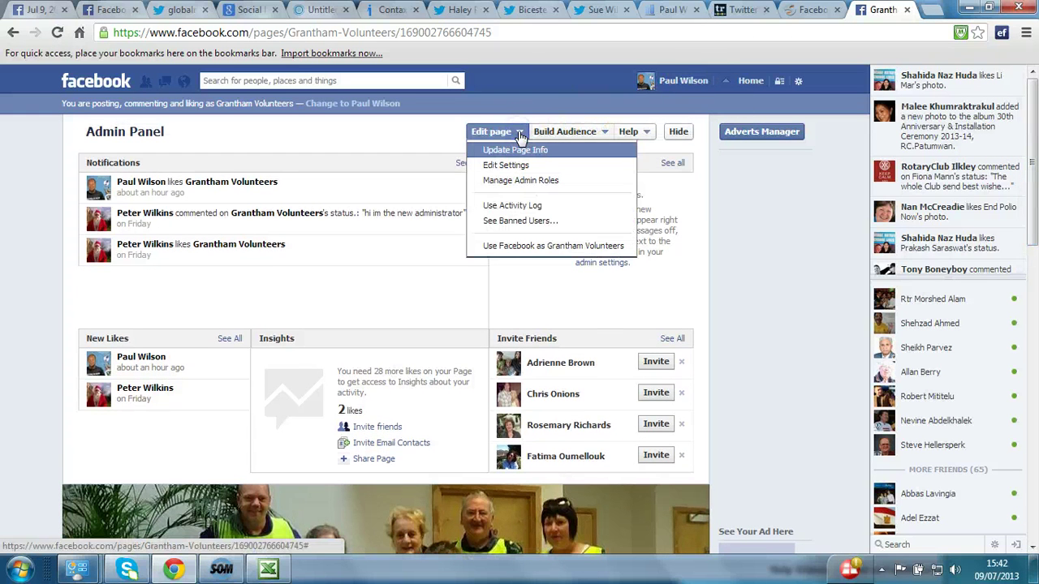
left_click(520, 165)
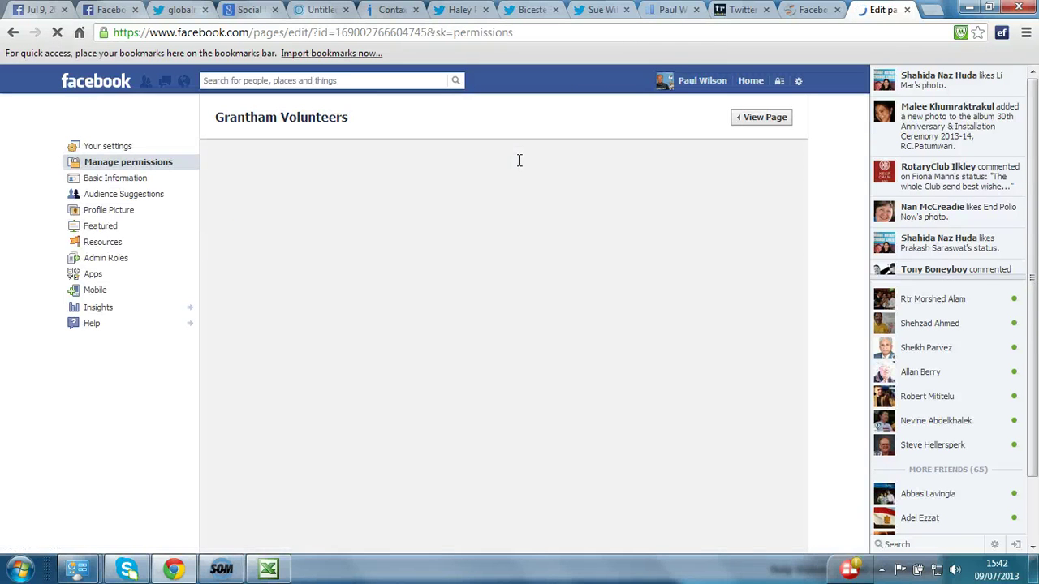
left_click(112, 243)
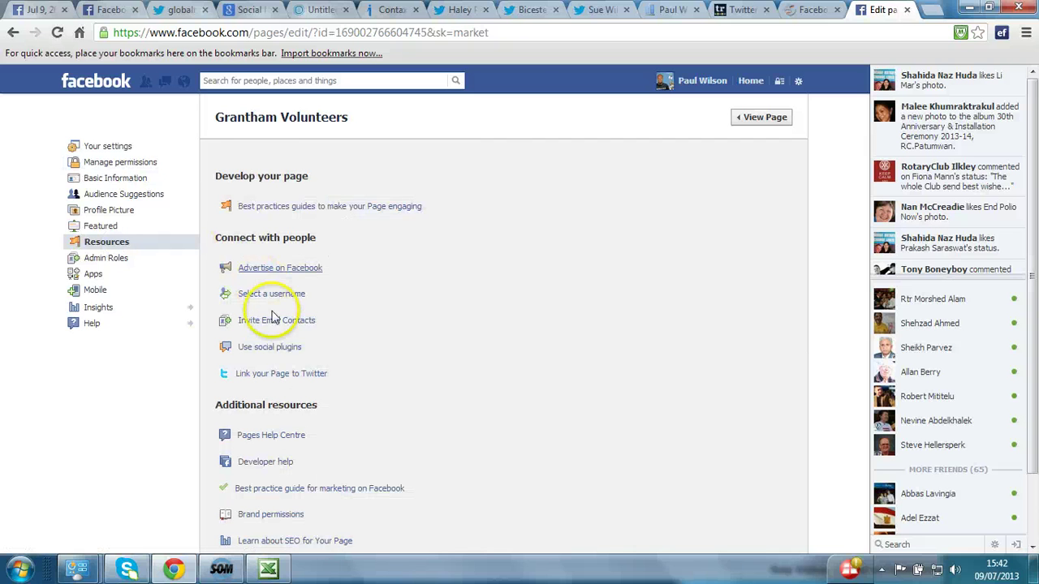
left_click(270, 375)
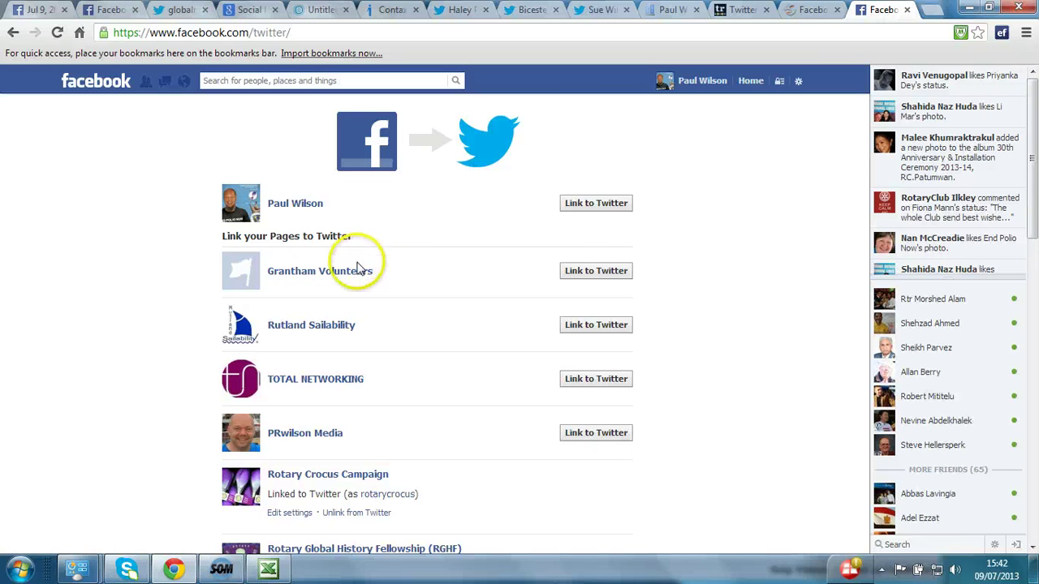
- Link Grantham Volunteers to the rotaryrun4water Twitter account, authorize the app, and save the sharing settings
left_click(607, 271)
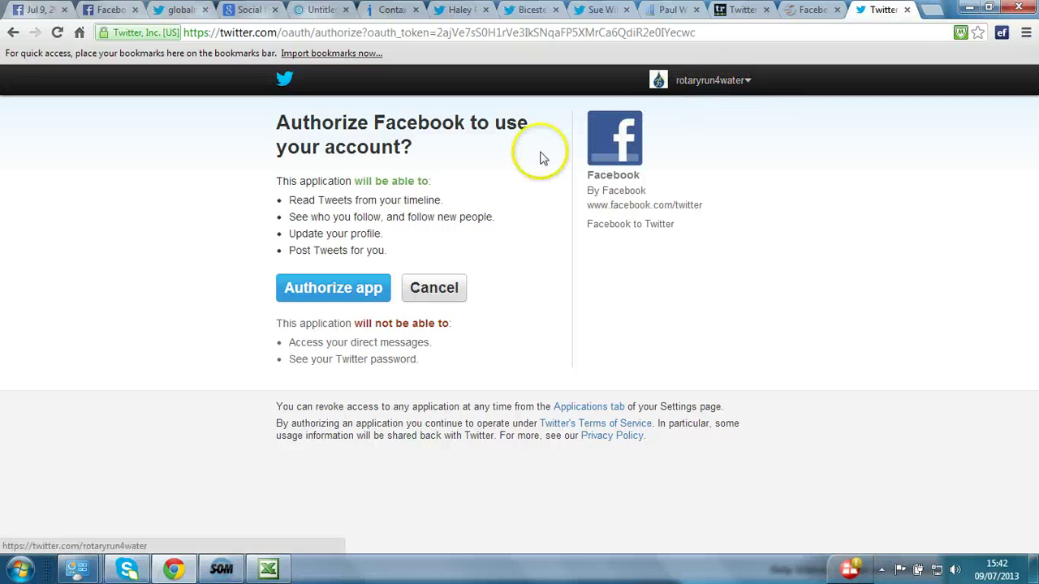
left_click(359, 289)
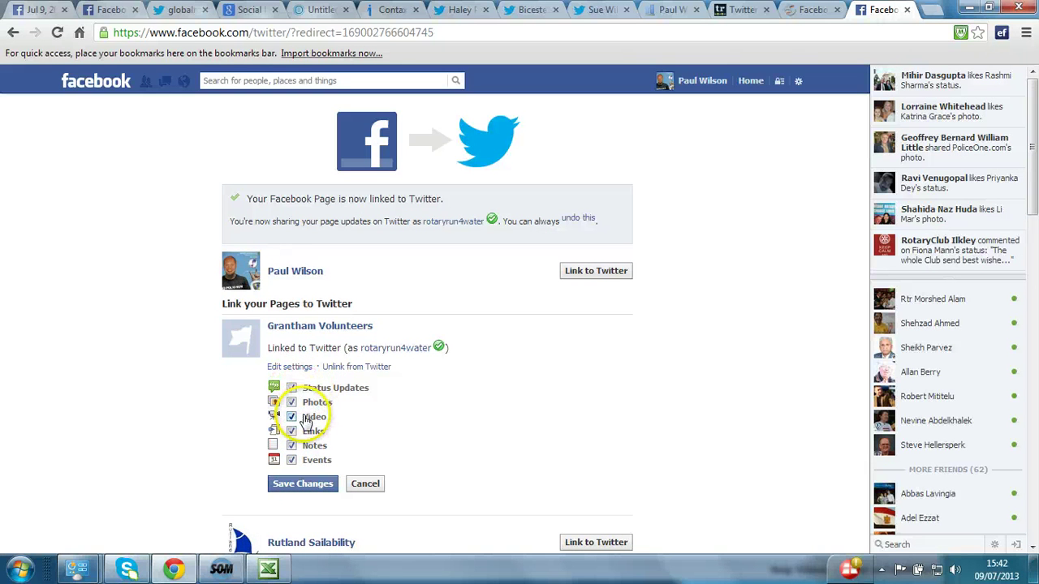
left_click(306, 484)
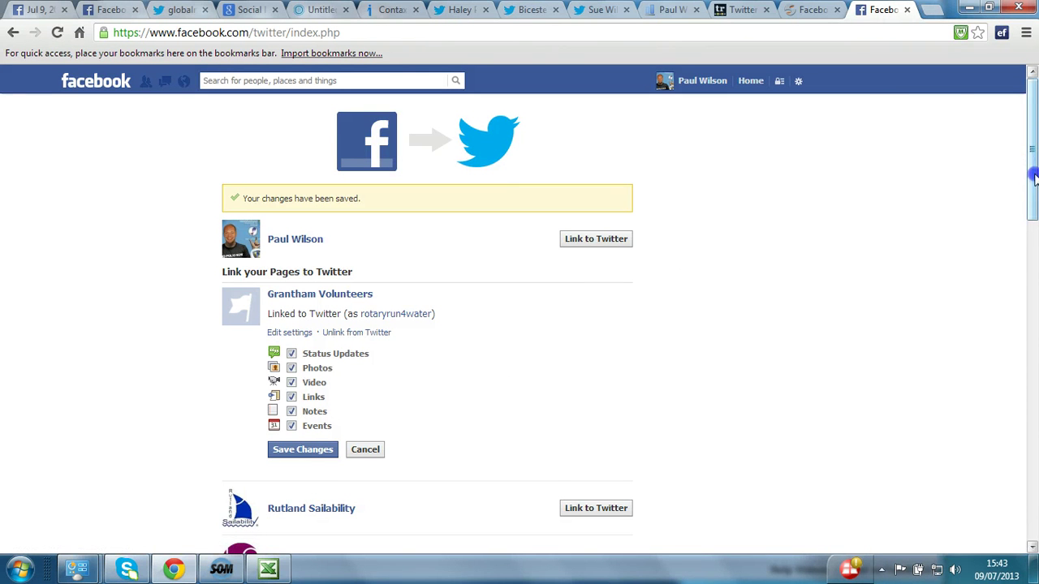
left_click(327, 455)
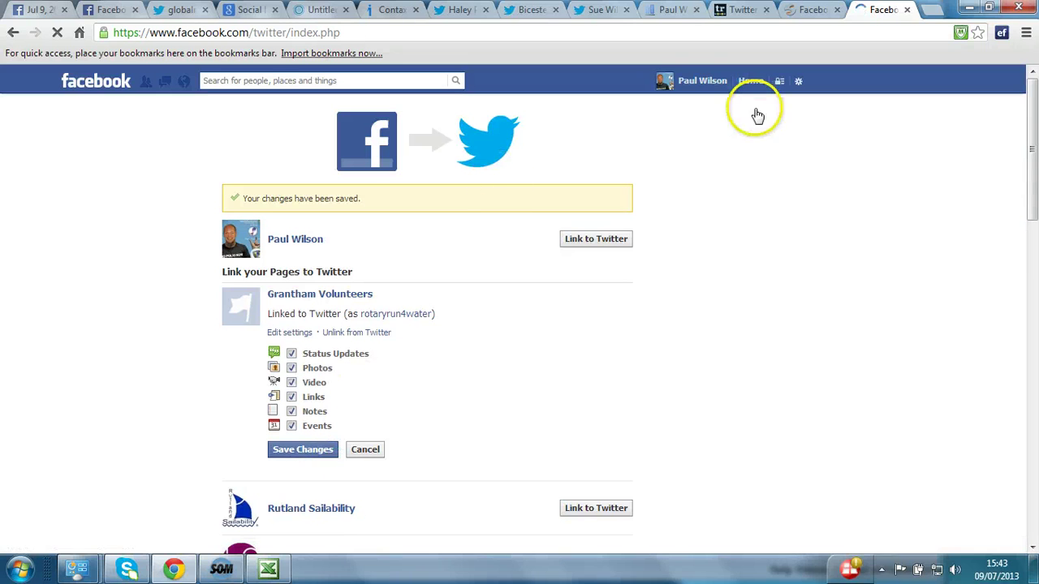
- Post 'twitter test from grantham volunteers' on Grantham Volunteers, then view the Twitter profile
left_click(750, 81)
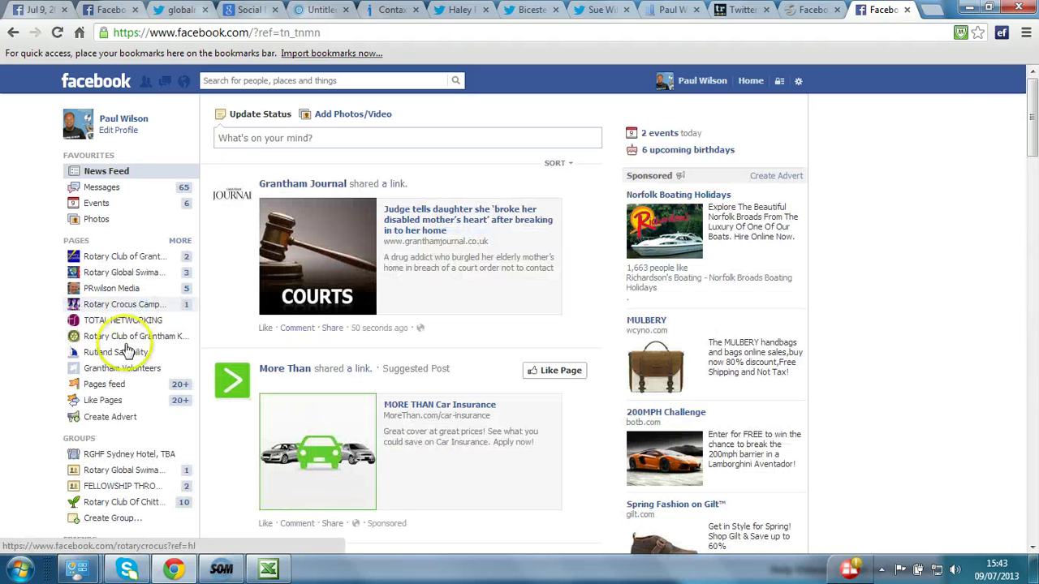
left_click(122, 367)
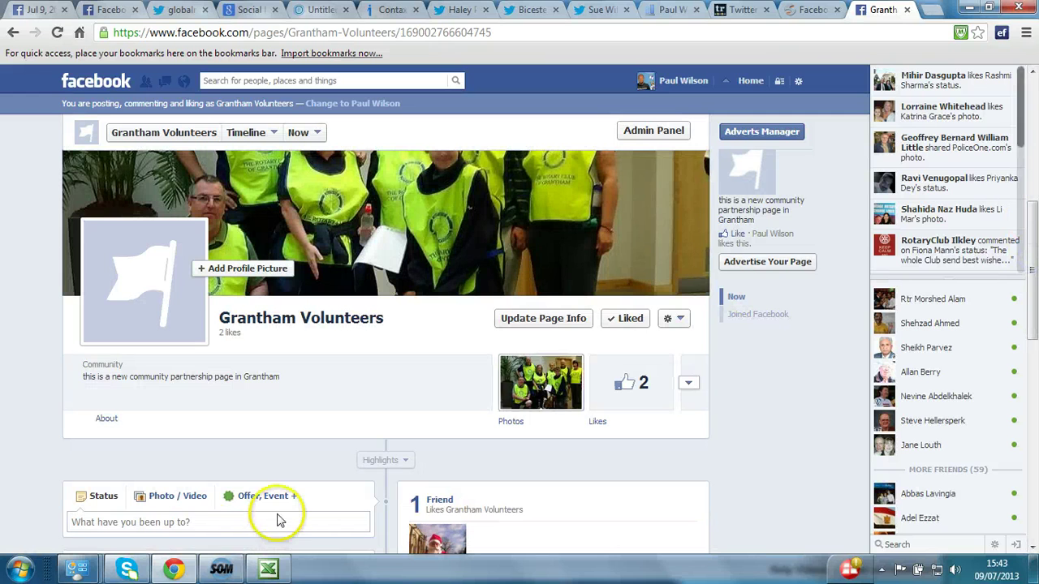
left_click(213, 521)
type("twitte")
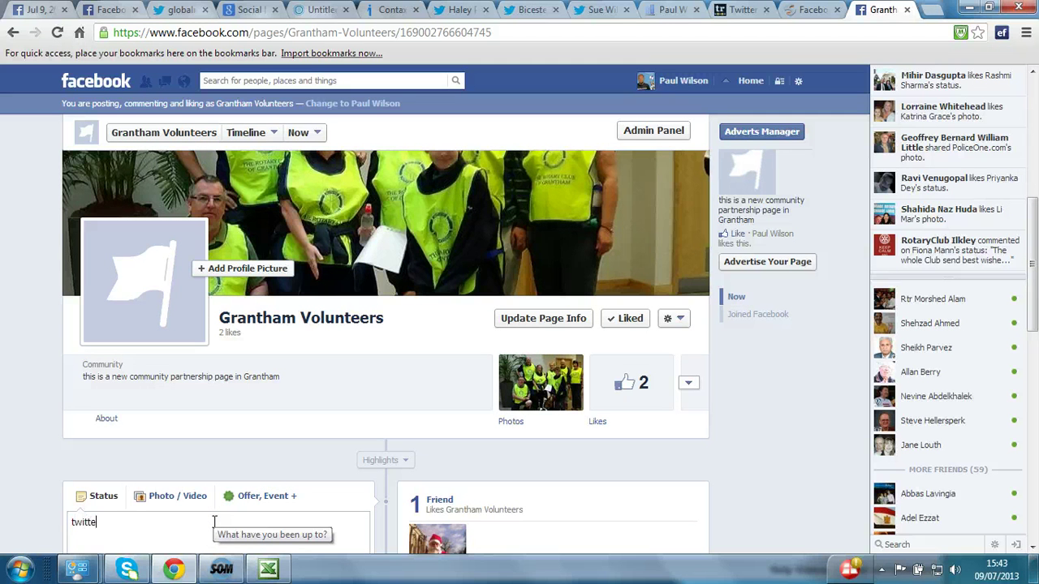
type("r test from grantham voluntee")
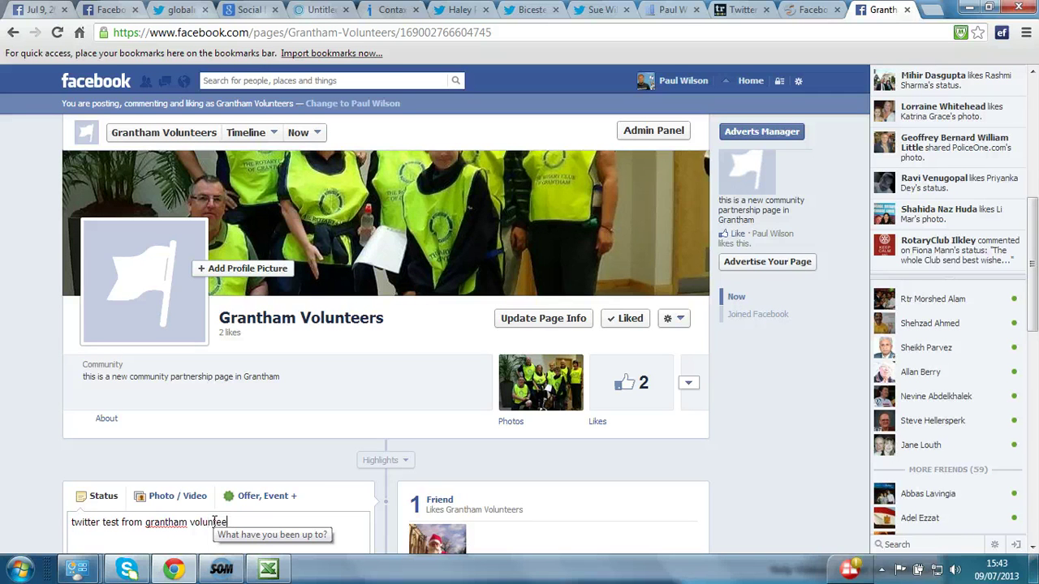
type("rs")
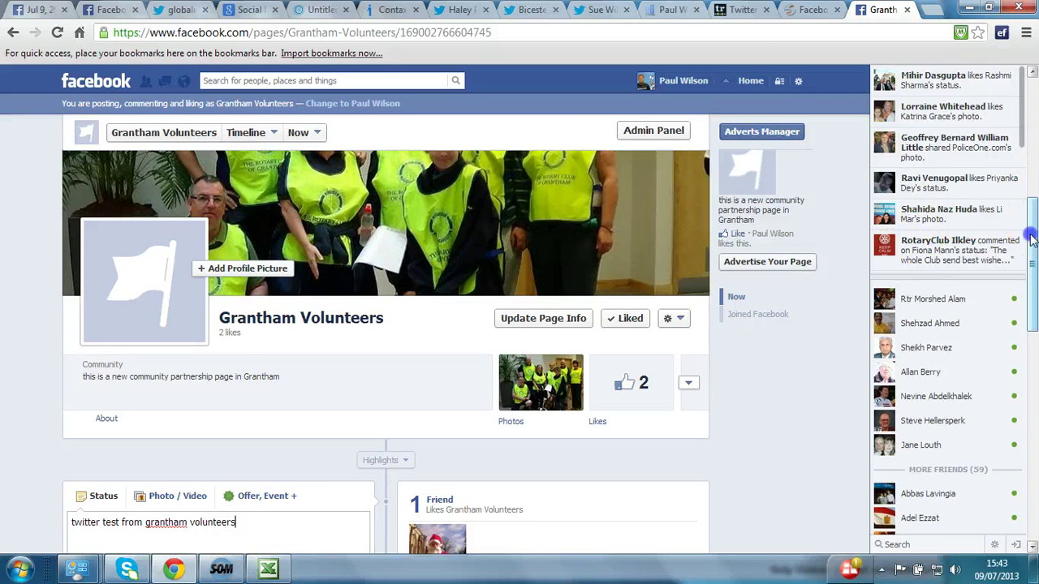
left_click_drag(1031, 237, 1030, 284)
left_click(343, 381)
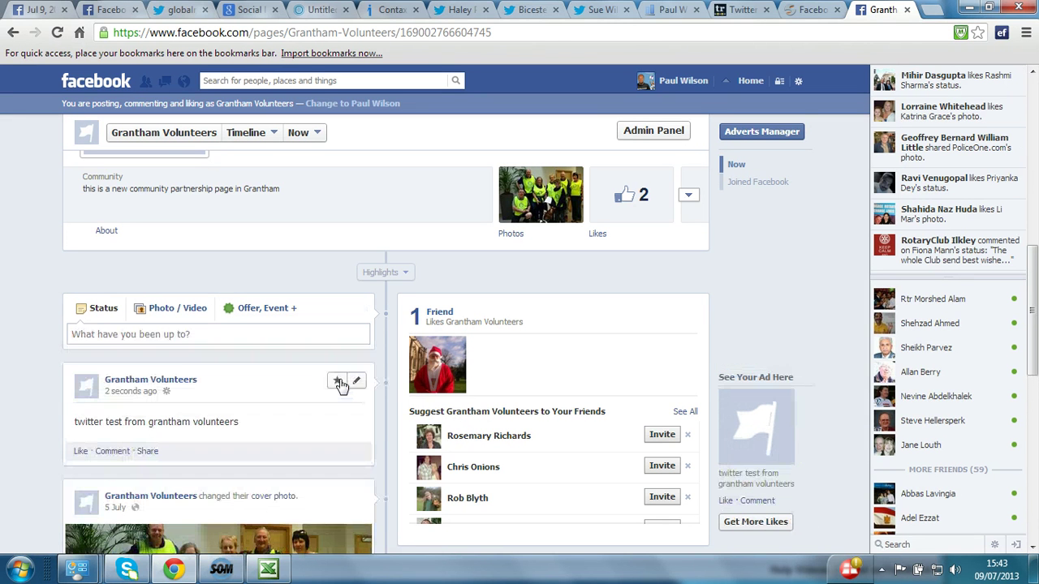
left_click(180, 9)
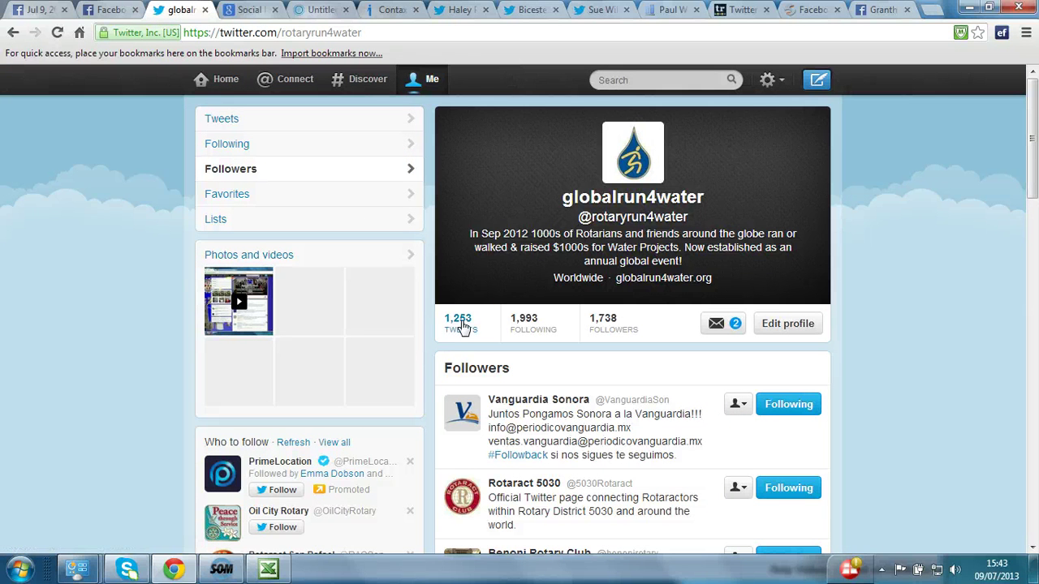
- Delete the 'twitter test from grantham volunteers' tweet from the account's Tweets list
left_click(462, 325)
mouse_move(550, 423)
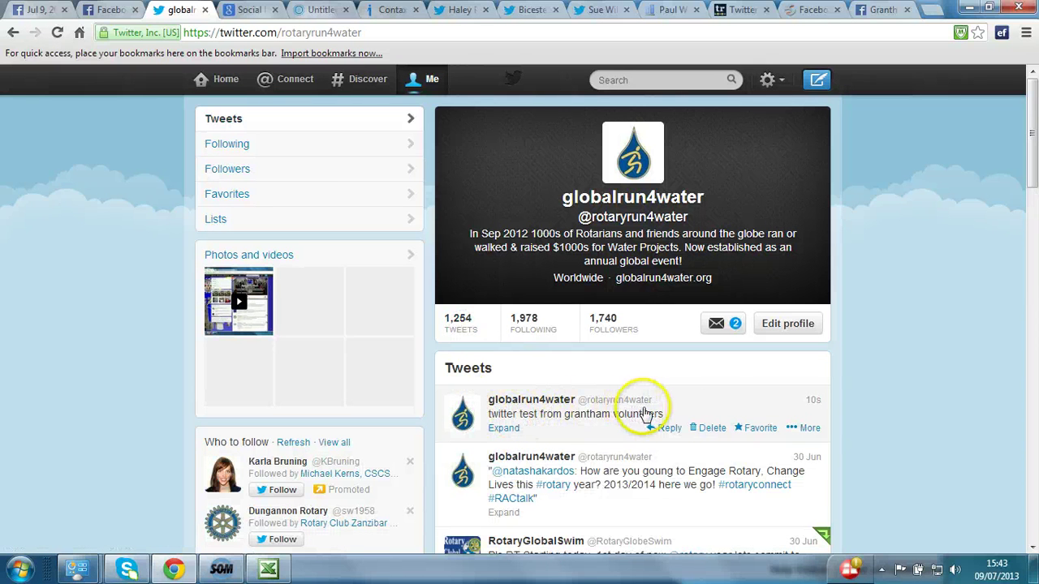
left_click(718, 432)
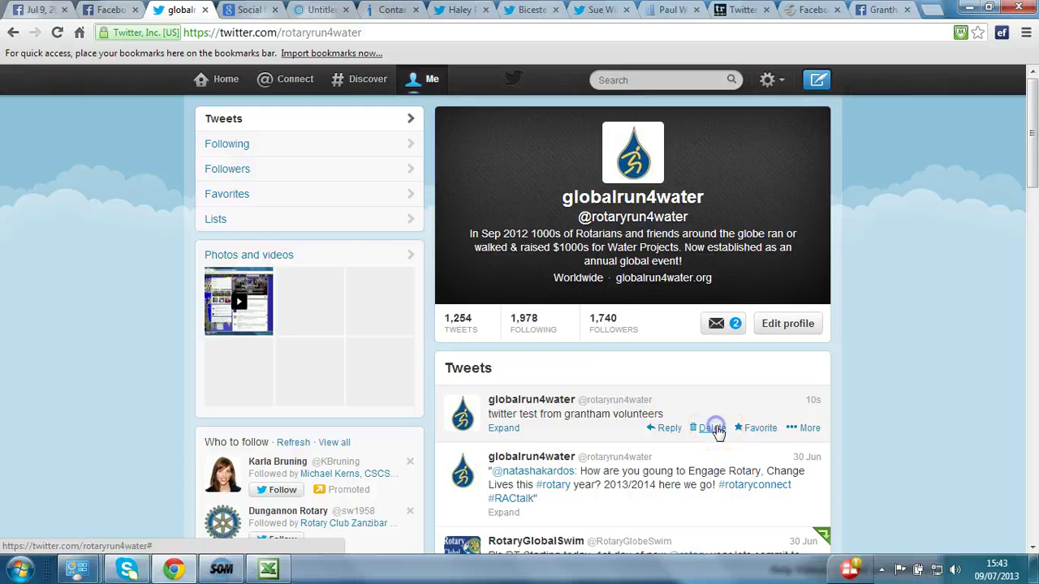
left_click(681, 342)
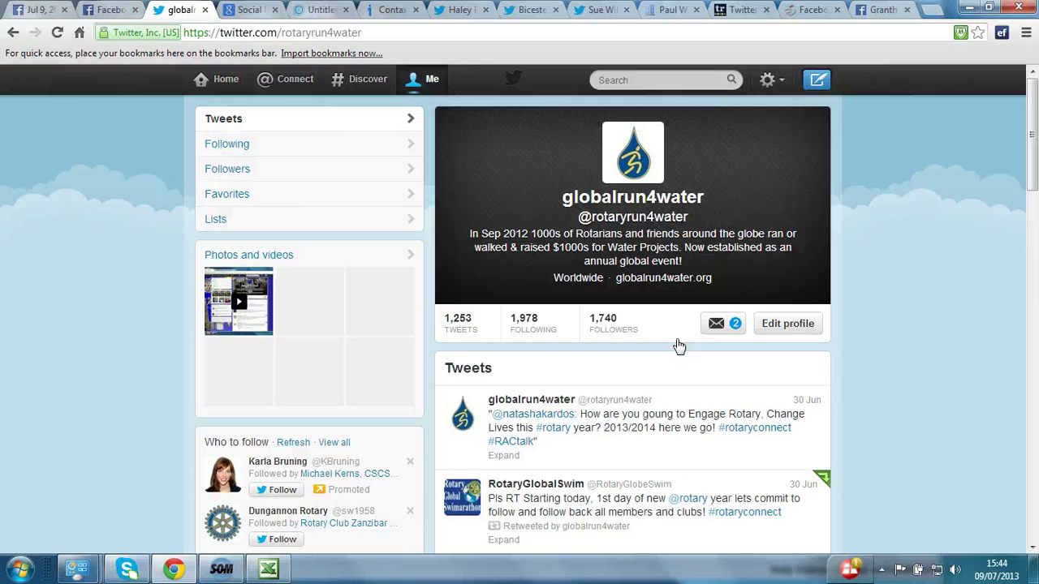
- Switch back to the Grantham Volunteers Facebook page tab
left_click(112, 9)
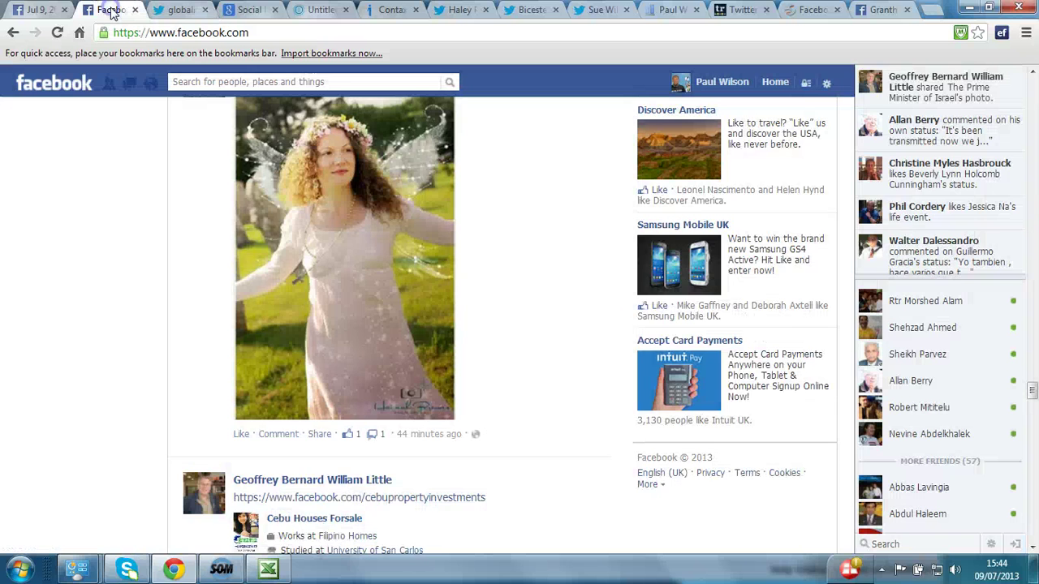
left_click(178, 10)
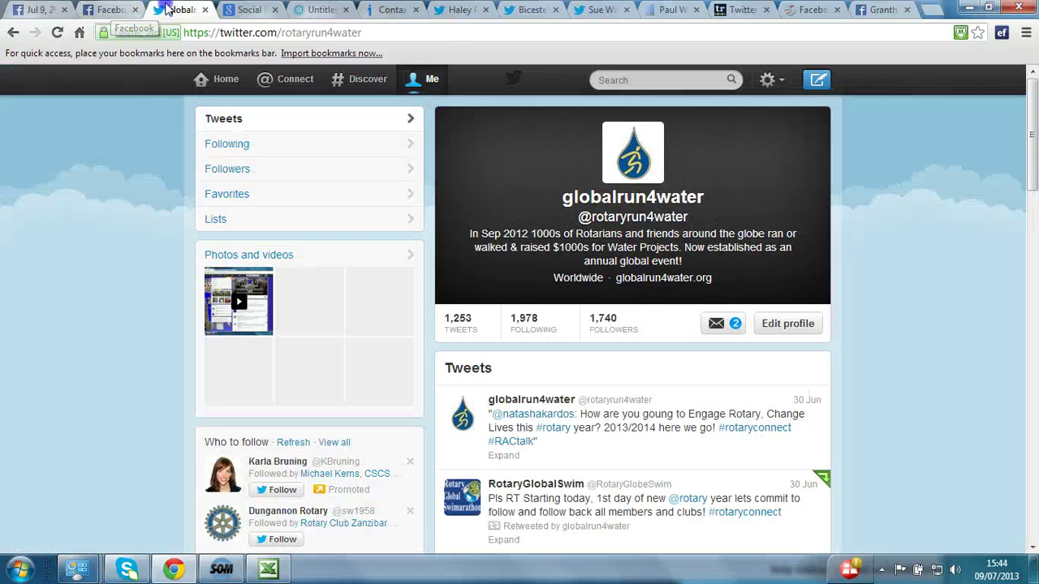
left_click(41, 10)
left_click(104, 10)
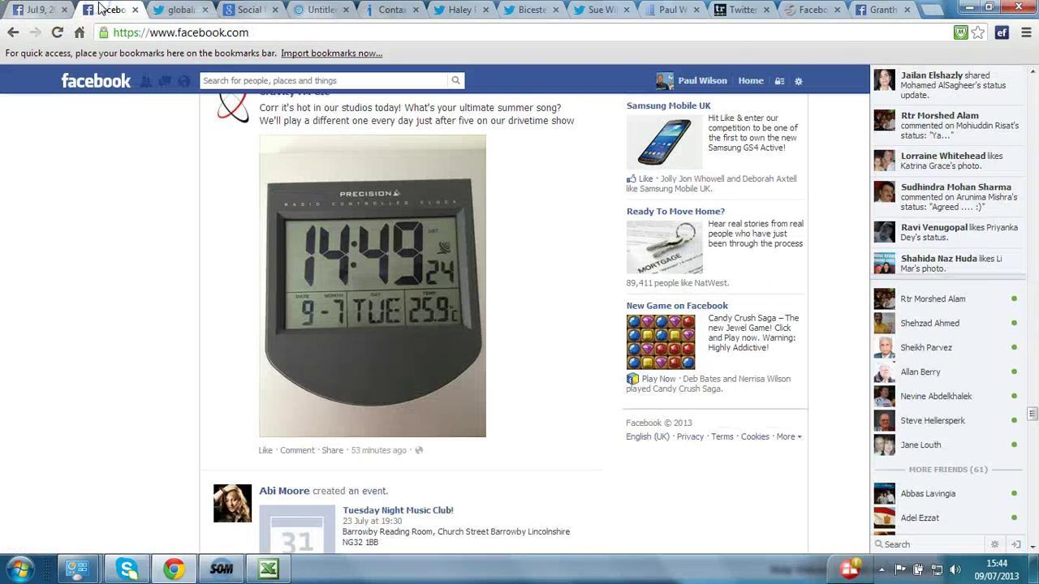
left_click(875, 10)
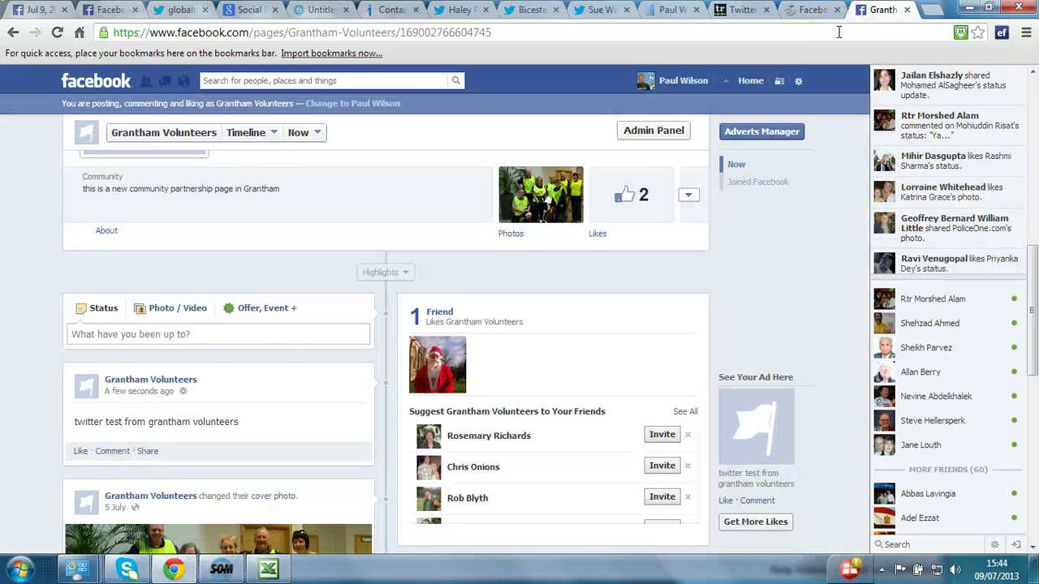